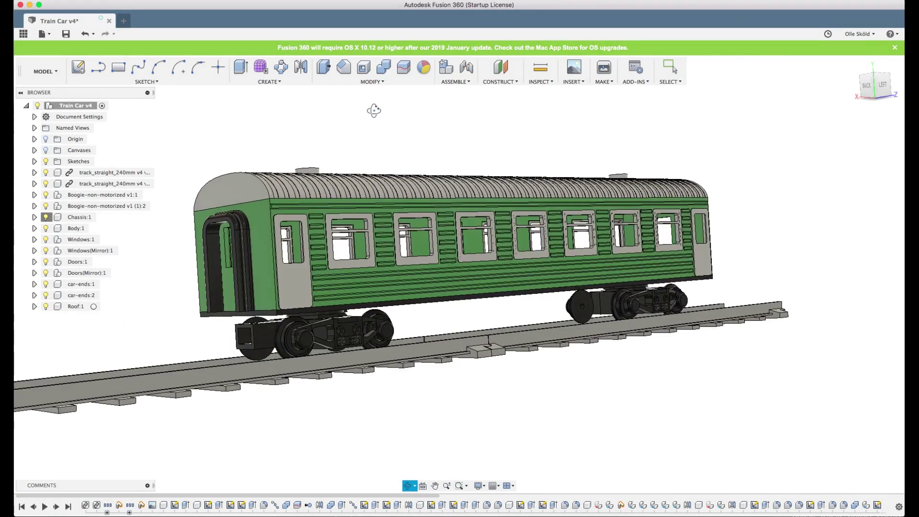
# Switch to the browser and examine the side-view train car and train silhouette pictures in the railway passenger car drawing results.
pyautogui.press('Escape')
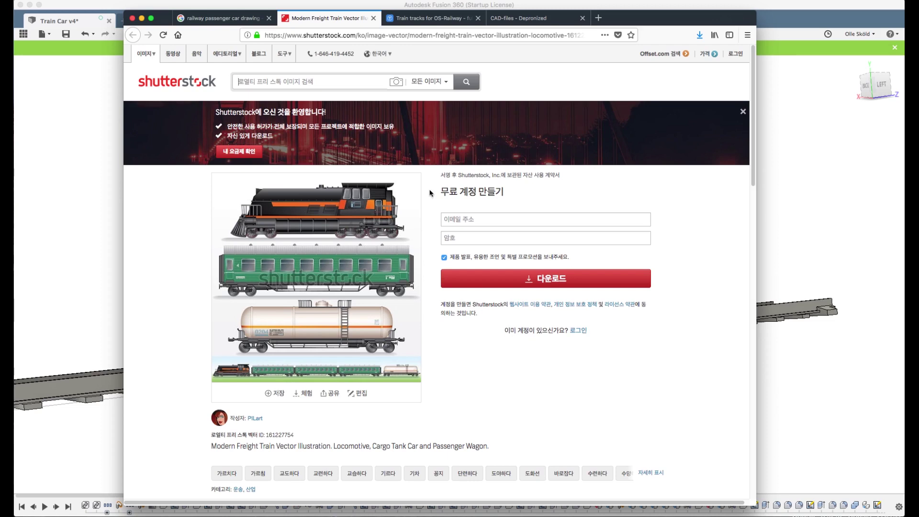
pyautogui.click(213, 19)
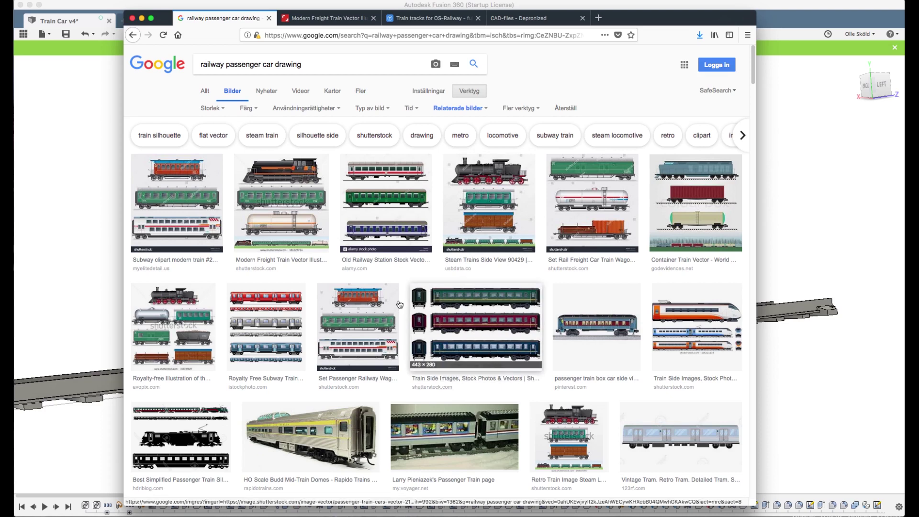
pyautogui.click(455, 320)
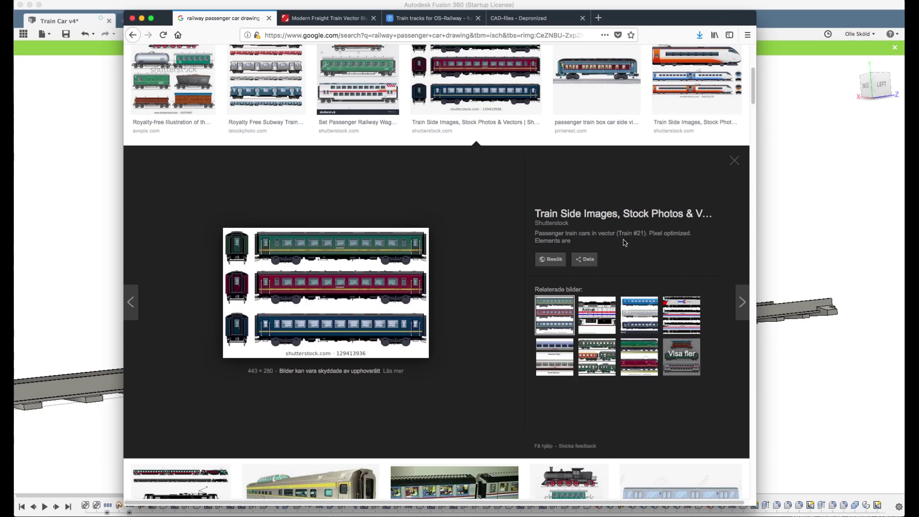
pyautogui.click(735, 160)
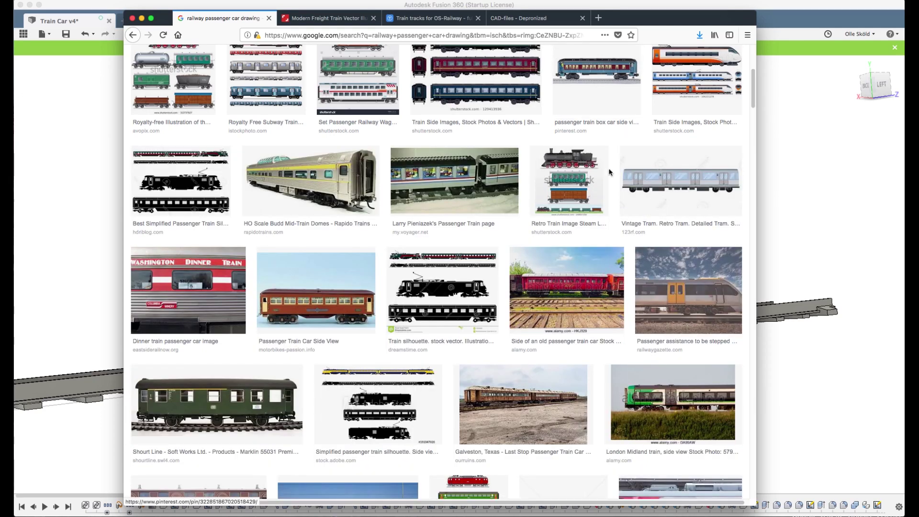
pyautogui.click(435, 319)
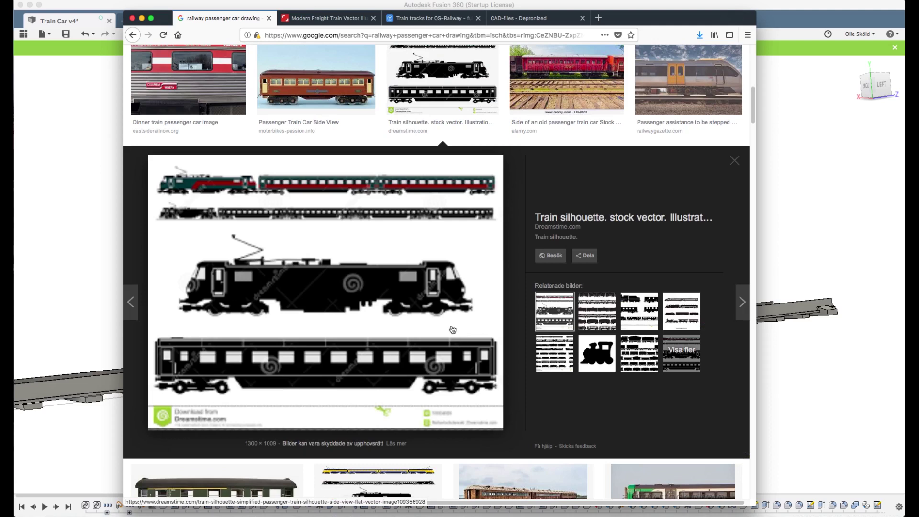
pyautogui.click(449, 138)
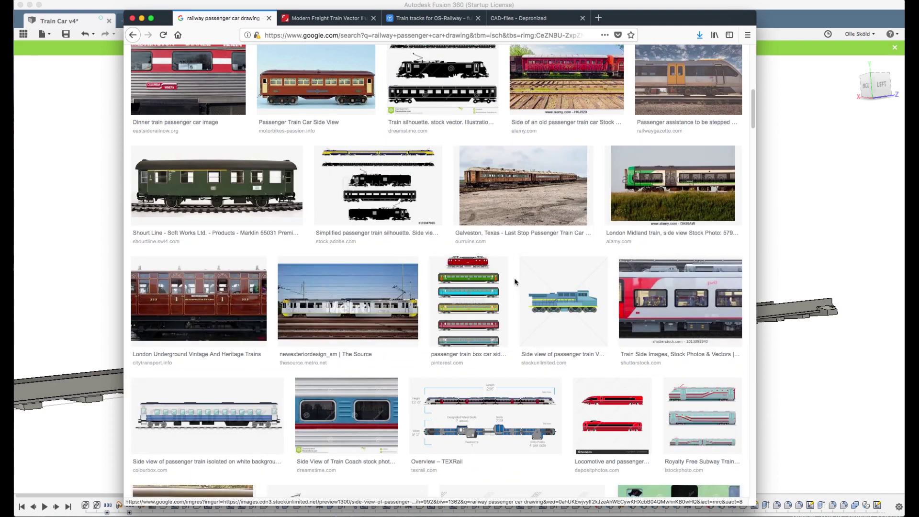
# Browse further through the image results for more passenger car side views to use as reference.
pyautogui.scroll(-6, 353, 245)
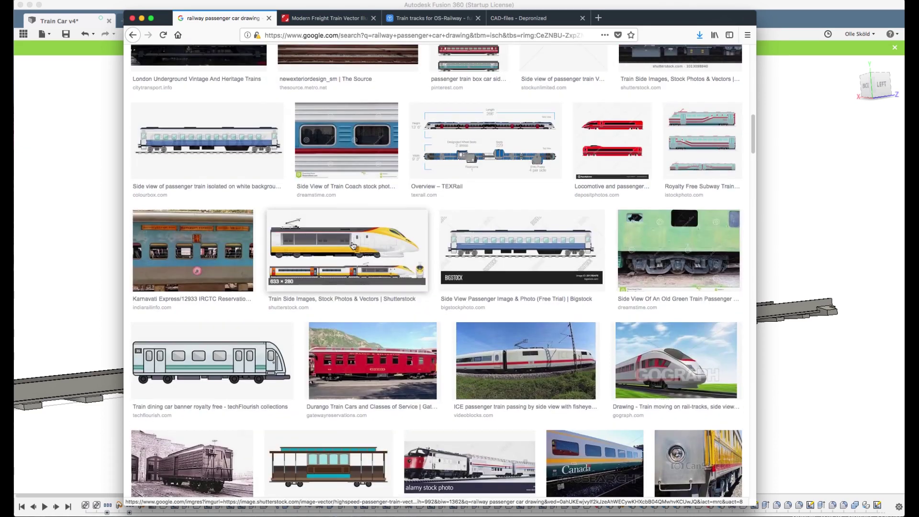
pyautogui.scroll(-10, 353, 245)
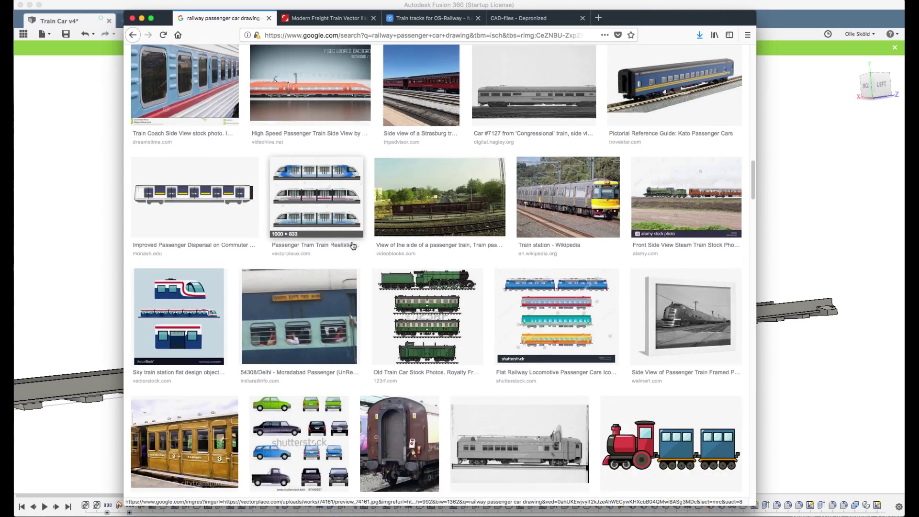
pyautogui.scroll(-3, 353, 246)
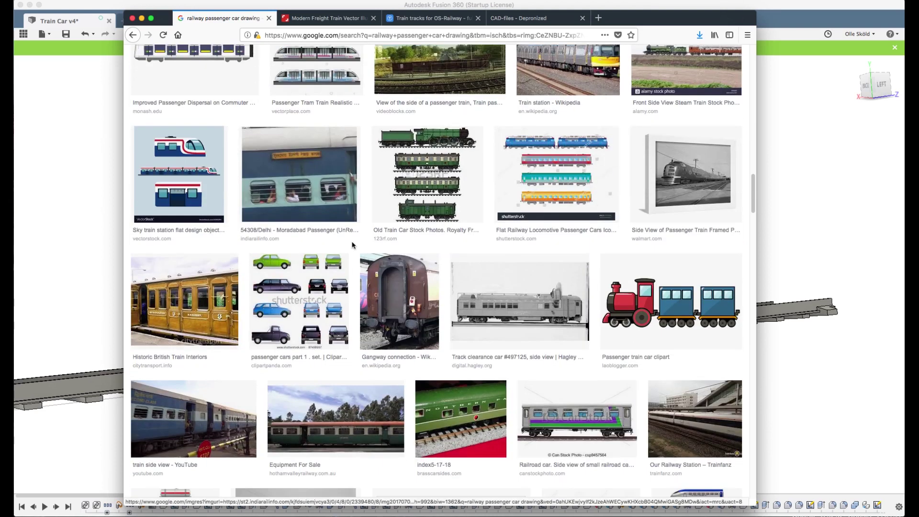
pyautogui.scroll(-1, 353, 246)
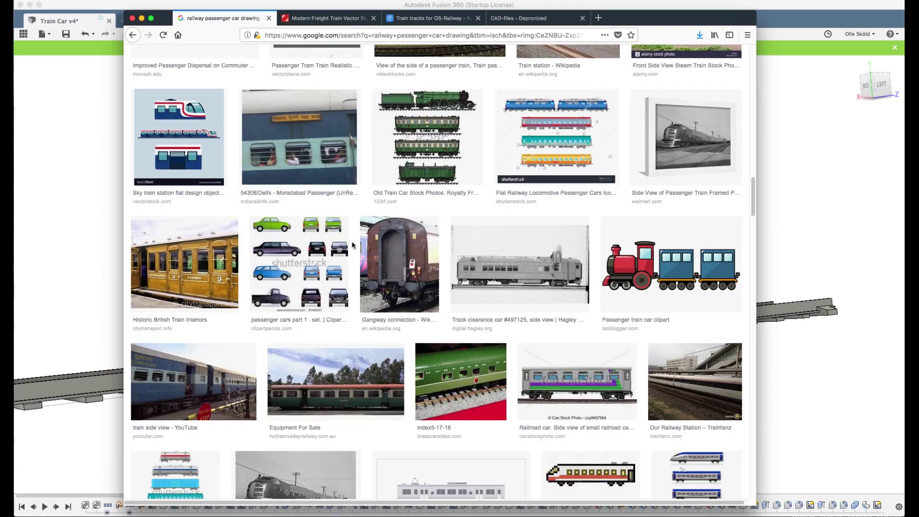
pyautogui.scroll(-8, 353, 245)
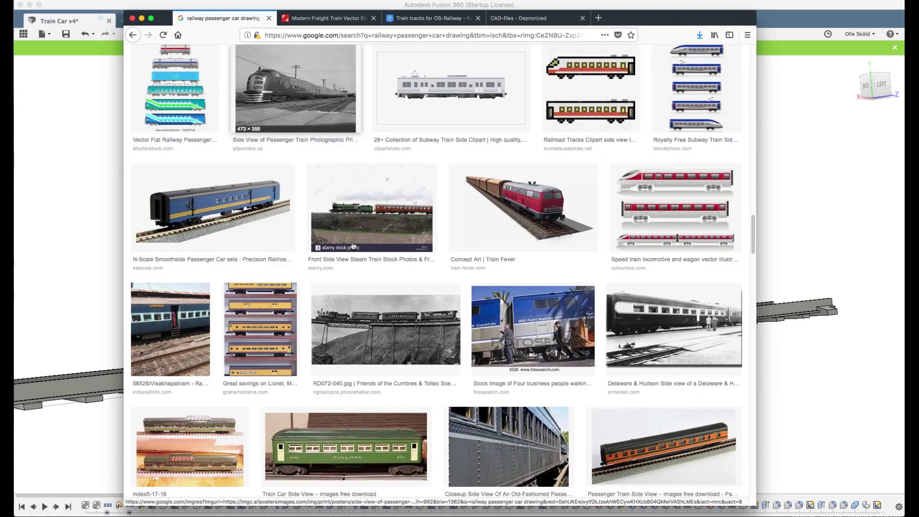
pyautogui.scroll(-1, 353, 246)
pyautogui.scroll(-1, 352, 246)
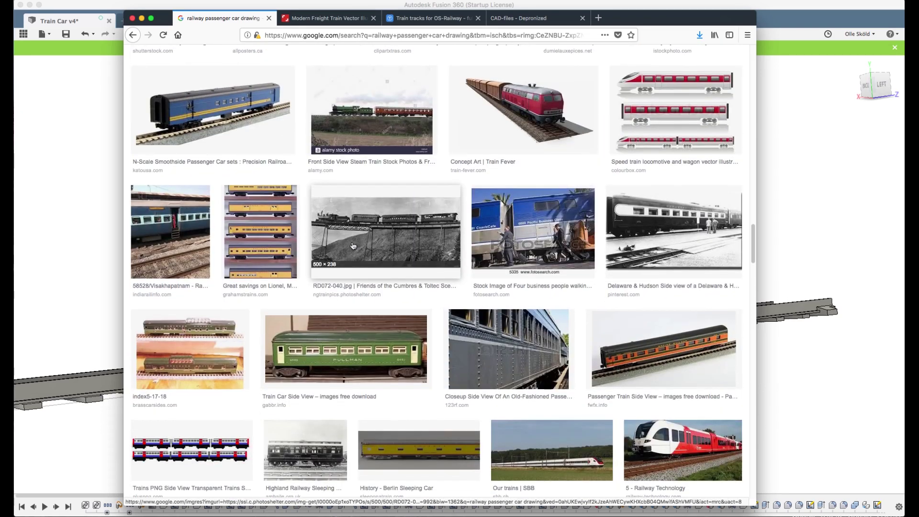
pyautogui.scroll(-20, 353, 246)
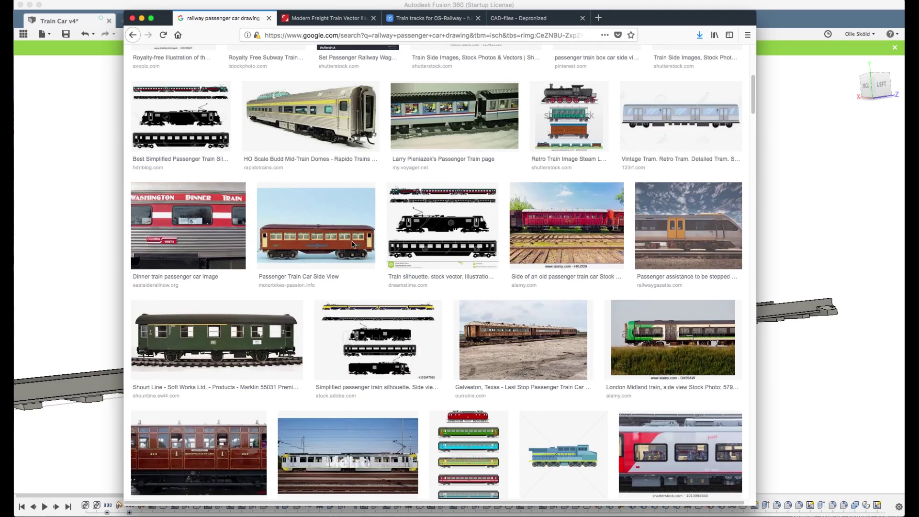
# Examine the enlarged Set Passenger Railway Waggons picture for undercarriage details, then close its preview.
pyautogui.scroll(6, 352, 246)
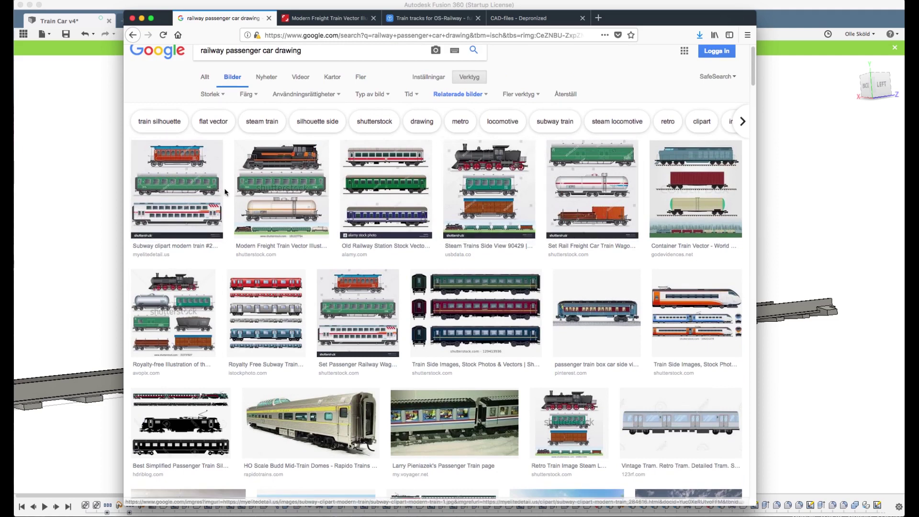
pyautogui.click(367, 326)
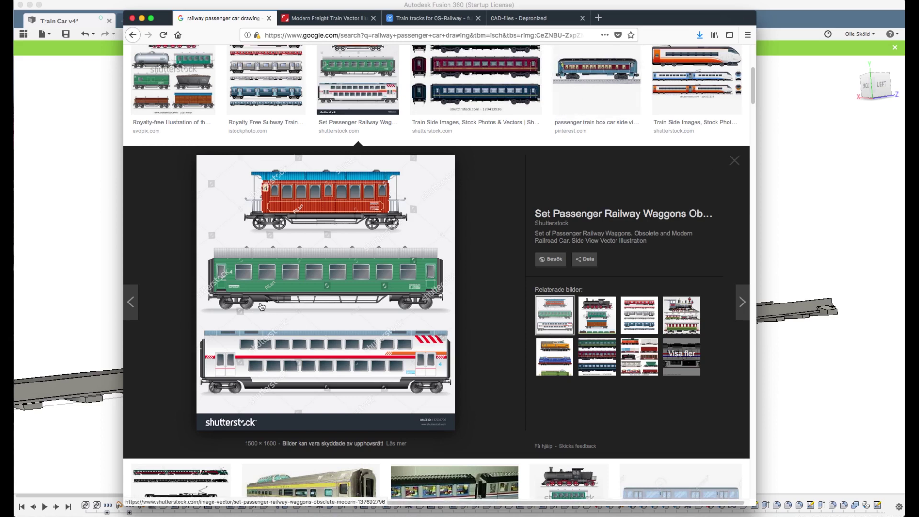
pyautogui.click(735, 161)
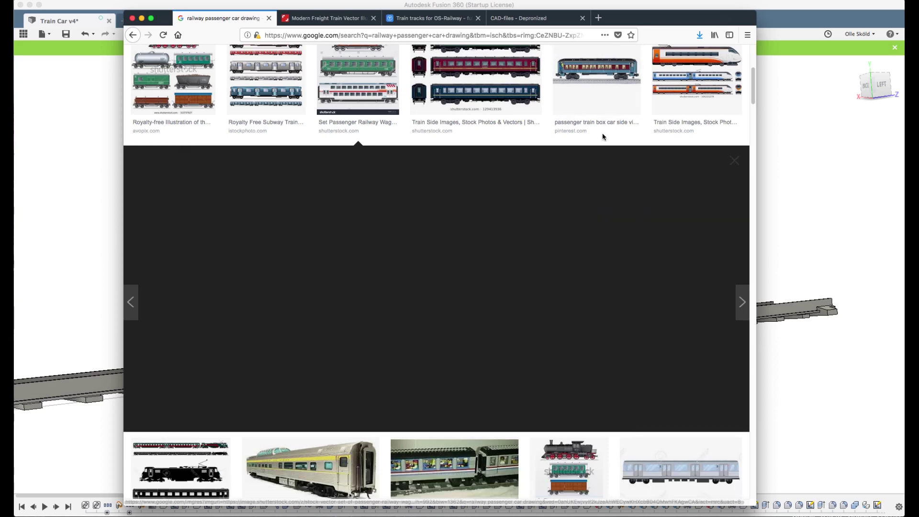
# Switch back to Fusion 360 and activate the Chassis component.
pyautogui.click(766, 17)
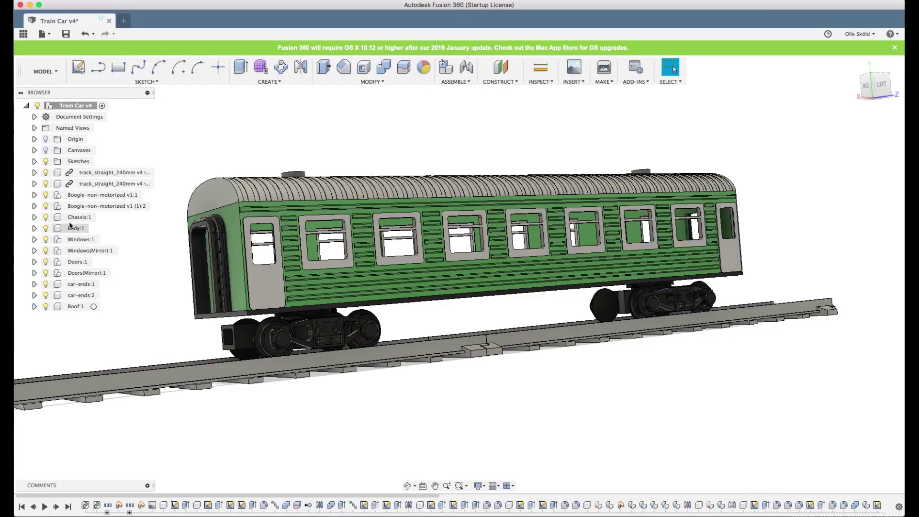
pyautogui.rightClick(73, 217)
pyautogui.click(86, 224)
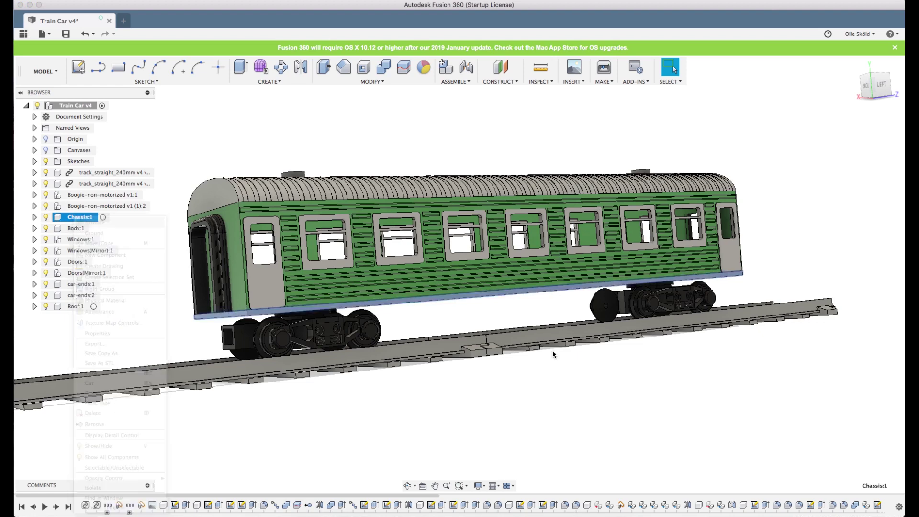
pyautogui.click(592, 385)
pyautogui.moveTo(581, 383)
pyautogui.mouseDown(button='middle')
pyautogui.moveTo(570, 362)
pyautogui.moveTo(564, 369)
pyautogui.moveTo(592, 373)
pyautogui.moveTo(574, 355)
pyautogui.moveTo(586, 376)
pyautogui.mouseUp(button='middle')
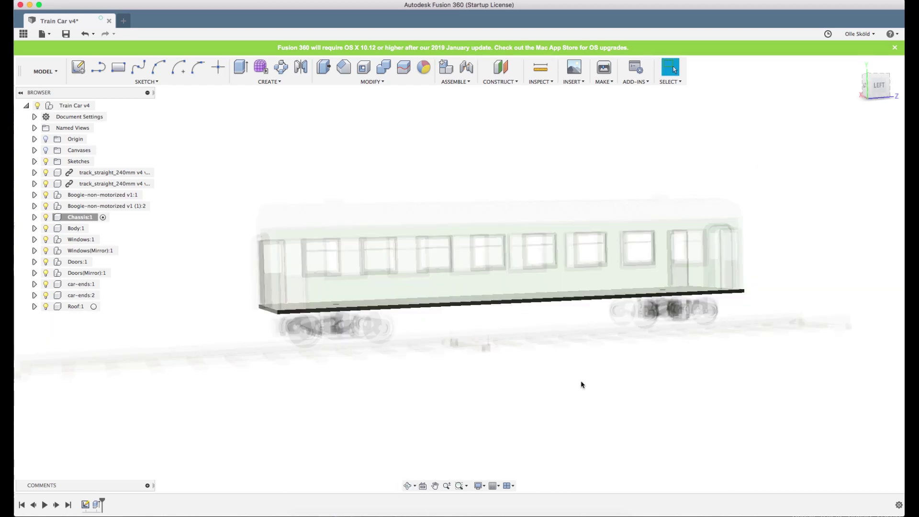
# Hide both straight track components beneath the train car.
pyautogui.scroll(6, 495, 281)
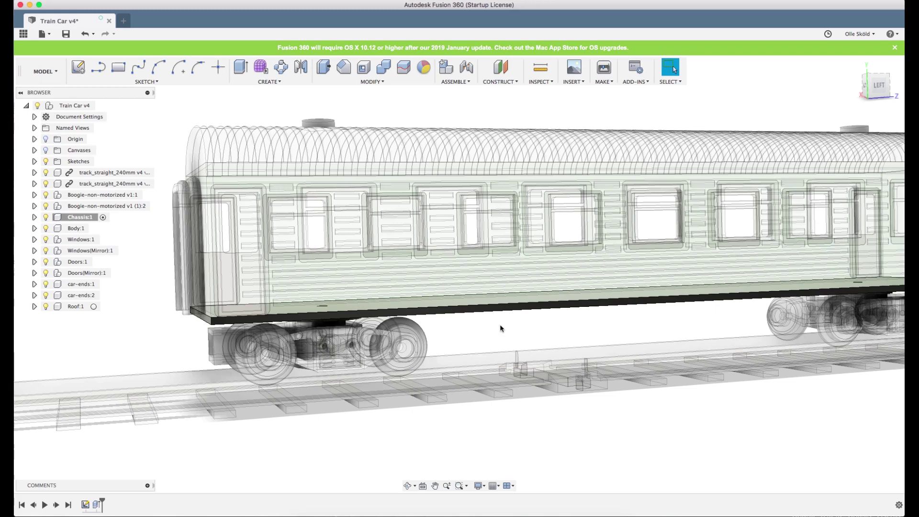
pyautogui.click(46, 185)
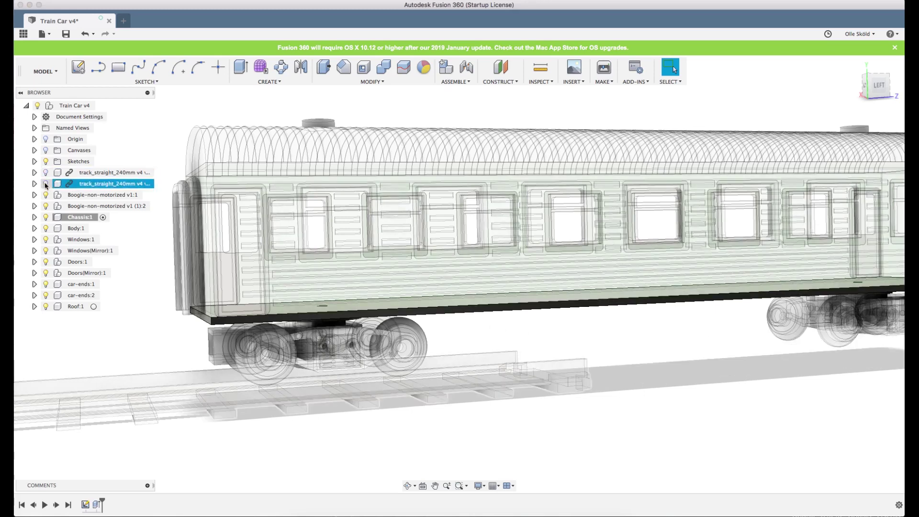
pyautogui.click(46, 184)
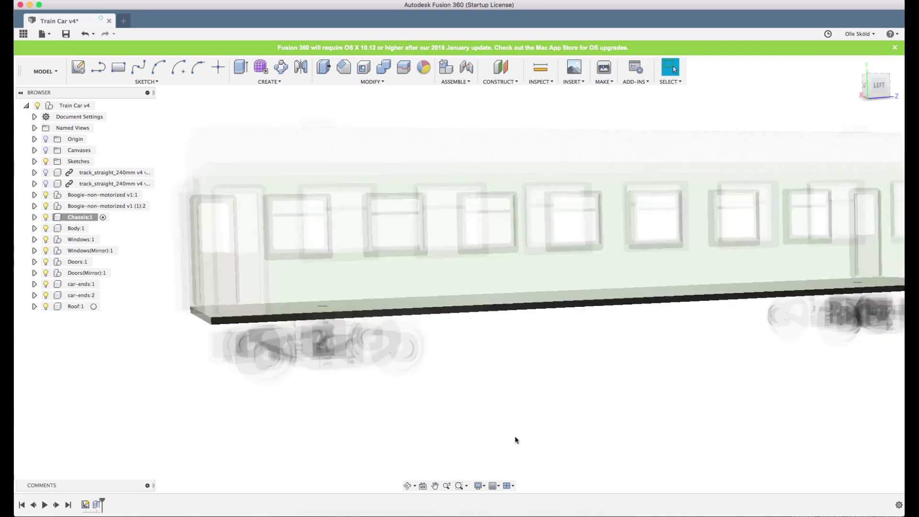
# Show the chassis straight from below and set the camera to Orthographic.
pyautogui.keyDown('shift'); pyautogui.moveTo(516, 430); pyautogui.dragTo(506, 403, button='middle'); pyautogui.keyUp('shift')
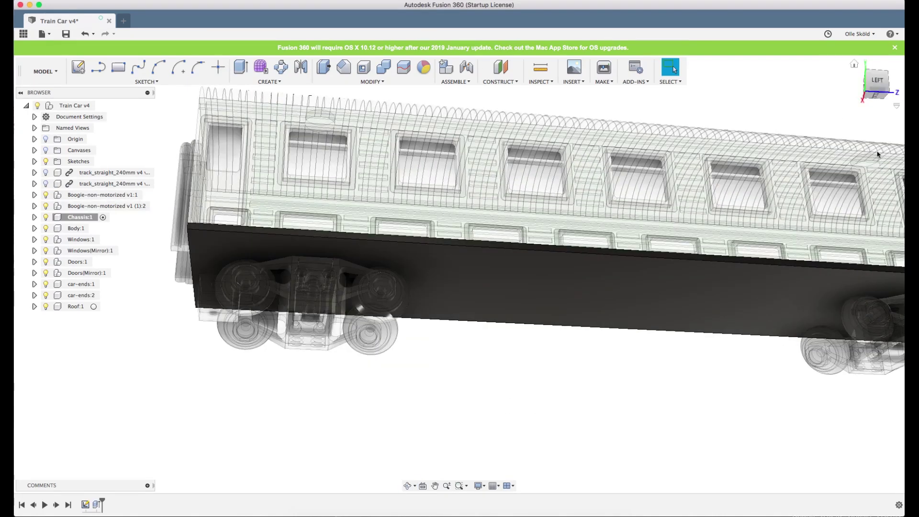
pyautogui.click(875, 96)
pyautogui.scroll(-5, 447, 361)
pyautogui.scroll(3, 575, 303)
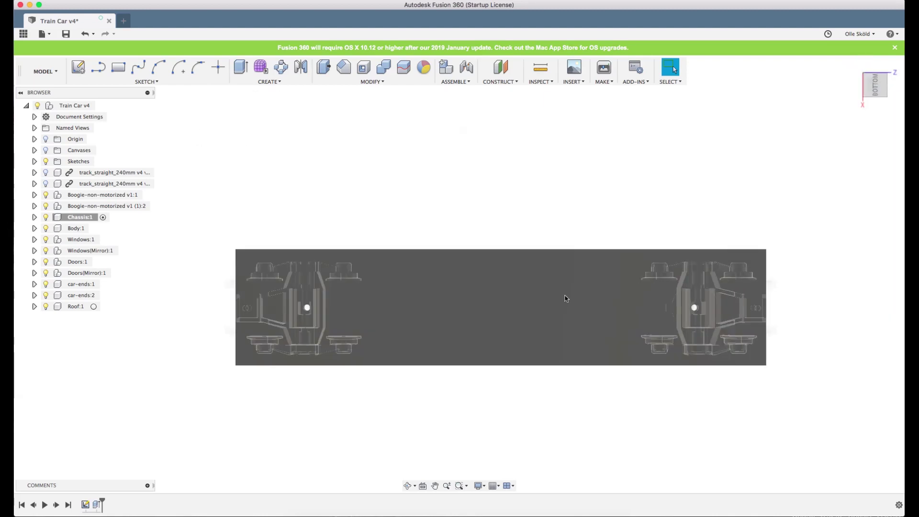
pyautogui.click(478, 485)
pyautogui.moveTo(504, 455)
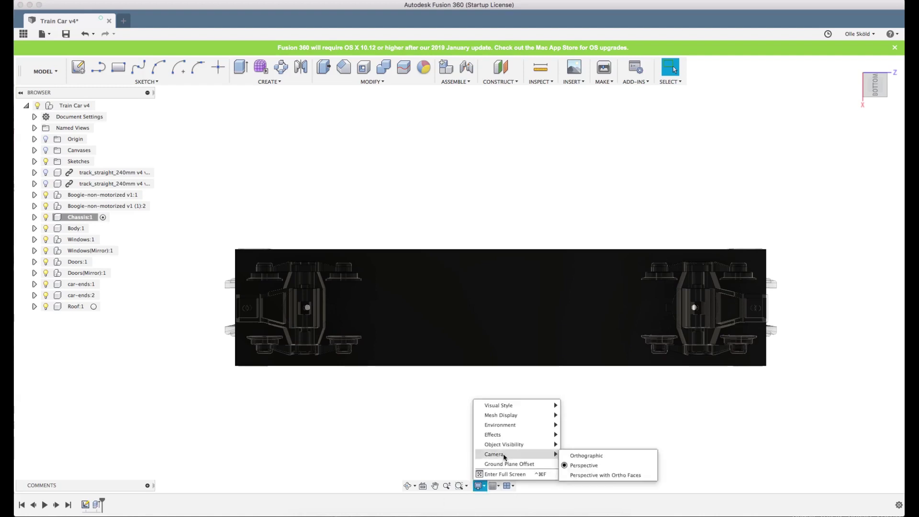
pyautogui.click(592, 457)
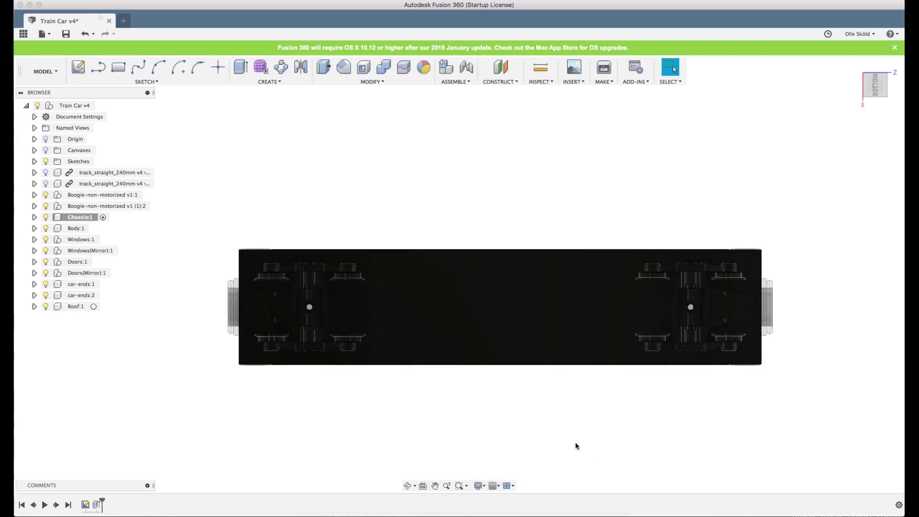
pyautogui.scroll(3, 429, 245)
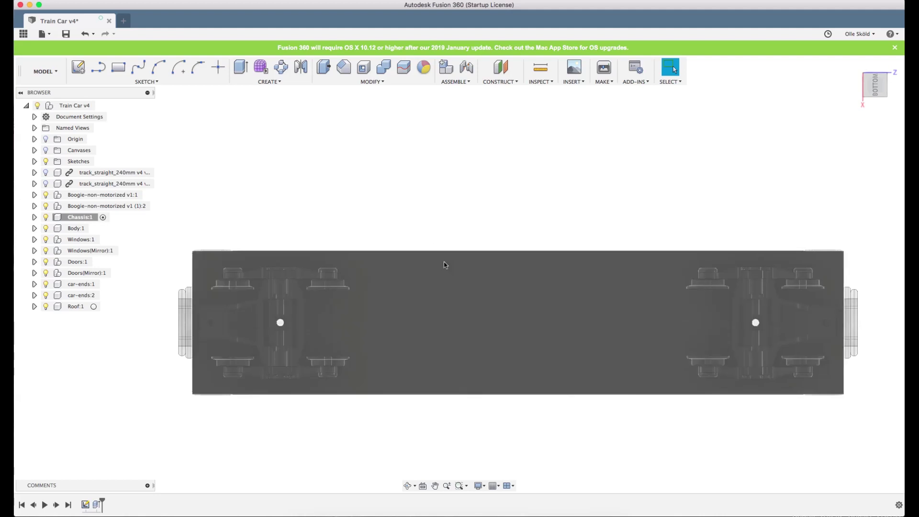
# Create a sketch on the underside face of the chassis, viewed from below with the car lying horizontally.
pyautogui.click(494, 344)
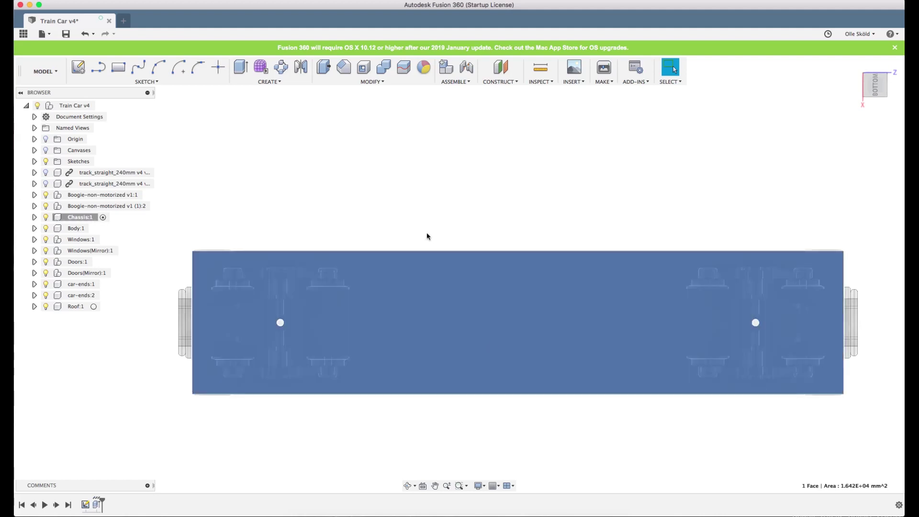
pyautogui.keyDown('shift'); pyautogui.moveTo(381, 180); pyautogui.dragTo(507, 321, button='middle'); pyautogui.keyUp('shift')
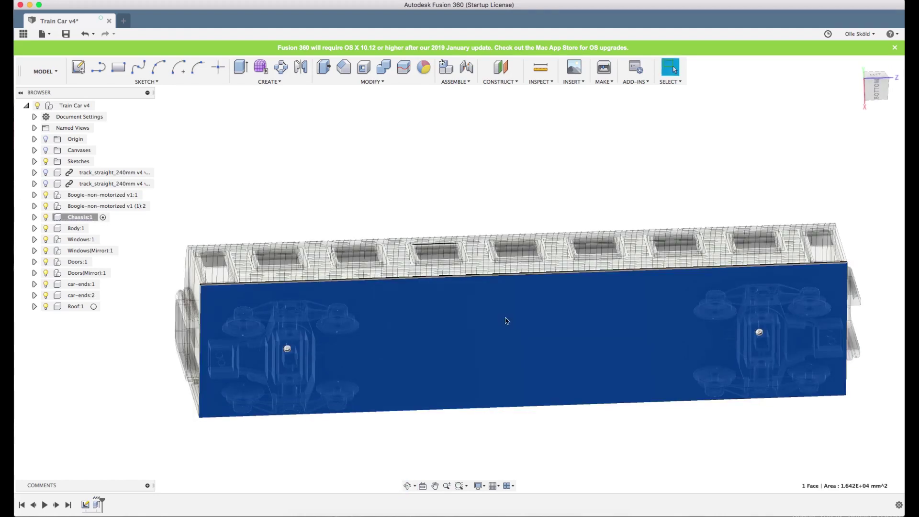
pyautogui.click(484, 178)
pyautogui.click(534, 318)
pyautogui.click(84, 71)
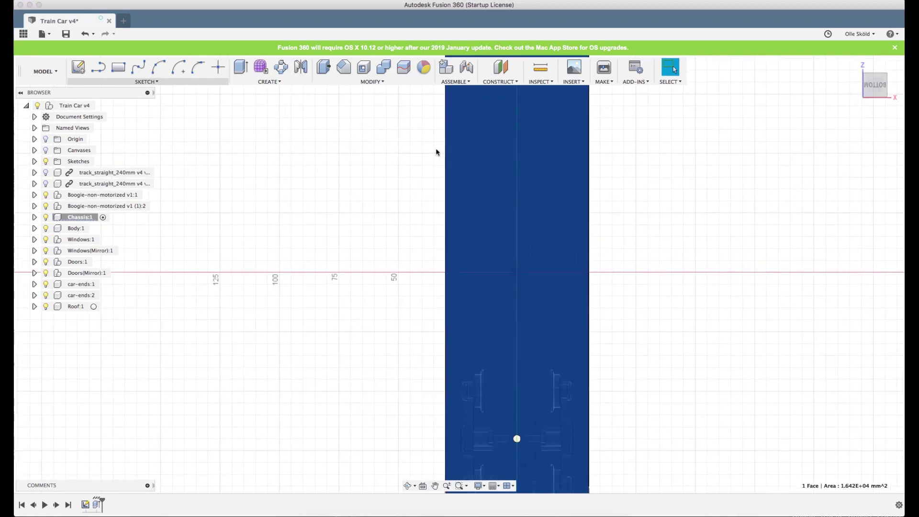
pyautogui.moveTo(505, 215)
pyautogui.keyDown('shift'); pyautogui.mouseDown(button='middle')
pyautogui.moveTo(519, 232)
pyautogui.moveTo(525, 195)
pyautogui.moveTo(462, 170)
pyautogui.moveTo(440, 188)
pyautogui.moveTo(451, 213)
pyautogui.mouseUp(button='middle'); pyautogui.keyUp('shift')
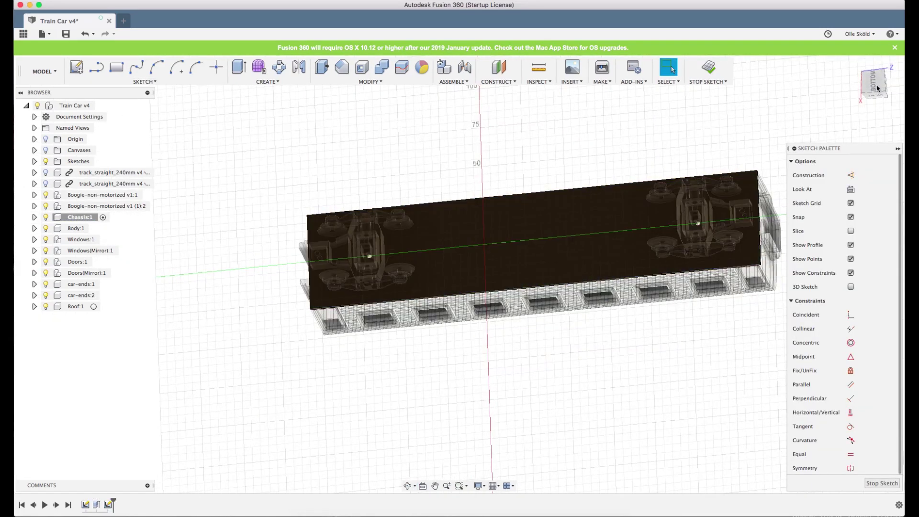
pyautogui.click(873, 86)
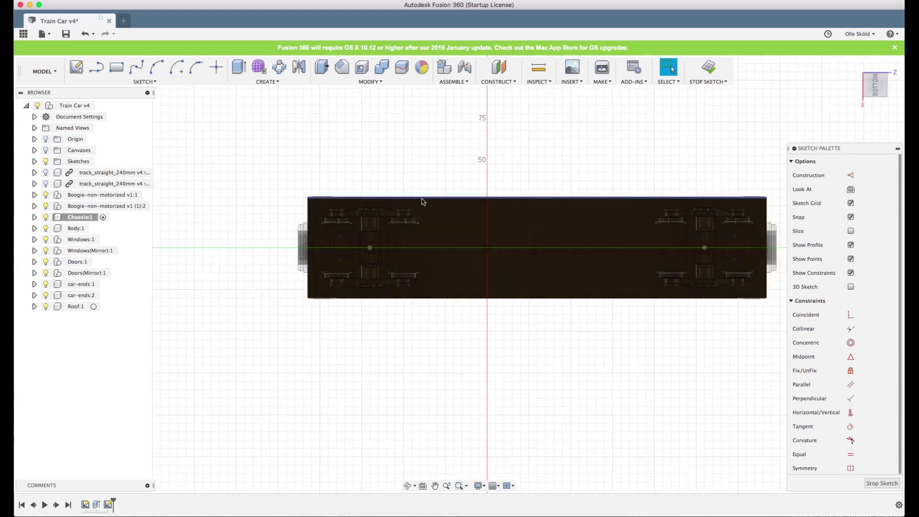
pyautogui.scroll(5, 430, 201)
pyautogui.scroll(-2, 443, 257)
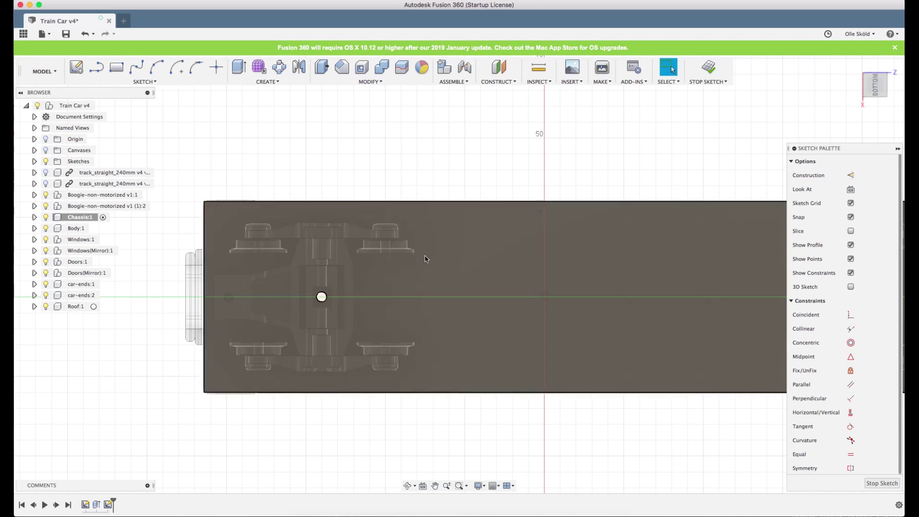
pyautogui.press('c')
pyautogui.scroll(2, 293, 307)
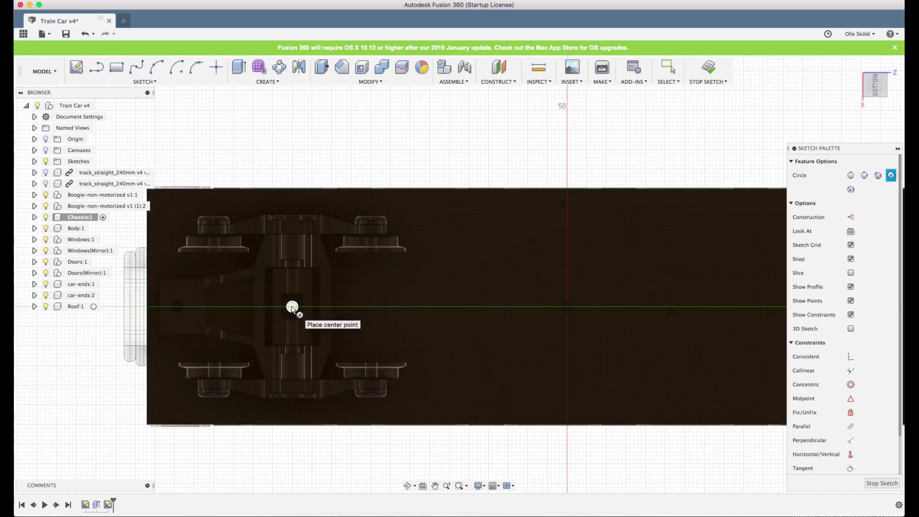
pyautogui.click(144, 81)
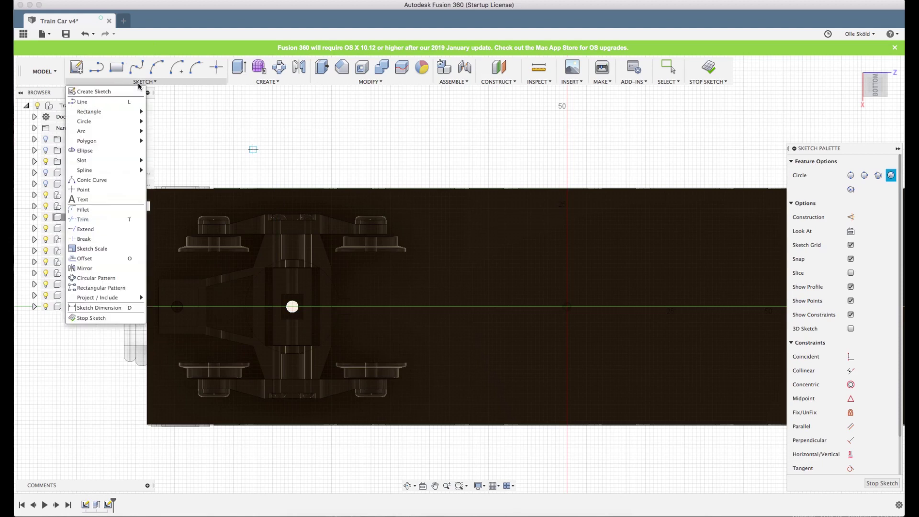
pyautogui.moveTo(88, 121)
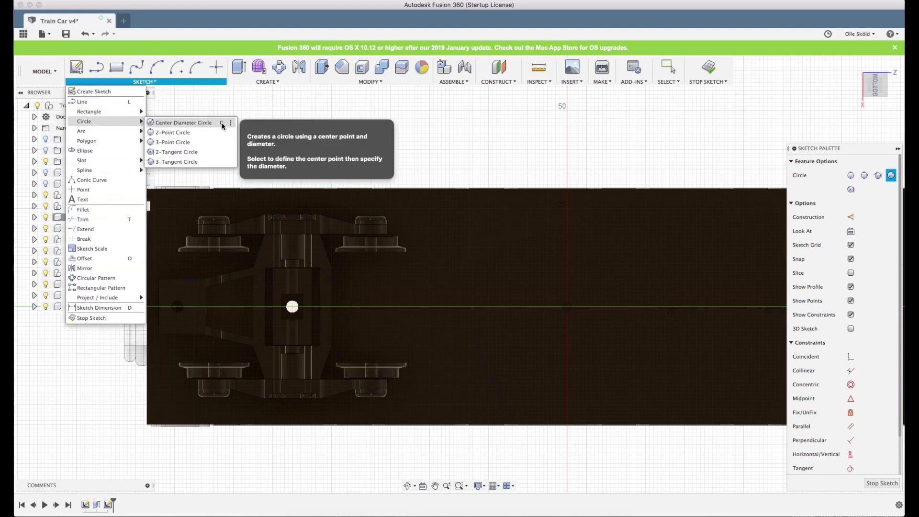
pyautogui.click(173, 124)
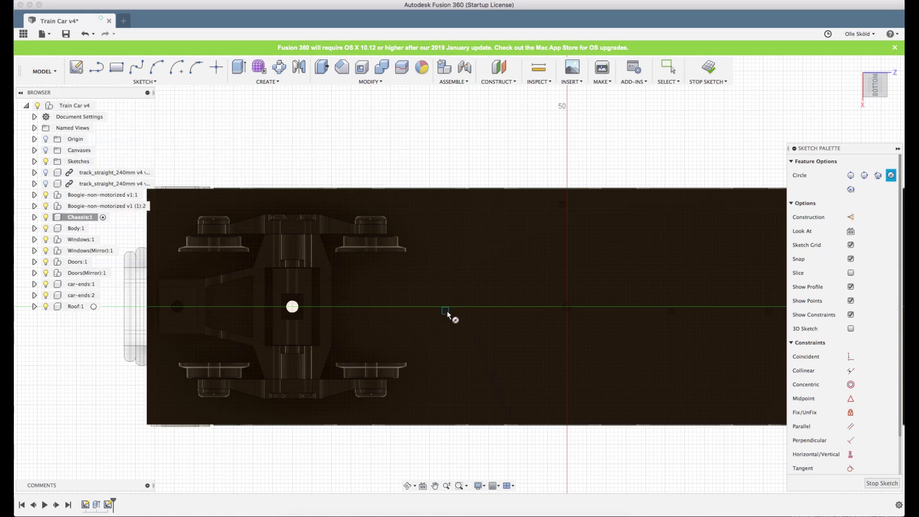
pyautogui.click(292, 307)
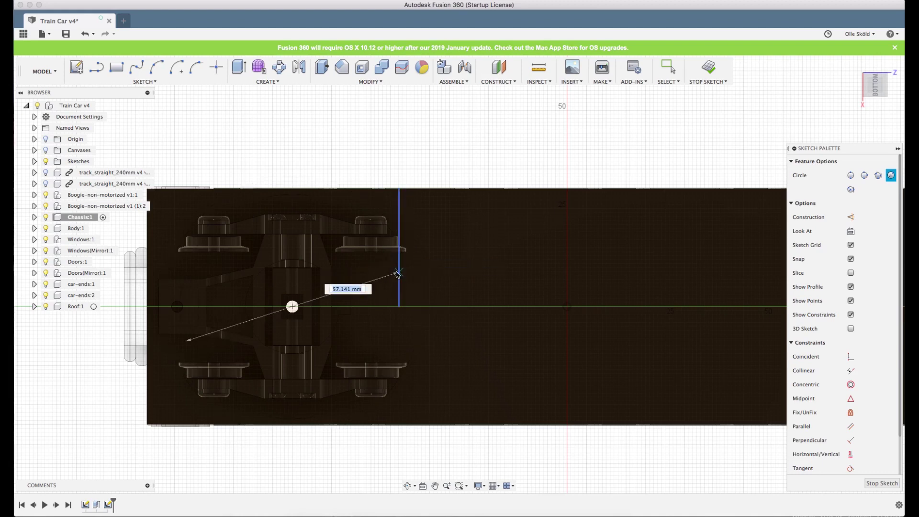
pyautogui.press('Escape')
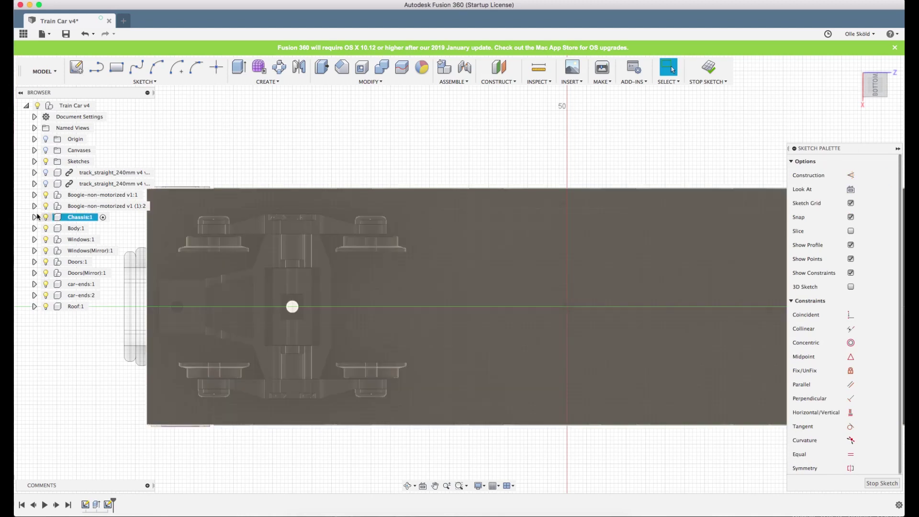
# Hide the chassis body Body1 to expose the bogies above the sketch plane.
pyautogui.click(35, 217)
pyautogui.click(42, 240)
pyautogui.click(62, 250)
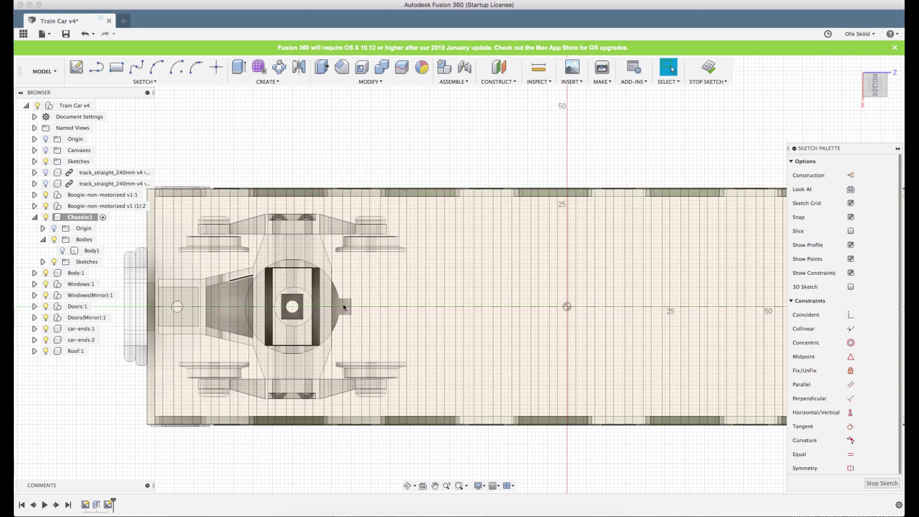
# Draw a circle centred on the pivot of the left-hand bogie and dimension its diameter to 70 mm.
pyautogui.press('c')
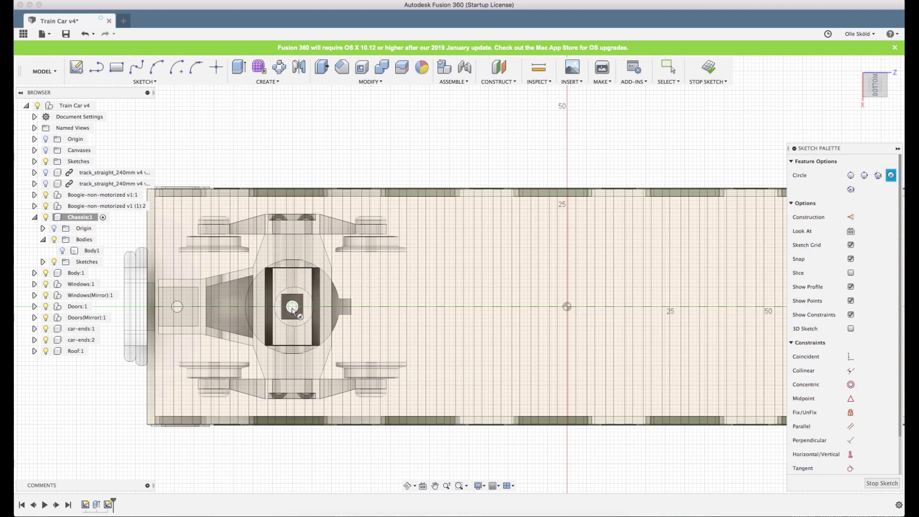
pyautogui.click(293, 307)
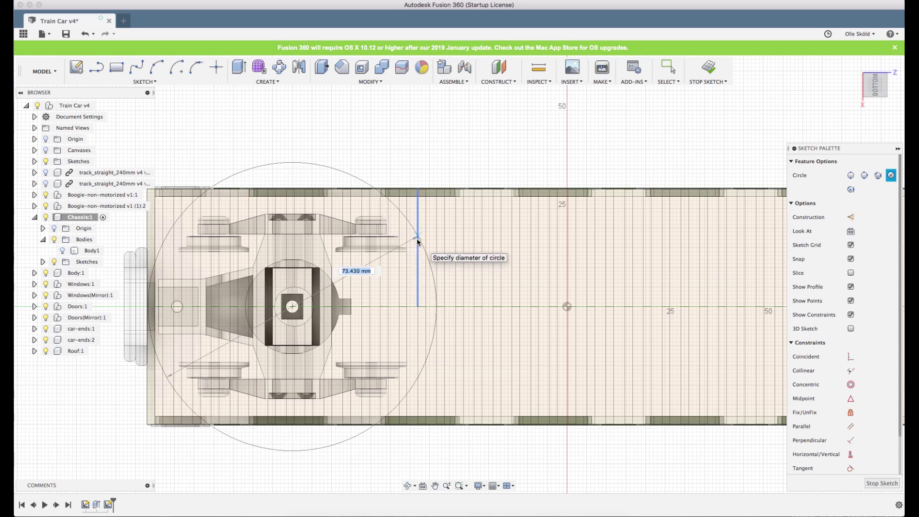
pyautogui.click(292, 172)
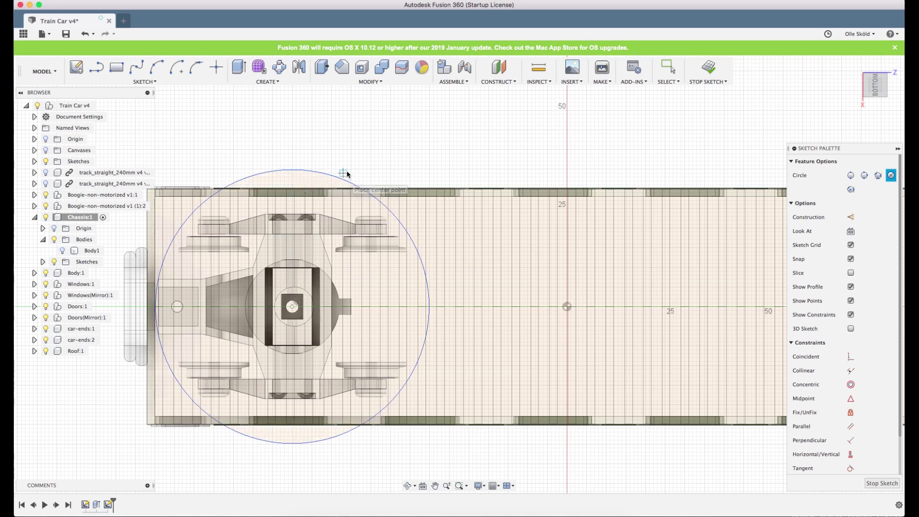
pyautogui.press('Escape')
pyautogui.click(317, 173)
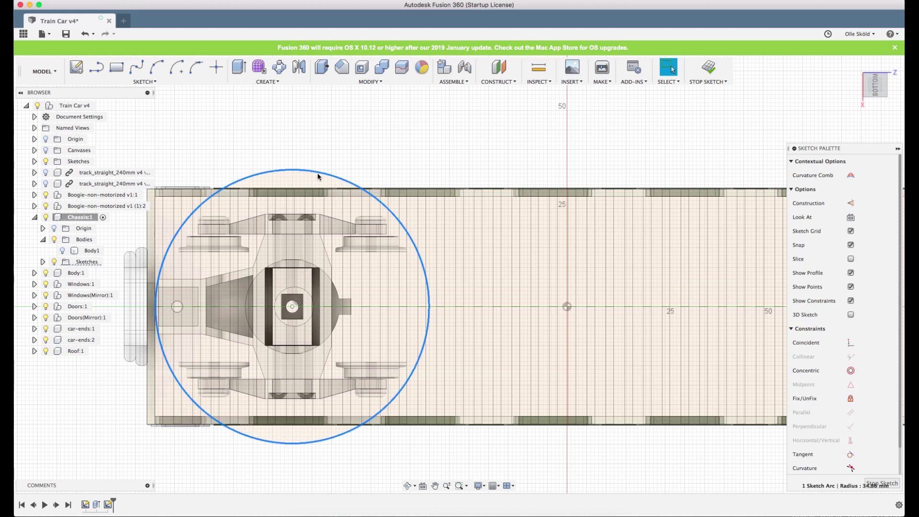
pyautogui.press('d')
pyautogui.click(350, 172)
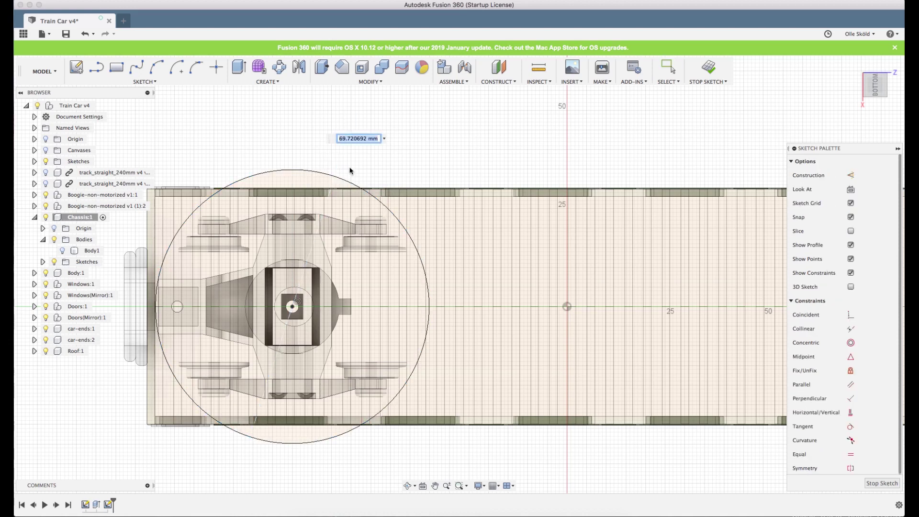
pyautogui.write('70')
pyautogui.press('Return')
# Draw a 70 mm diameter circle centred on the pivot of the bogie at the opposite end of the car.
pyautogui.scroll(-5, 268, 210)
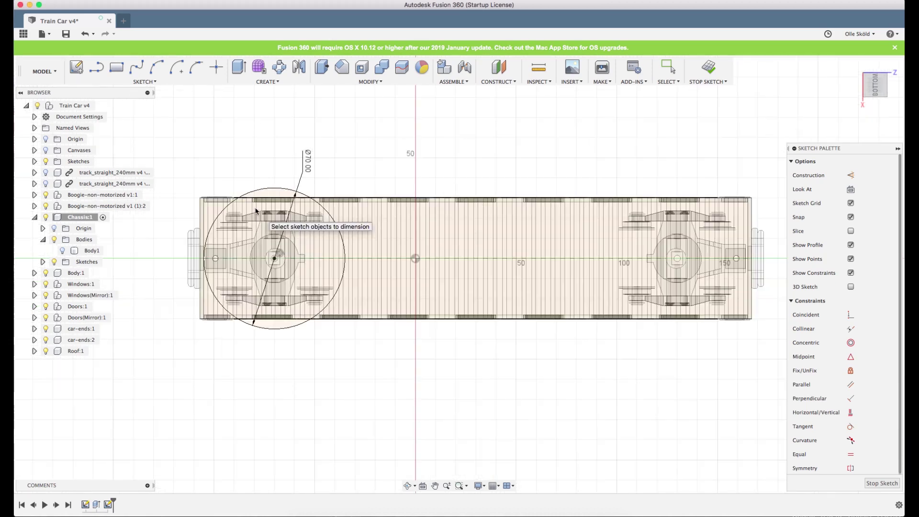
pyautogui.press('c')
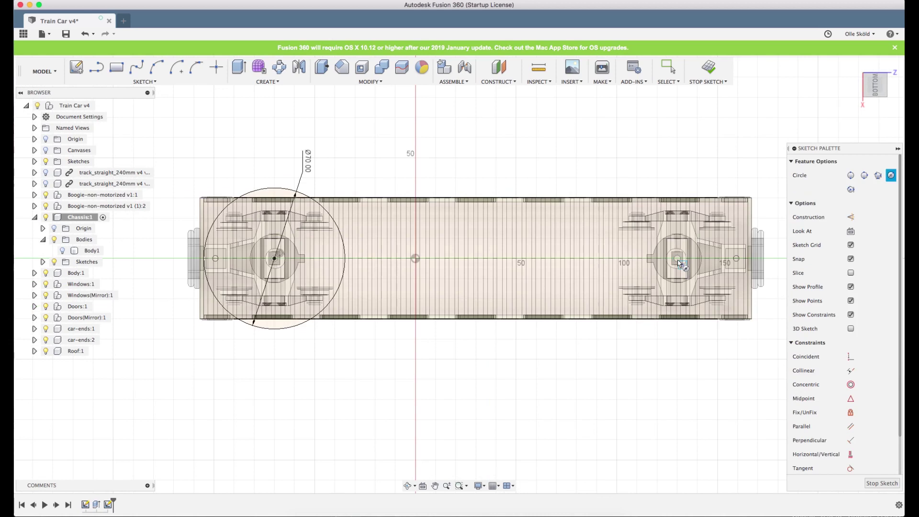
pyautogui.click(677, 260)
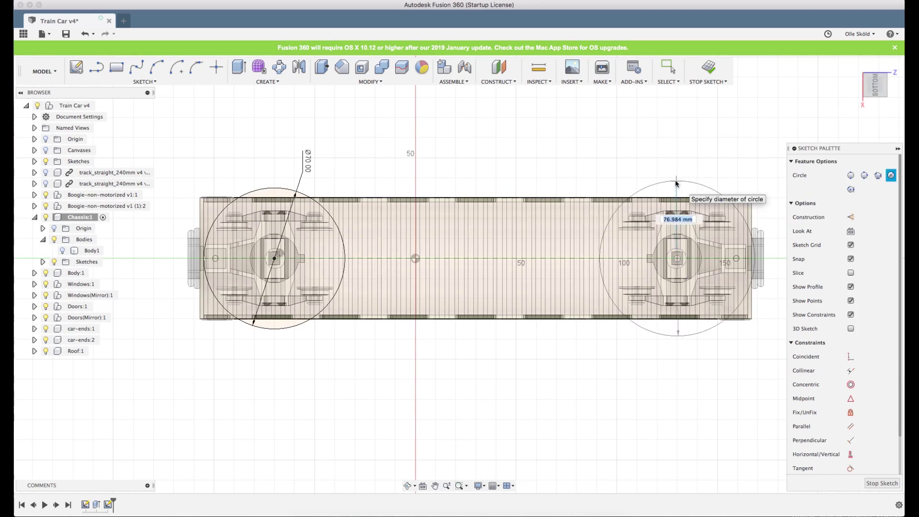
pyautogui.write('70')
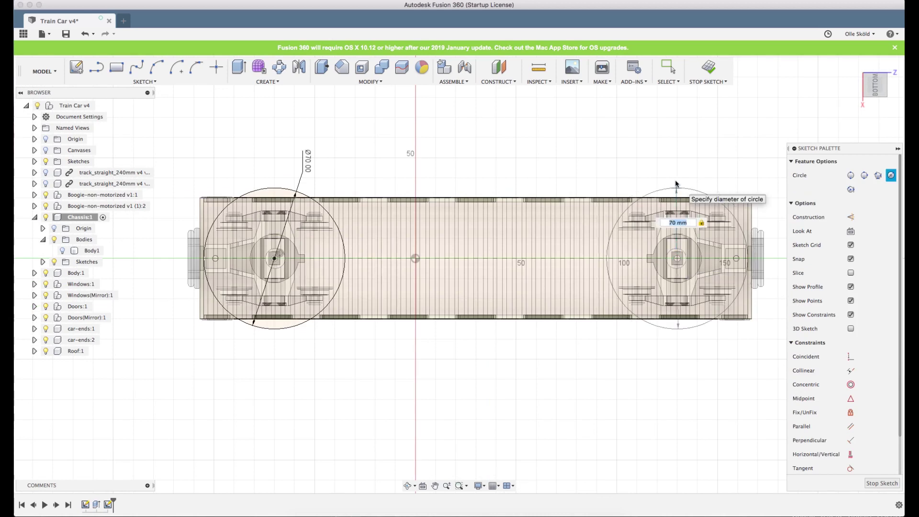
pyautogui.press('Return')
pyautogui.press('Escape')
# Convert both 70 mm bogie circles to construction geometry and turn off the sketch grid.
pyautogui.scroll(2, 608, 173)
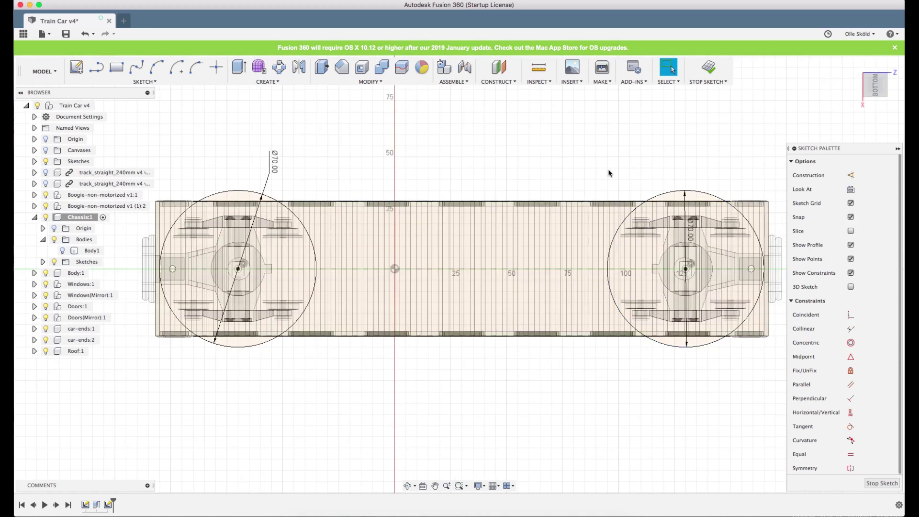
pyautogui.click(660, 196)
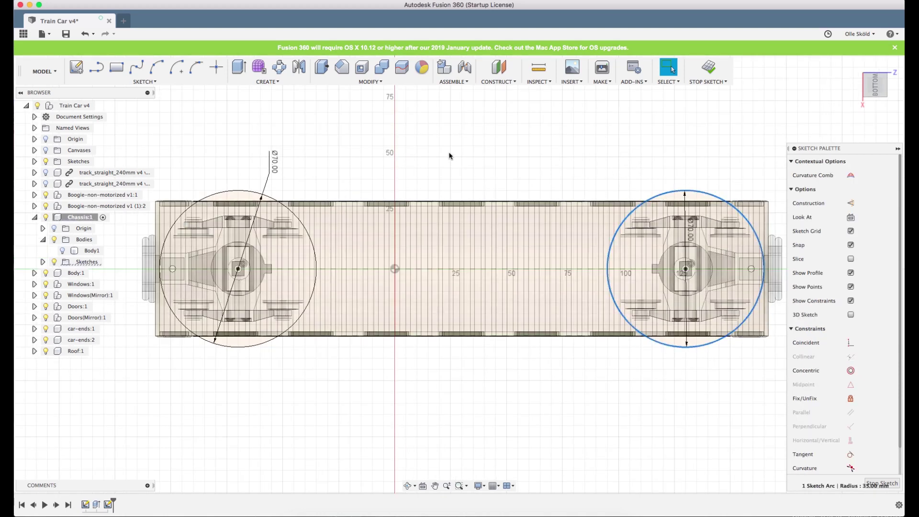
pyautogui.keyDown('shift'); pyautogui.click(238, 191); pyautogui.keyUp('shift')
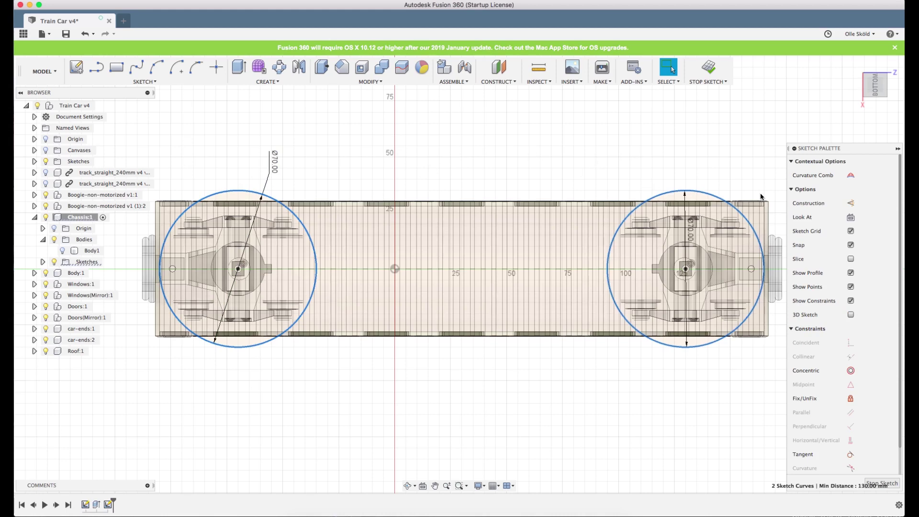
pyautogui.click(855, 204)
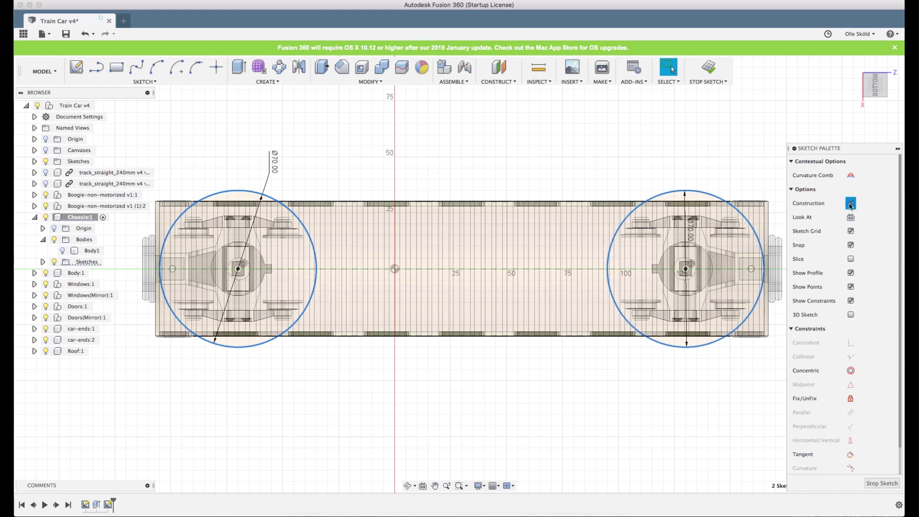
pyautogui.click(850, 206)
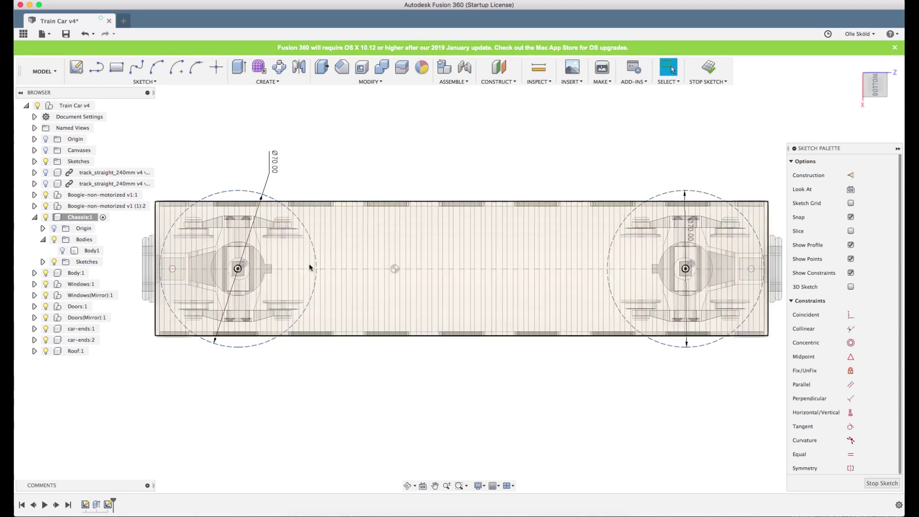
# Hide the Roof component to remove its lines from the underside view.
pyautogui.click(314, 236)
pyautogui.scroll(2, 426, 228)
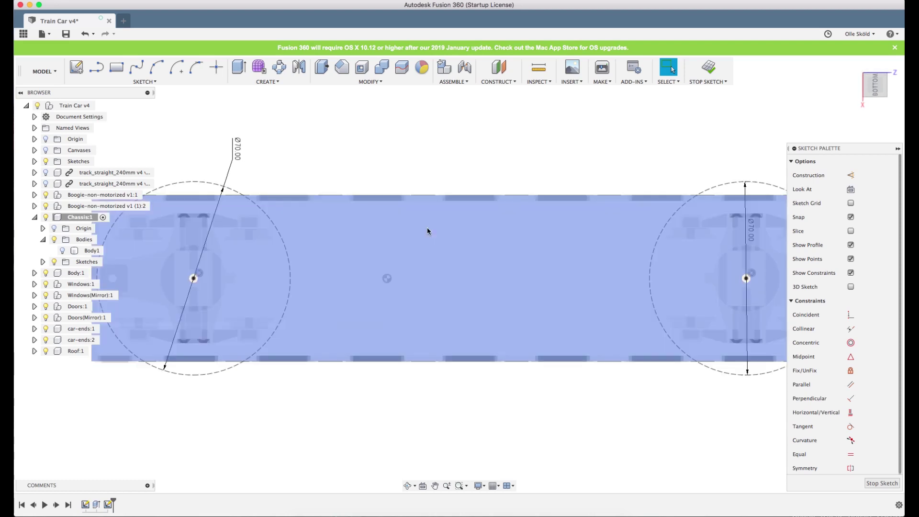
pyautogui.scroll(1, 279, 209)
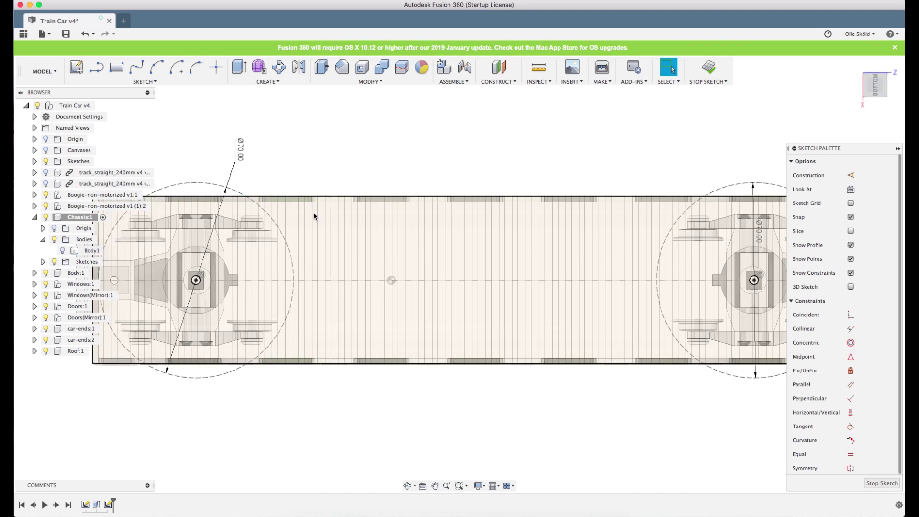
pyautogui.press('r')
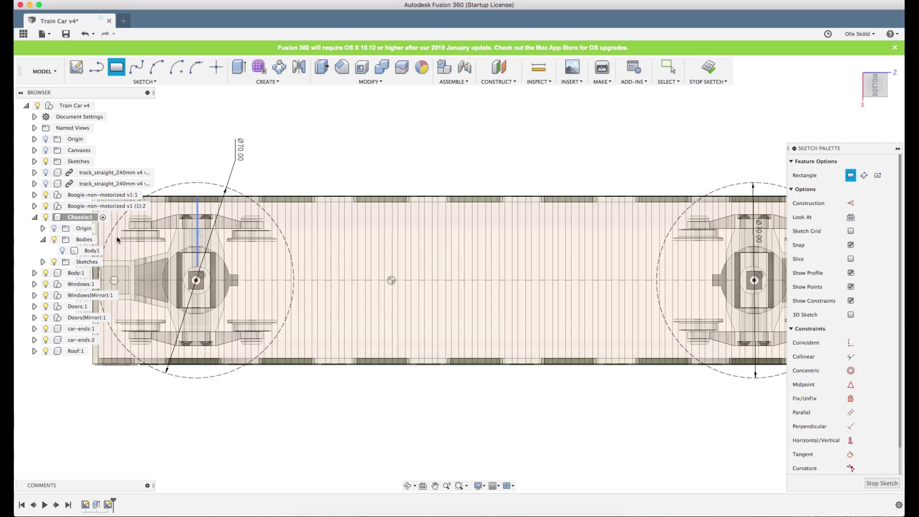
pyautogui.click(46, 352)
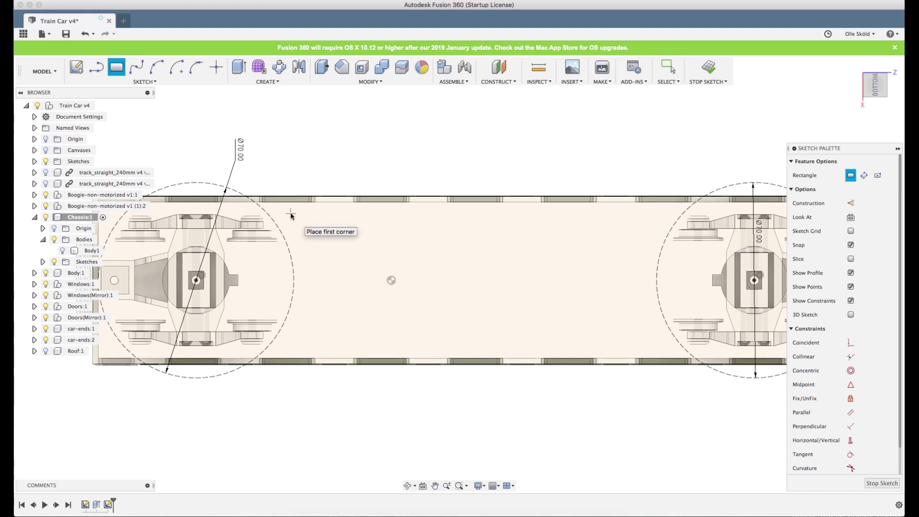
# Sketch a thin rectangle about 131 by 2.5 mm near the chassis's upper long edge, between the two construction circles.
pyautogui.scroll(3, 302, 220)
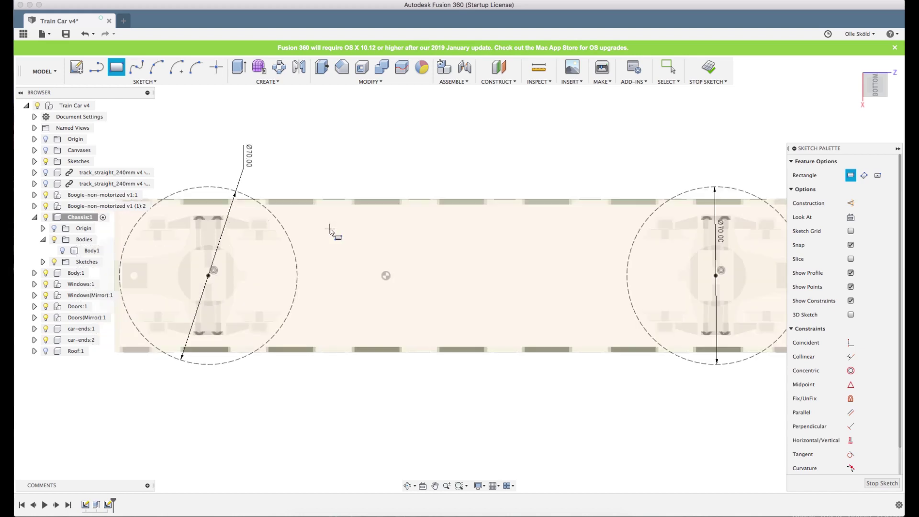
pyautogui.click(296, 214)
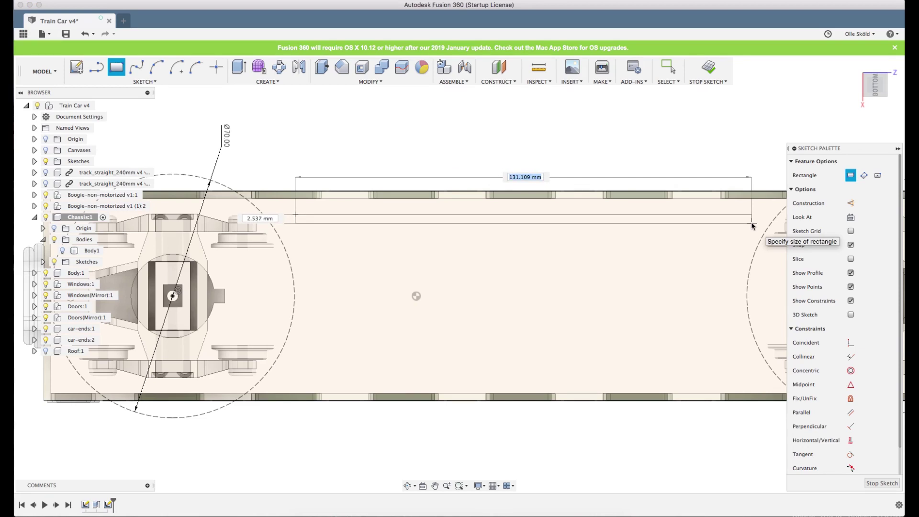
pyautogui.click(752, 225)
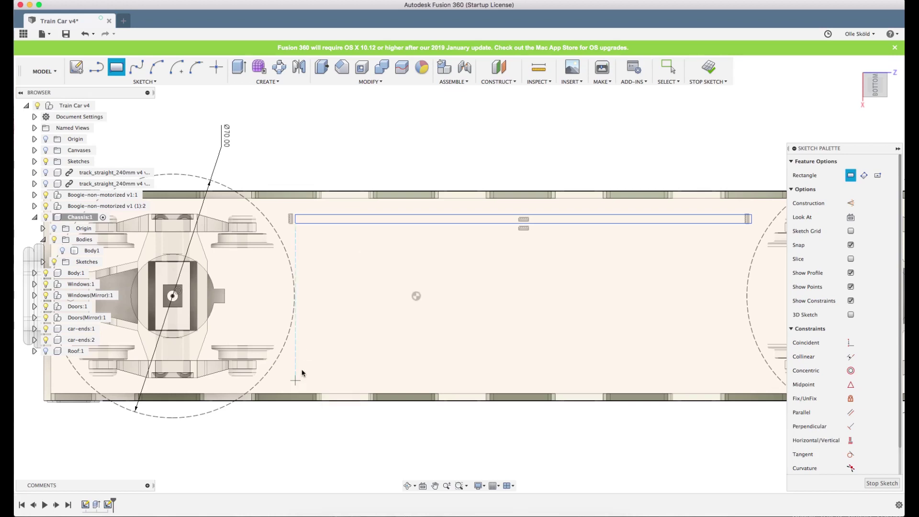
pyautogui.press('Escape')
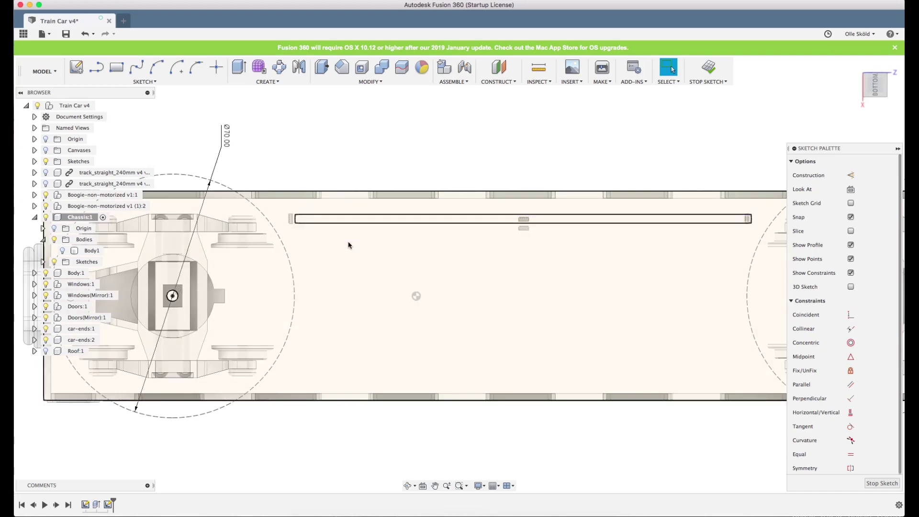
pyautogui.click(326, 214)
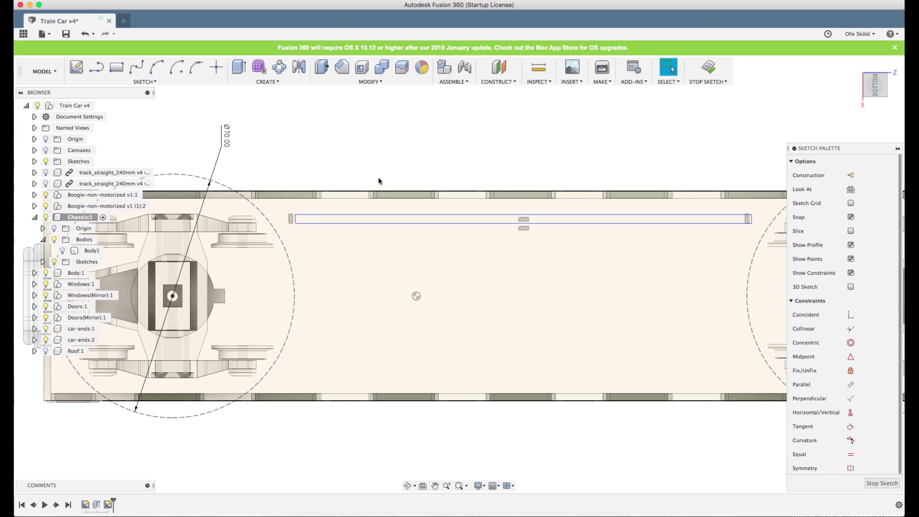
pyautogui.scroll(-2, 360, 181)
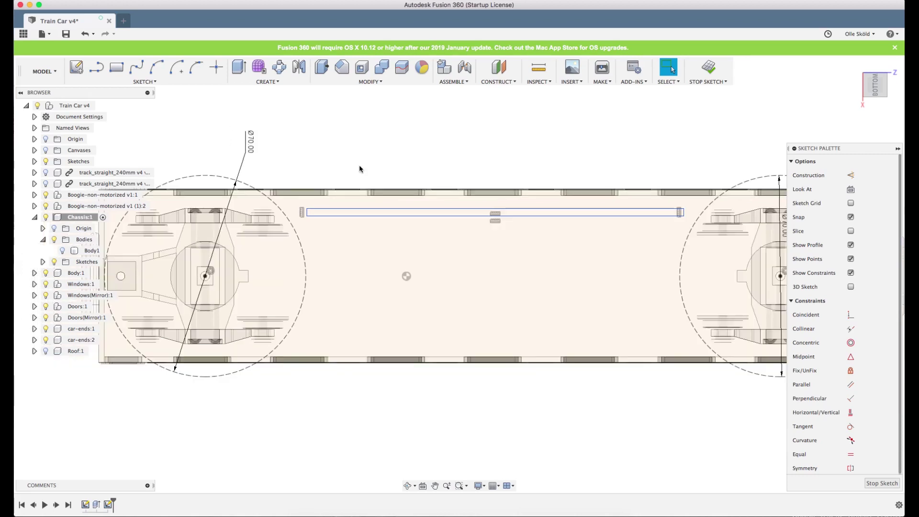
pyautogui.scroll(3, 459, 152)
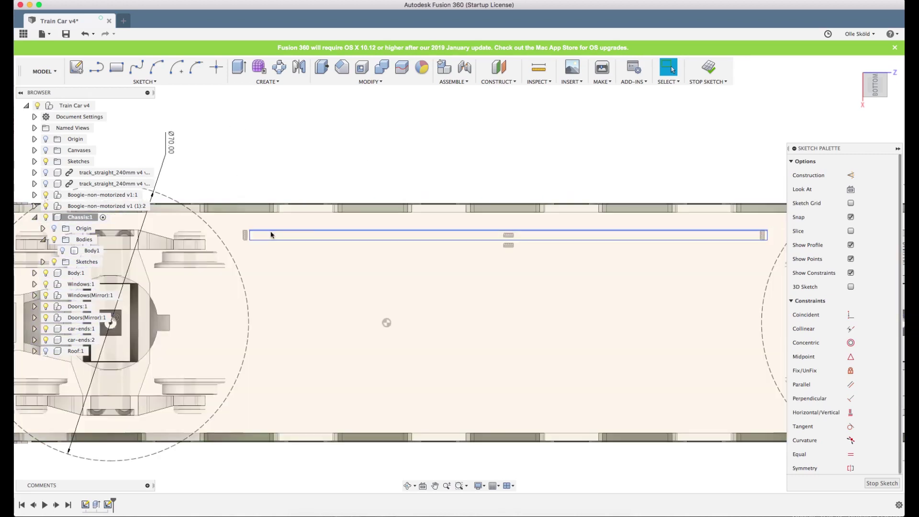
pyautogui.click(272, 240)
pyautogui.press('F1')
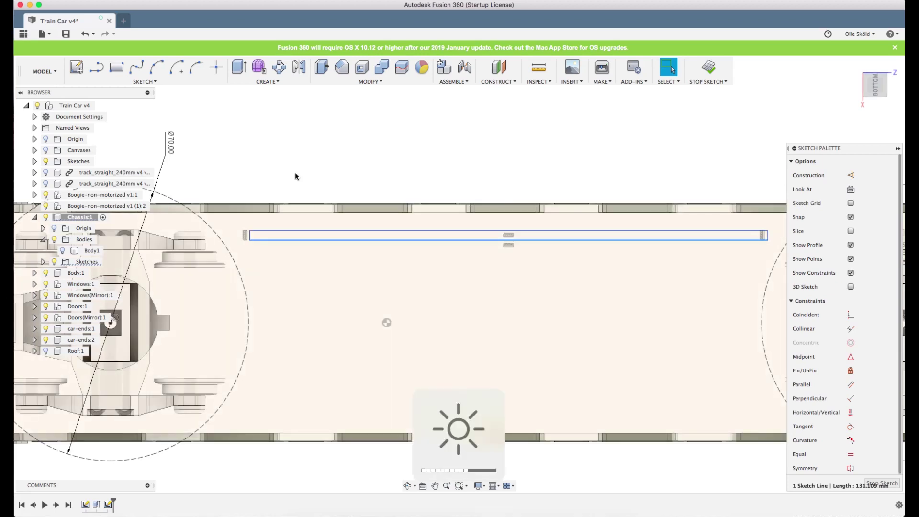
pyautogui.press('Escape')
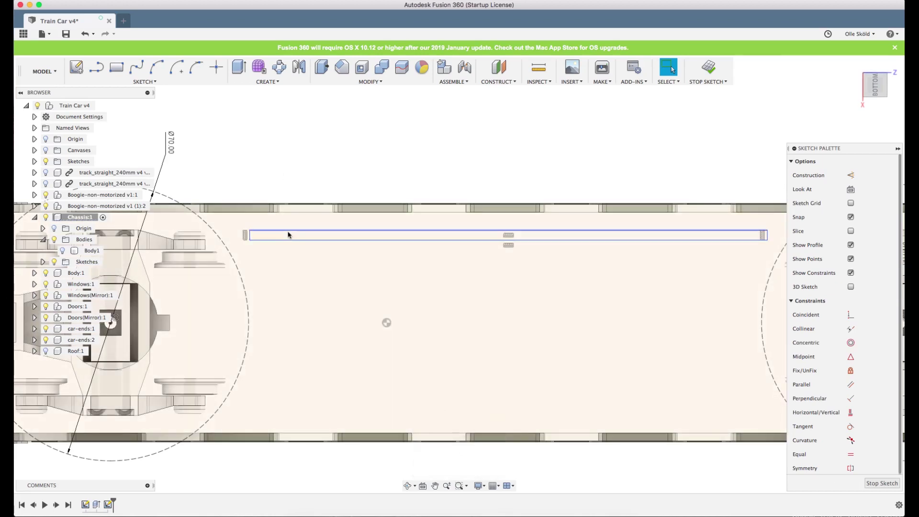
# Hide the Body, Windows and Windows(Mirror) components to expose the chassis edge for dimensioning the thin rectangle.
pyautogui.click(289, 232)
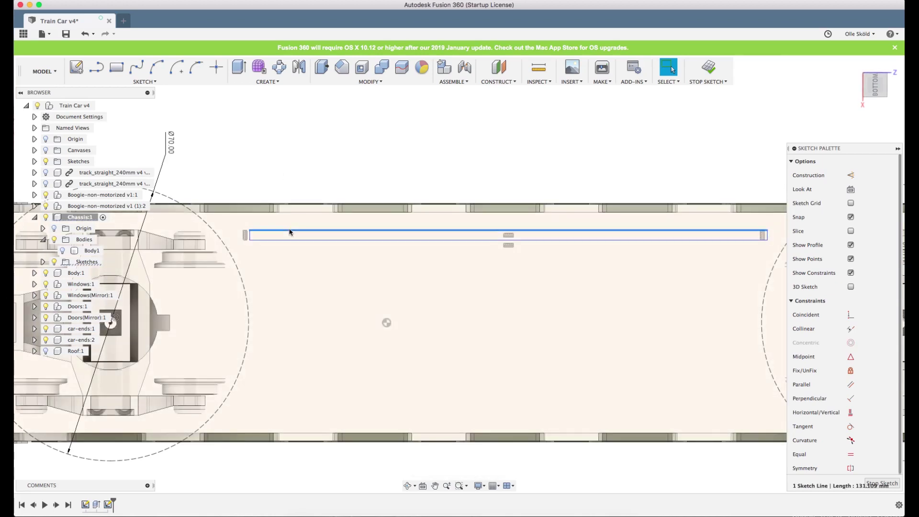
pyautogui.press('d')
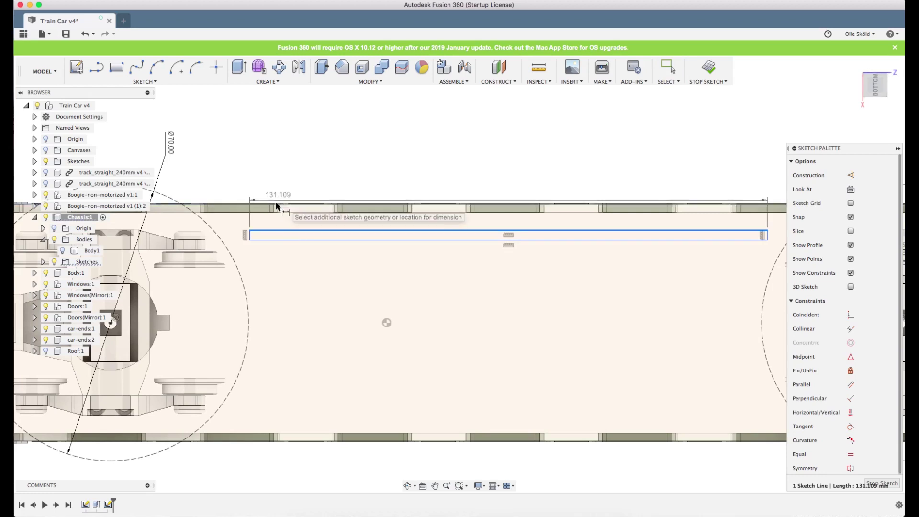
pyautogui.click(47, 273)
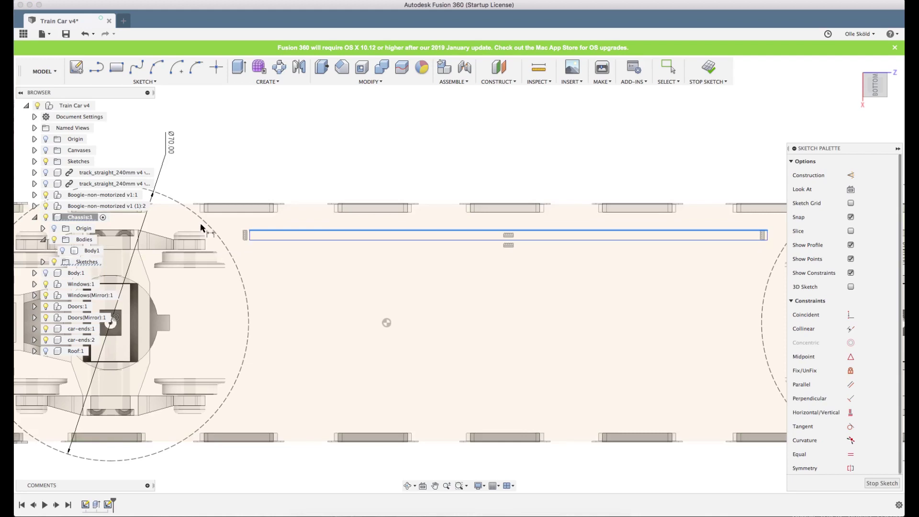
pyautogui.click(44, 296)
pyautogui.click(46, 285)
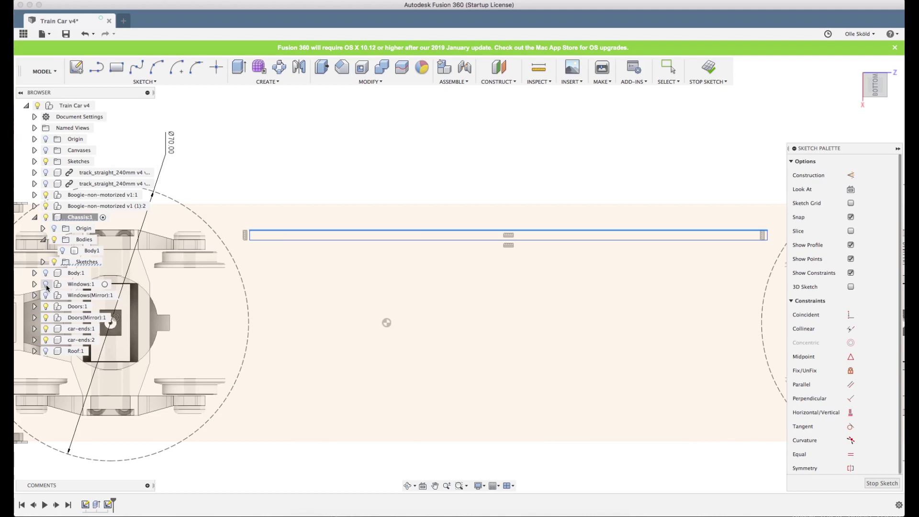
# Dimension the rectangle's upper long side 6 mm from the chassis's upper long edge.
pyautogui.click(317, 204)
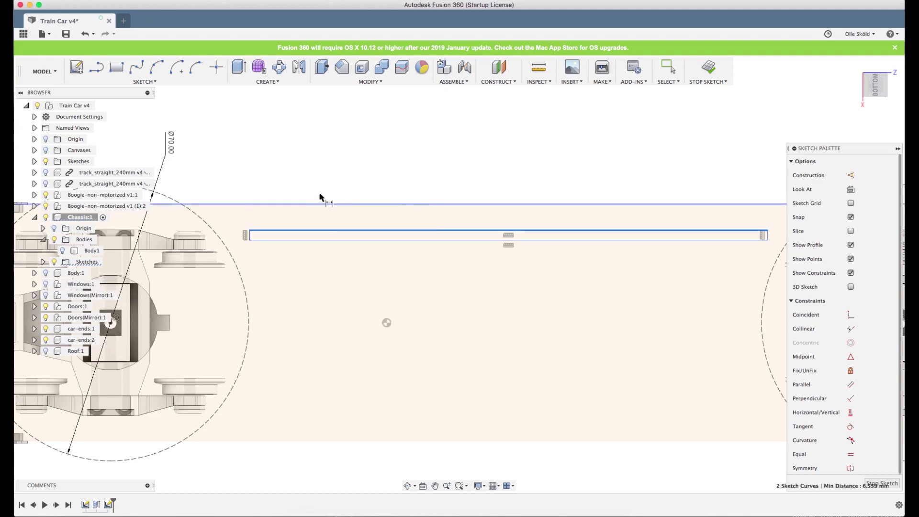
pyautogui.click(425, 179)
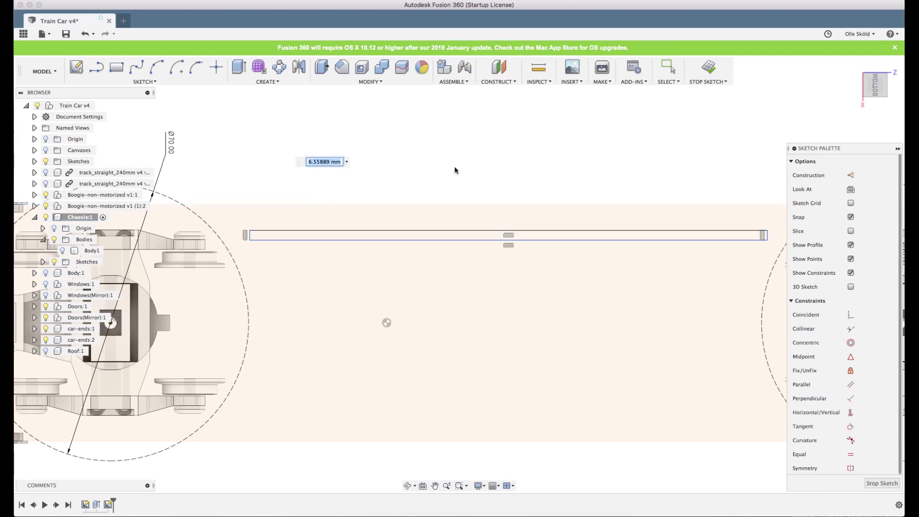
pyautogui.write('6')
pyautogui.press('Return')
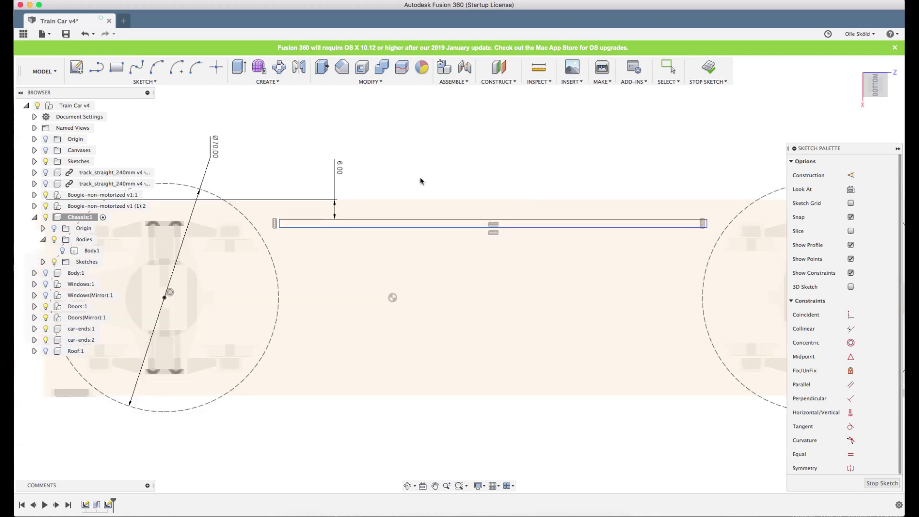
# Dimension the rectangle's right short side 70 mm from the right end of the chassis.
pyautogui.scroll(-2, 419, 184)
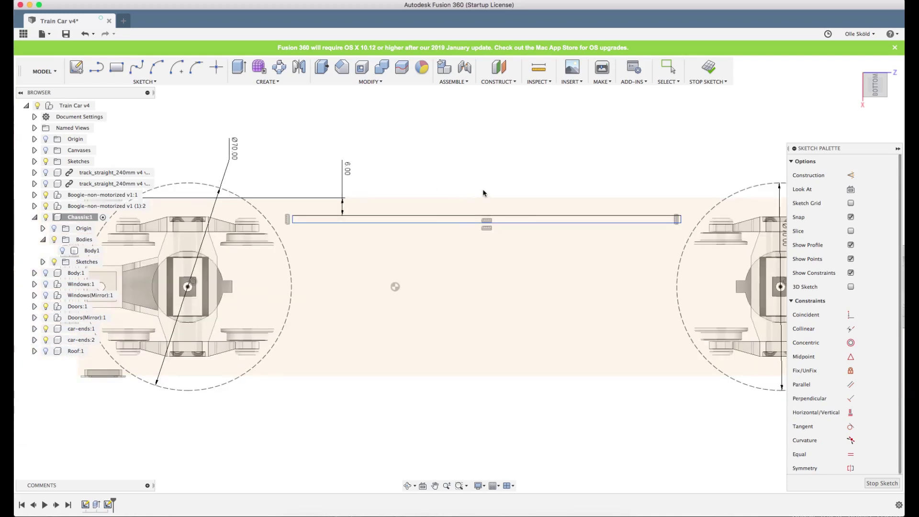
pyautogui.scroll(2, 411, 207)
pyautogui.scroll(-4, 342, 215)
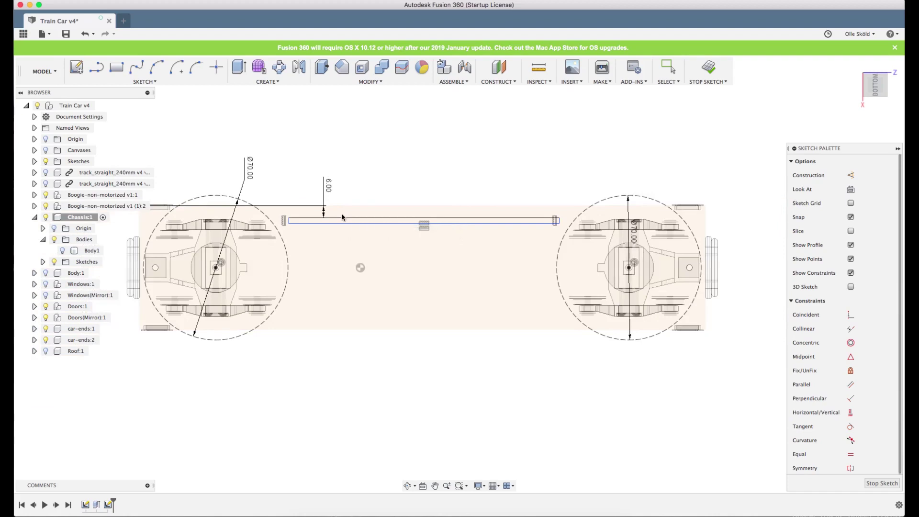
pyautogui.scroll(1, 296, 205)
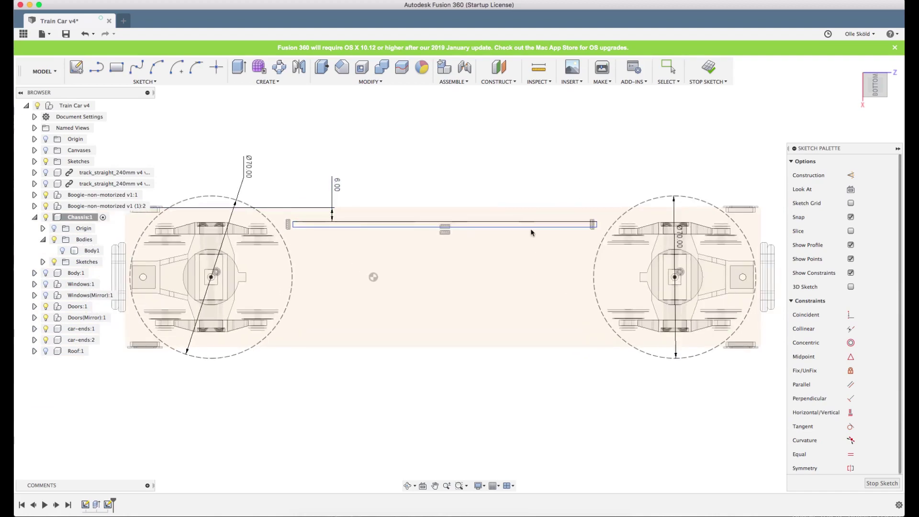
pyautogui.scroll(-1, 537, 229)
pyautogui.scroll(5, 600, 225)
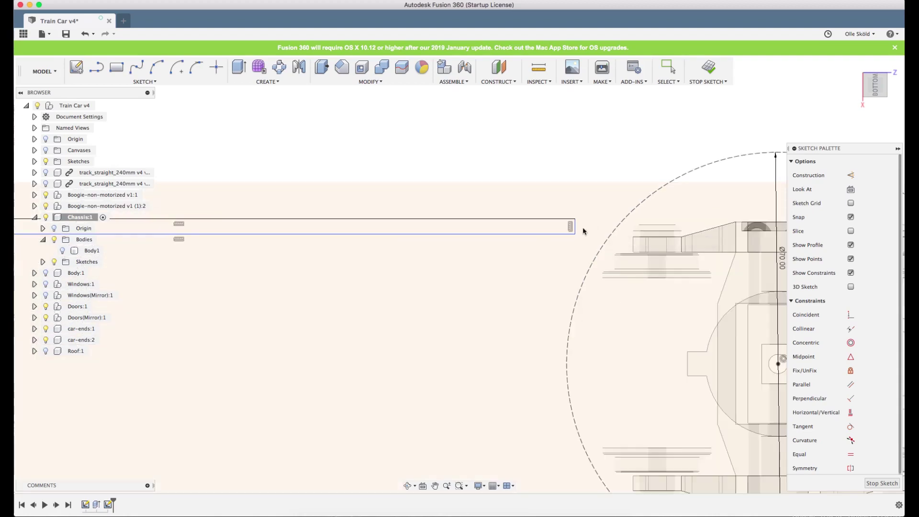
pyautogui.scroll(-4, 568, 231)
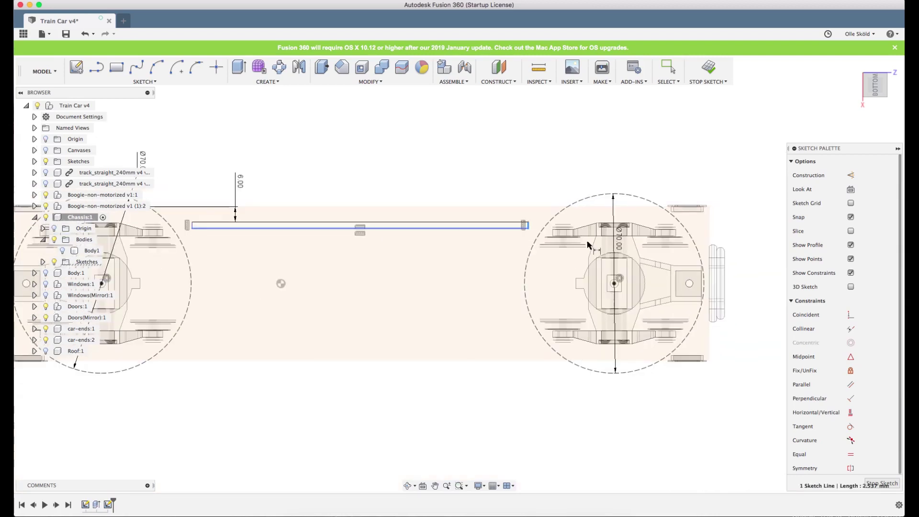
pyautogui.click(707, 228)
pyautogui.click(709, 231)
pyautogui.click(643, 160)
pyautogui.write('70')
pyautogui.press('Return')
# Dimension the rectangle's left short side 70 mm from the left end of the chassis.
pyautogui.scroll(5, 369, 262)
pyautogui.scroll(4, 386, 326)
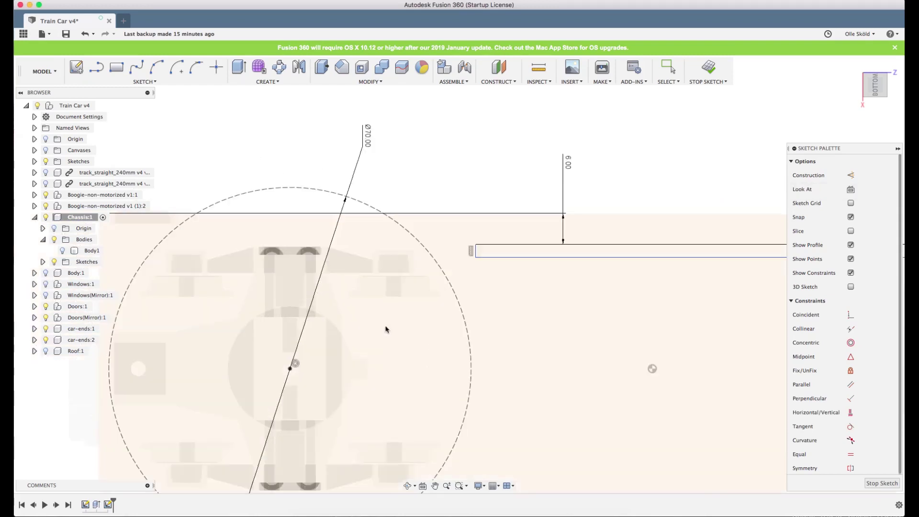
pyautogui.scroll(-2, 506, 237)
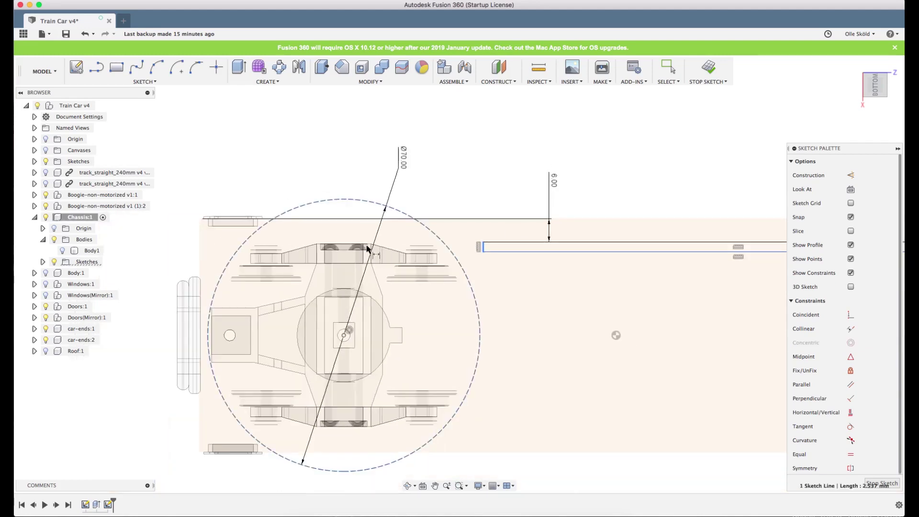
pyautogui.click(200, 254)
pyautogui.click(331, 148)
pyautogui.write('70')
pyautogui.press('Return')
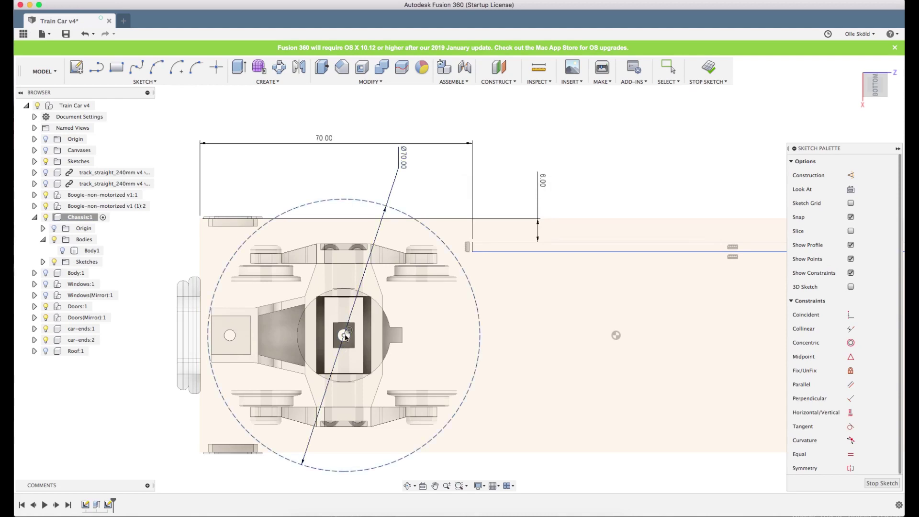
# Remove the left 70 mm dimension and dimension the rectangle's left short side from the left bogie's pivot instead.
pyautogui.scroll(-5, 272, 291)
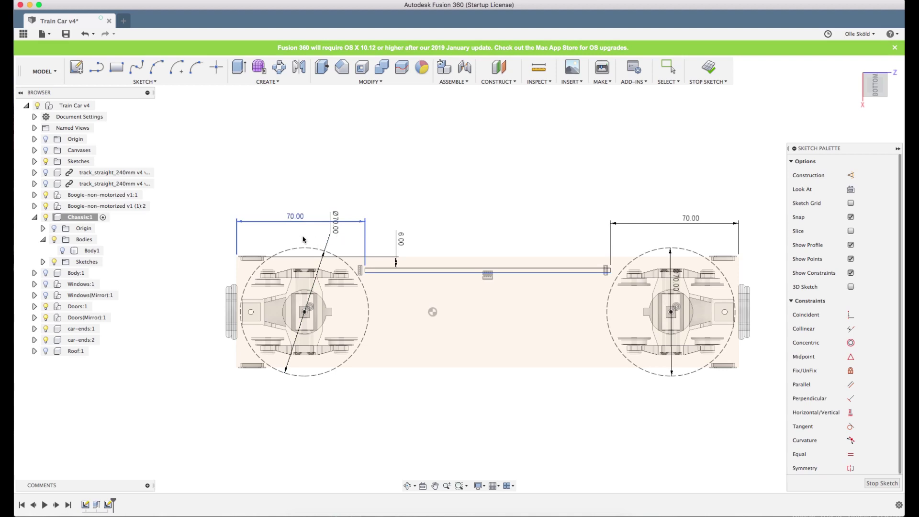
pyautogui.press('Escape')
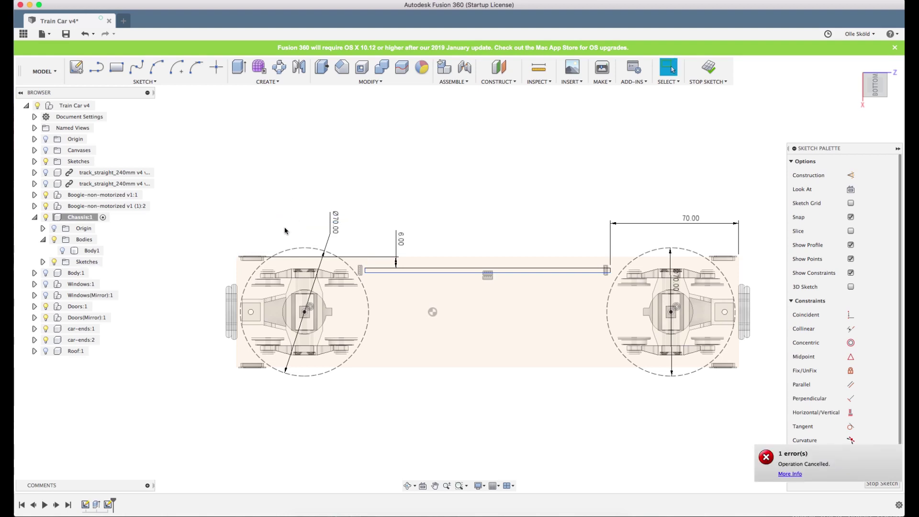
pyautogui.scroll(5, 236, 287)
pyautogui.press('d')
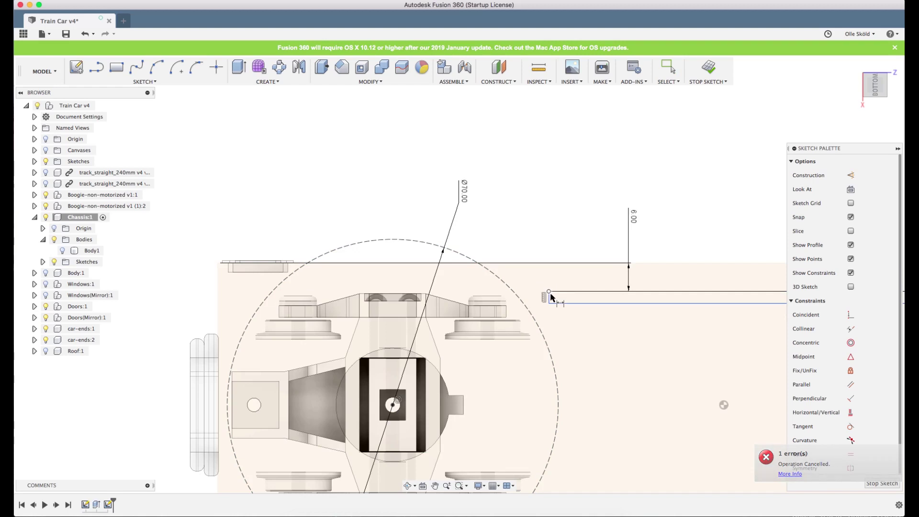
pyautogui.scroll(-3, 438, 360)
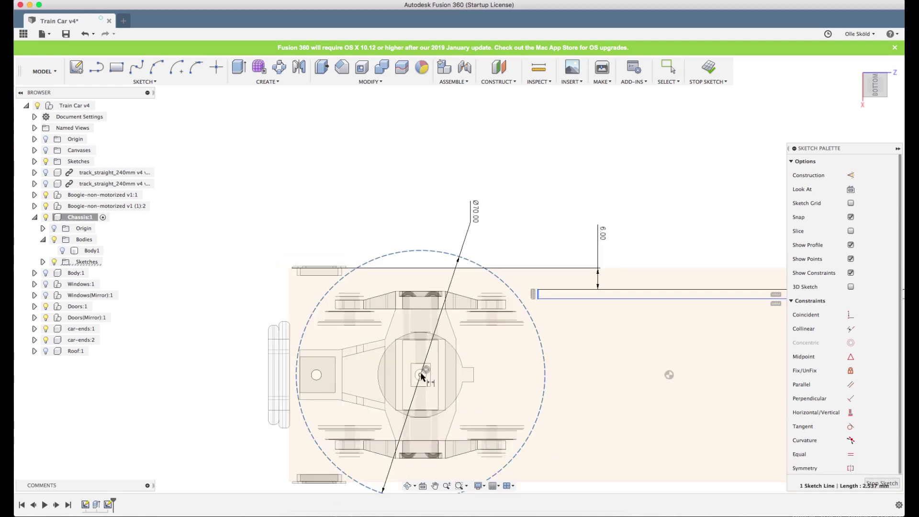
pyautogui.click(503, 186)
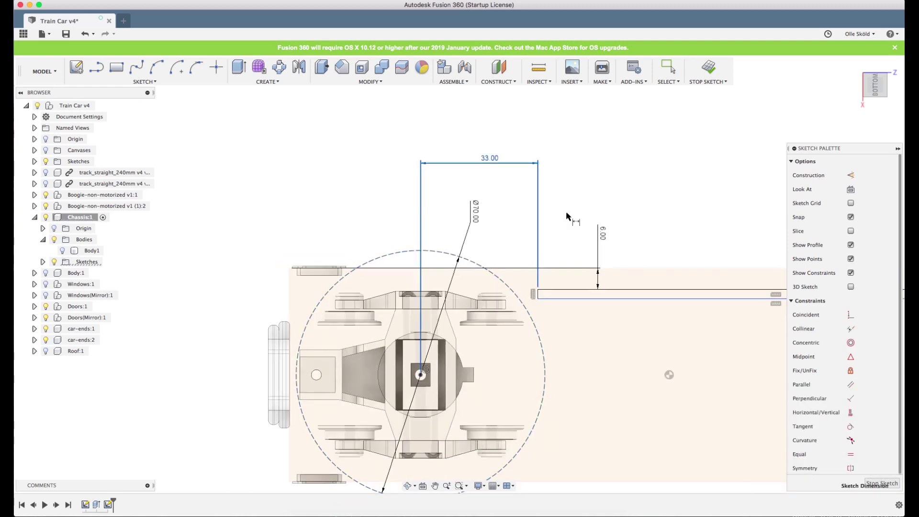
pyautogui.press('Return')
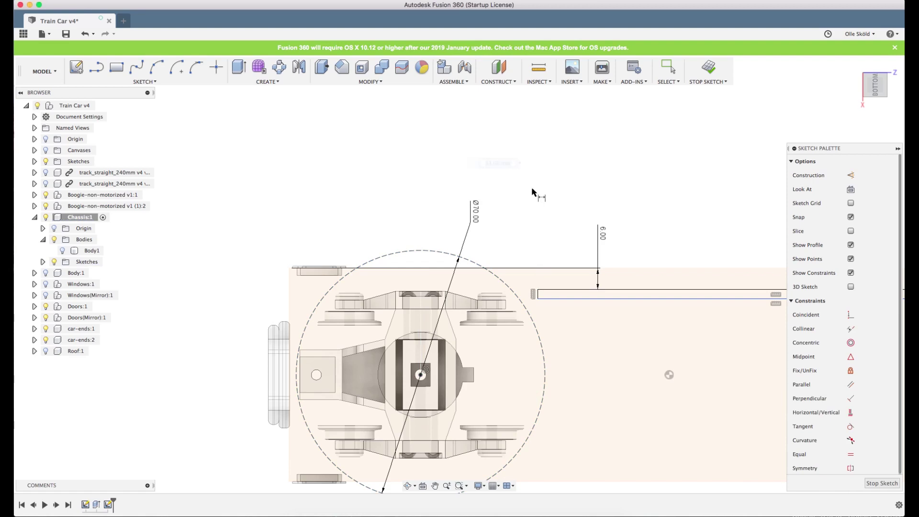
# Delete the dimension between the left bogie's pivot and the rectangle's left short side.
pyautogui.scroll(-3, 267, 218)
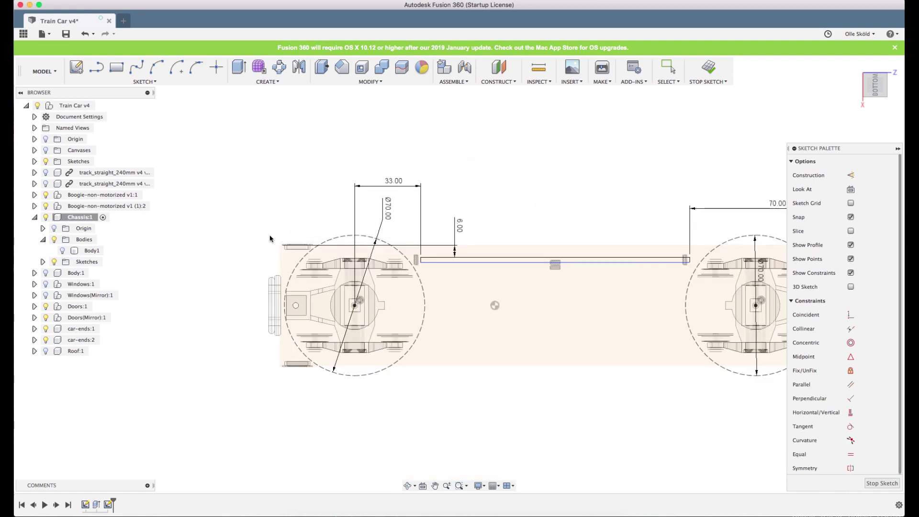
pyautogui.scroll(3, 278, 220)
pyautogui.press('Escape')
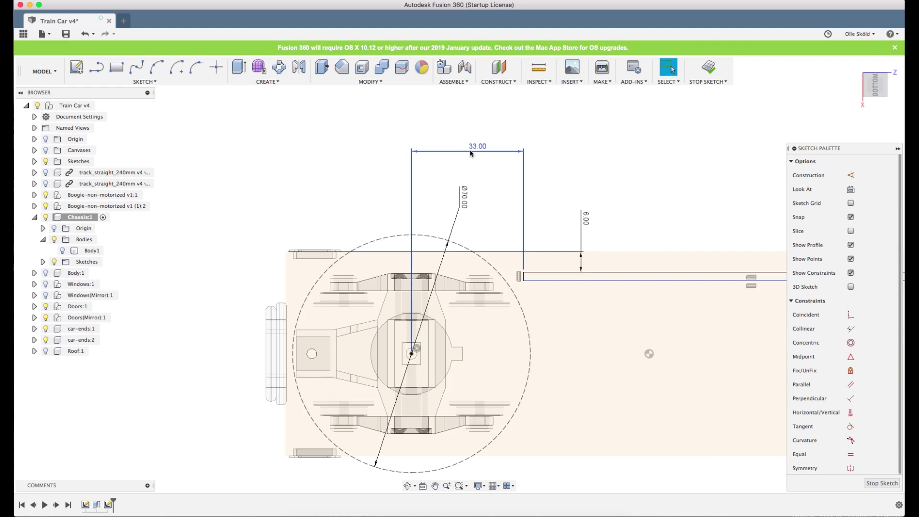
pyautogui.click(472, 147)
pyautogui.press('Delete')
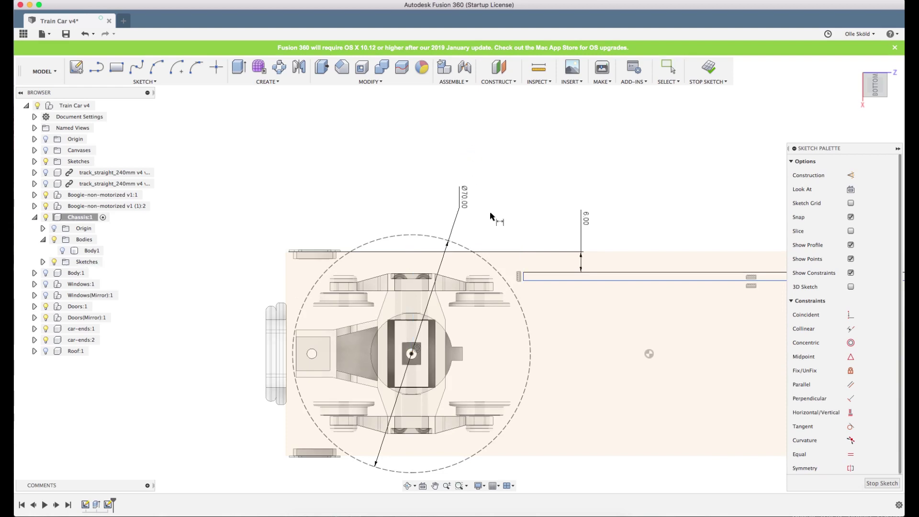
# Restore the 70 mm dimension between the chassis's left end and the rectangle's left short side.
pyautogui.scroll(3, 525, 278)
pyautogui.click(523, 277)
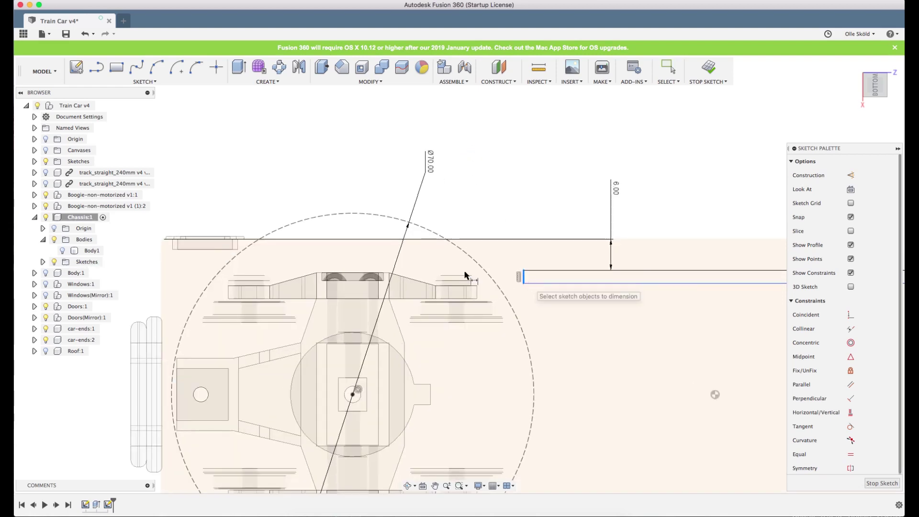
pyautogui.click(161, 283)
pyautogui.click(346, 171)
pyautogui.press('Return')
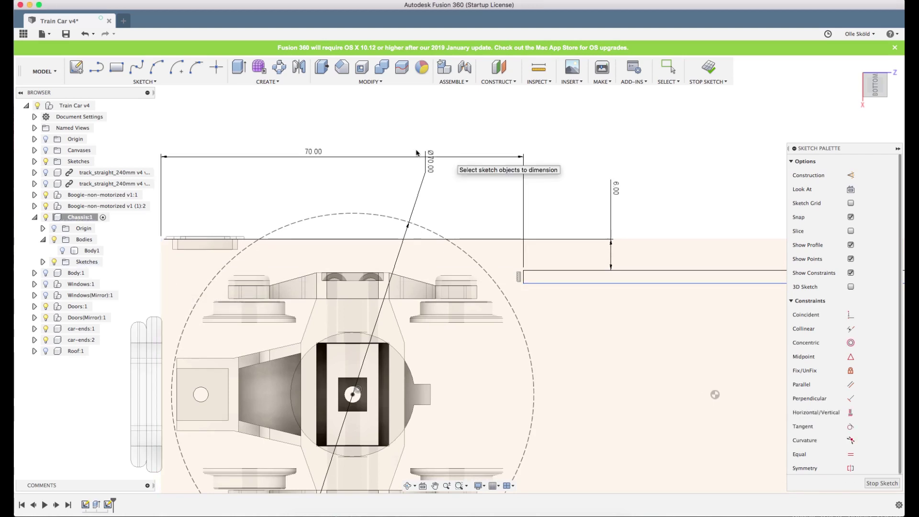
# Dimension the rectangle's width between its two long sides as 3 mm.
pyautogui.scroll(-5, 311, 194)
pyautogui.scroll(3, 474, 217)
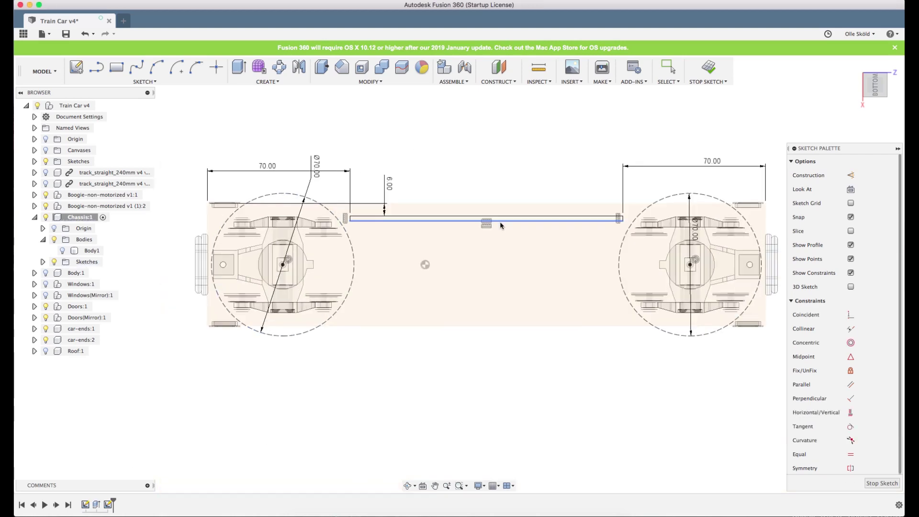
pyautogui.scroll(2, 445, 155)
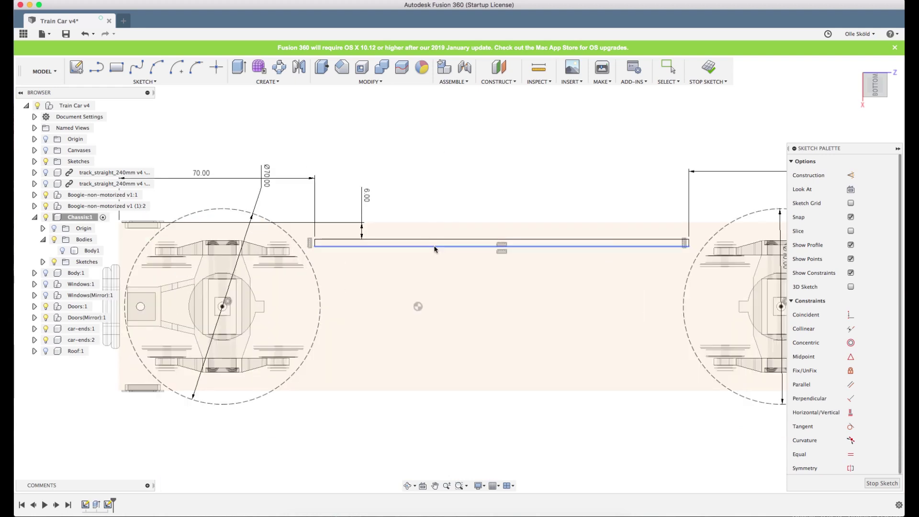
pyautogui.click(436, 243)
pyautogui.click(435, 239)
pyautogui.click(470, 187)
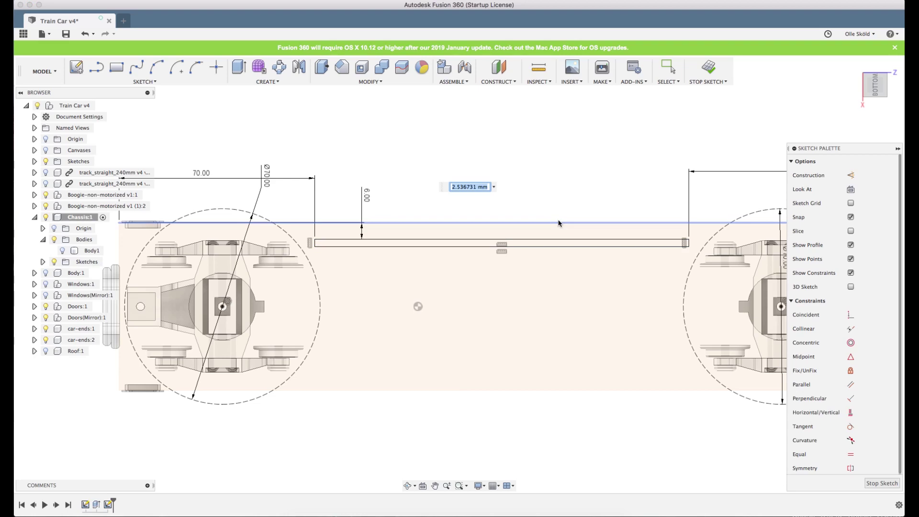
pyautogui.write('3')
pyautogui.press('Return')
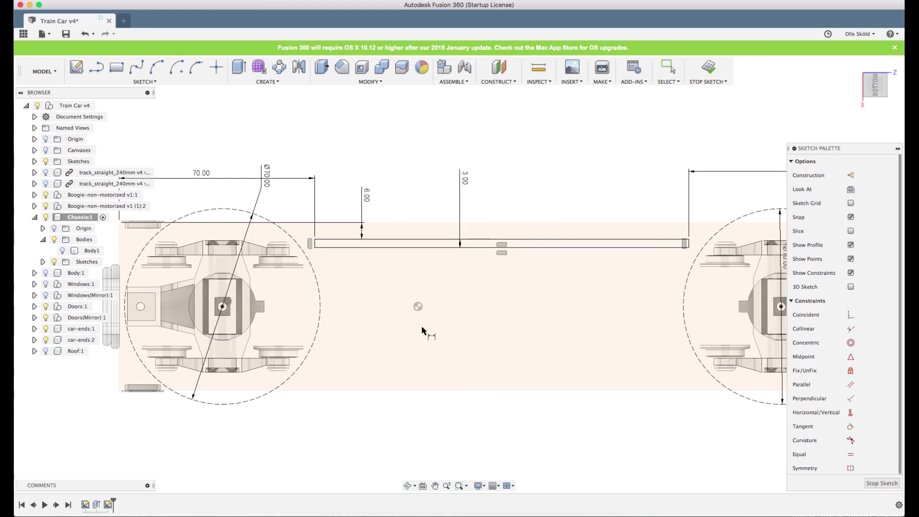
pyautogui.press('r')
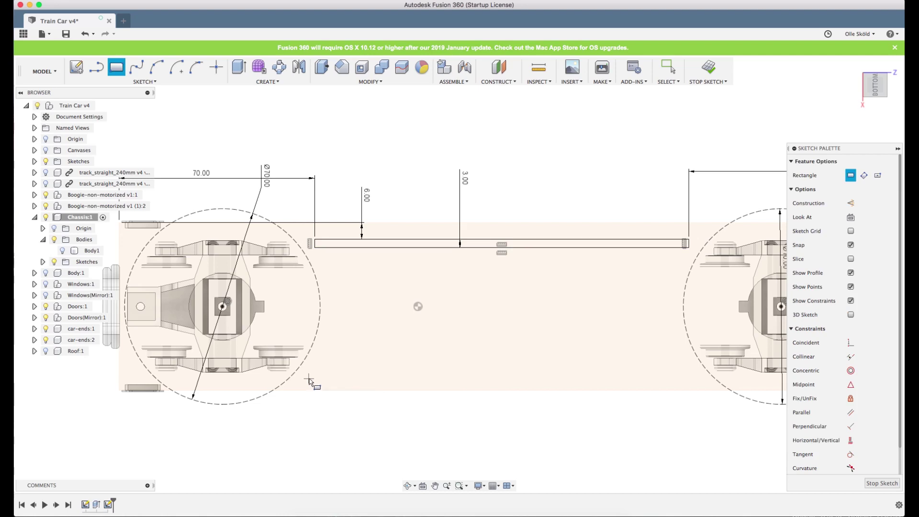
pyautogui.click(309, 376)
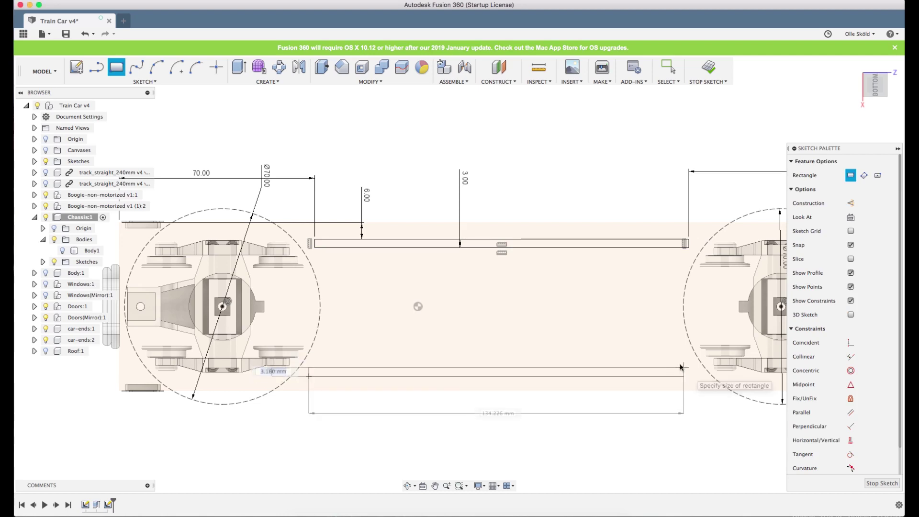
pyautogui.press('Escape')
# Extrude the thin beam rectangle 15 mm downward from the chassis underside as a new body.
pyautogui.scroll(-3, 521, 291)
pyautogui.scroll(4, 498, 240)
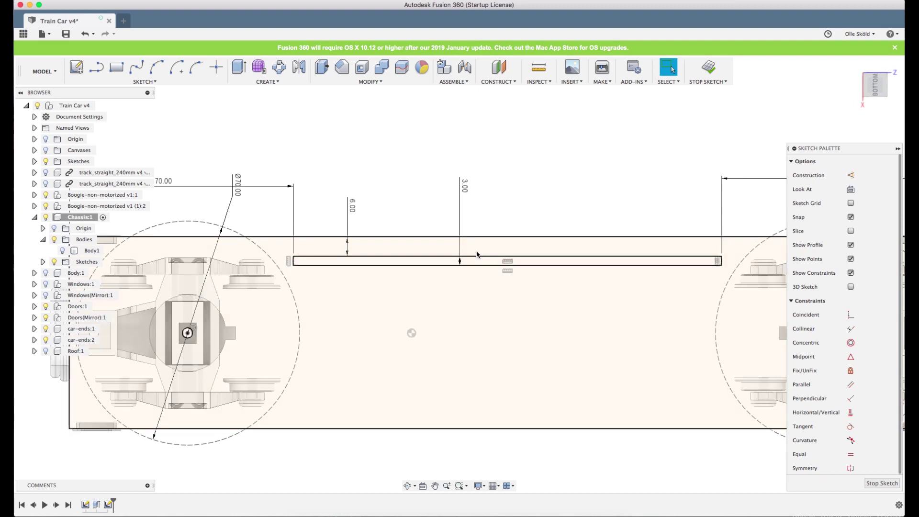
pyautogui.click(466, 262)
pyautogui.scroll(-2, 564, 185)
pyautogui.keyDown('shift'); pyautogui.moveTo(529, 175); pyautogui.dragTo(241, 114, button='middle'); pyautogui.keyUp('shift')
pyautogui.click(238, 67)
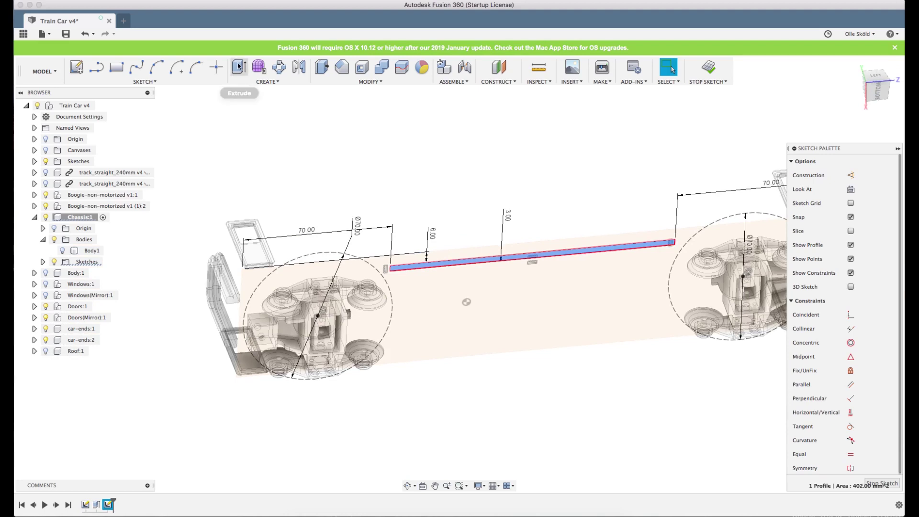
pyautogui.click(877, 80)
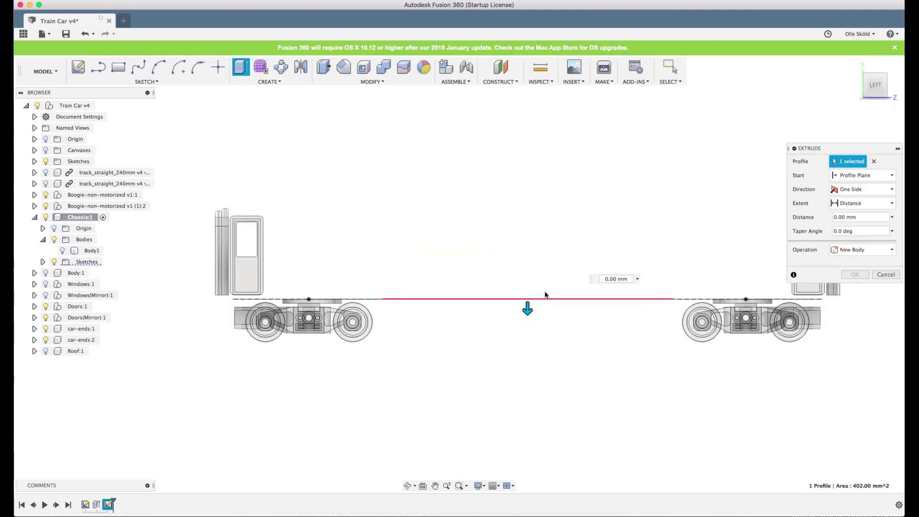
pyautogui.moveTo(529, 307); pyautogui.dragTo(522, 355)
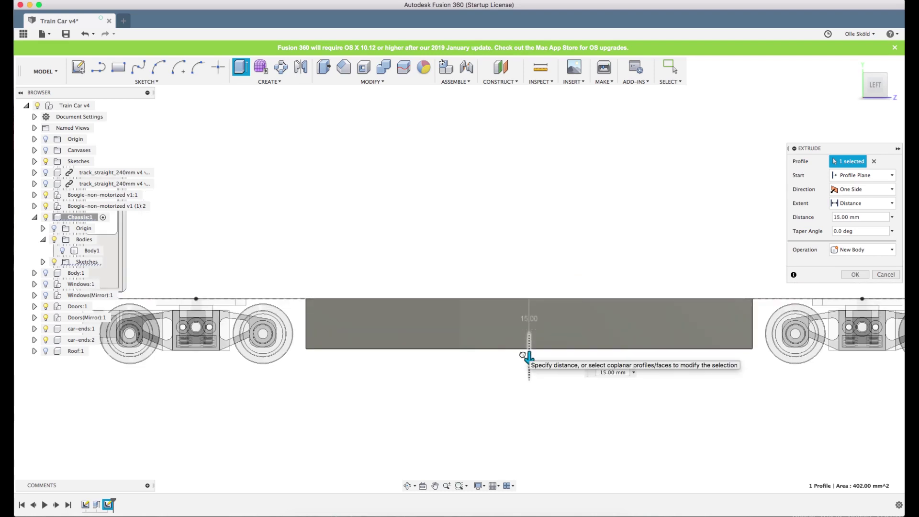
pyautogui.scroll(-2, 539, 350)
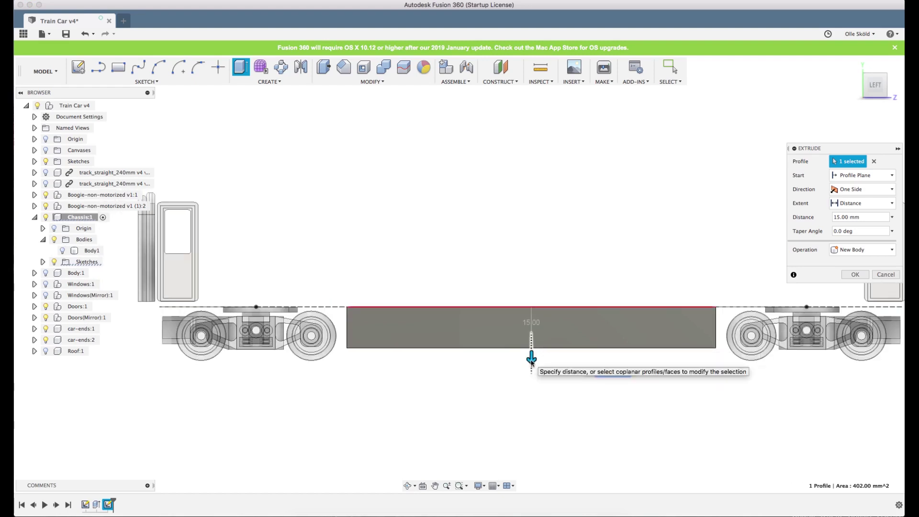
# Reduce the beam's extrusion distance to 10 mm and adjust it to 13 mm.
pyautogui.moveTo(534, 354); pyautogui.dragTo(535, 343)
pyautogui.scroll(2, 543, 334)
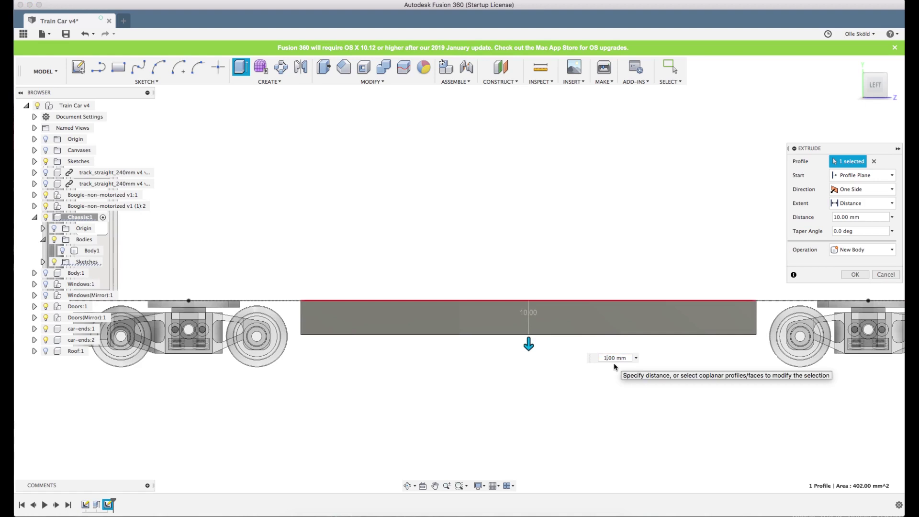
pyautogui.write('4')
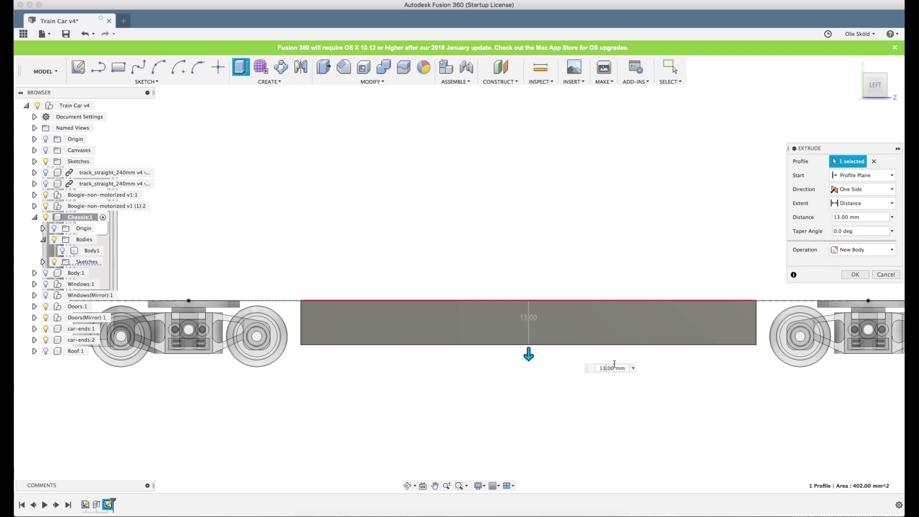
pyautogui.scroll(-3, 517, 390)
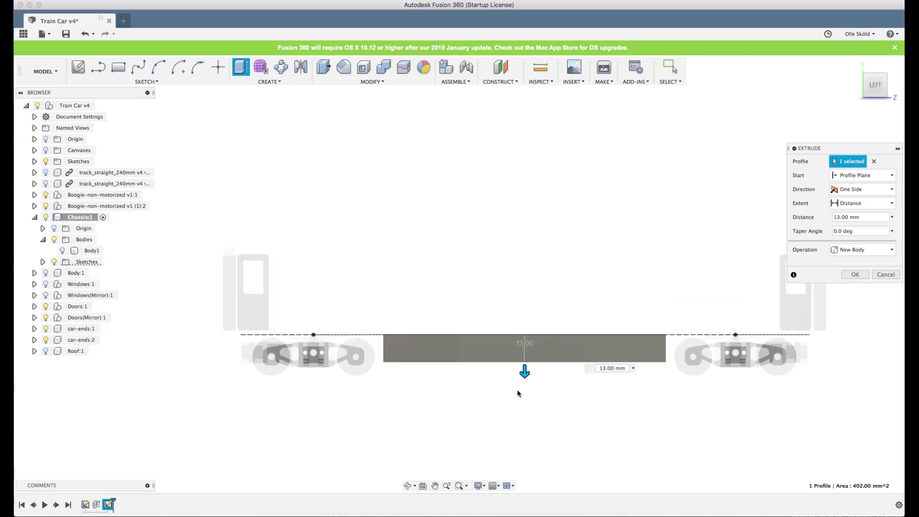
# Show the Body and Roof components to compare the beam's depth with the whole car.
pyautogui.click(45, 273)
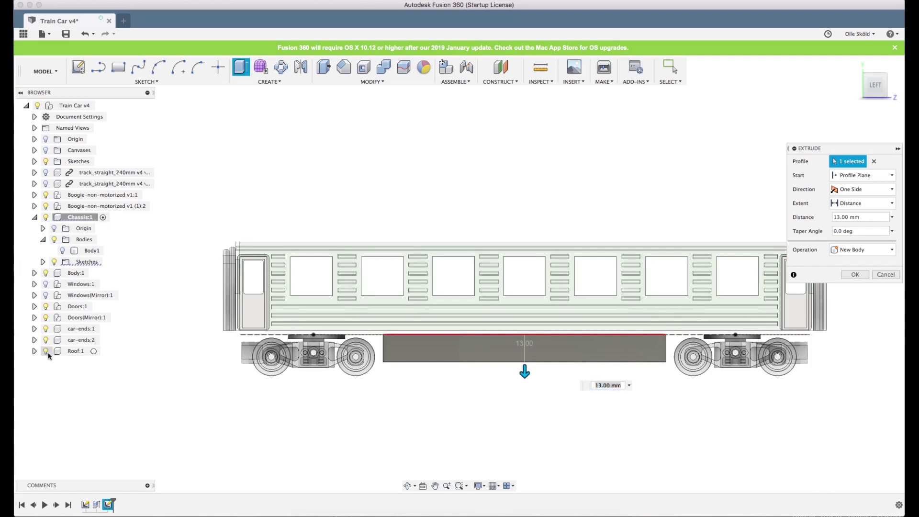
pyautogui.click(45, 351)
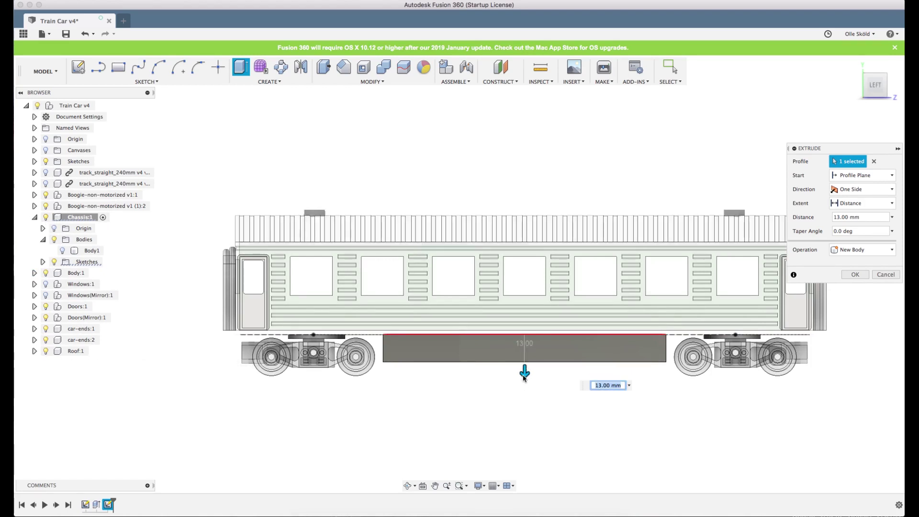
pyautogui.scroll(3, 565, 370)
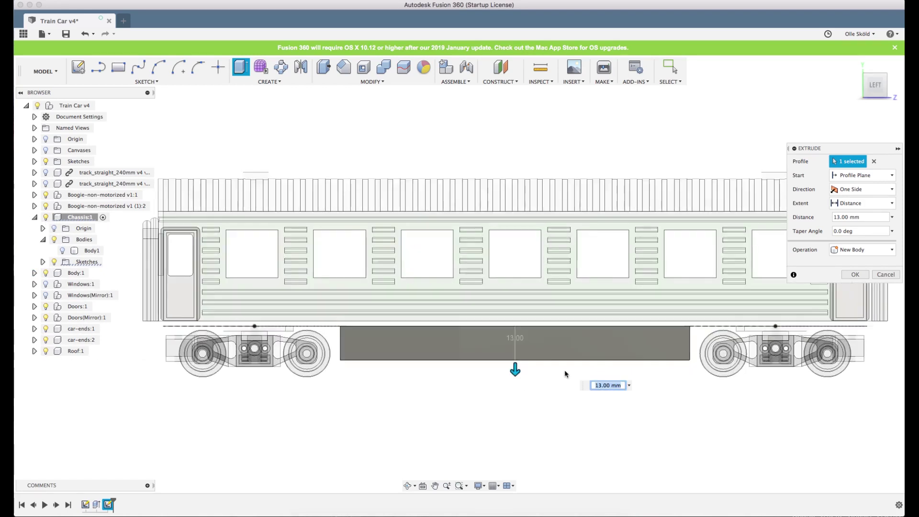
# Set the beam's extrusion distance to 12 mm and finish the extrusion.
pyautogui.click(602, 386)
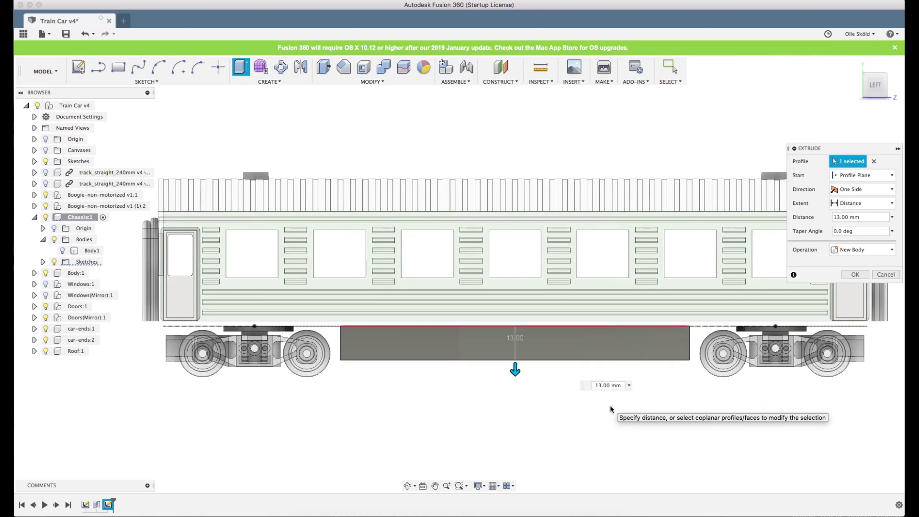
pyautogui.write('2')
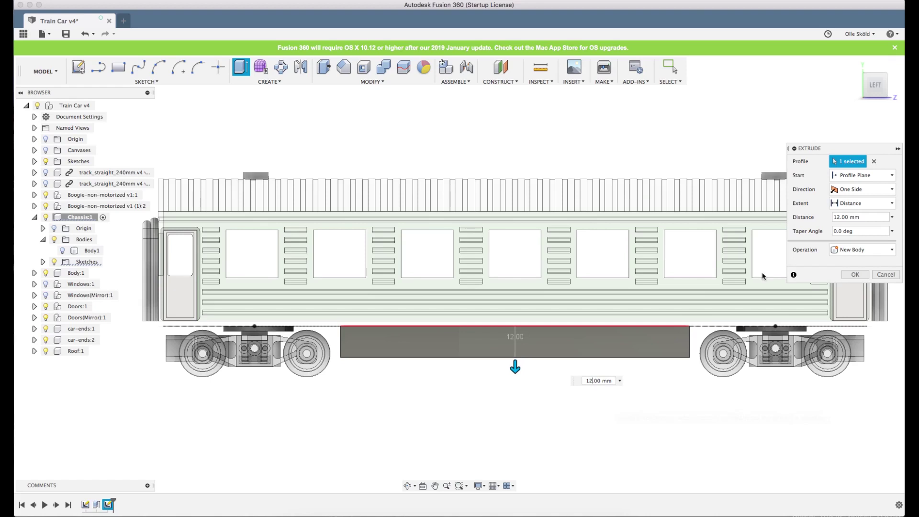
pyautogui.click(854, 275)
# Show the chassis plate, Body1, together with the extruded beam.
pyautogui.keyDown('shift'); pyautogui.moveTo(528, 253); pyautogui.dragTo(564, 251, button='middle'); pyautogui.keyUp('shift')
pyautogui.scroll(8, 558, 250)
pyautogui.scroll(-2, 564, 251)
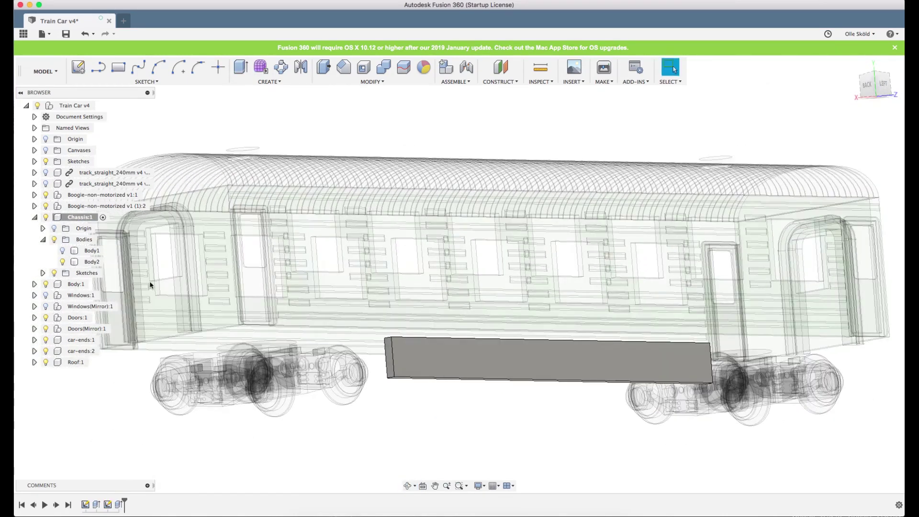
pyautogui.click(63, 251)
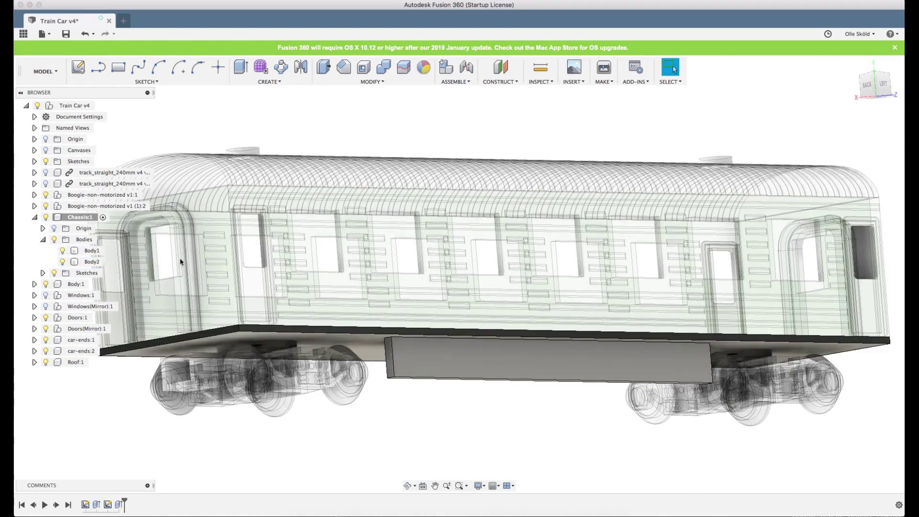
pyautogui.moveTo(550, 378)
pyautogui.keyDown('shift'); pyautogui.mouseDown(button='middle')
pyautogui.moveTo(522, 355)
pyautogui.moveTo(524, 373)
pyautogui.moveTo(536, 345)
pyautogui.mouseUp(button='middle'); pyautogui.keyUp('shift')
pyautogui.scroll(3, 554, 359)
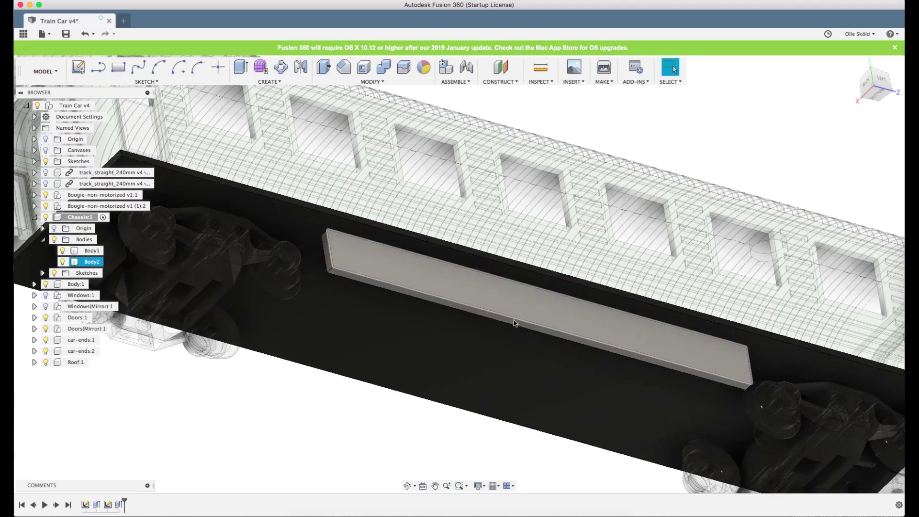
# Chamfer the two short bottom edges at the beam's ends with an equal distance of 10 mm.
pyautogui.scroll(5, 376, 295)
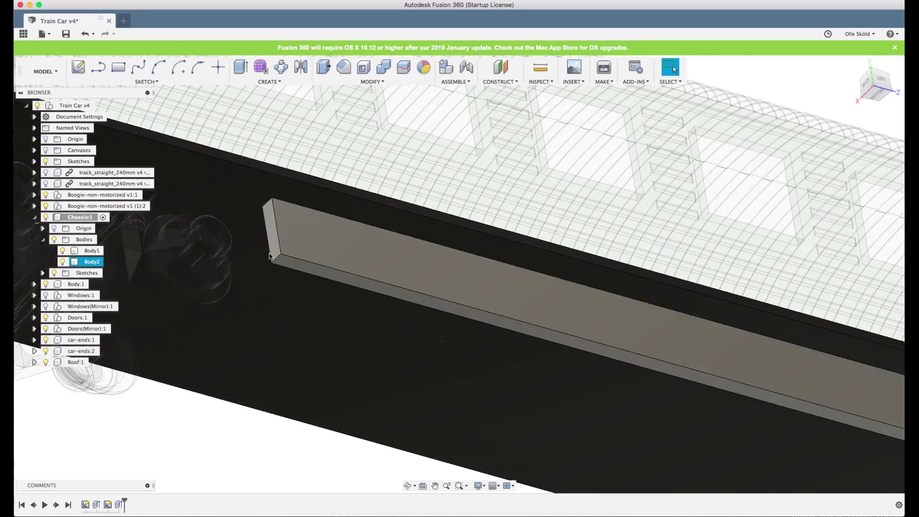
pyautogui.click(276, 257)
pyautogui.scroll(-3, 263, 254)
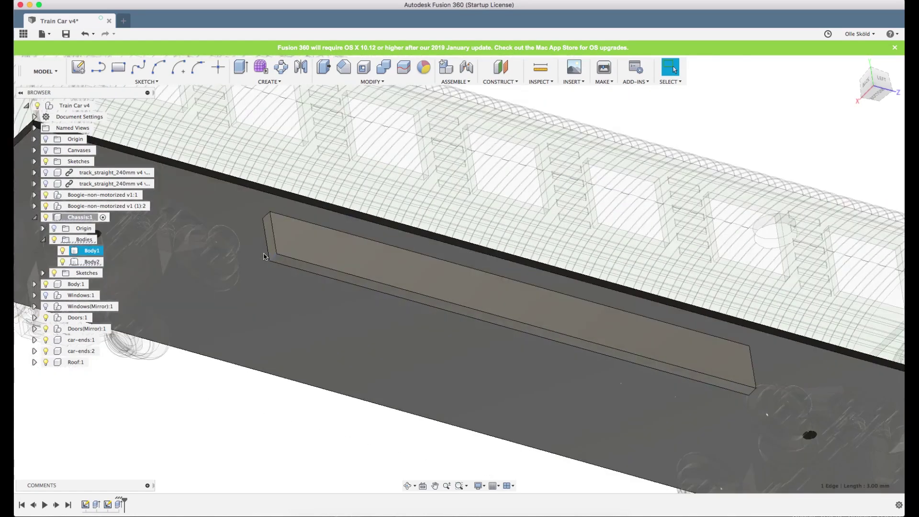
pyautogui.scroll(5, 806, 400)
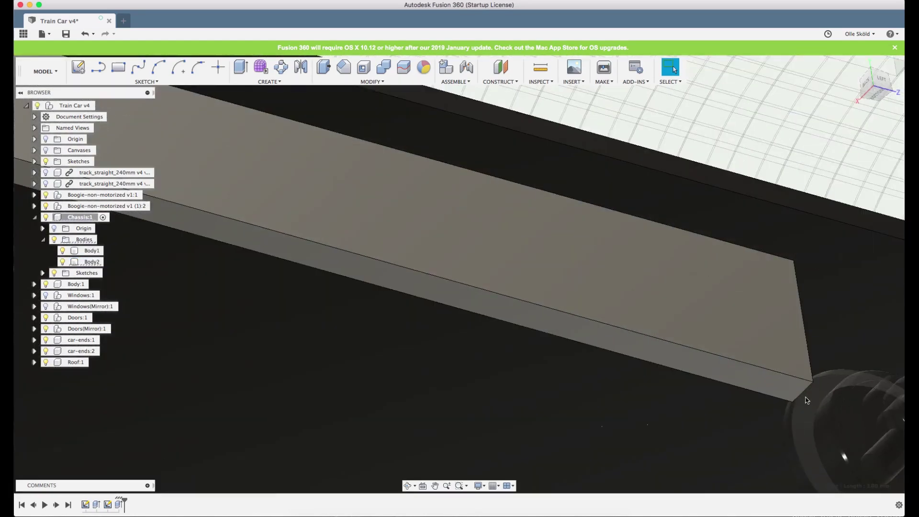
pyautogui.click(805, 396)
pyautogui.keyDown('shift'); pyautogui.click(627, 376); pyautogui.keyUp('shift')
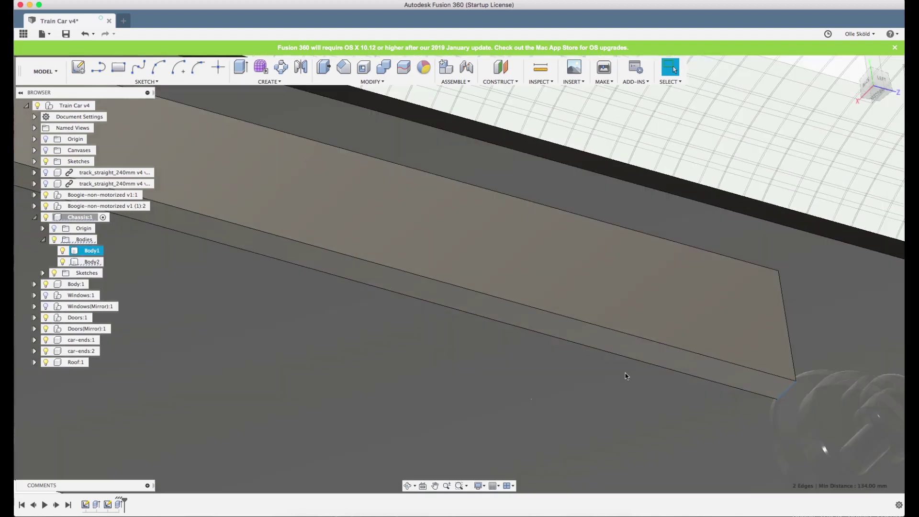
pyautogui.scroll(-8, 627, 377)
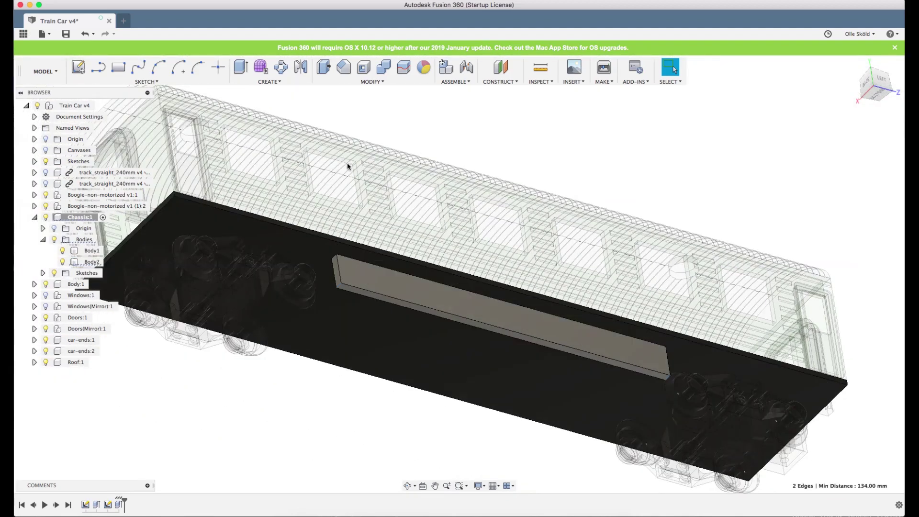
pyautogui.click(344, 67)
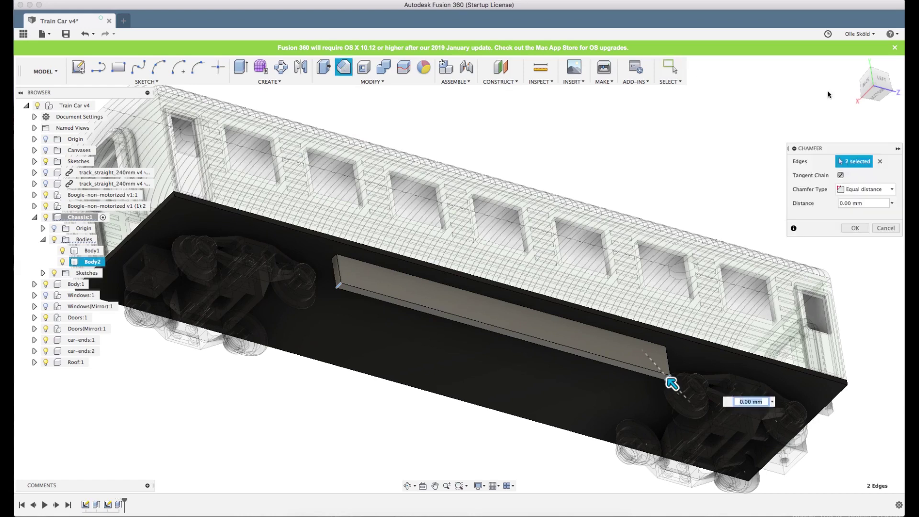
pyautogui.click(882, 80)
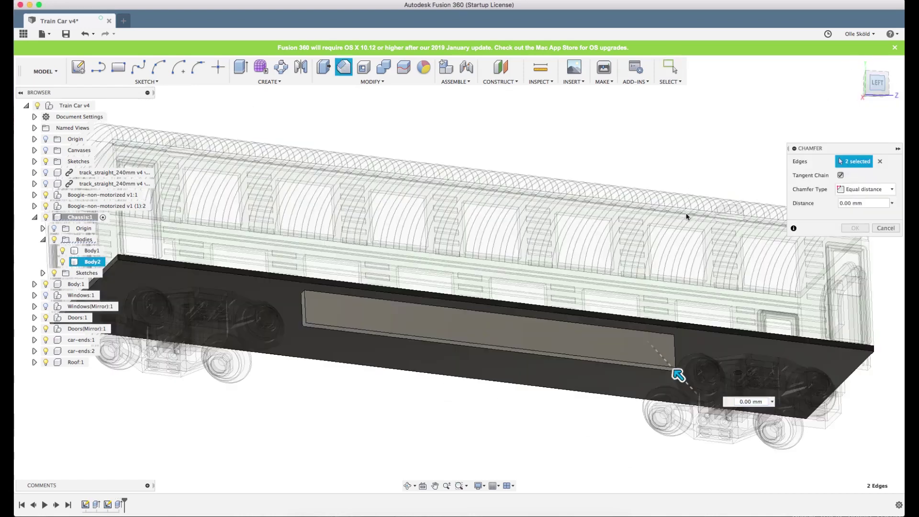
pyautogui.scroll(2, 390, 339)
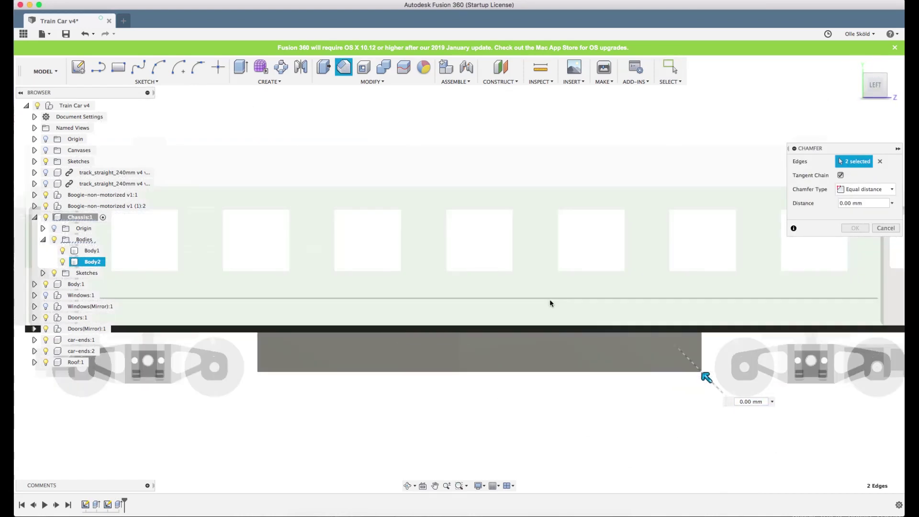
pyautogui.moveTo(705, 377); pyautogui.dragTo(689, 360)
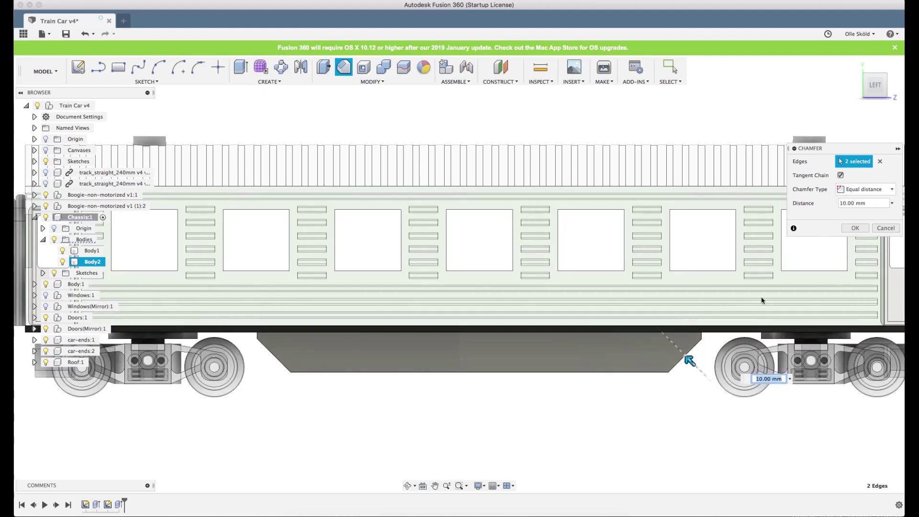
# Increase the chamfer distance at the beam's ends to 12 mm.
pyautogui.scroll(5, 699, 327)
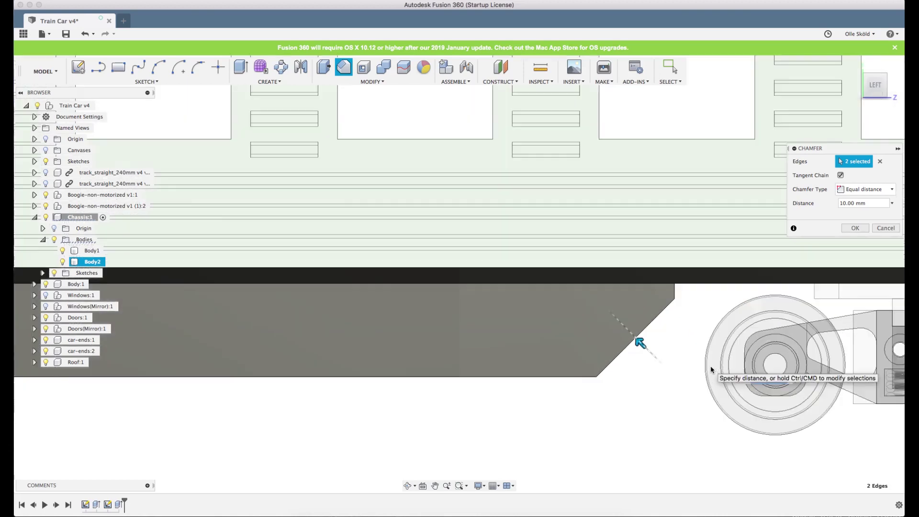
pyautogui.scroll(1, 710, 369)
pyautogui.moveTo(631, 340); pyautogui.dragTo(623, 330)
pyautogui.scroll(-5, 760, 335)
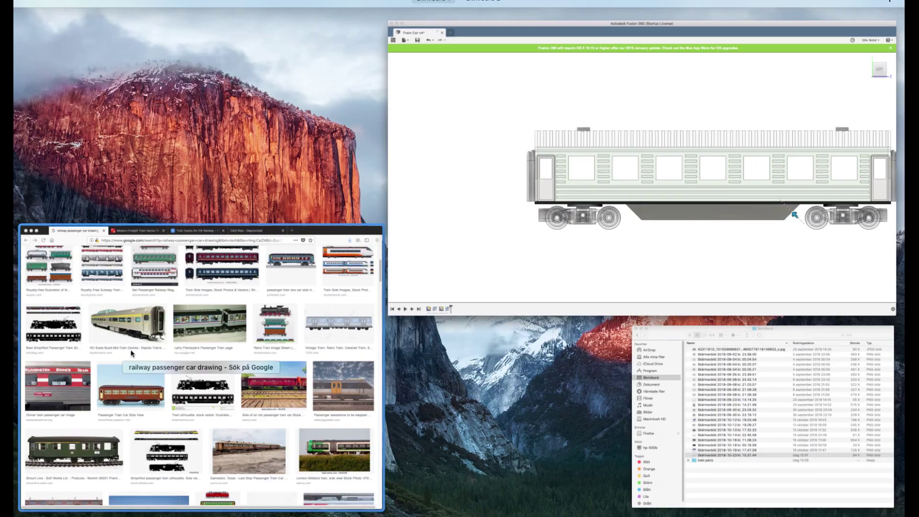
# Switch to the browser's railway passenger car image results, examine the passenger wagon in the Modern Freight Train illustration, and return to Fusion 360.
pyautogui.click(133, 351)
pyautogui.scroll(5, 280, 289)
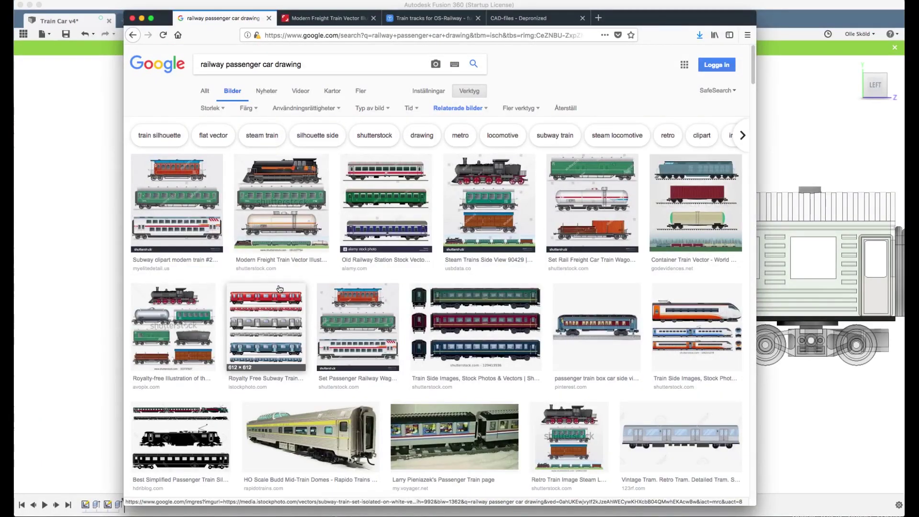
pyautogui.click(288, 206)
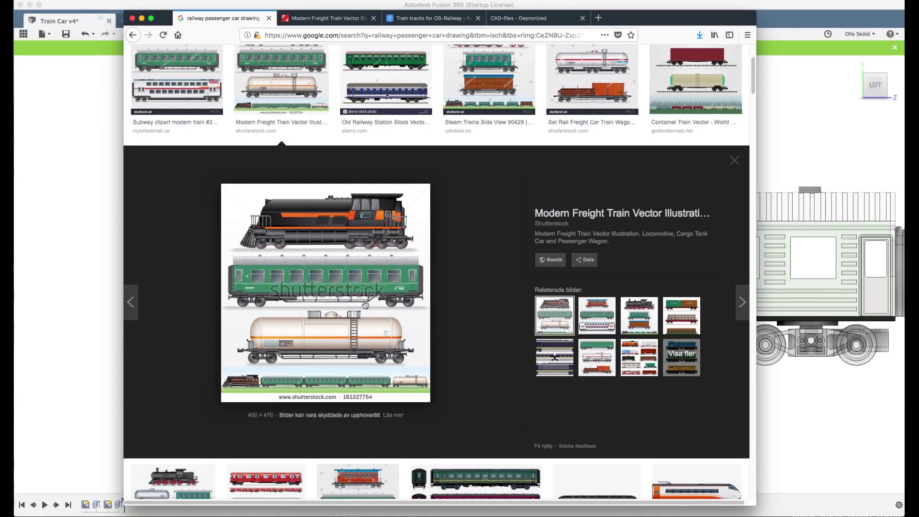
pyautogui.click(738, 168)
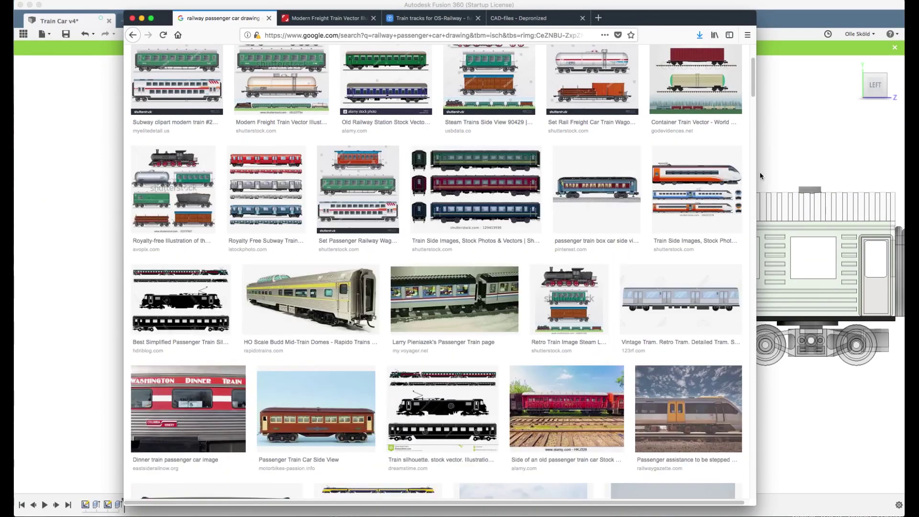
pyautogui.click(783, 13)
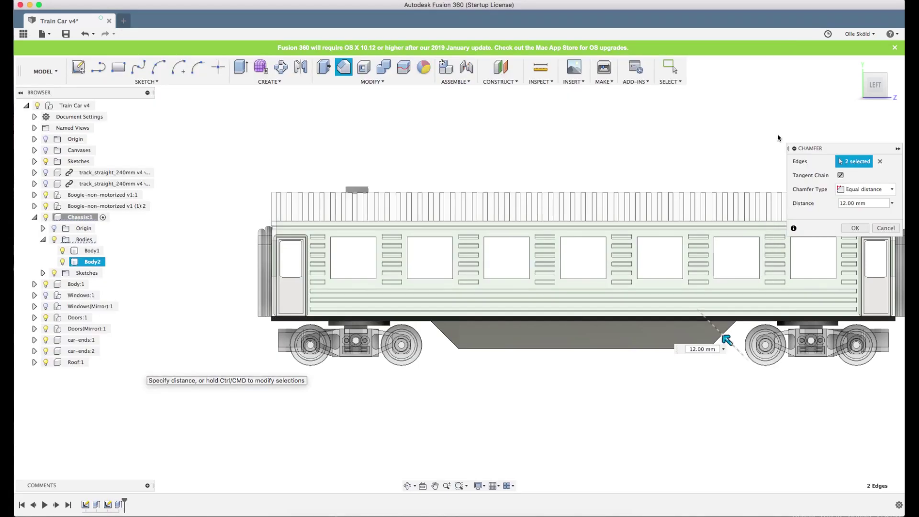
# Apply the 12 mm chamfer to the beam's two lower end edges.
pyautogui.scroll(3, 747, 352)
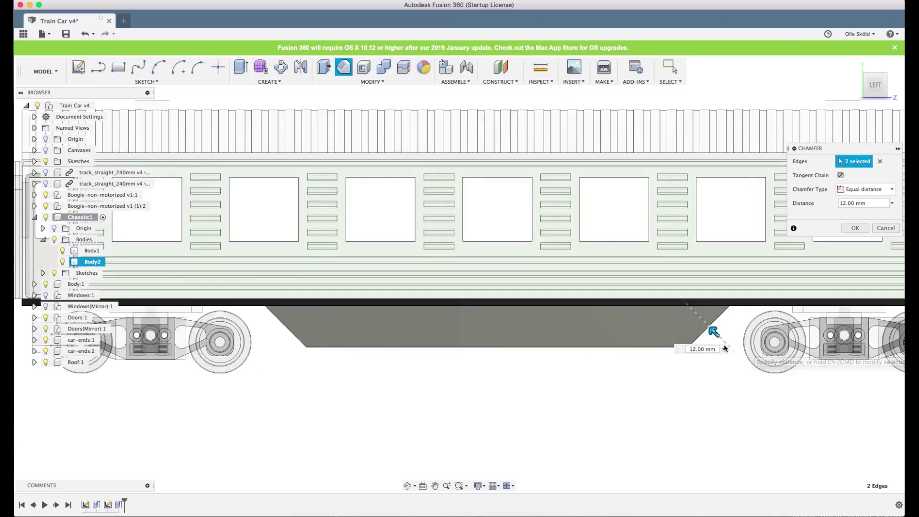
pyautogui.click(855, 228)
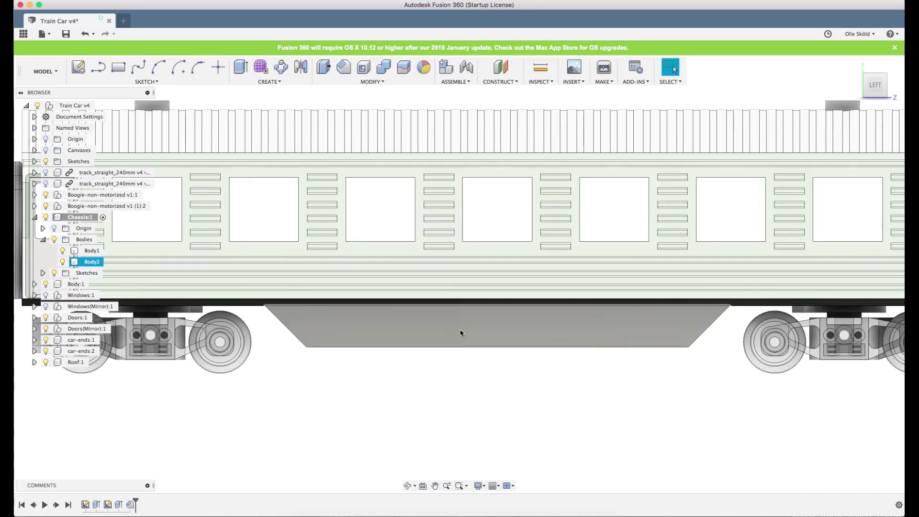
# Start a sketch on the outer side face of the chamfered beam between the bogies.
pyautogui.click(499, 331)
pyautogui.scroll(-3, 493, 365)
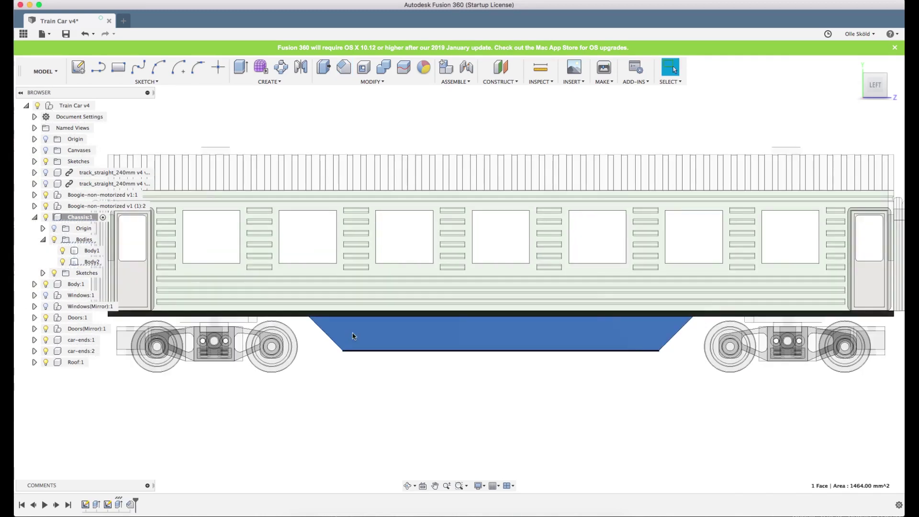
pyautogui.click(81, 69)
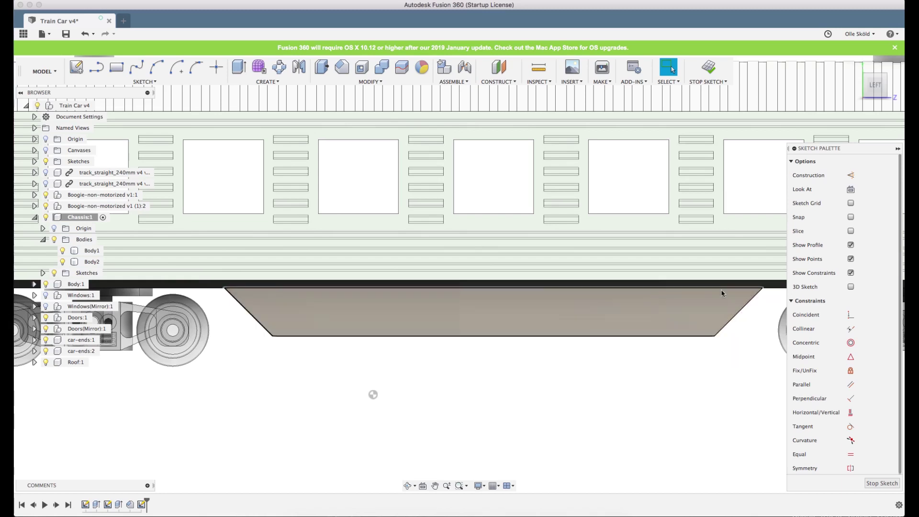
pyautogui.scroll(1, 750, 283)
pyautogui.scroll(-1, 306, 323)
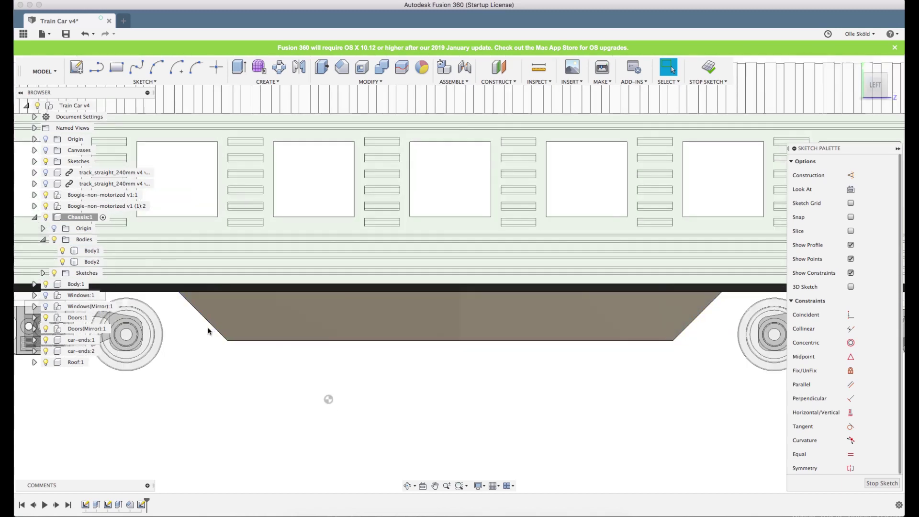
# Offset the beam's bottom edge and its two slanted end edges 2 mm inward as sketch lines.
pyautogui.click(223, 336)
pyautogui.keyDown('shift'); pyautogui.click(247, 341); pyautogui.keyUp('shift')
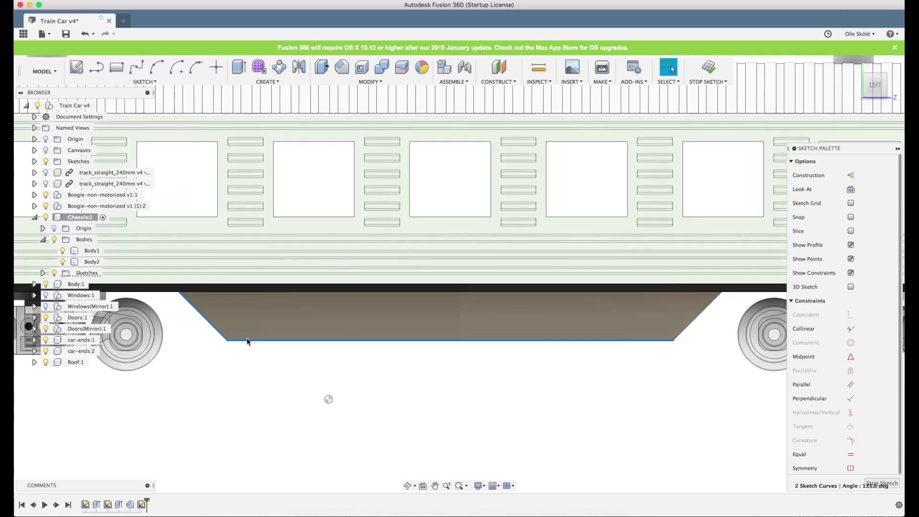
pyautogui.keyDown('shift'); pyautogui.click(698, 318); pyautogui.keyUp('shift')
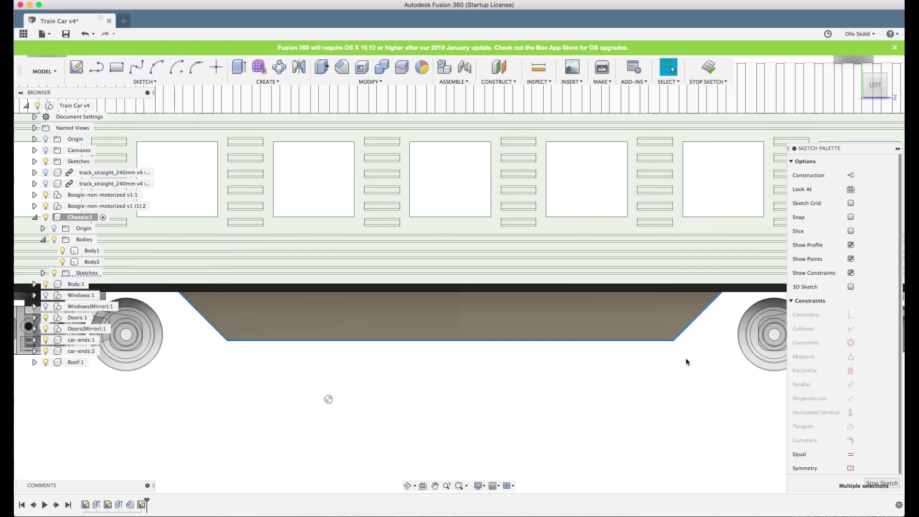
pyautogui.press('o')
pyautogui.scroll(-1, 369, 365)
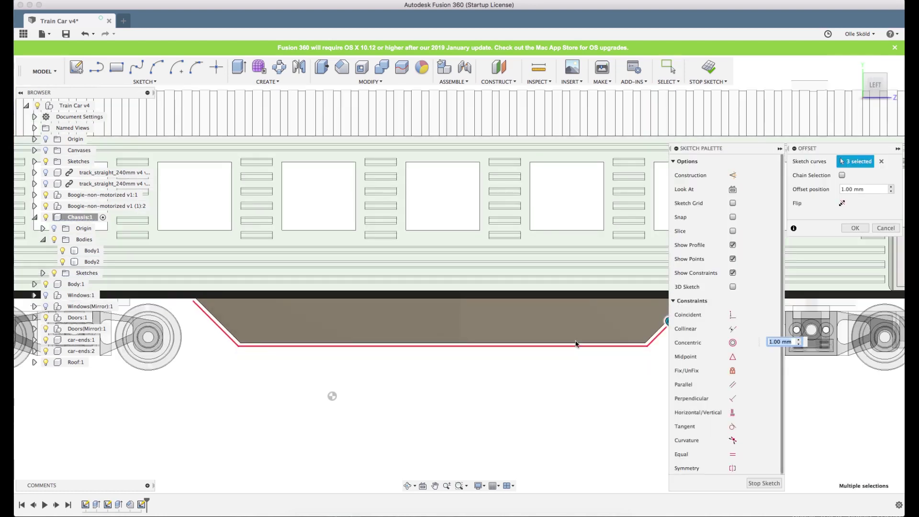
pyautogui.scroll(4, 576, 343)
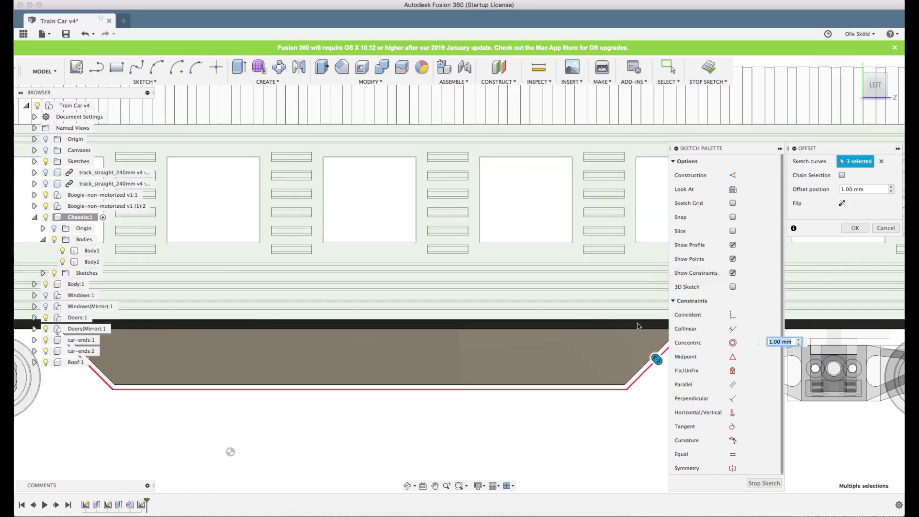
pyautogui.moveTo(656, 358); pyautogui.dragTo(650, 351)
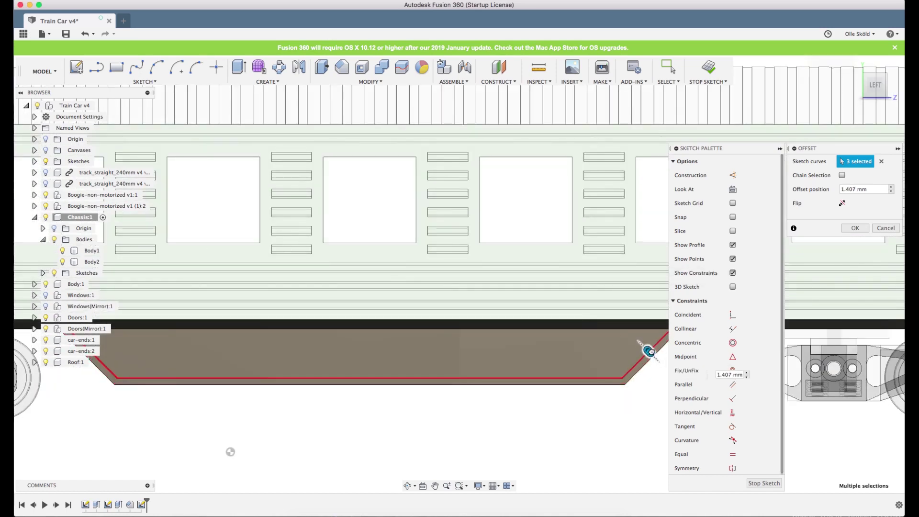
pyautogui.click(725, 374)
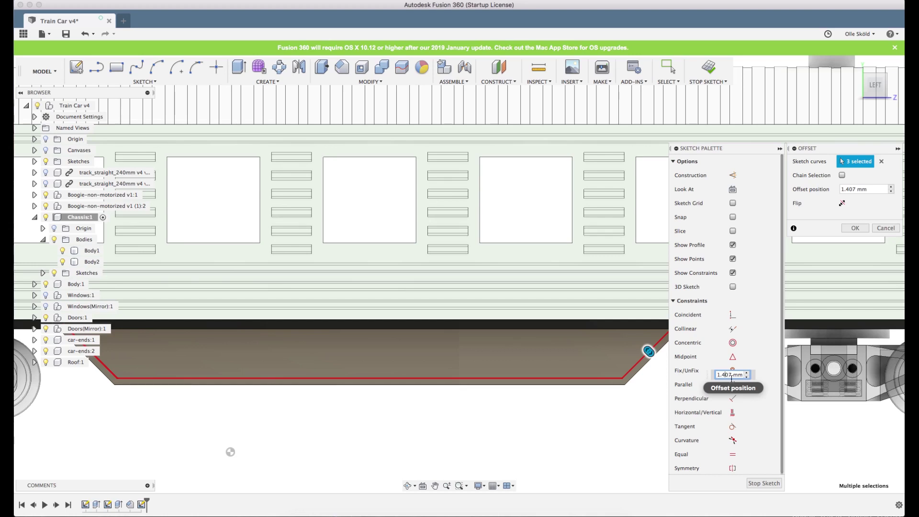
pyautogui.press('Return')
pyautogui.write('2')
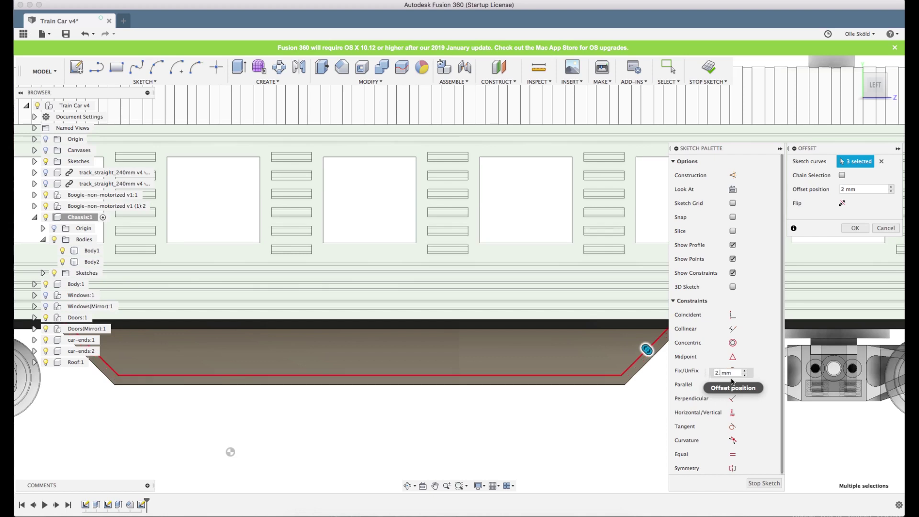
pyautogui.press('Return')
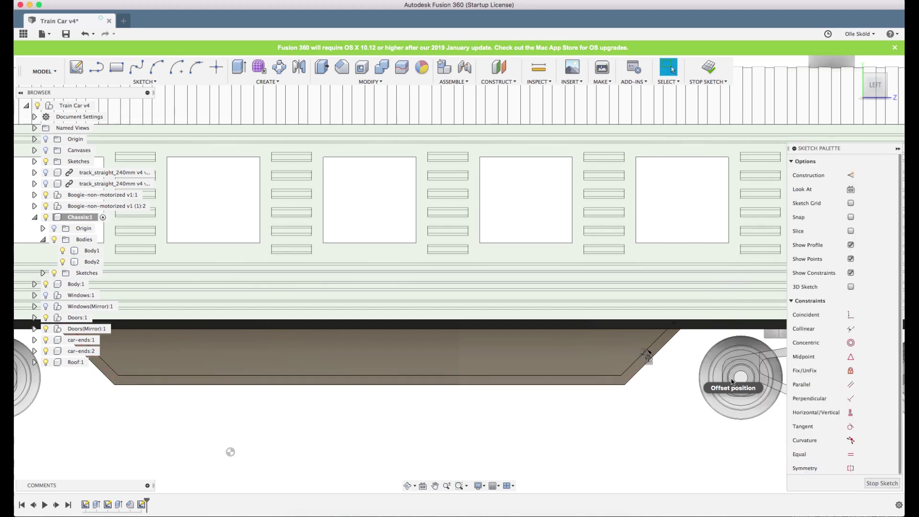
# Switch to the browser's train image results, examine the undercarriages in the steam train, Roco 61410 and rail freight car pictures, and return to Fusion 360.
pyautogui.scroll(-3, 732, 382)
pyautogui.scroll(1, 403, 342)
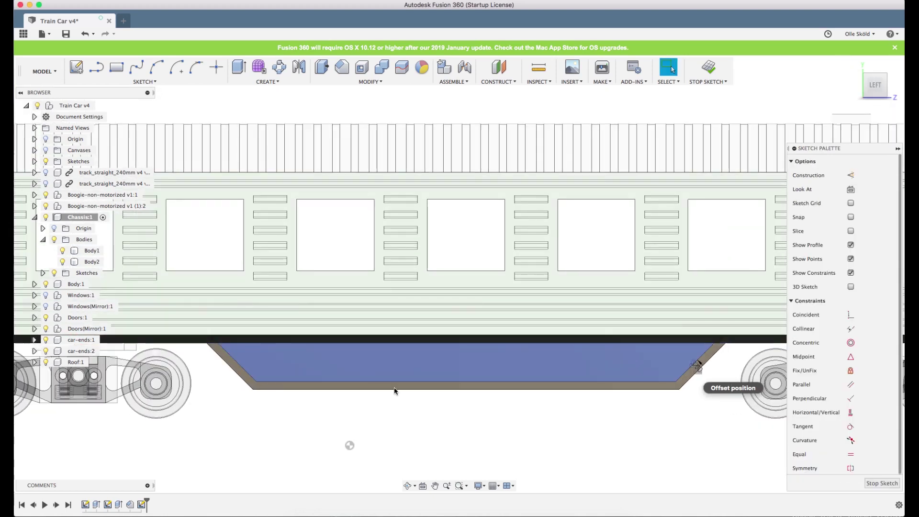
pyautogui.scroll(1, 422, 337)
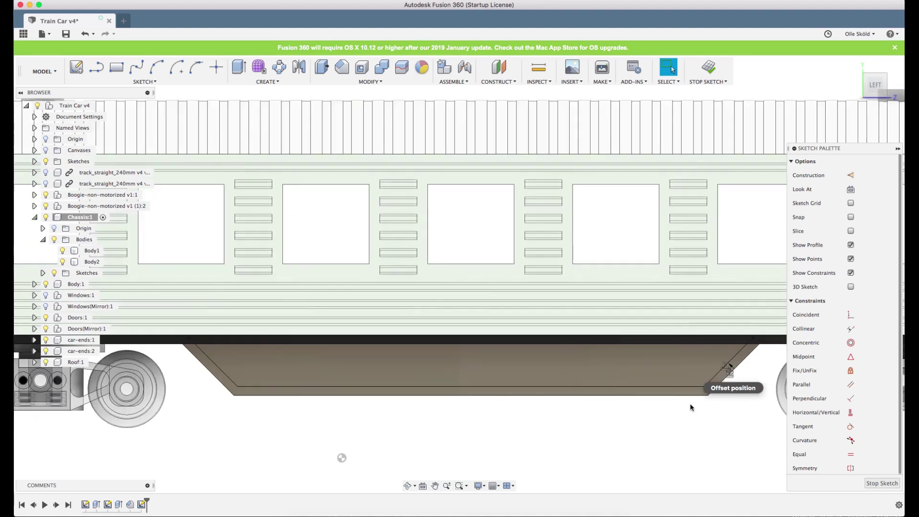
pyautogui.hotkey('ctrl', 'Up')
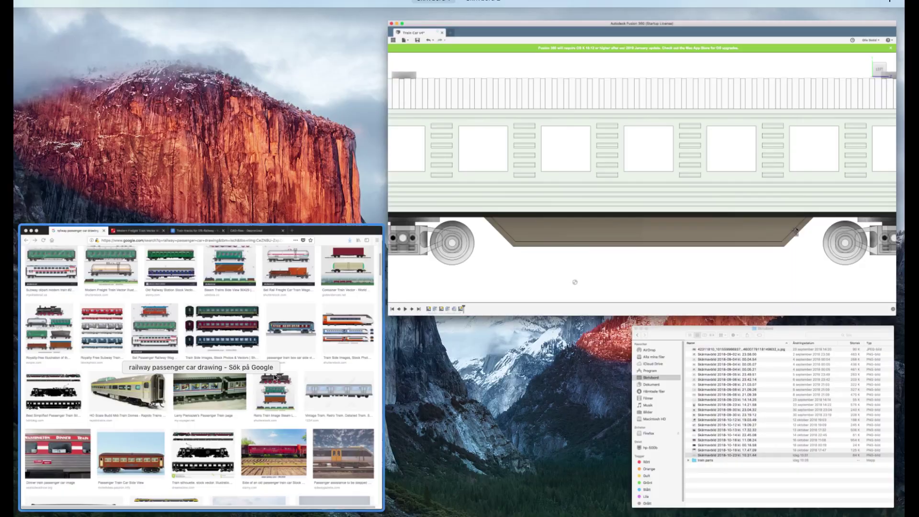
pyautogui.click(248, 378)
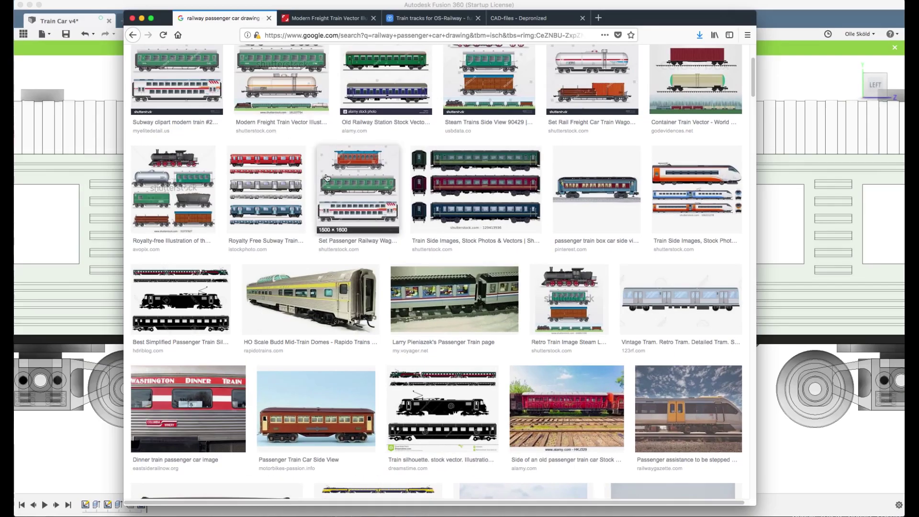
pyautogui.scroll(3, 320, 185)
pyautogui.click(316, 179)
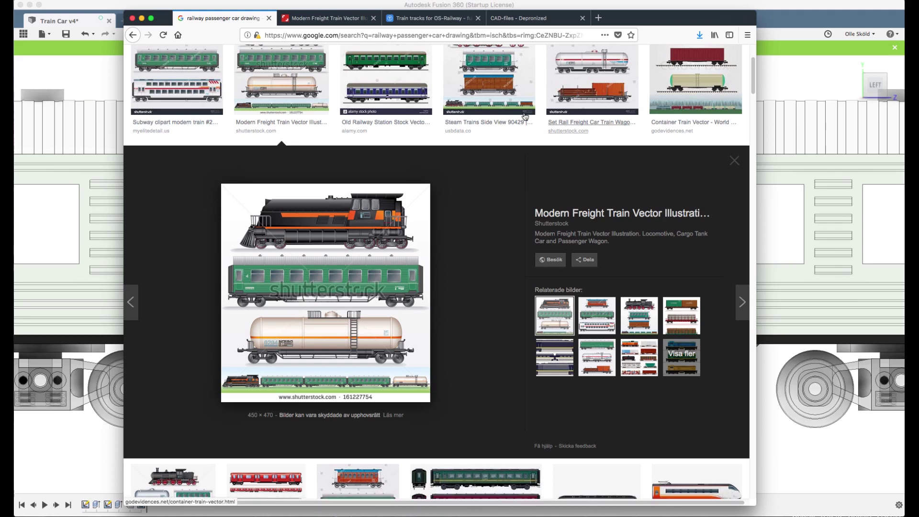
pyautogui.click(513, 97)
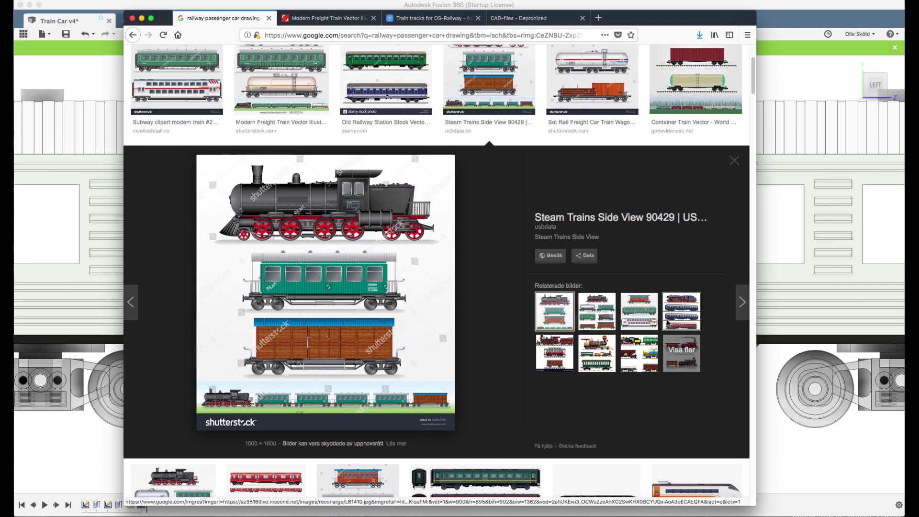
pyautogui.click(598, 358)
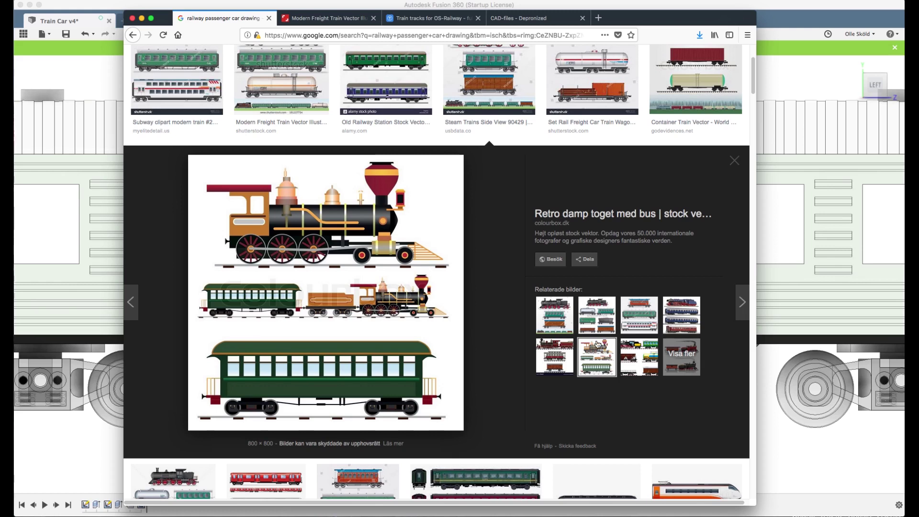
pyautogui.click(688, 319)
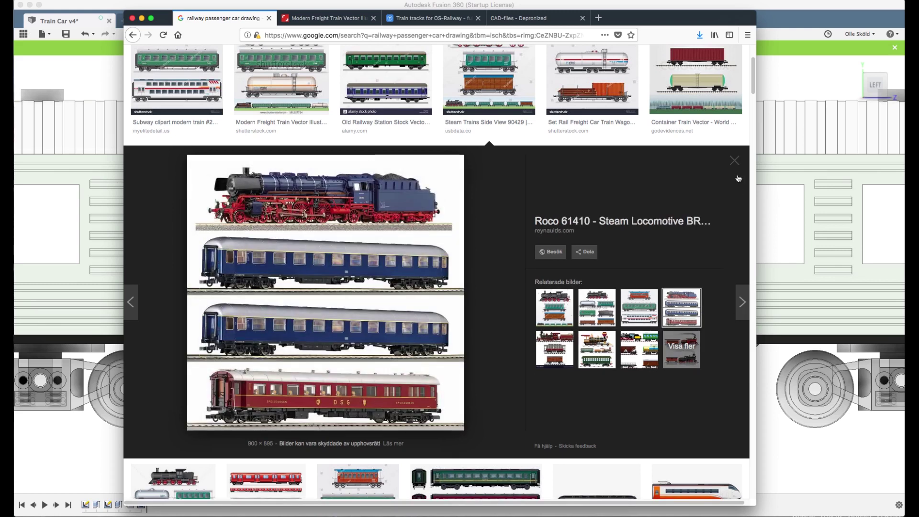
pyautogui.click(734, 161)
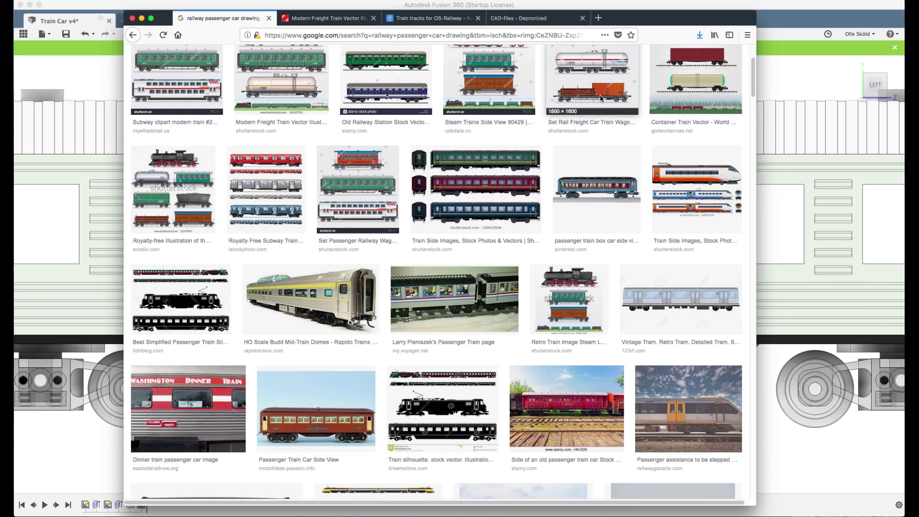
pyautogui.click(601, 98)
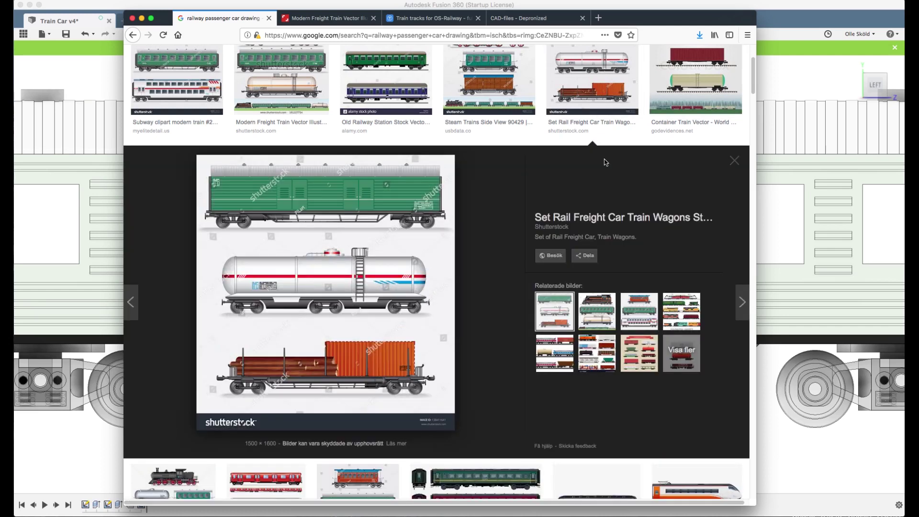
pyautogui.press('super+Tab')
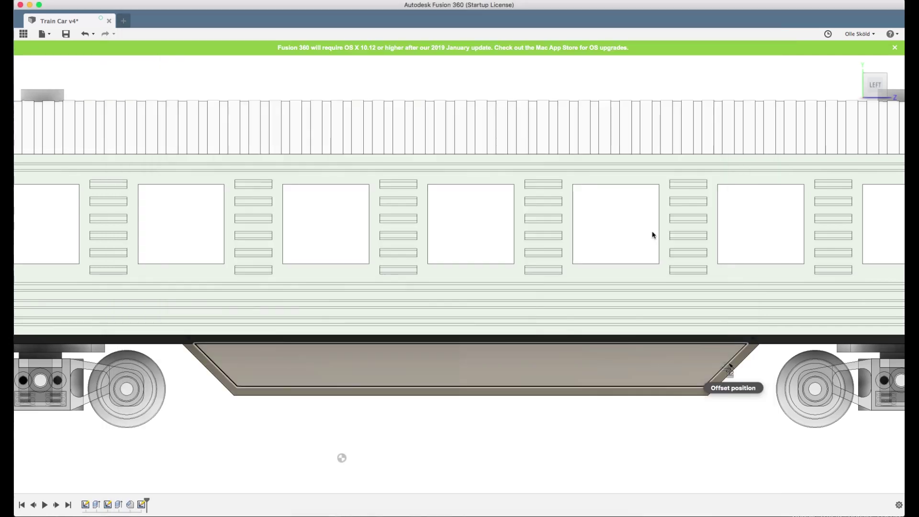
# Sketch a slanted line about 11 mm long from the offset outline's lower-left corner up to the beam's top edge.
pyautogui.scroll(2, 365, 342)
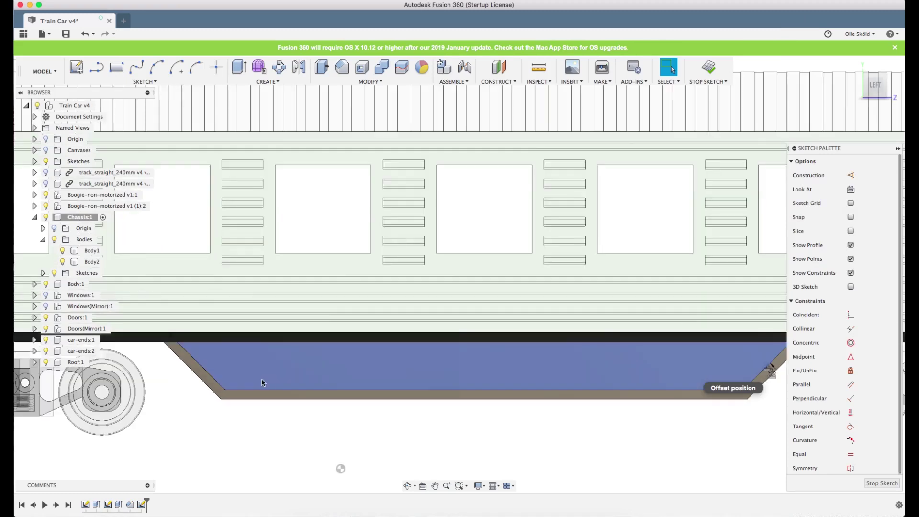
pyautogui.scroll(1, 254, 385)
pyautogui.scroll(1, 410, 328)
pyautogui.scroll(1, 503, 298)
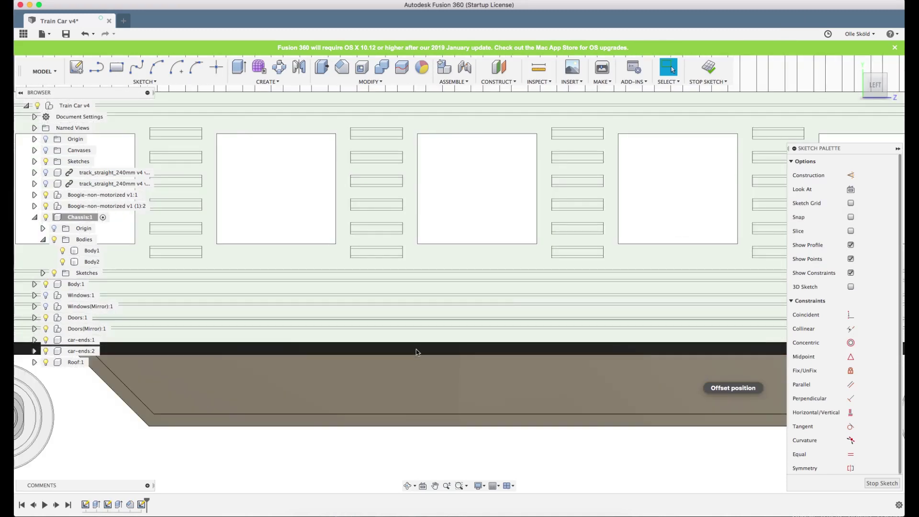
pyautogui.press('l')
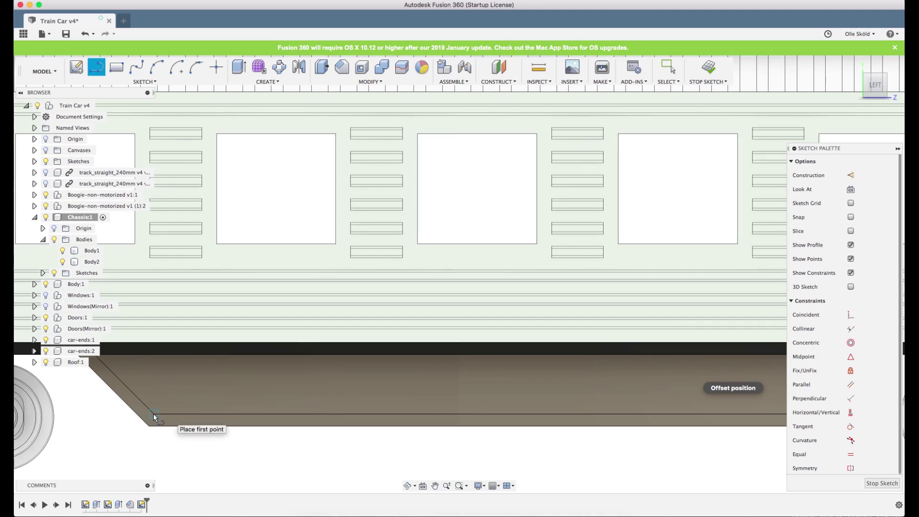
pyautogui.click(153, 413)
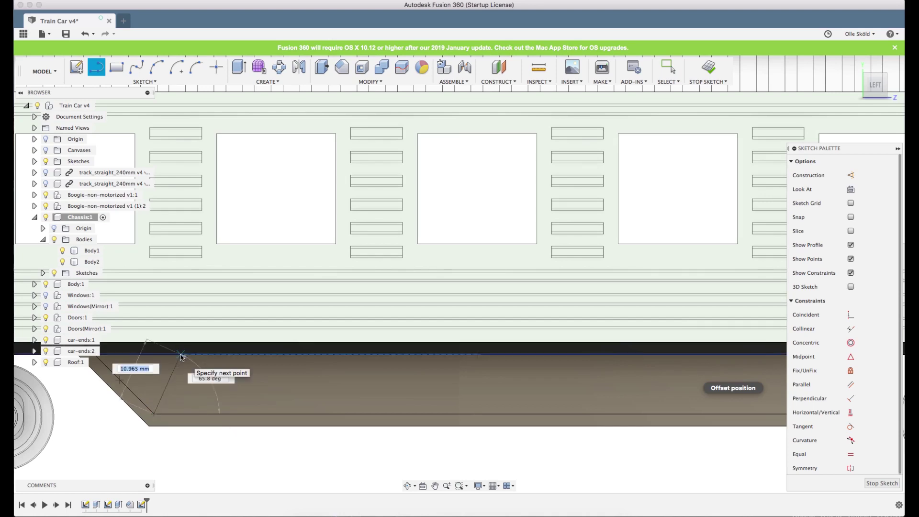
pyautogui.click(181, 357)
pyautogui.press('Escape')
# Sketch a second slanted line just right of the first, from the offset bottom line up to the beam's top edge.
pyautogui.scroll(-1, 169, 418)
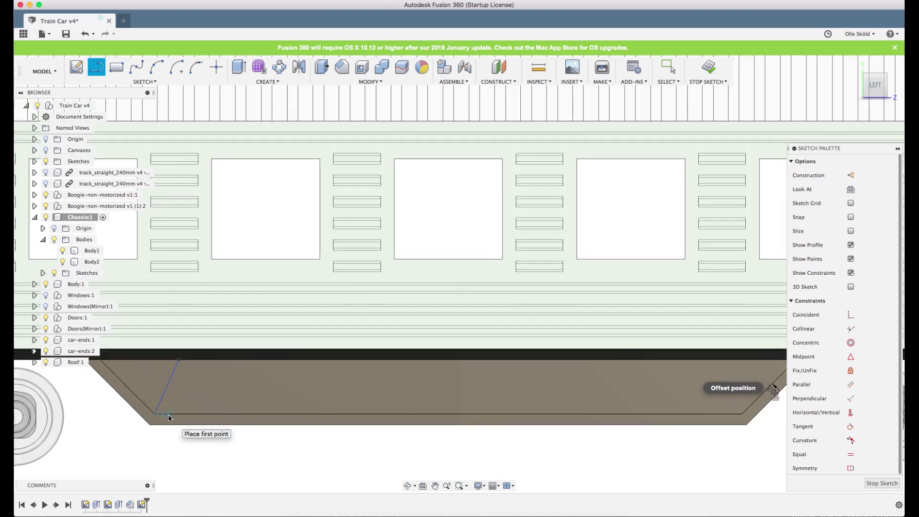
pyautogui.click(168, 414)
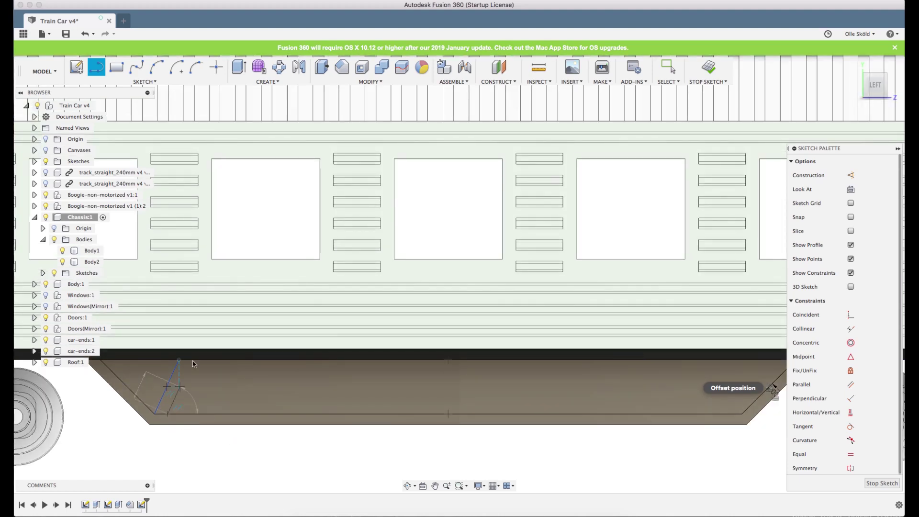
pyautogui.click(193, 359)
pyautogui.press('Escape')
pyautogui.scroll(4, 109, 403)
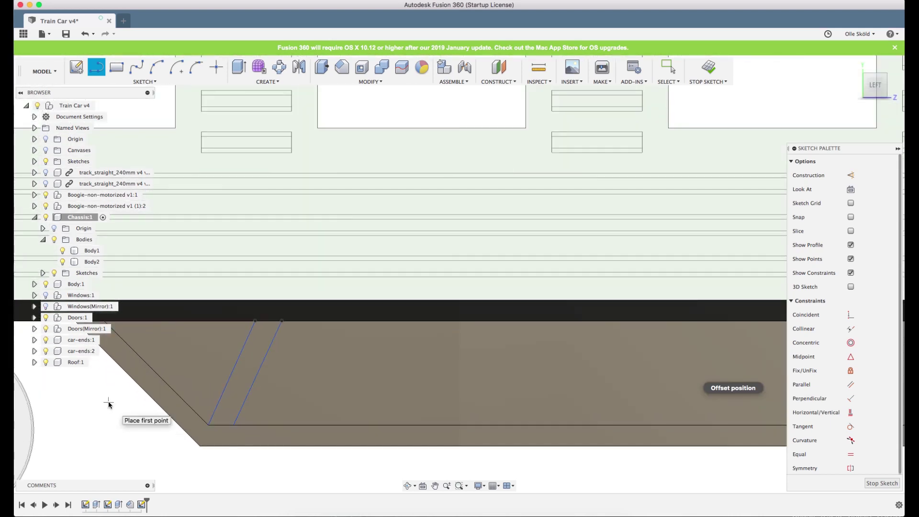
pyautogui.press('Escape')
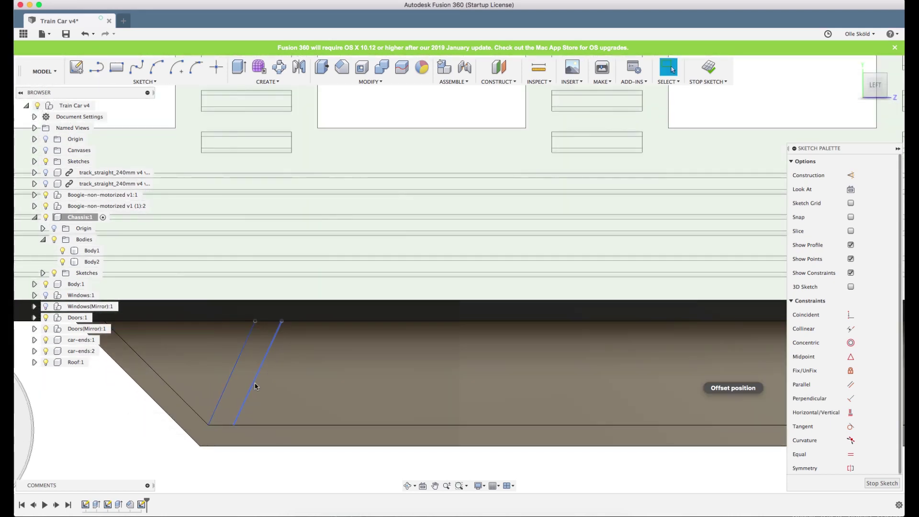
# Constrain the two slanted brace lines to be parallel to each other.
pyautogui.click(256, 385)
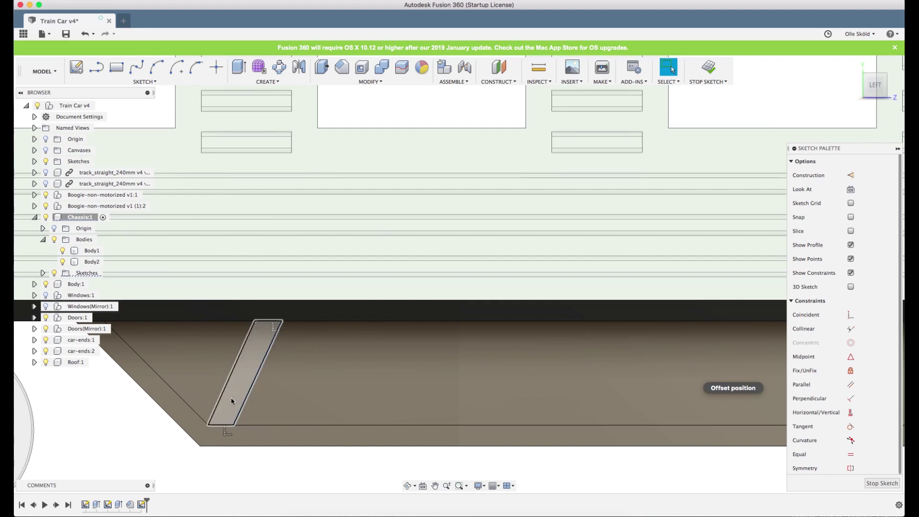
pyautogui.keyDown('shift'); pyautogui.click(223, 395); pyautogui.keyUp('shift')
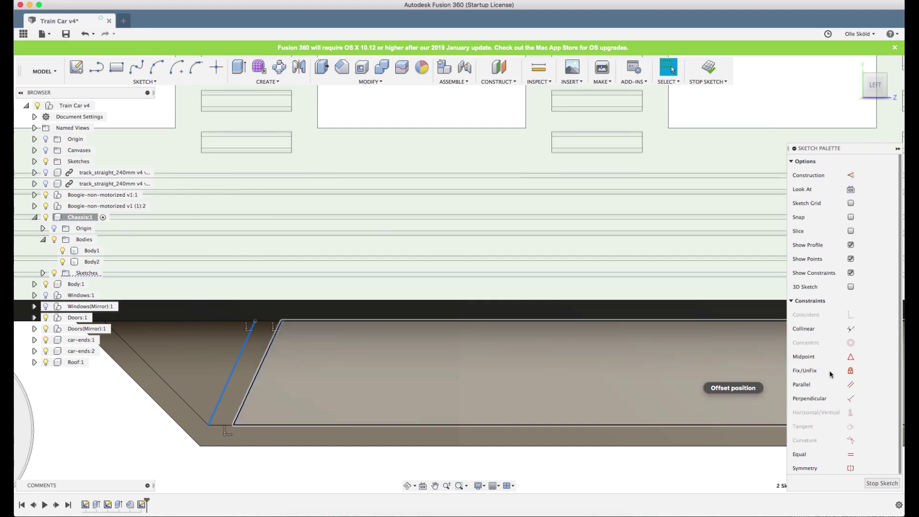
pyautogui.click(854, 382)
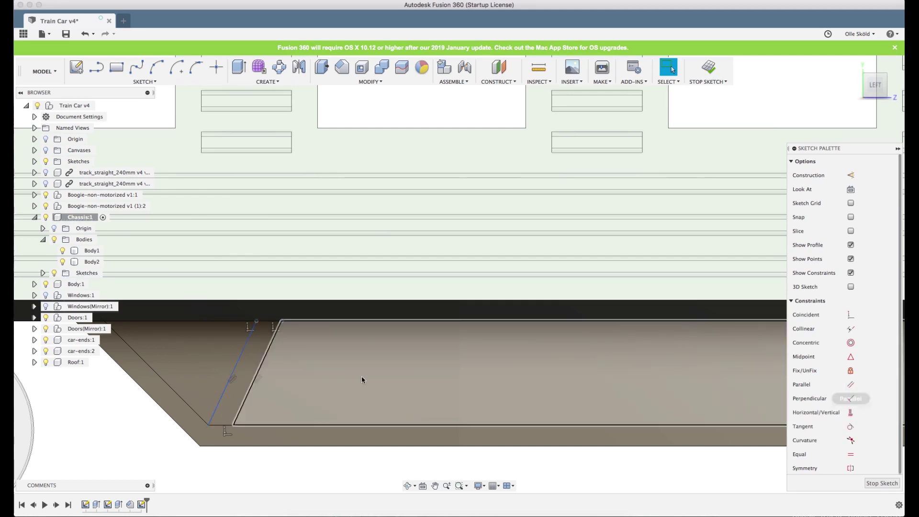
# Dimension the angle between the left end's first brace line and the offset bottom line as 65 degrees.
pyautogui.click(238, 366)
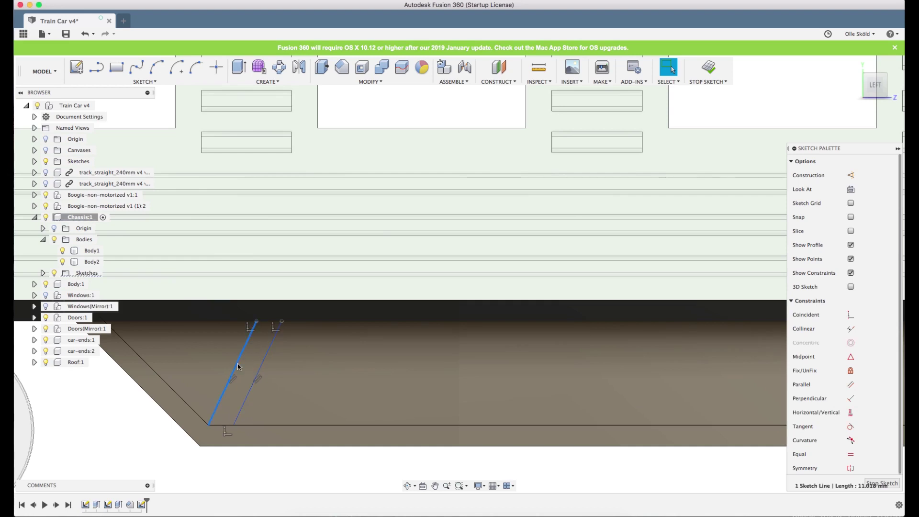
pyautogui.press('d')
pyautogui.click(287, 424)
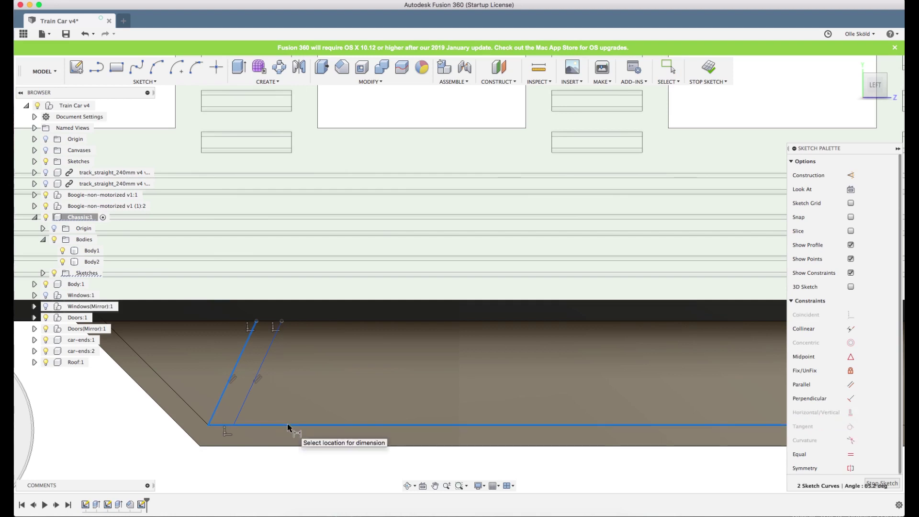
pyautogui.click(300, 391)
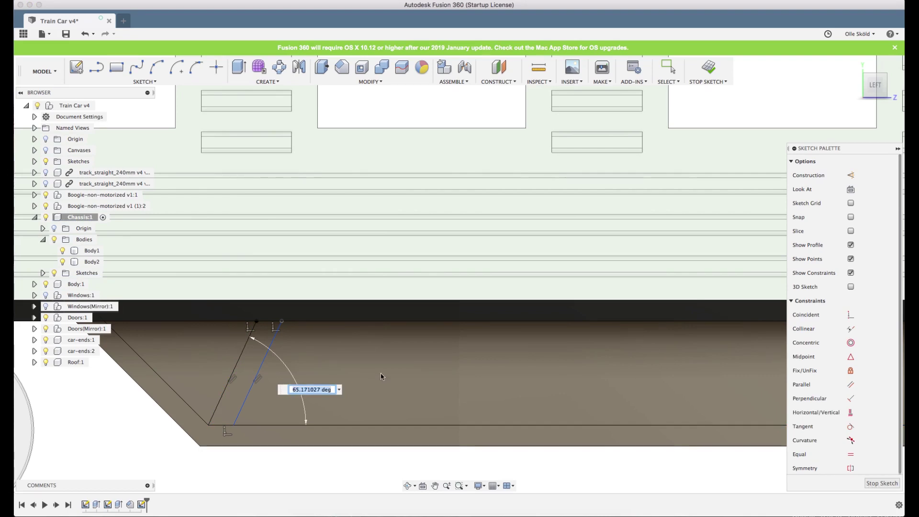
pyautogui.write('65')
pyautogui.press('Return')
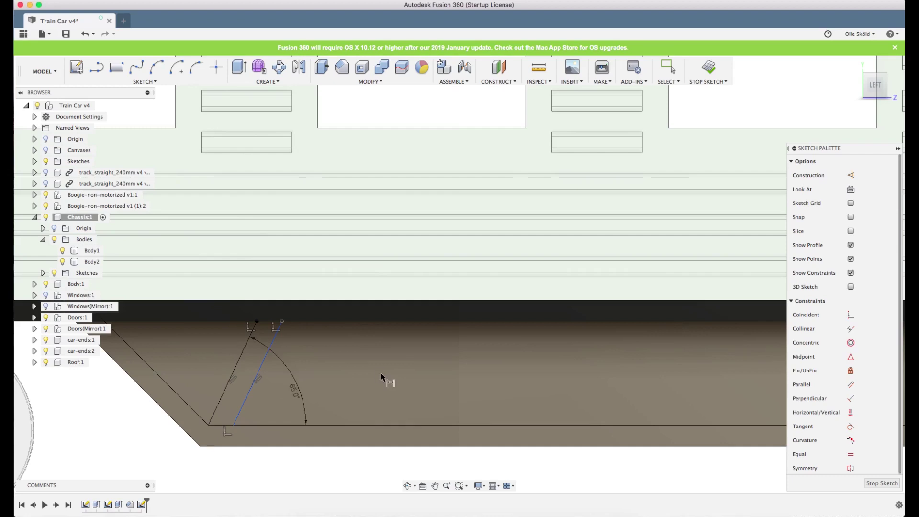
# Dimension the spacing between the two parallel brace lines at the beam's left end as 2 mm.
pyautogui.scroll(-3, 169, 381)
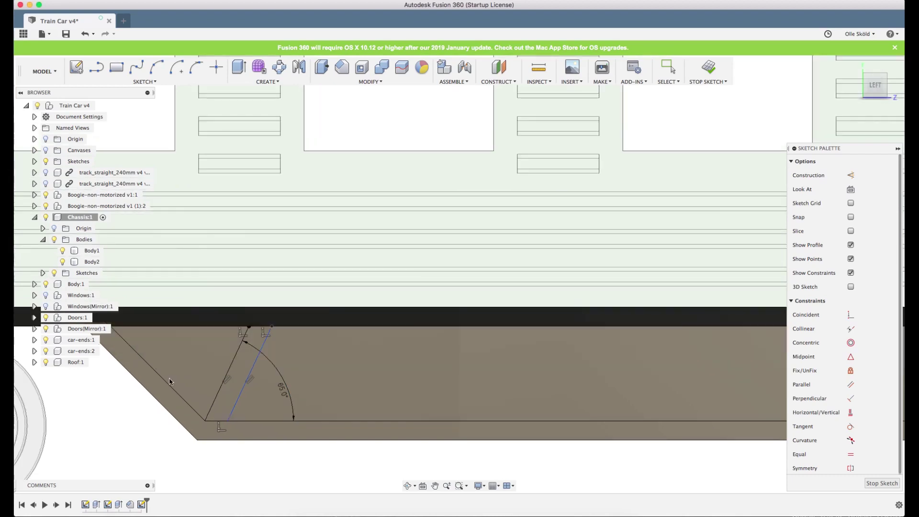
pyautogui.scroll(3, 169, 380)
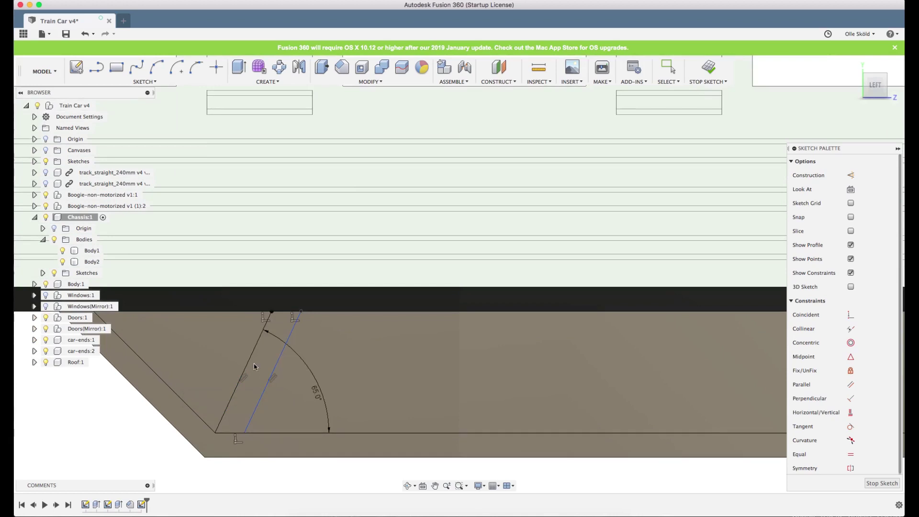
pyautogui.click(248, 364)
pyautogui.click(271, 376)
pyautogui.click(233, 351)
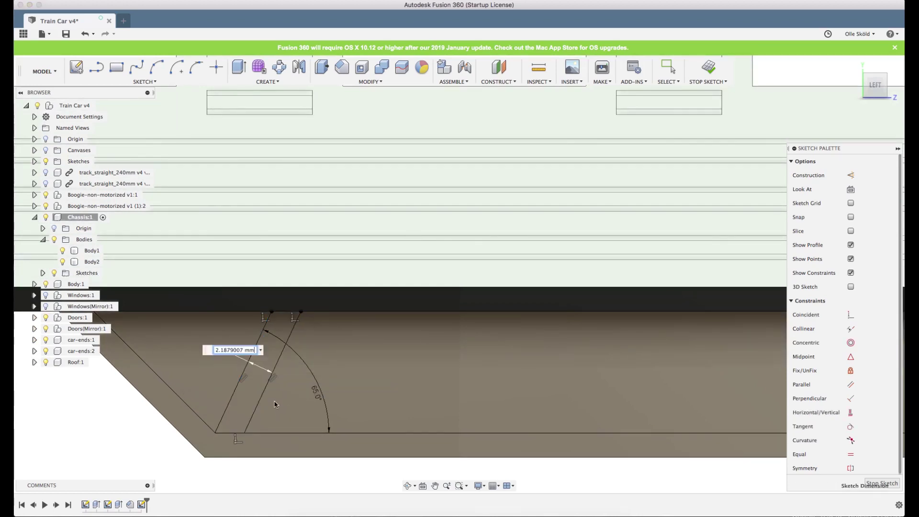
pyautogui.write('2')
pyautogui.press('Return')
# Sketch a slanted line about 11 mm long from the offset outline's lower-right corner up and leftward to the beam's top edge.
pyautogui.scroll(-10, 345, 367)
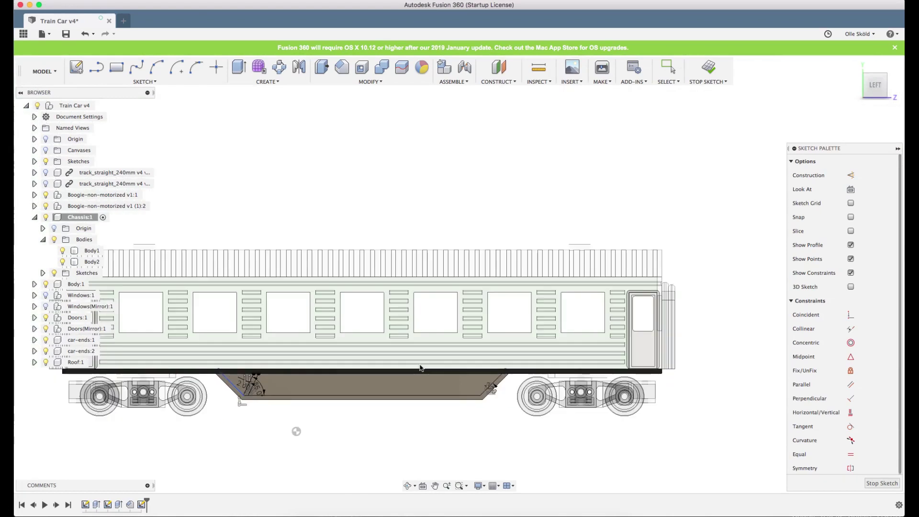
pyautogui.scroll(5, 420, 367)
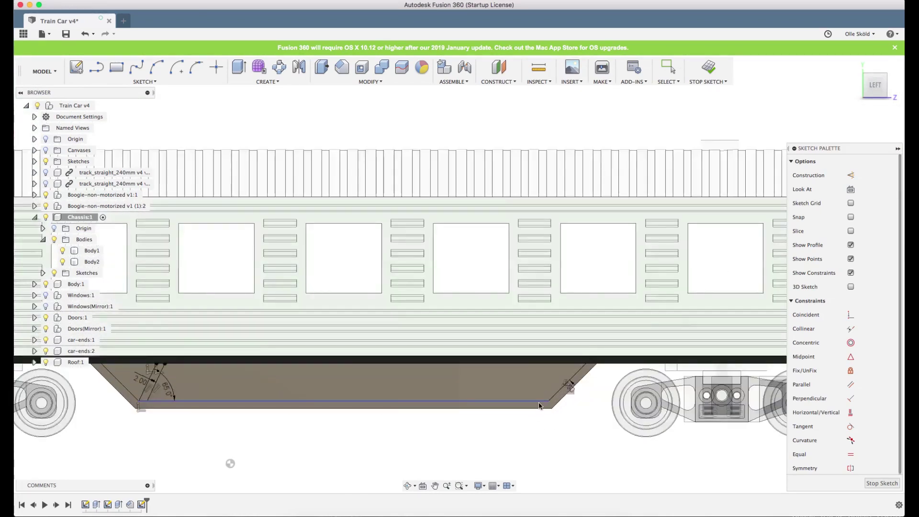
pyautogui.scroll(5, 539, 406)
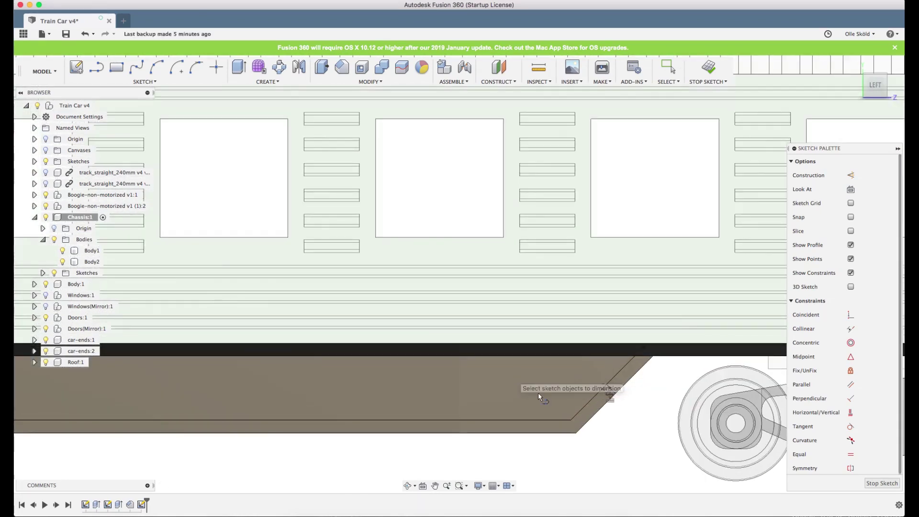
pyautogui.press('l')
pyautogui.click(573, 419)
pyautogui.scroll(3, 573, 419)
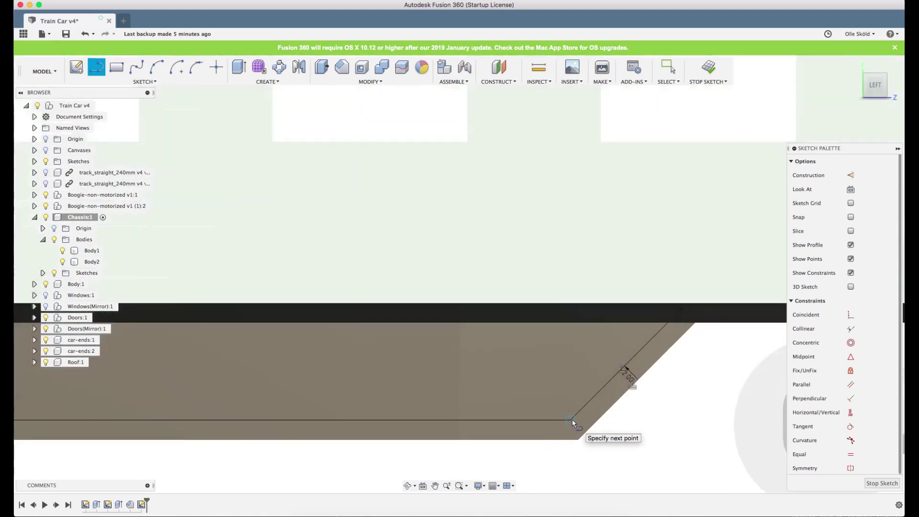
pyautogui.scroll(3, 570, 415)
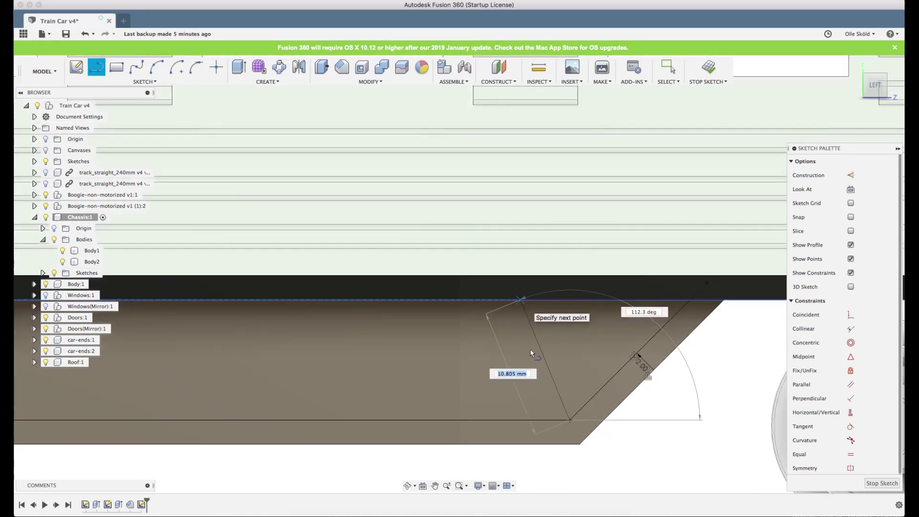
pyautogui.doubleClick(520, 300)
# Sketch a second slanted line about 11 mm long just left of the right-end brace line, from the offset bottom line to the beam's top edge.
pyautogui.click(548, 419)
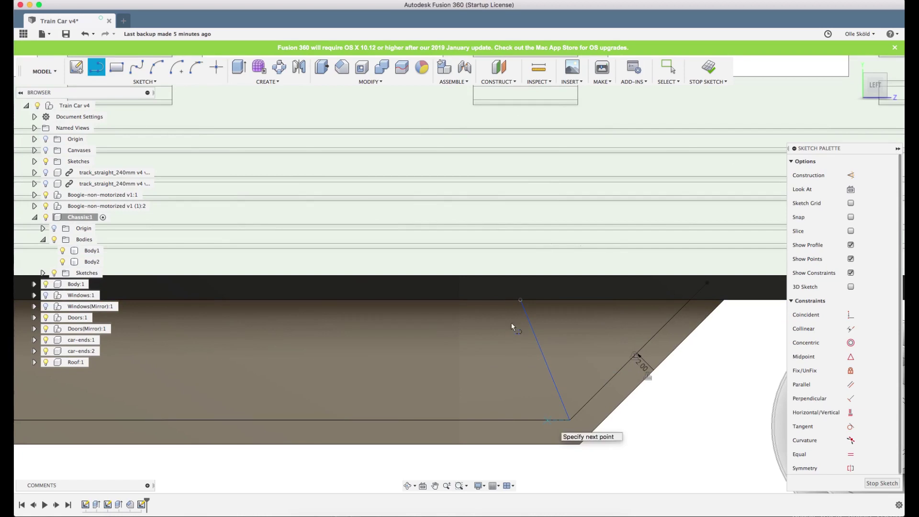
pyautogui.doubleClick(496, 300)
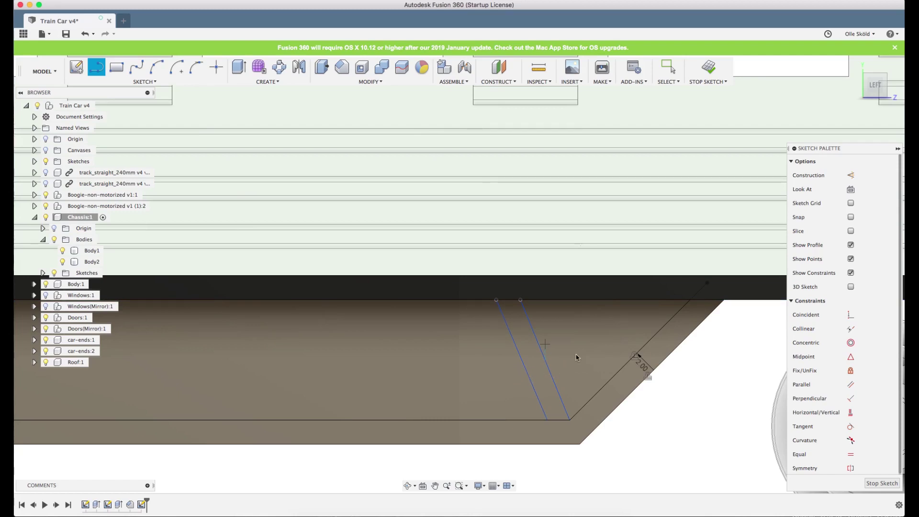
pyautogui.press('Escape')
# Constrain the two slanted brace lines at the beam's right end to be parallel.
pyautogui.click(531, 383)
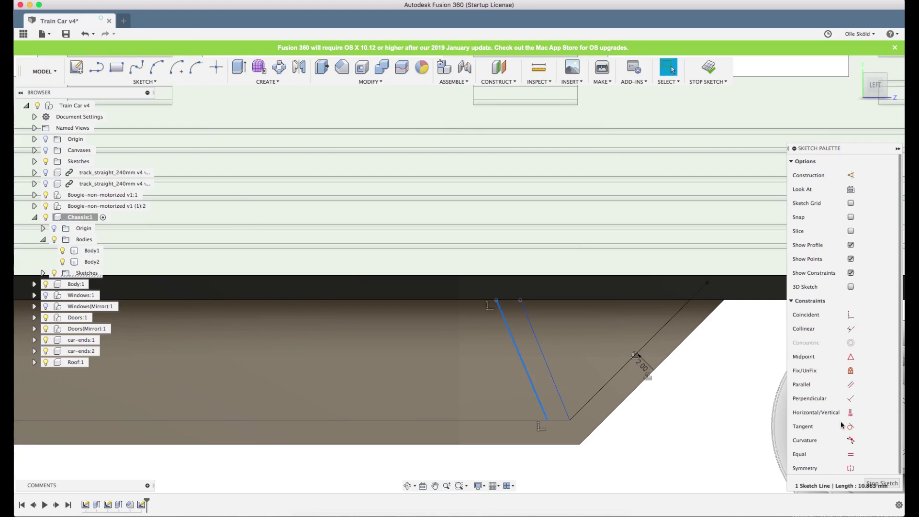
pyautogui.click(851, 387)
pyautogui.click(552, 370)
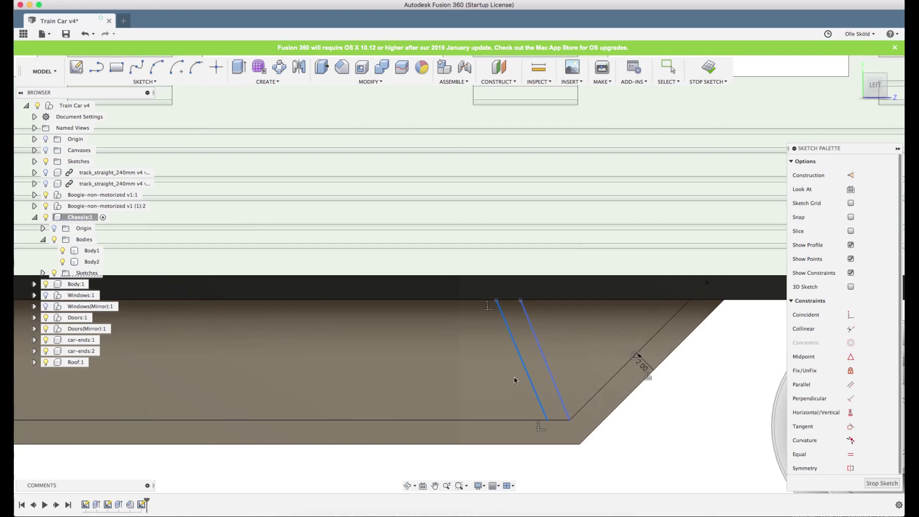
pyautogui.press('Escape')
# Dimension the spacing between the two right-end brace lines as 2 mm.
pyautogui.click(529, 377)
pyautogui.press('d')
pyautogui.click(549, 370)
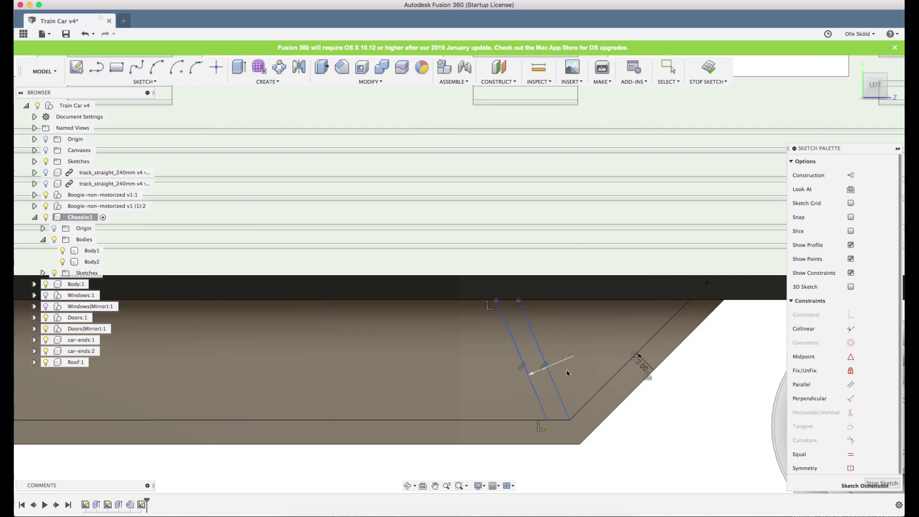
pyautogui.click(567, 373)
pyautogui.write('2')
pyautogui.press('Return')
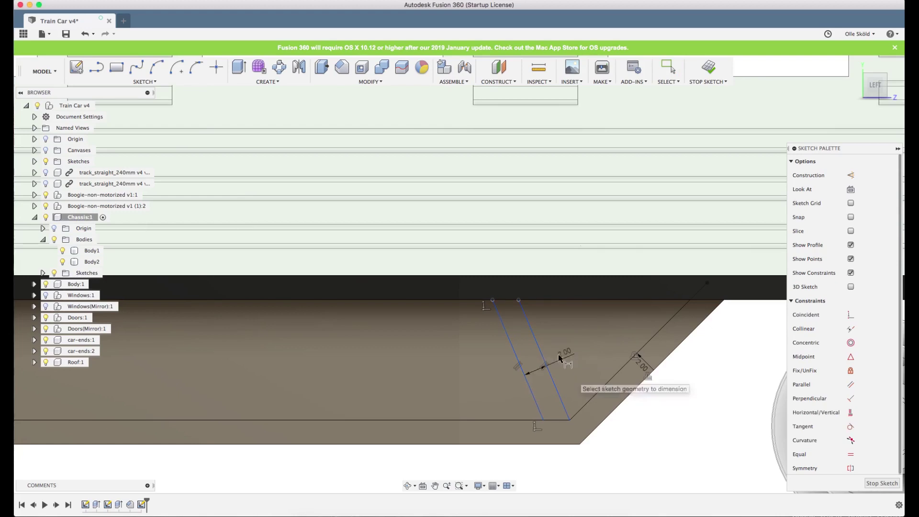
# Dimension the angle between the right end's corner brace line and the offset bottom line as 65 degrees.
pyautogui.click(538, 343)
pyautogui.click(481, 420)
pyautogui.click(477, 380)
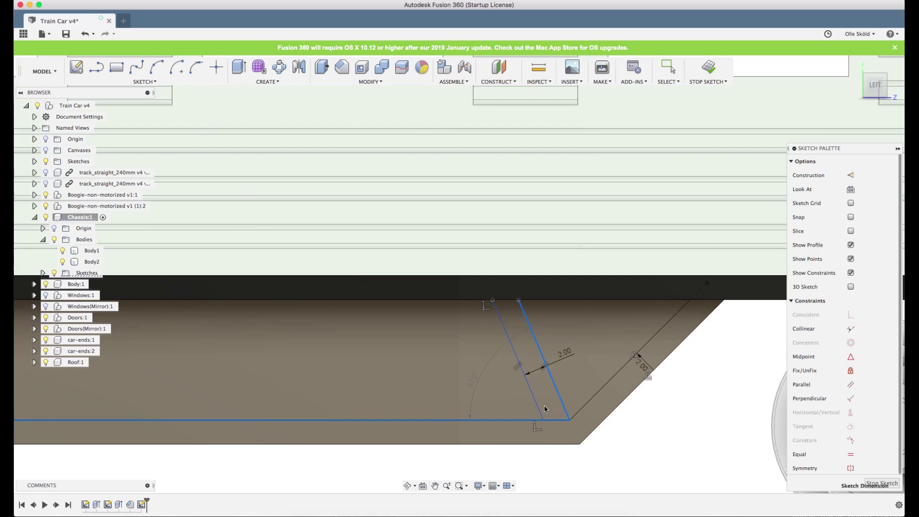
pyautogui.write('65')
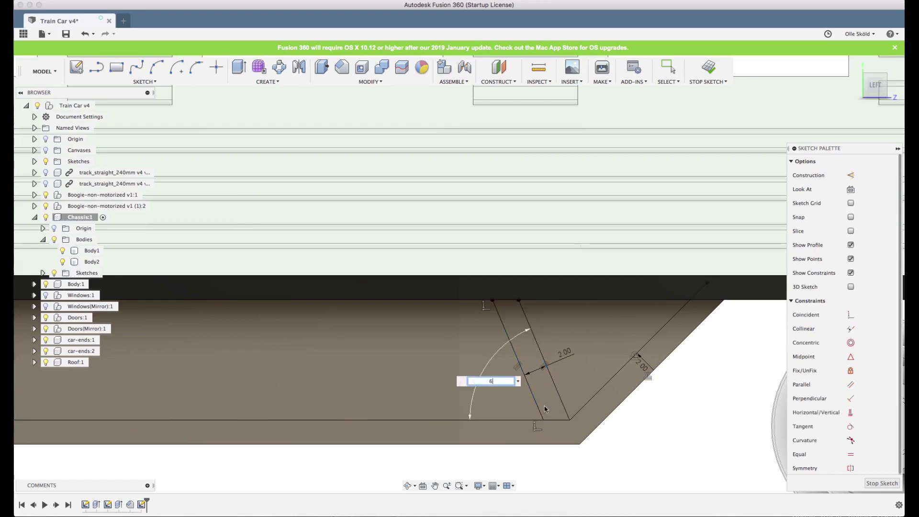
pyautogui.press('Return')
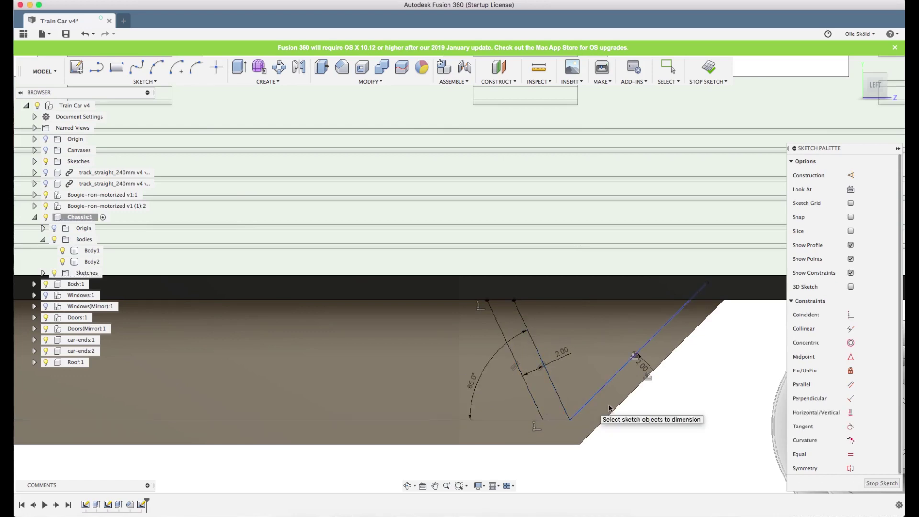
# Sketch two parallel slanted lines left of the beam's middle, running from the top edge down and rightward to the offset bottom line.
pyautogui.scroll(-5, 594, 404)
pyautogui.scroll(-2, 609, 408)
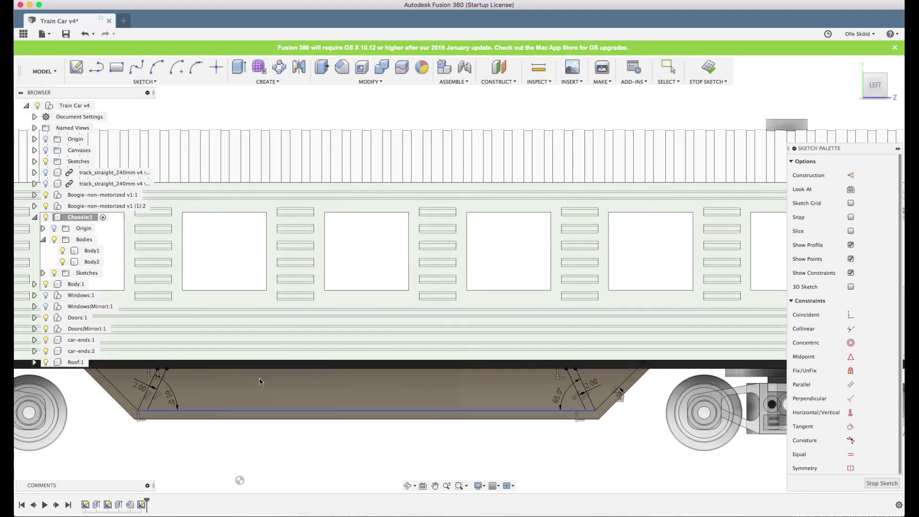
pyautogui.scroll(-1, 509, 419)
pyautogui.scroll(3, 287, 402)
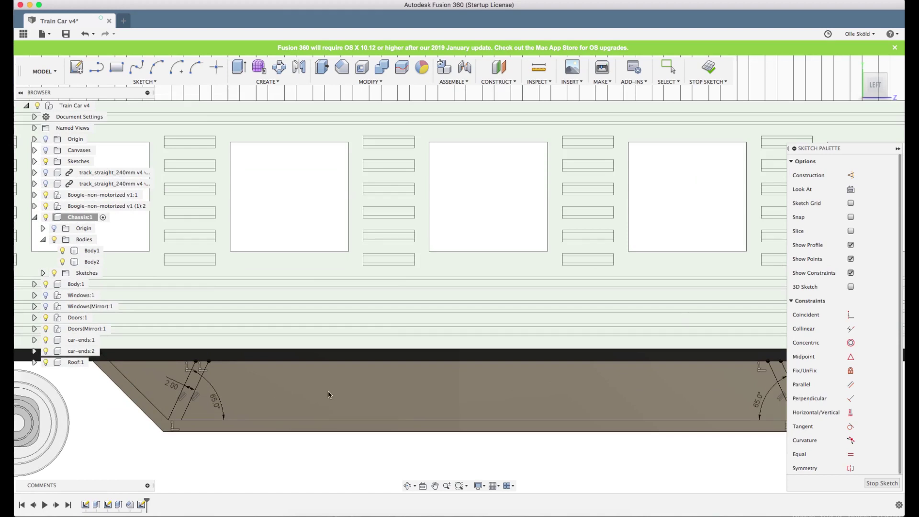
pyautogui.press('l')
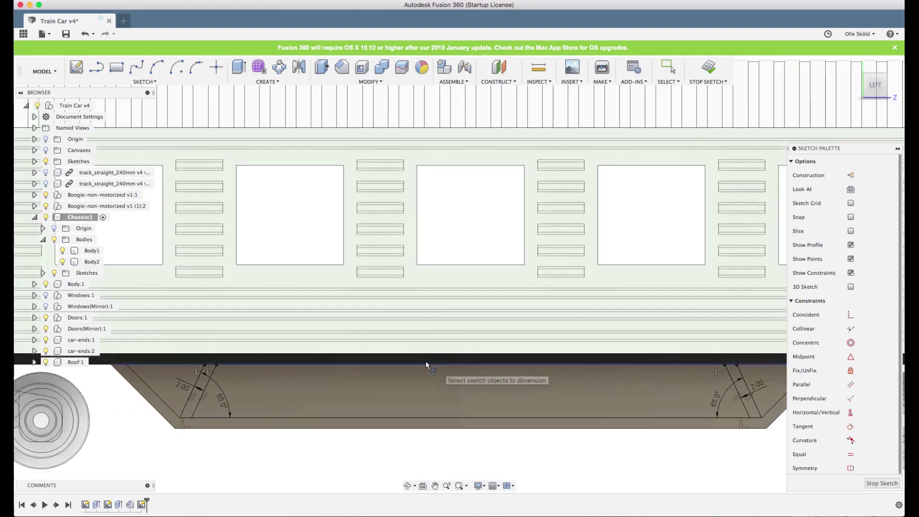
pyautogui.click(337, 366)
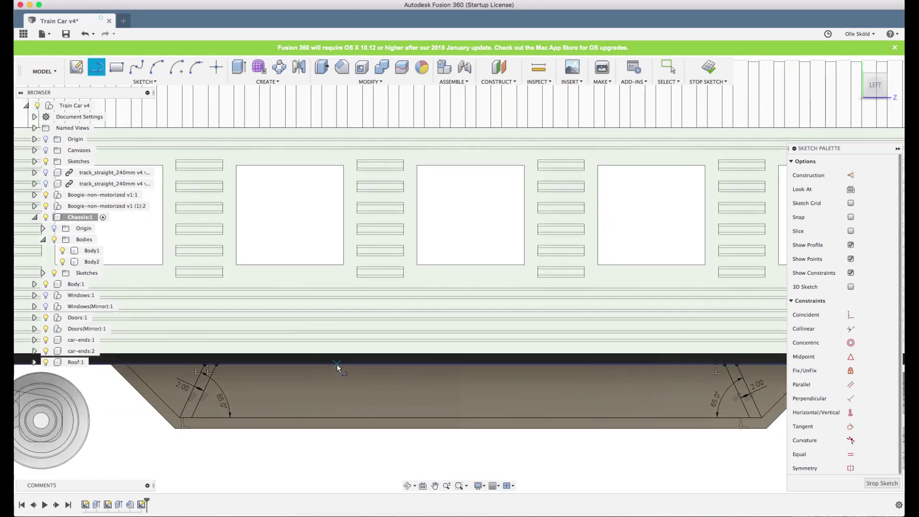
pyautogui.click(352, 420)
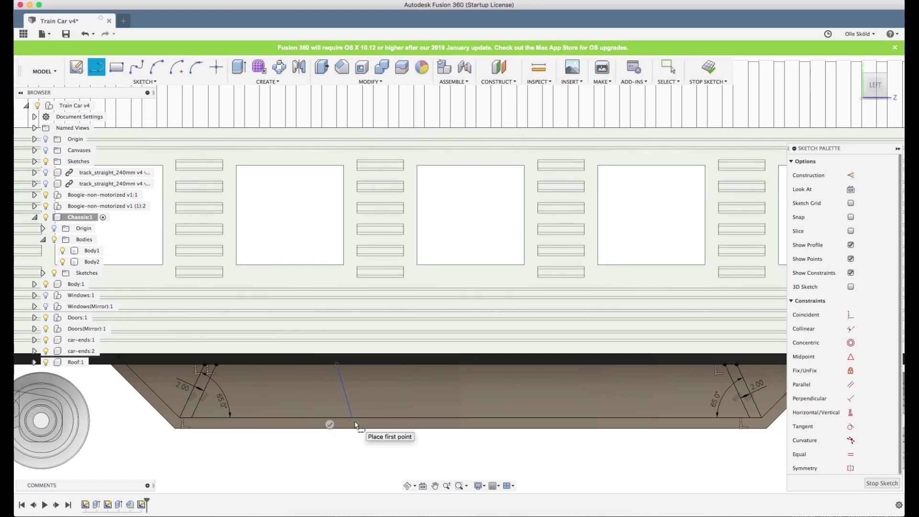
pyautogui.click(348, 366)
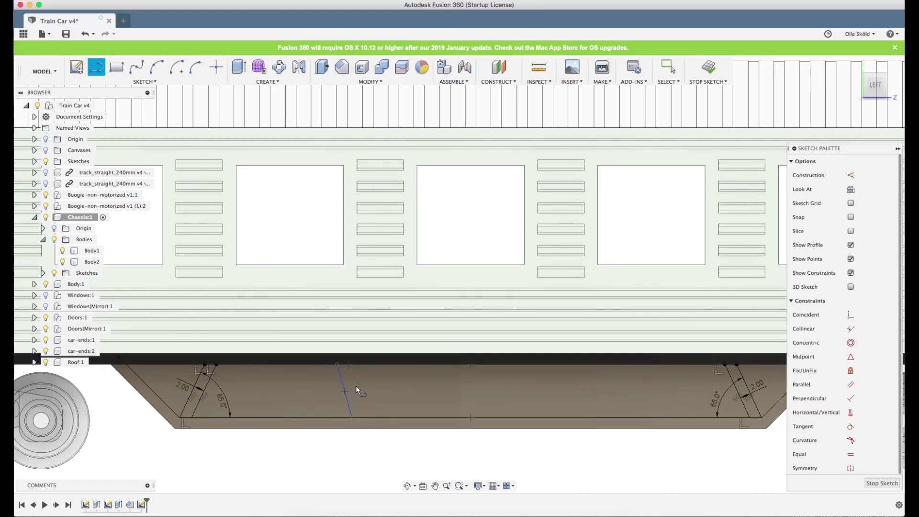
pyautogui.click(363, 419)
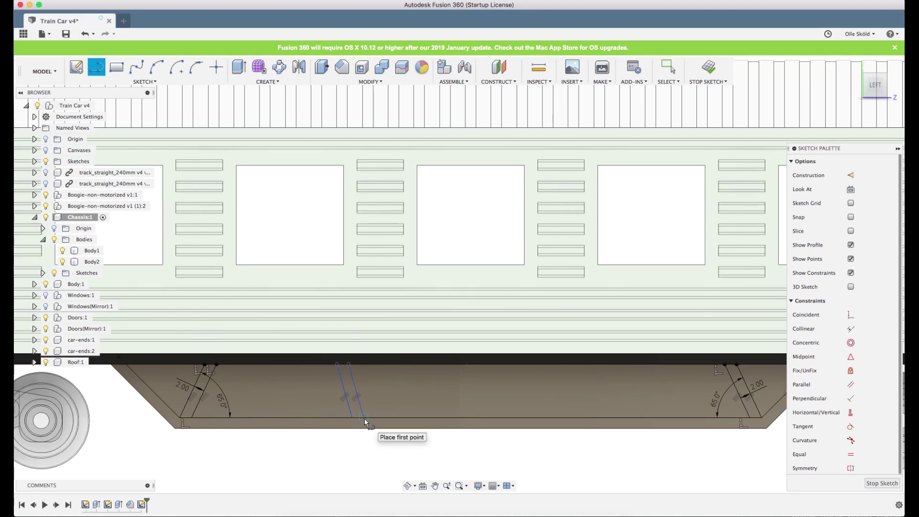
pyautogui.press('Escape')
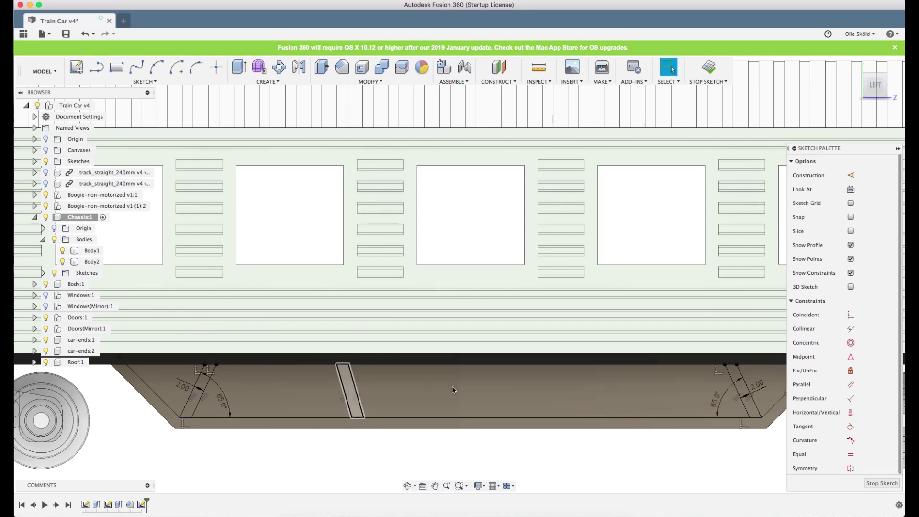
# Sketch two parallel slanted lines about 11 mm long right of the beam's middle, from the top edge down and leftward to the offset bottom line.
pyautogui.press('l')
pyautogui.click(573, 365)
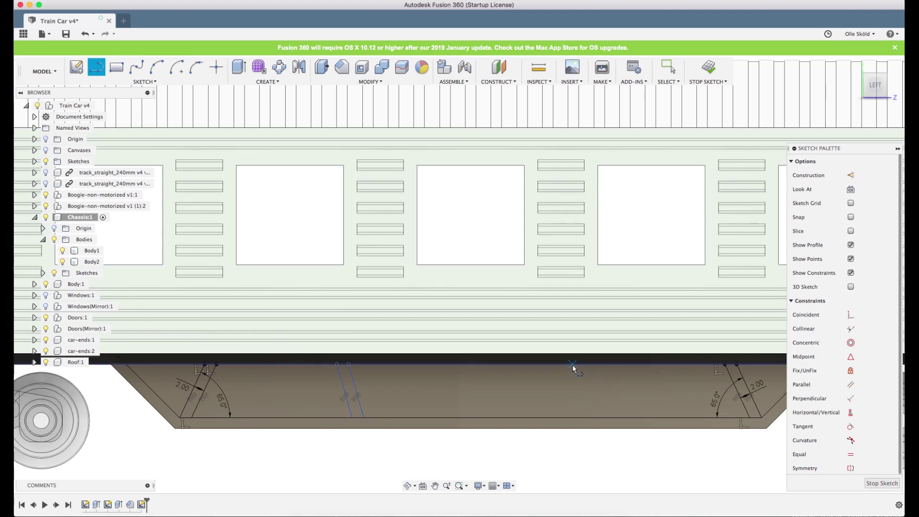
pyautogui.click(553, 417)
pyautogui.click(562, 365)
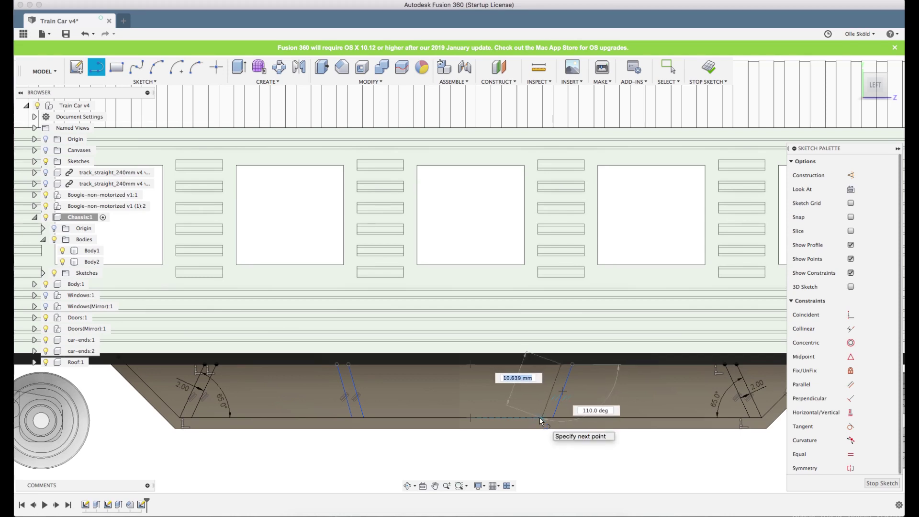
pyautogui.doubleClick(540, 421)
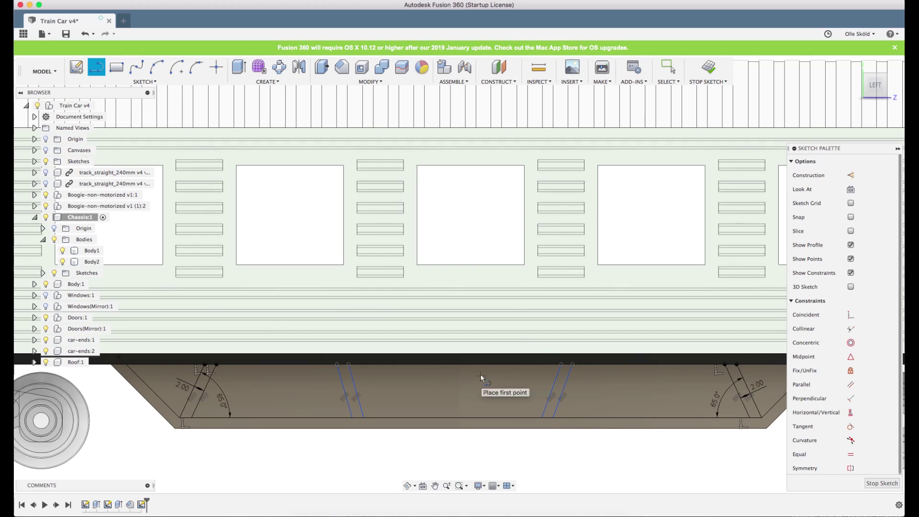
pyautogui.press('Escape')
# Dimension the spacing between the two inner brace lines left of the beam's middle as 2 mm.
pyautogui.click(341, 388)
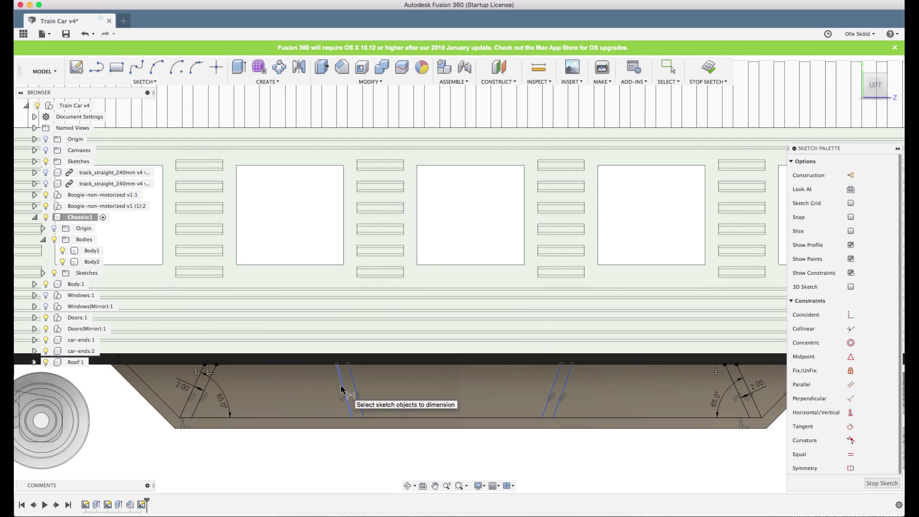
pyautogui.click(353, 380)
pyautogui.click(376, 392)
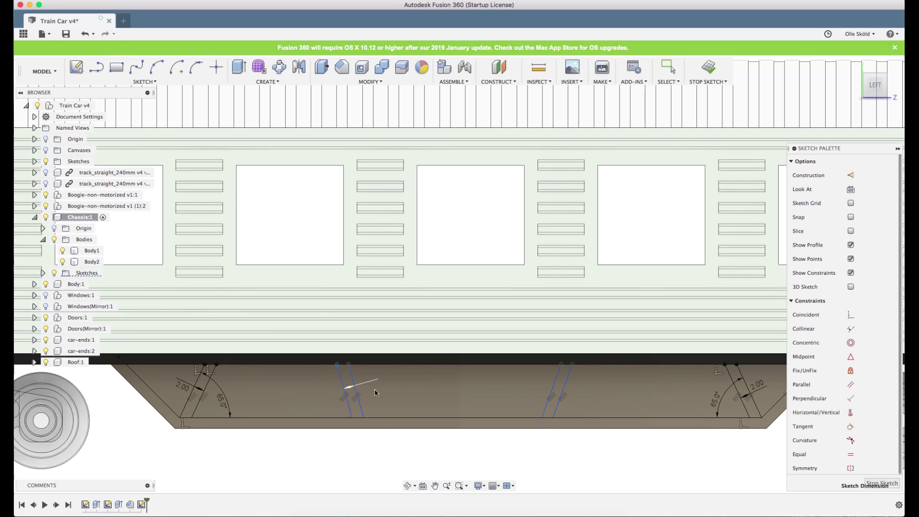
pyautogui.write('2')
pyautogui.press('Return')
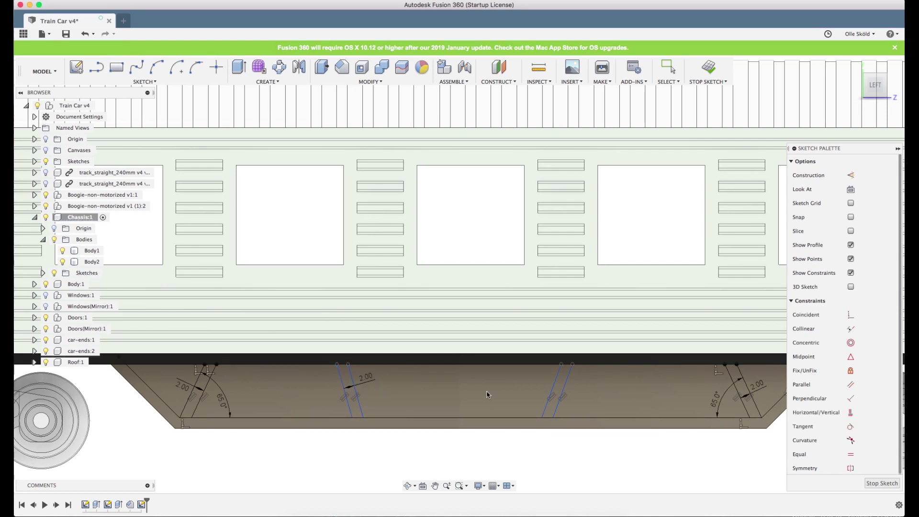
# Dimension the spacing between the two inner brace lines right of the beam's middle as 2 mm.
pyautogui.click(567, 386)
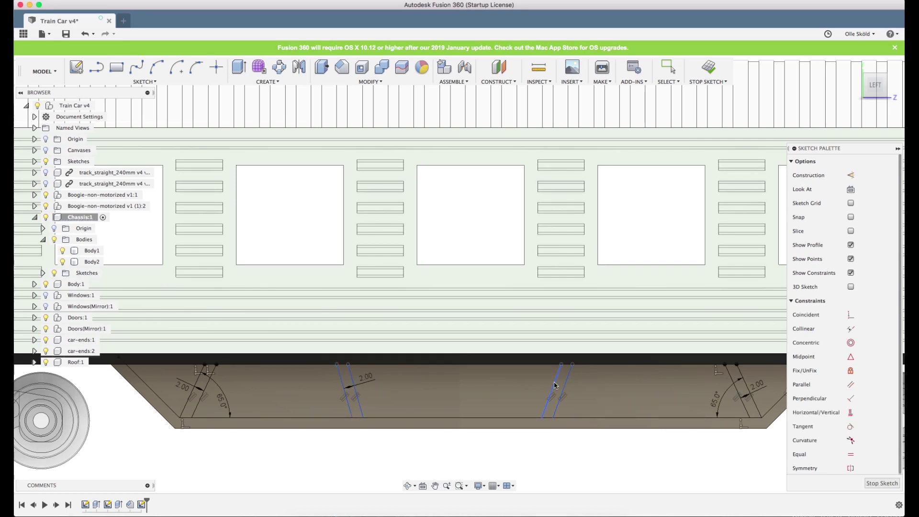
pyautogui.click(585, 390)
pyautogui.write('2')
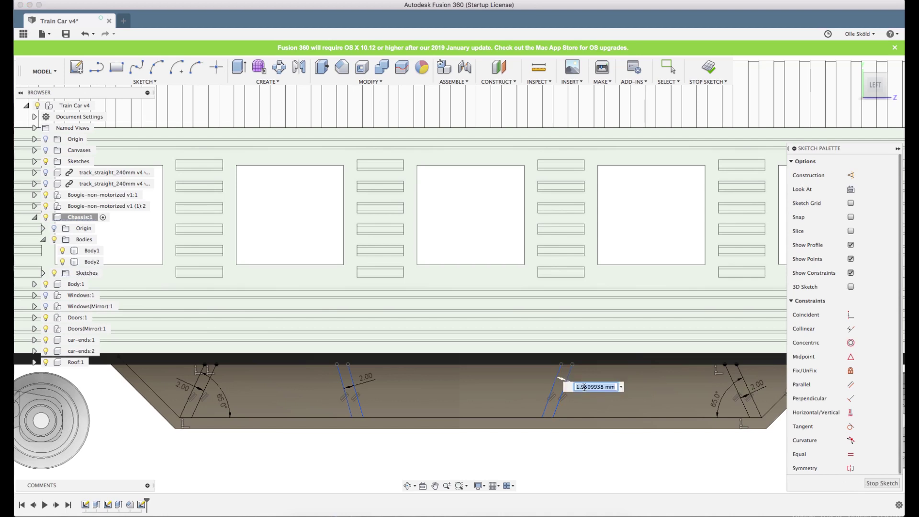
pyautogui.press('Return')
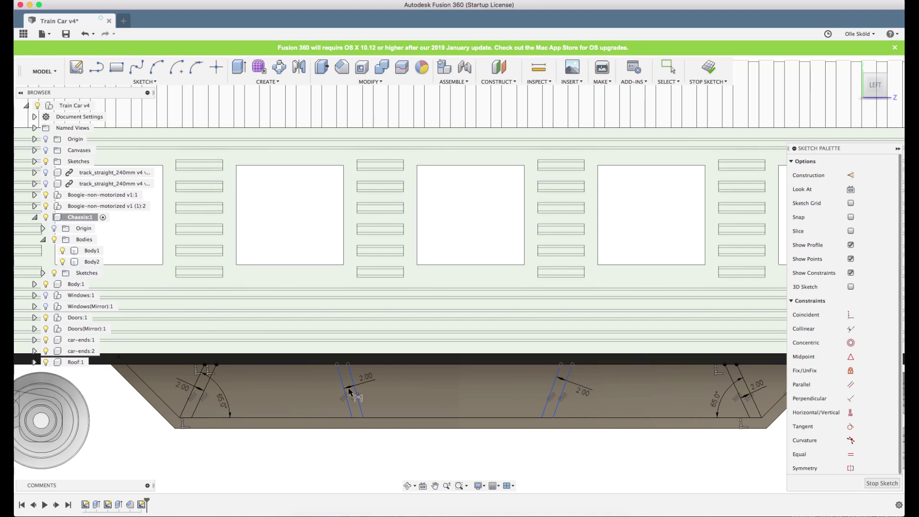
# Dimension the angle between the inner brace left of the beam's middle and the offset bottom line as 65 degrees.
pyautogui.scroll(-1, 353, 392)
pyautogui.click(357, 405)
pyautogui.keyDown('shift'); pyautogui.click(331, 415); pyautogui.keyUp('shift')
pyautogui.click(387, 434)
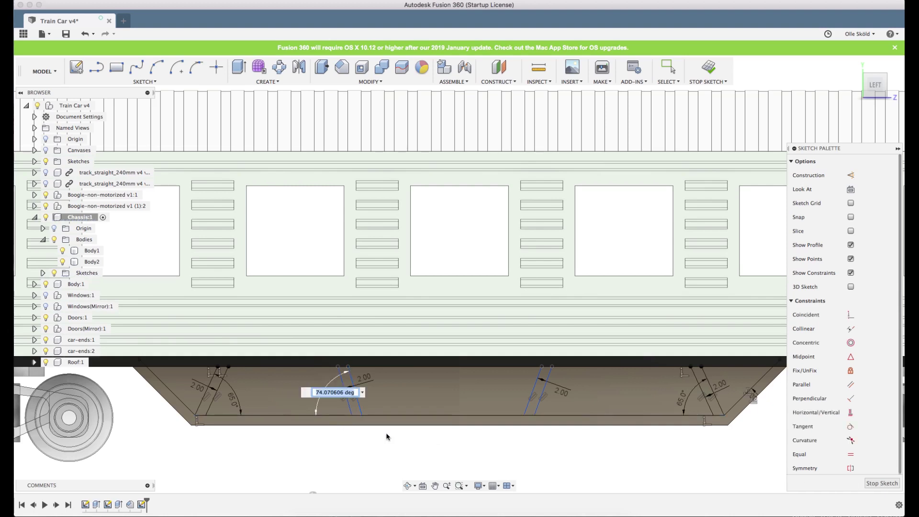
pyautogui.write('65')
pyautogui.press('Return')
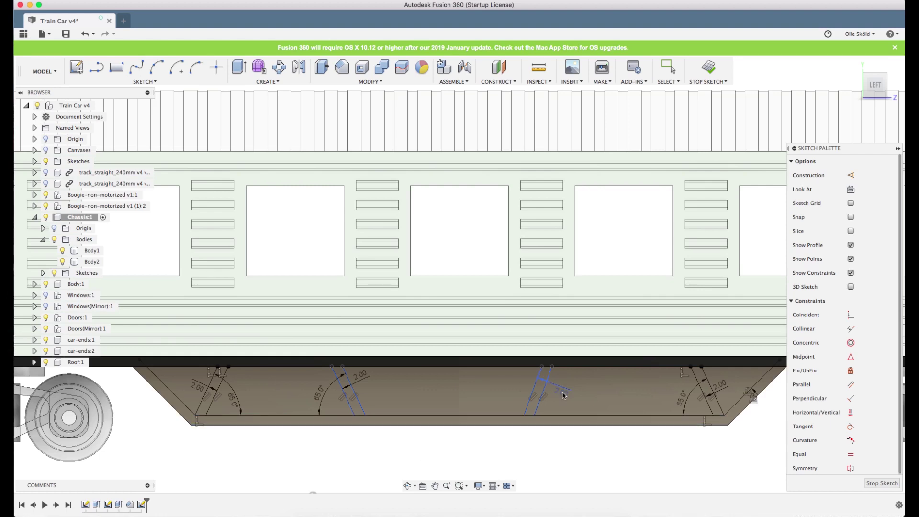
# Dimension the angle between the inner brace right of the beam's middle and the offset bottom line as 65 degrees.
pyautogui.click(534, 394)
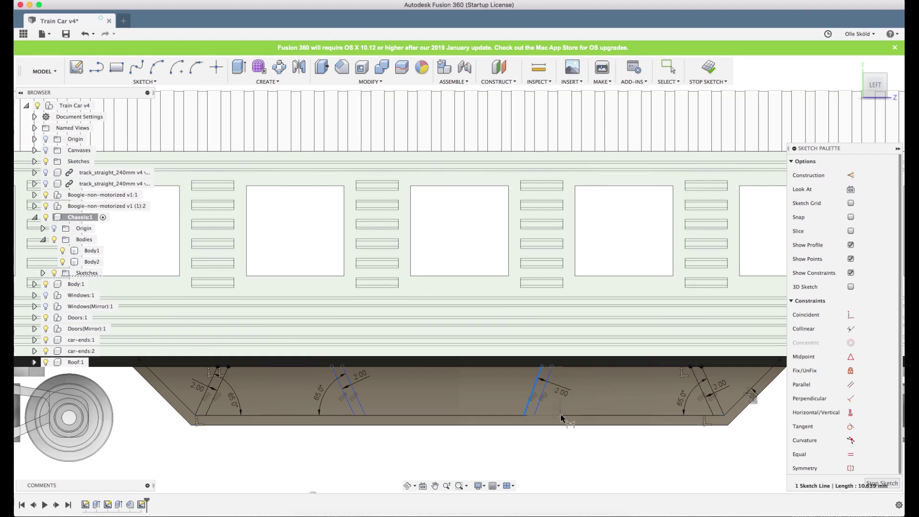
pyautogui.click(587, 415)
pyautogui.click(588, 417)
pyautogui.write('65')
pyautogui.press('Return')
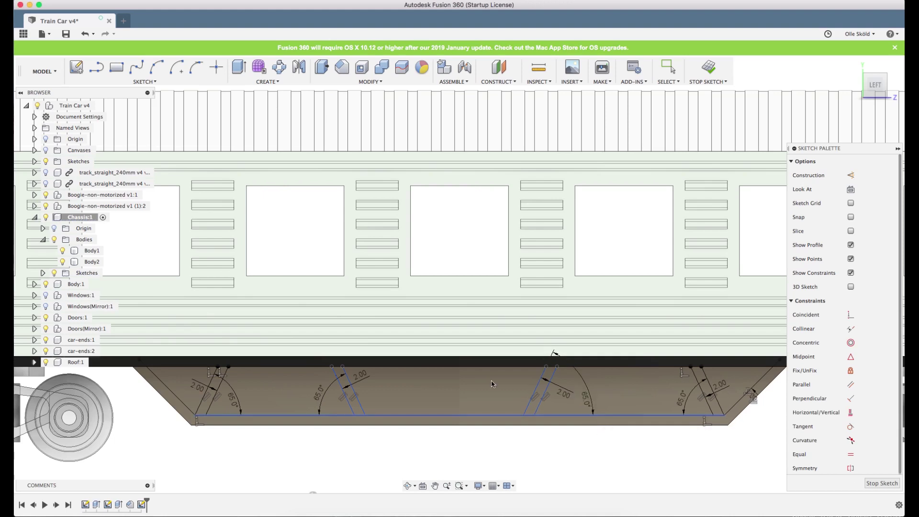
# Dimension the horizontal distance from the right inner brace's top endpoint to the beam's upper right corner as 50 mm.
pyautogui.click(546, 367)
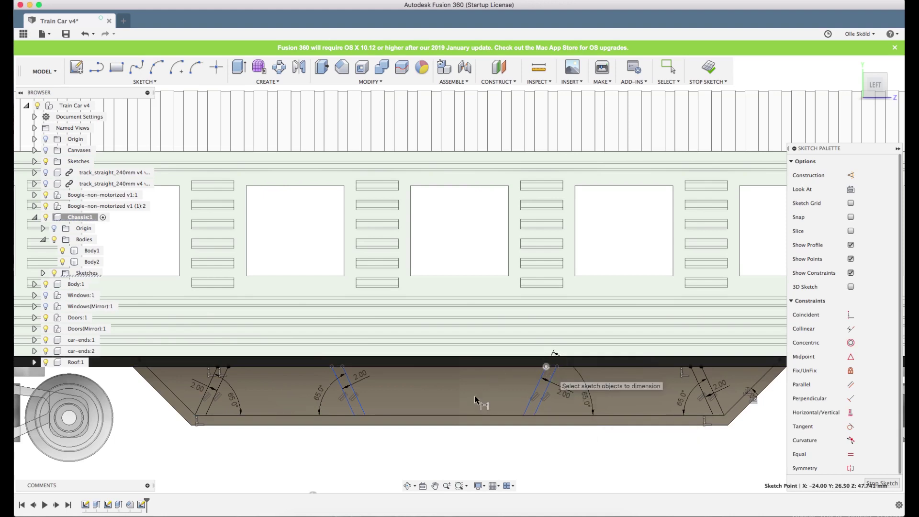
pyautogui.scroll(-2, 474, 396)
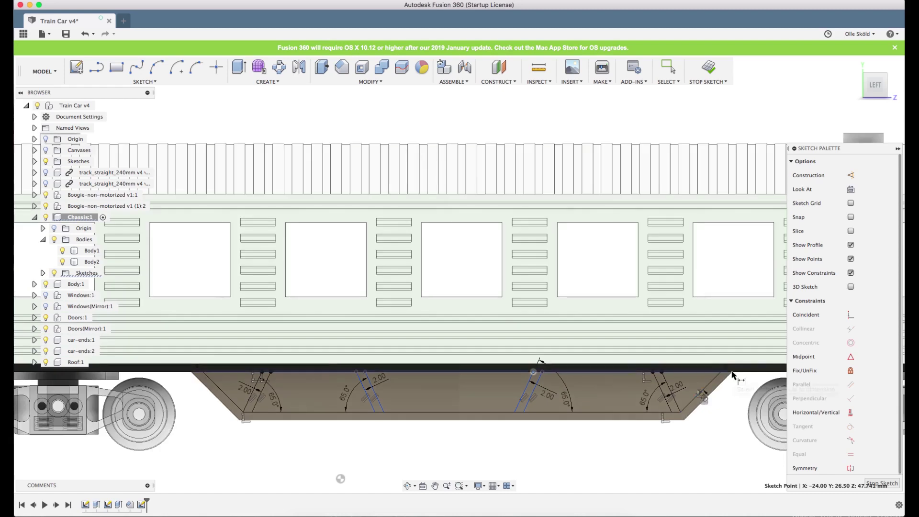
pyautogui.click(732, 372)
pyautogui.click(637, 454)
pyautogui.write('50')
pyautogui.press('Return')
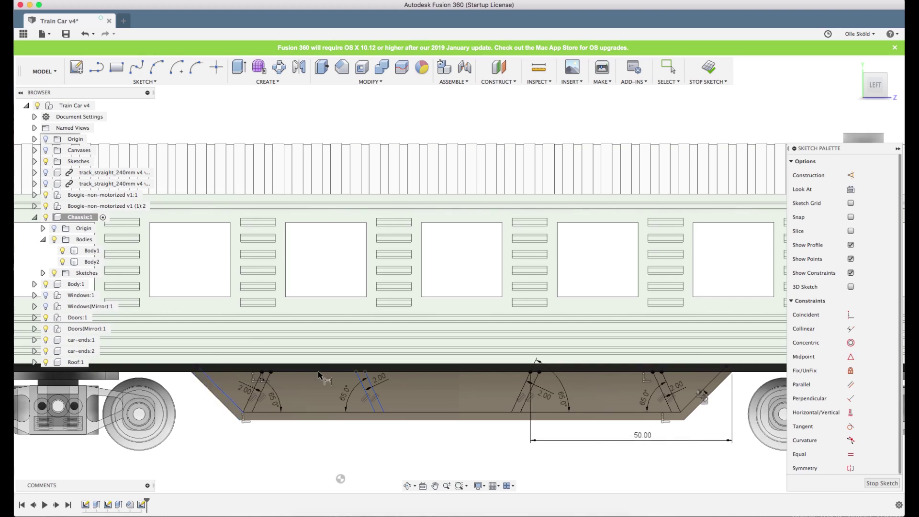
# Dimension the horizontal distance from the left inner brace's top endpoint to the beam's upper left corner as 50 mm.
pyautogui.click(355, 371)
pyautogui.keyDown('shift'); pyautogui.click(191, 371); pyautogui.keyUp('shift')
pyautogui.write('d')
pyautogui.write('50')
pyautogui.press('Return')
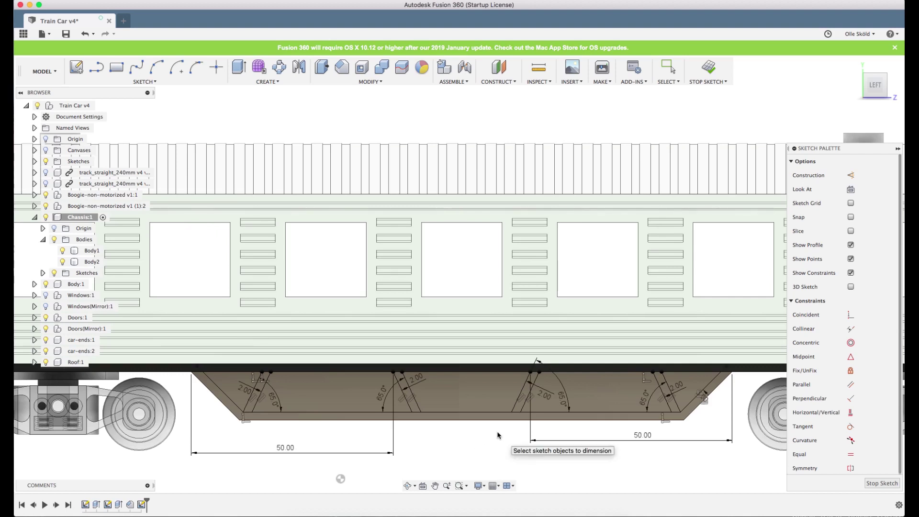
# Extrude the five openings between the braces -10 mm as a cut through the chassis side beam, Body2.
pyautogui.scroll(2, 497, 436)
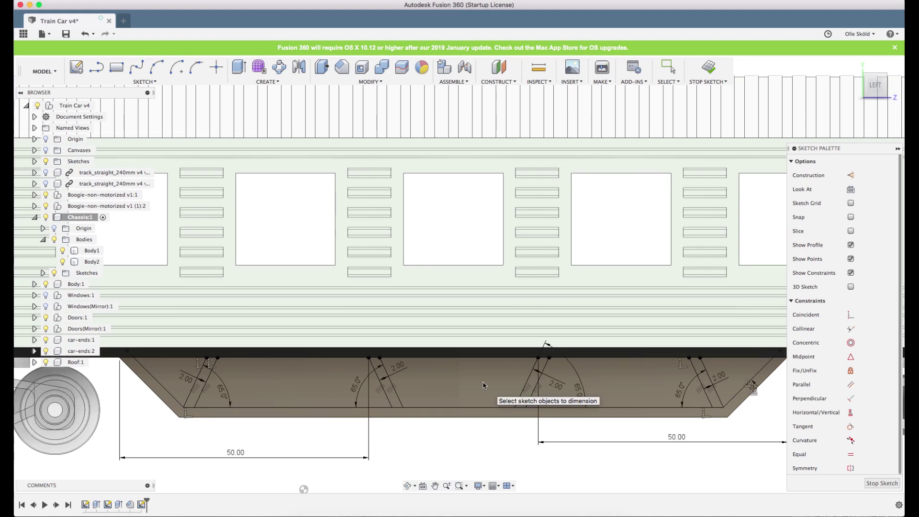
pyautogui.click(239, 67)
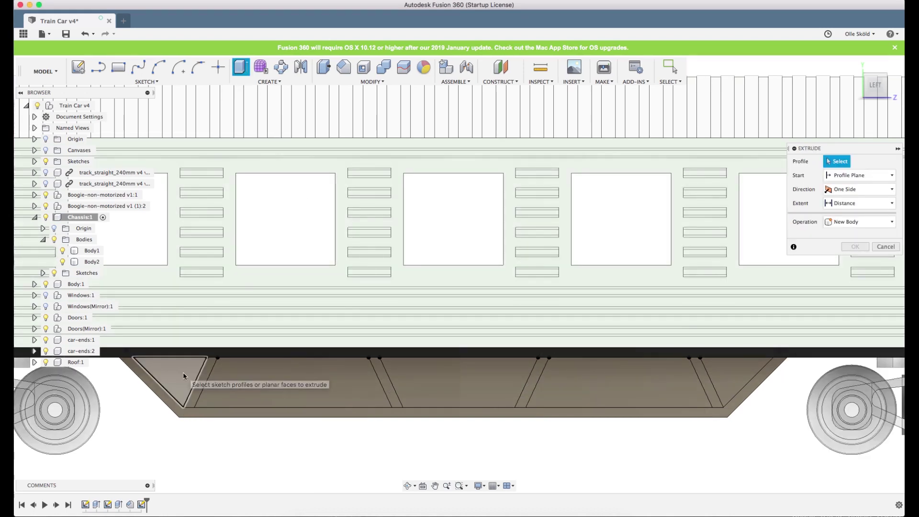
pyautogui.click(183, 372)
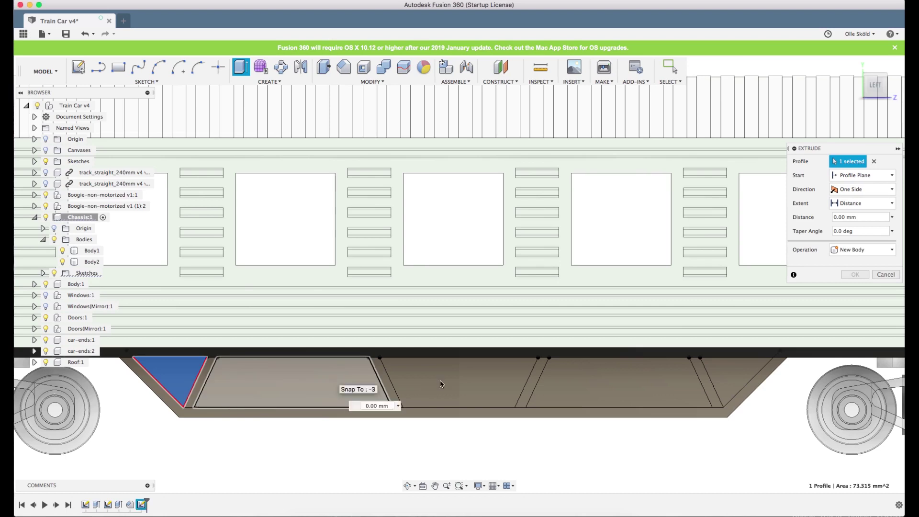
pyautogui.click(332, 377)
pyautogui.click(458, 378)
pyautogui.click(690, 375)
pyautogui.click(742, 372)
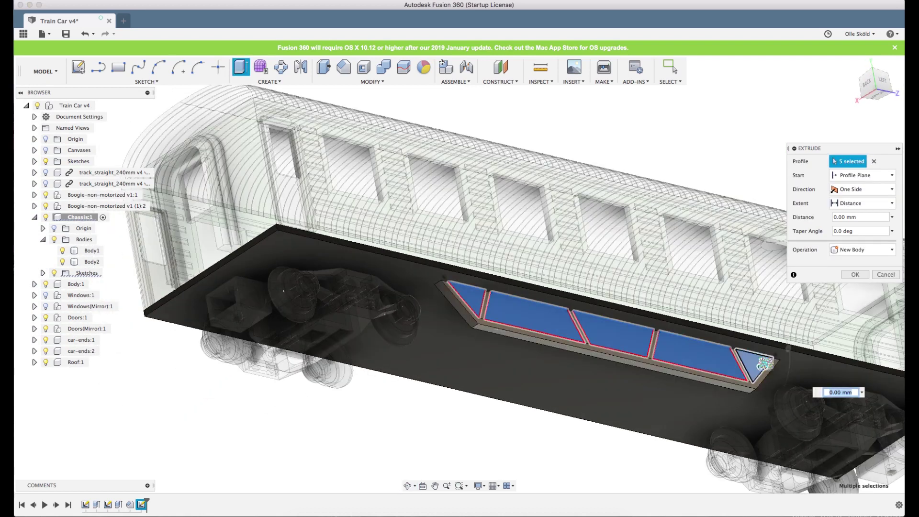
pyautogui.moveTo(762, 364); pyautogui.dragTo(728, 387)
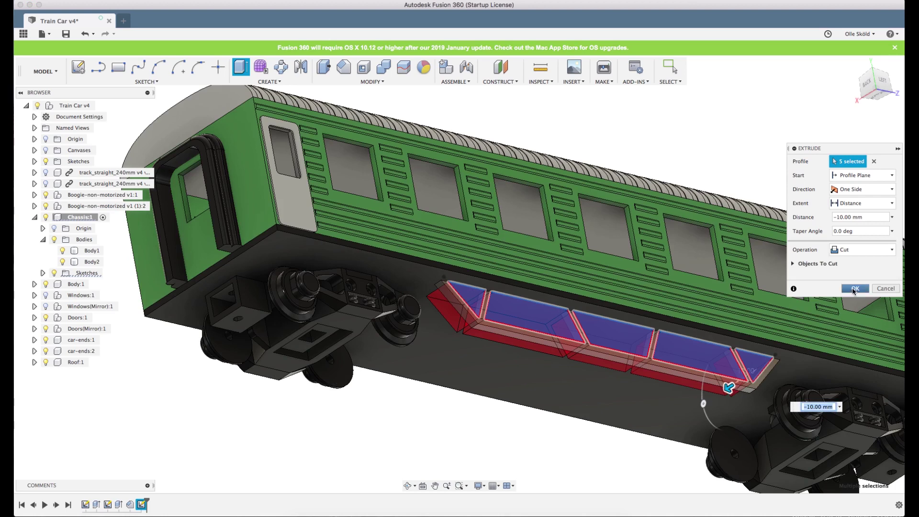
pyautogui.click(793, 264)
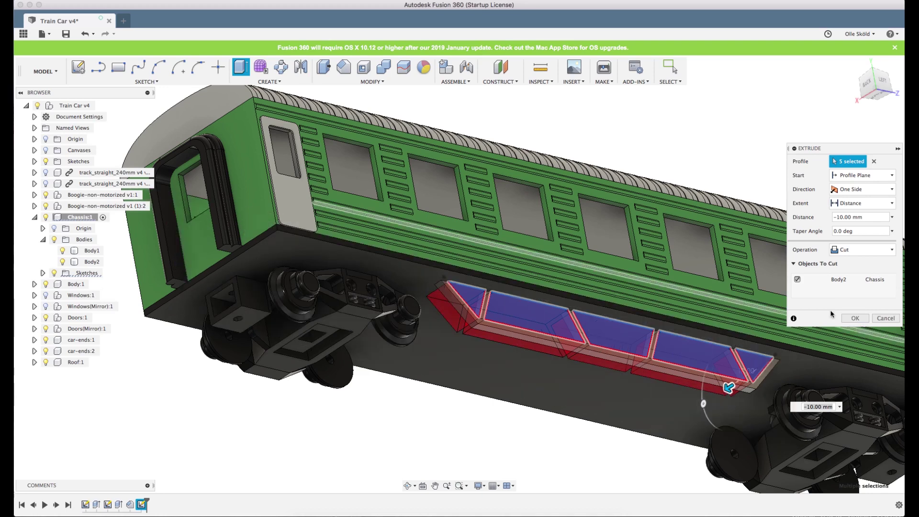
pyautogui.click(855, 320)
# Mirror the truss frame body to the chassis's other side about the lengthwise vertical origin plane.
pyautogui.keyDown('shift'); pyautogui.moveTo(762, 317); pyautogui.dragTo(578, 267, button='middle'); pyautogui.keyUp('shift')
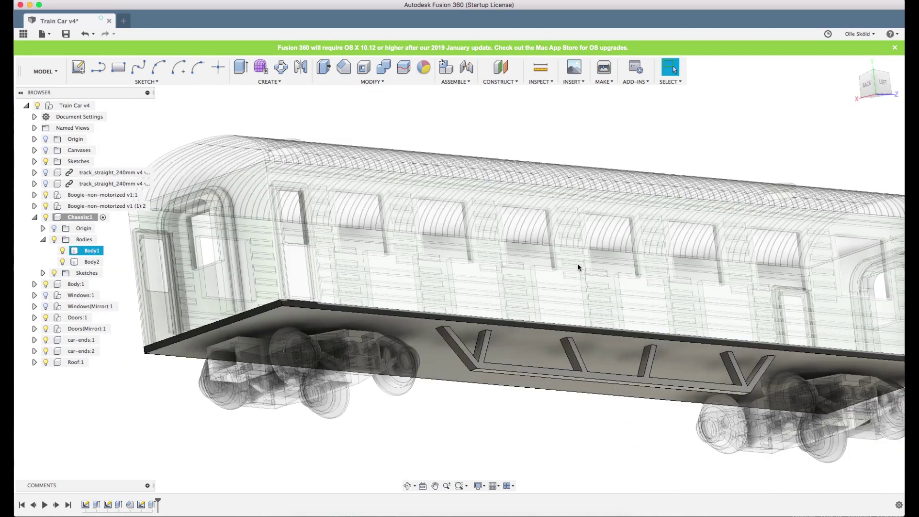
pyautogui.scroll(-5, 578, 267)
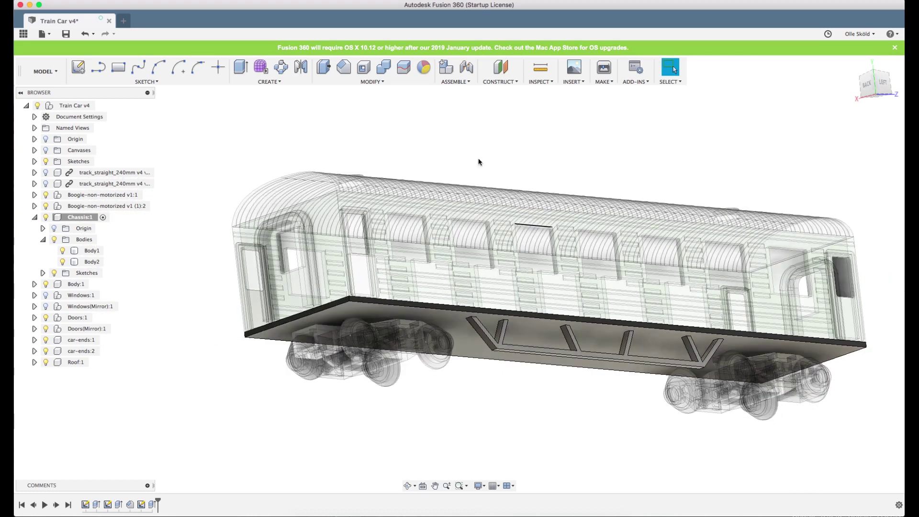
pyautogui.click(301, 67)
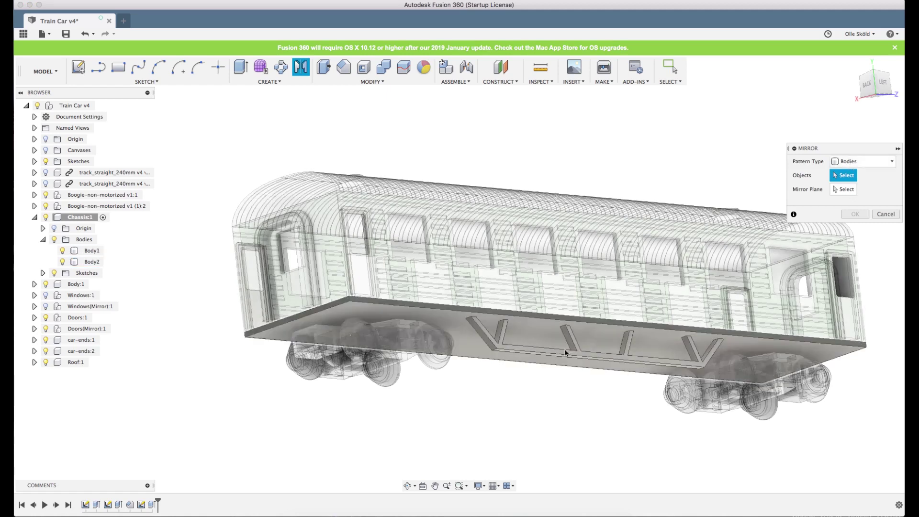
pyautogui.click(580, 357)
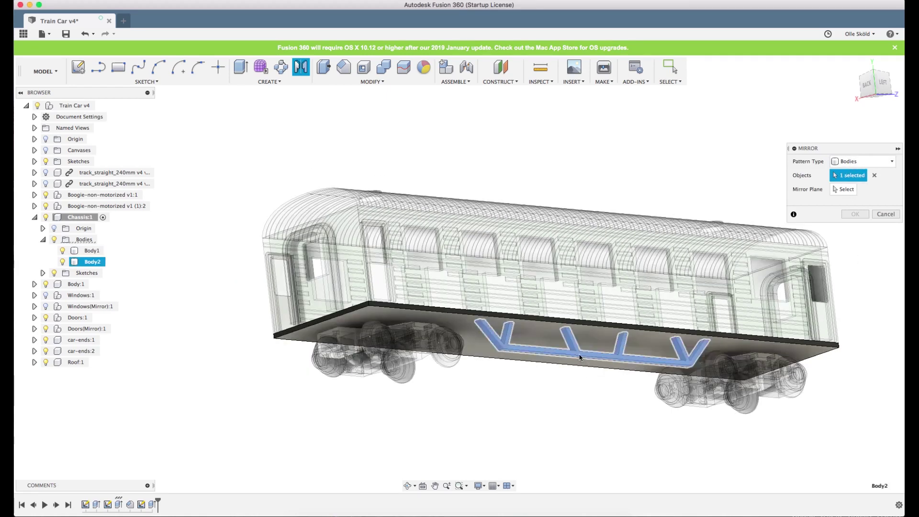
pyautogui.click(844, 189)
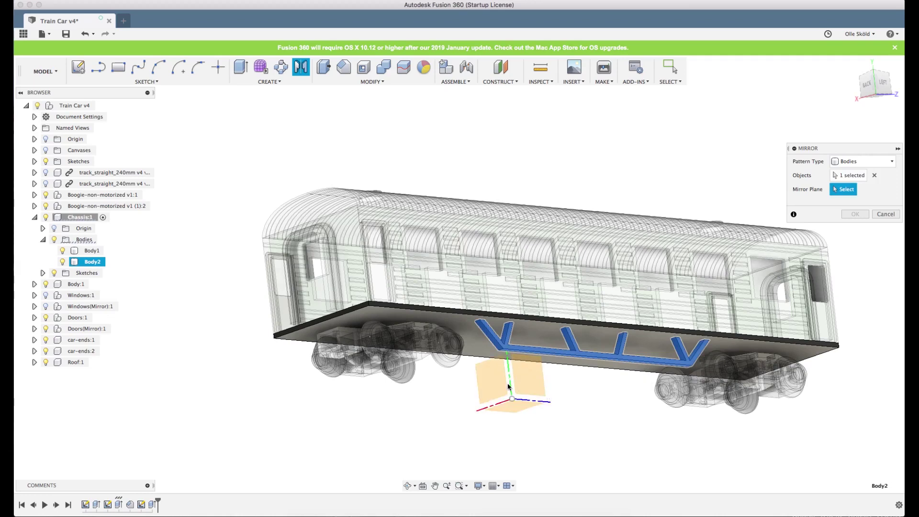
pyautogui.click(530, 381)
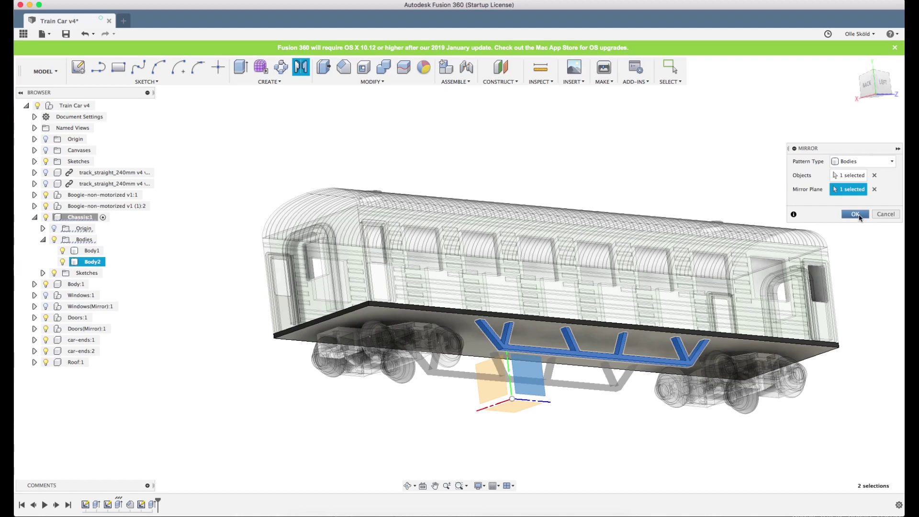
pyautogui.click(854, 214)
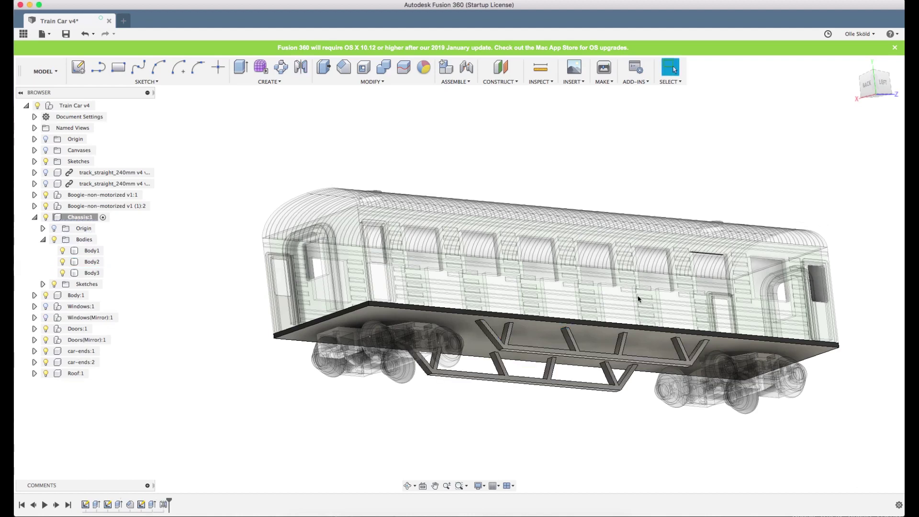
# Collapse the Chassis component and show both track sections and the Windows and Windows(Mirror) components.
pyautogui.scroll(-3, 638, 300)
pyautogui.scroll(5, 638, 300)
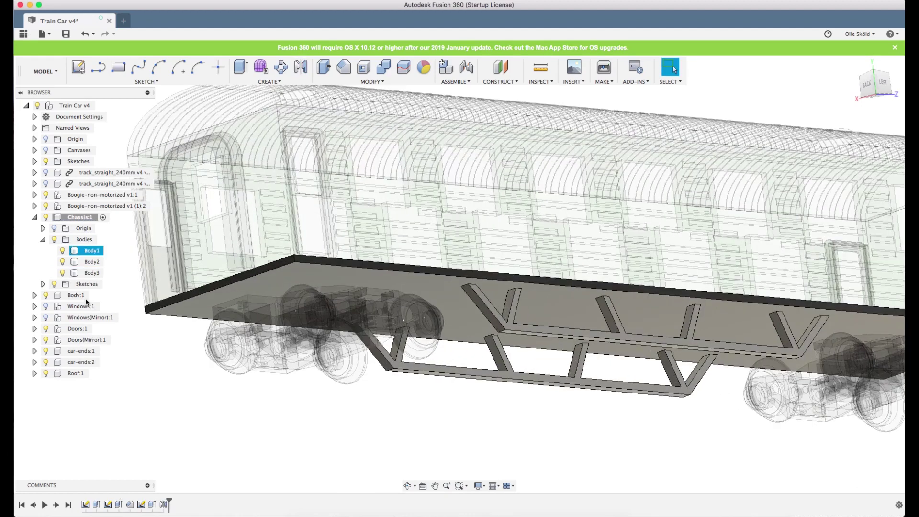
pyautogui.click(507, 310)
pyautogui.keyDown('shift'); pyautogui.moveTo(551, 311); pyautogui.dragTo(556, 337, button='middle'); pyautogui.keyUp('shift')
pyautogui.scroll(-5, 459, 391)
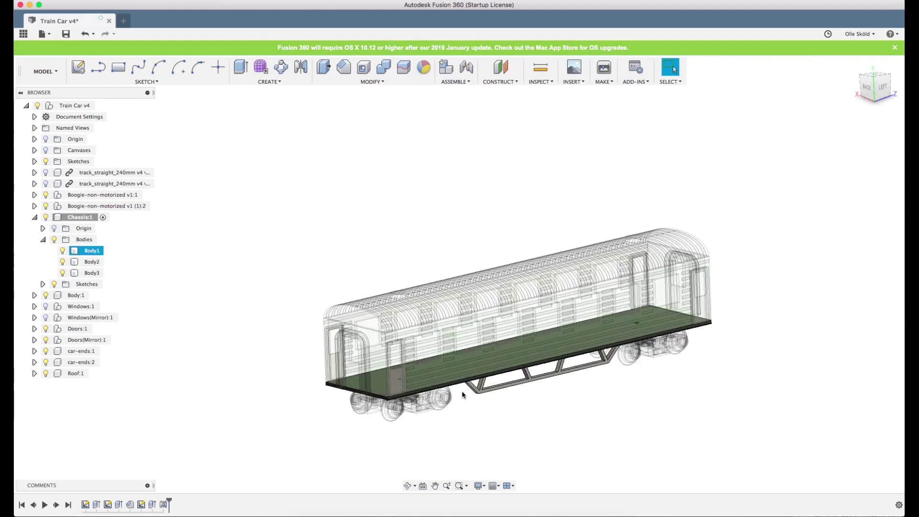
pyautogui.click(35, 217)
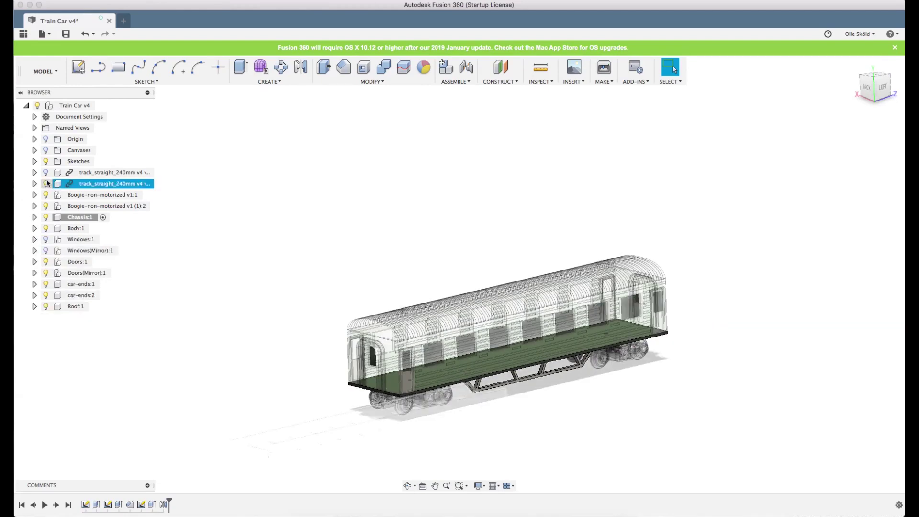
pyautogui.click(46, 183)
pyautogui.click(45, 173)
pyautogui.click(46, 250)
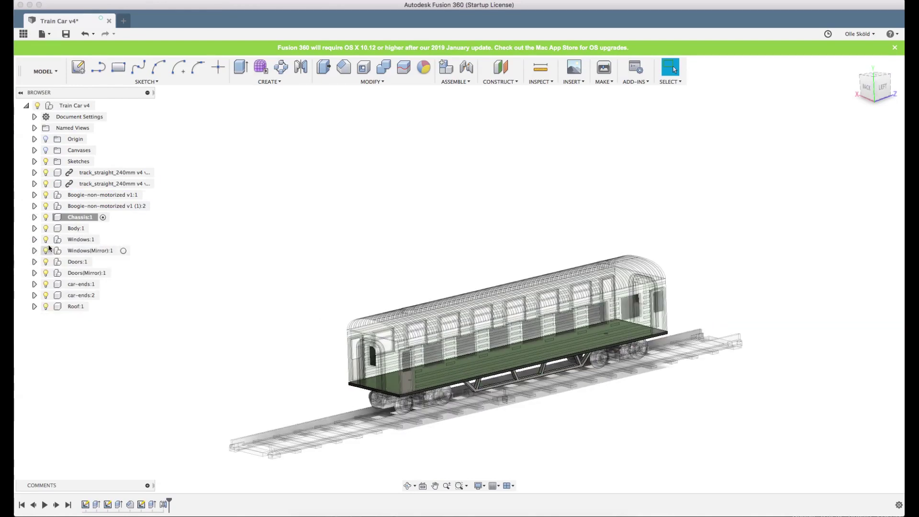
# Activate the top-level Train Car component.
pyautogui.rightClick(75, 104)
pyautogui.press('Escape')
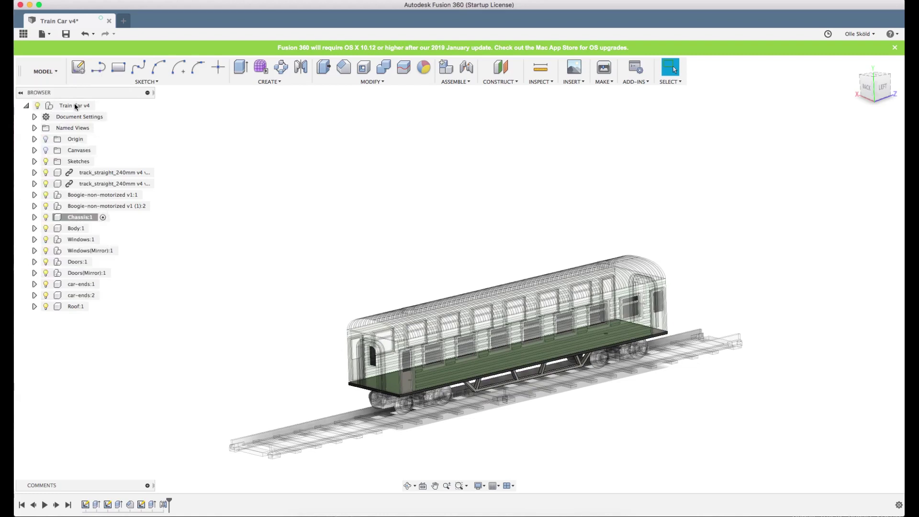
pyautogui.click(76, 105)
pyautogui.rightClick(75, 106)
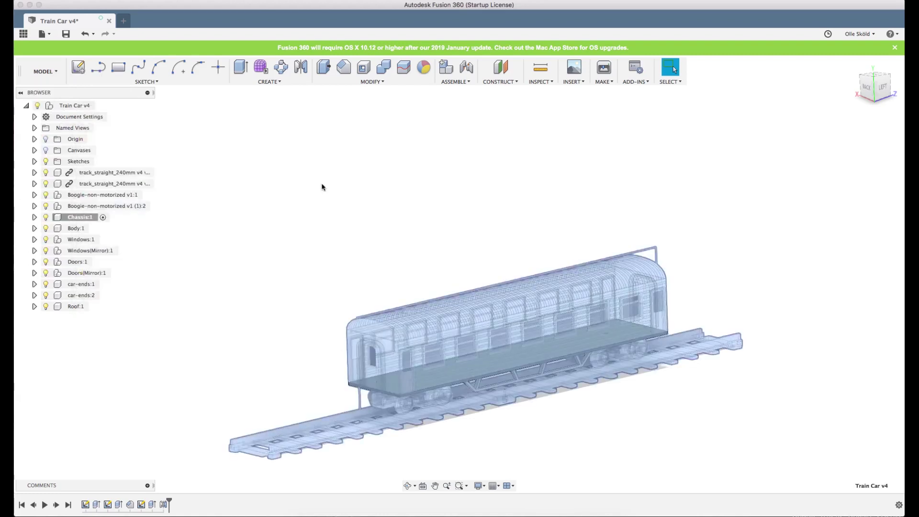
pyautogui.moveTo(493, 236)
pyautogui.keyDown('shift'); pyautogui.mouseDown(button='middle')
pyautogui.moveTo(447, 217)
pyautogui.moveTo(435, 236)
pyautogui.moveTo(490, 230)
pyautogui.moveTo(480, 230)
pyautogui.mouseUp(button='middle'); pyautogui.keyUp('shift')
pyautogui.scroll(5, 507, 368)
pyautogui.keyDown('shift'); pyautogui.moveTo(528, 394); pyautogui.dragTo(509, 400, button='middle'); pyautogui.keyUp('shift')
pyautogui.scroll(-3, 506, 399)
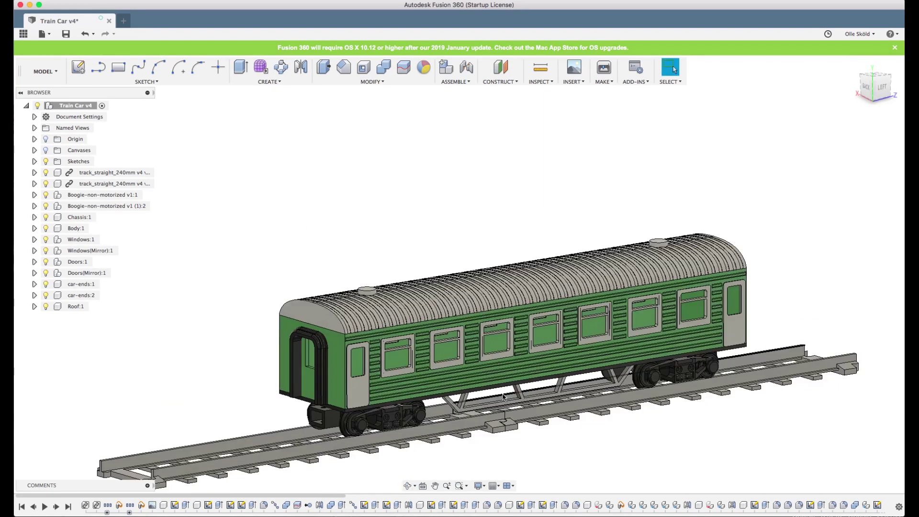
pyautogui.scroll(2, 570, 435)
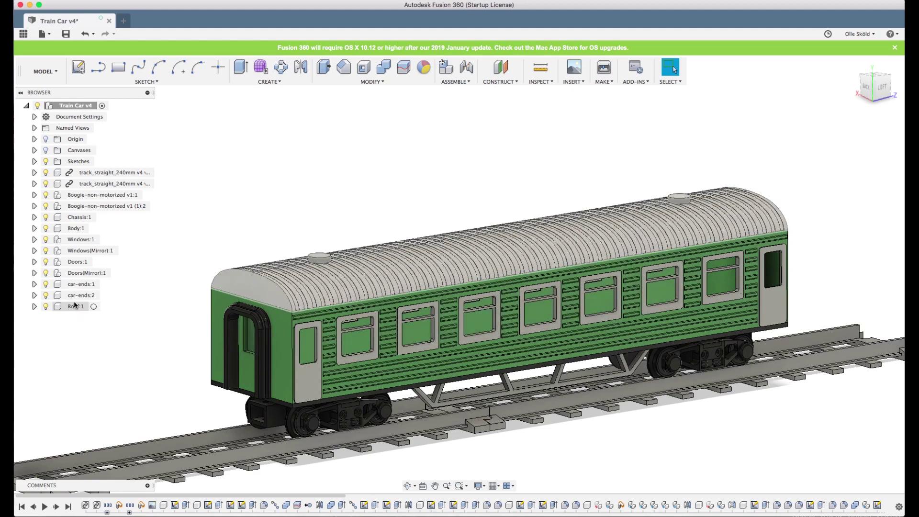
# Activate the Chassis component and roll its history marker to Sketch3, the underframe truss sketch.
pyautogui.rightClick(80, 218)
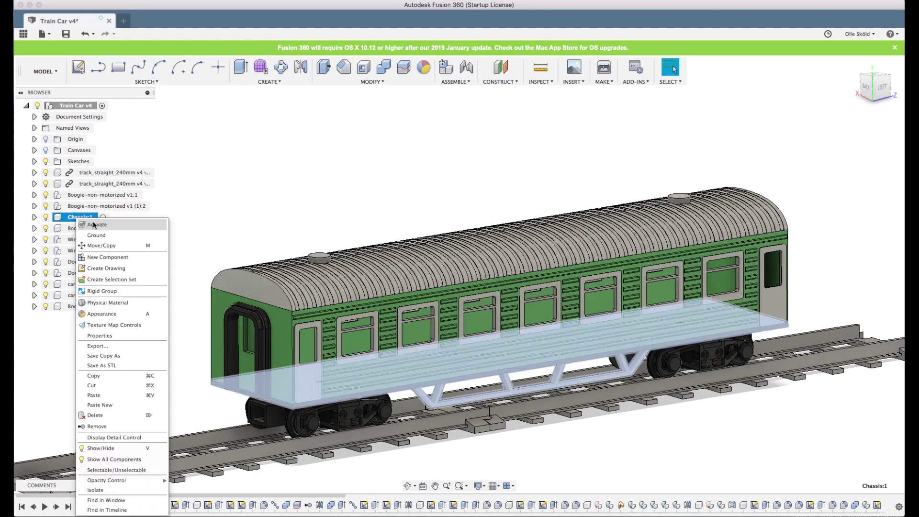
pyautogui.click(93, 225)
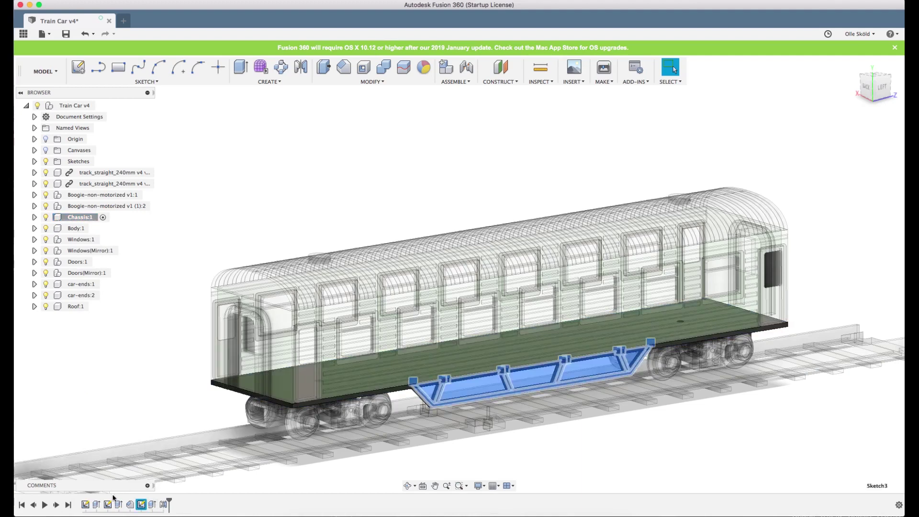
pyautogui.rightClick(141, 504)
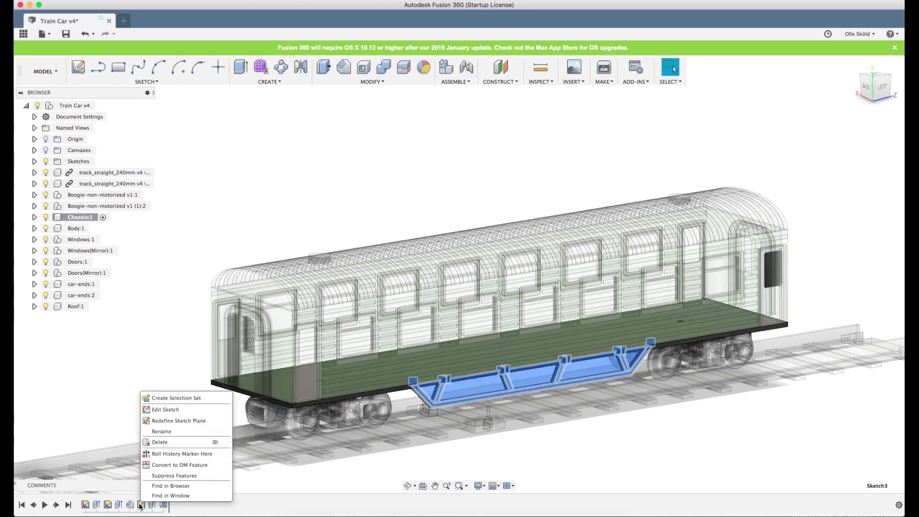
pyautogui.click(172, 453)
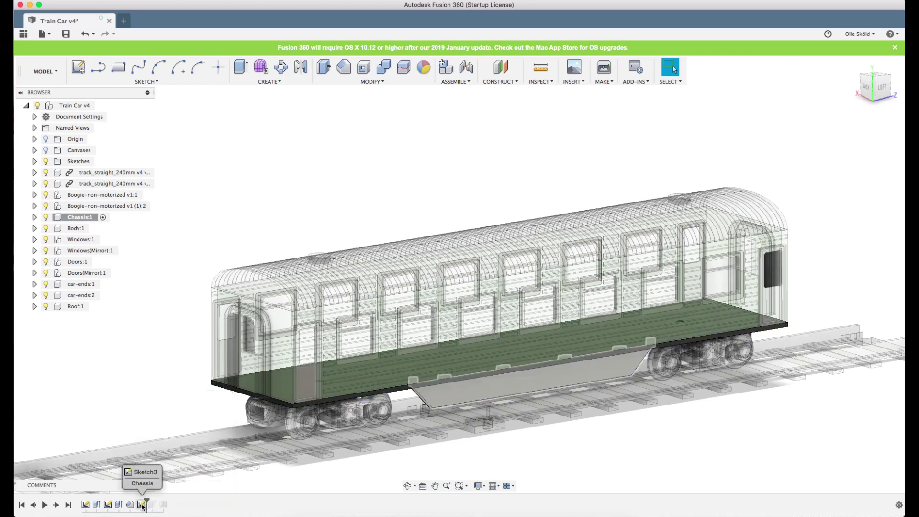
# Open the truss sketch Sketch3, examine its outline, braces and dimensions beneath the floor, and leave the sketch.
pyautogui.doubleClick(142, 505)
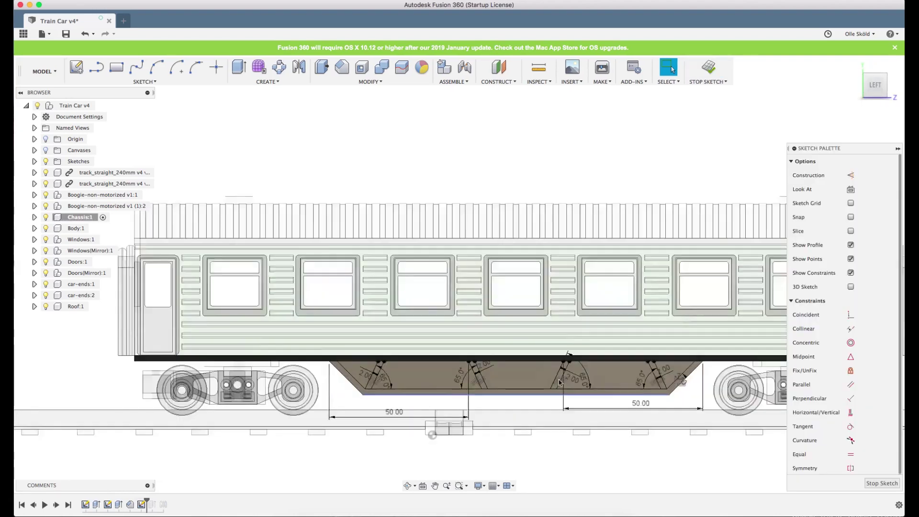
pyautogui.scroll(2, 463, 418)
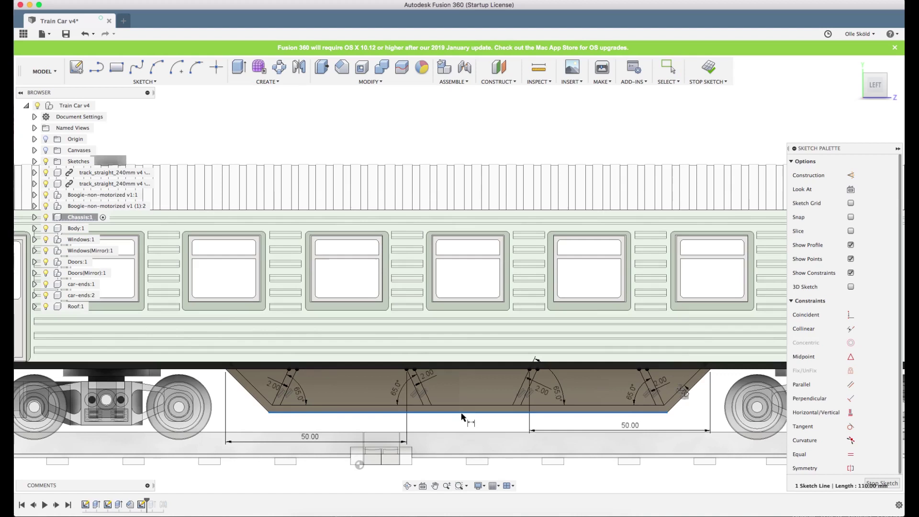
pyautogui.scroll(-1, 308, 426)
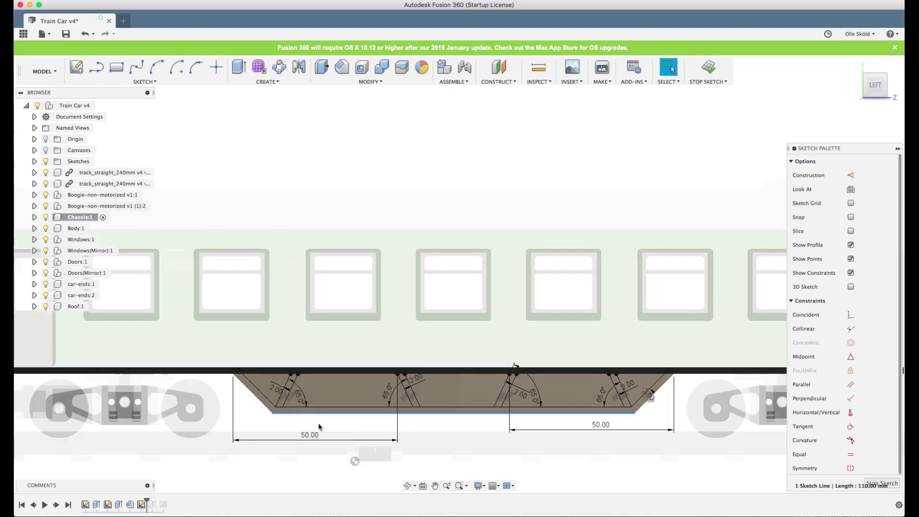
pyautogui.scroll(4, 471, 410)
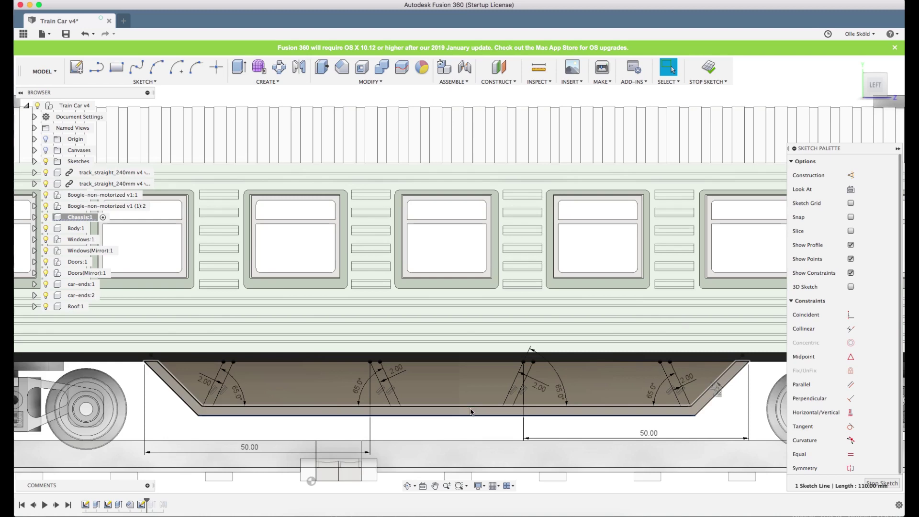
pyautogui.scroll(-5, 472, 410)
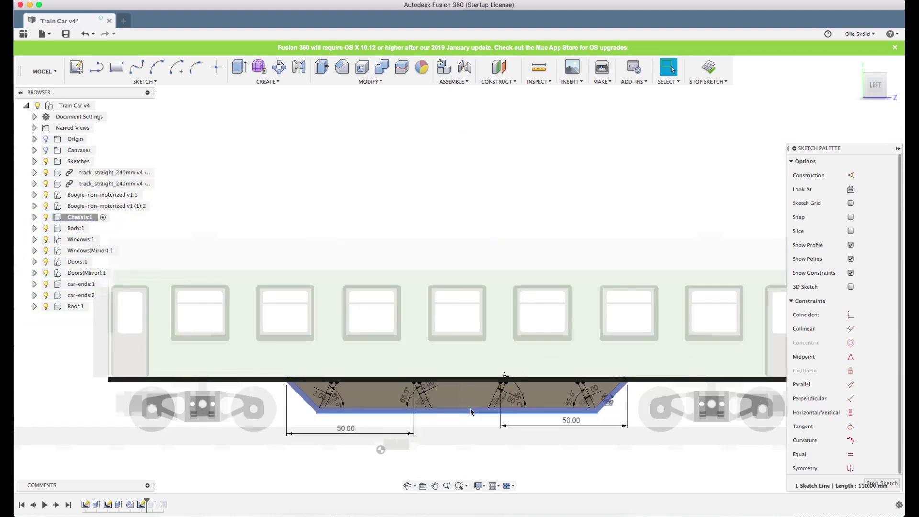
pyautogui.scroll(2, 454, 416)
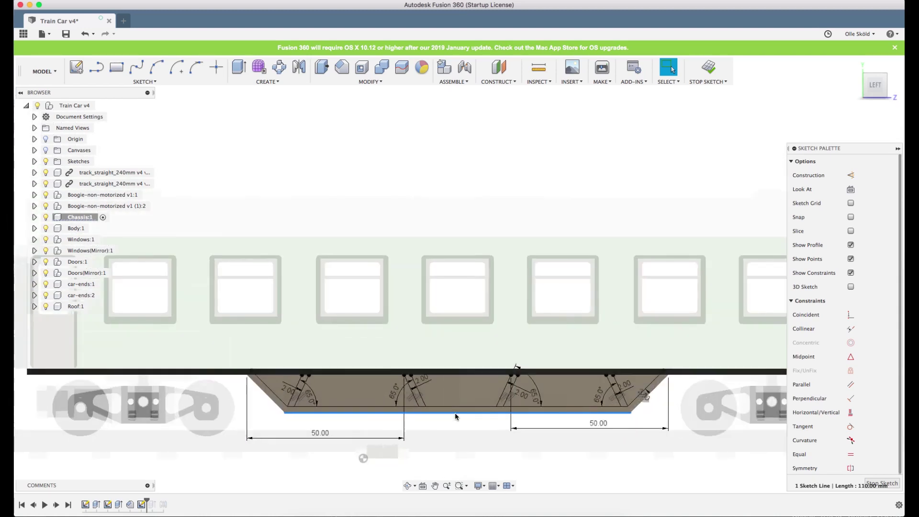
pyautogui.scroll(2, 456, 416)
pyautogui.click(879, 485)
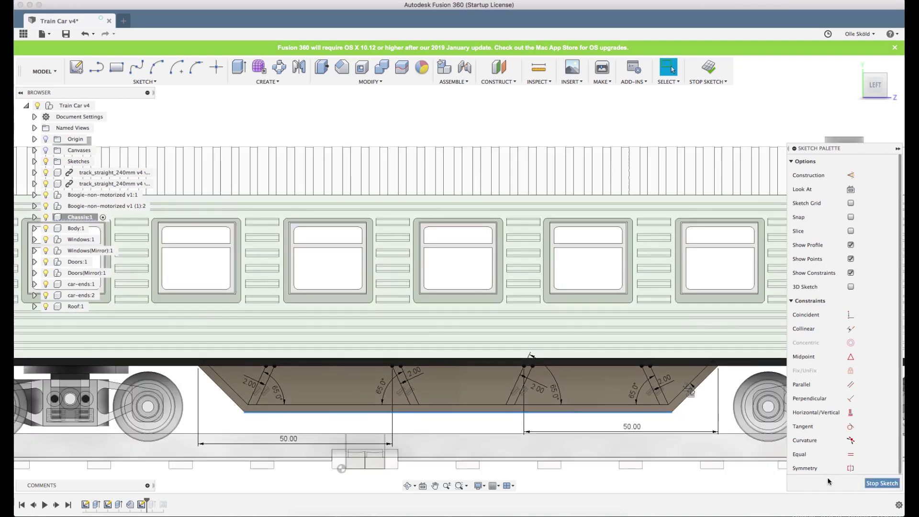
# Roll the chassis history back to Sketch2 and examine its dimensions, then leave the sketch.
pyautogui.rightClick(108, 506)
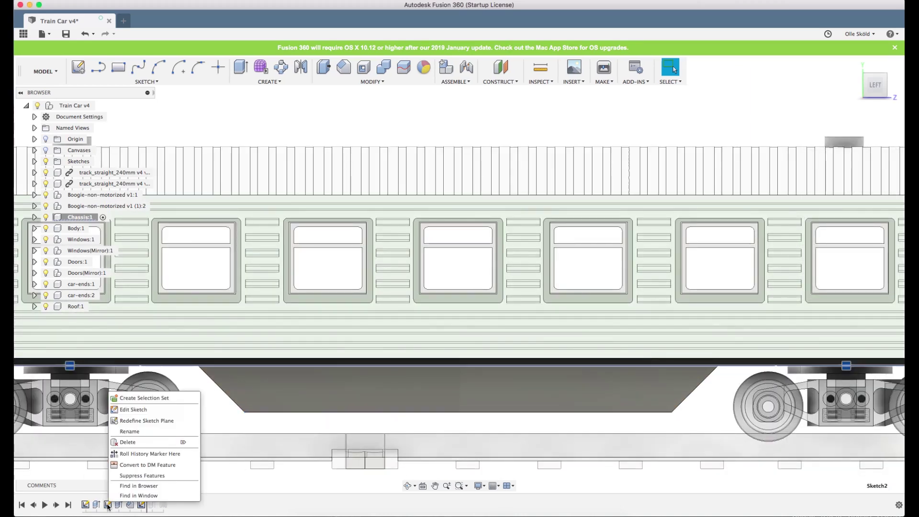
pyautogui.click(127, 454)
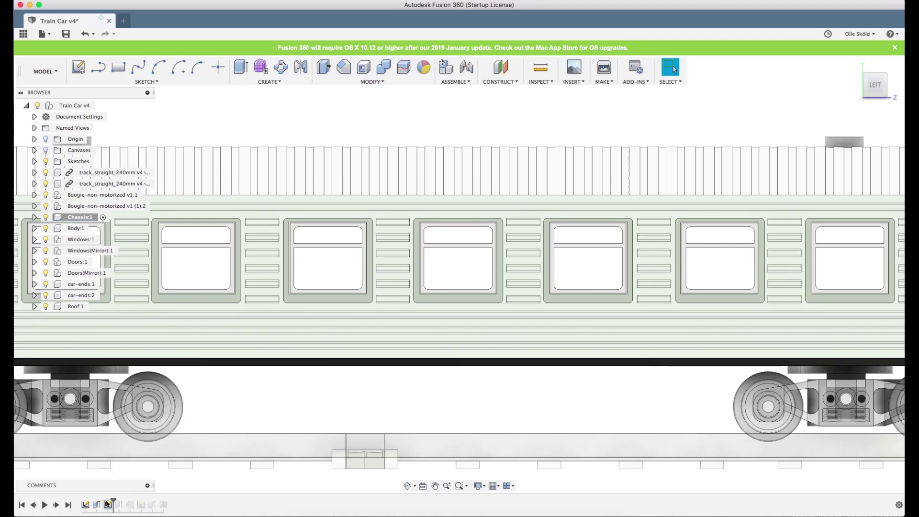
pyautogui.doubleClick(108, 505)
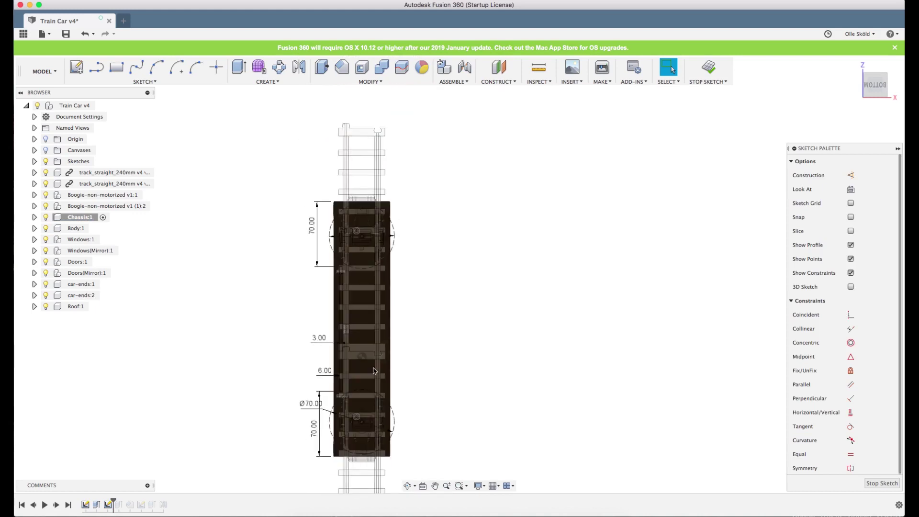
pyautogui.scroll(2, 375, 371)
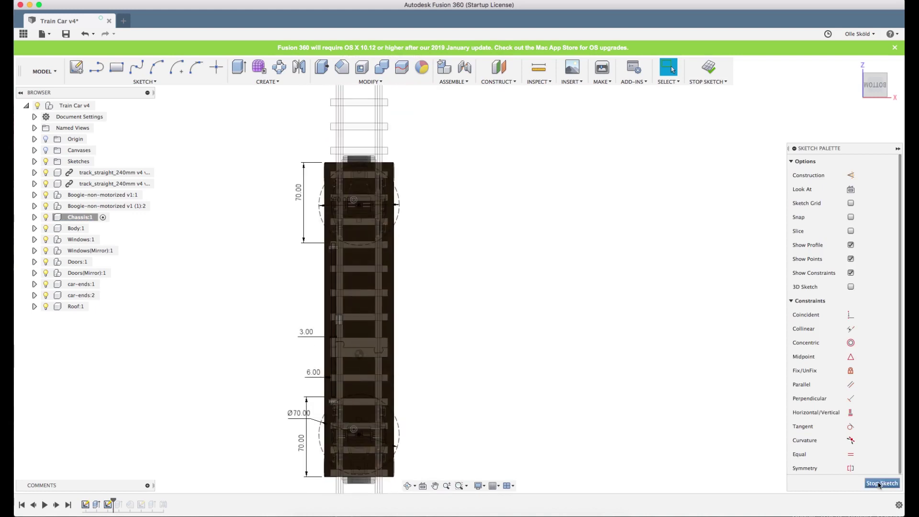
pyautogui.click(879, 484)
# From the left side view, roll the history to Extrude2 and set the underframe block's extrusion distance to 10 mm.
pyautogui.moveTo(496, 324)
pyautogui.keyDown('shift'); pyautogui.mouseDown(button='middle')
pyautogui.moveTo(568, 360)
pyautogui.moveTo(615, 322)
pyautogui.moveTo(608, 312)
pyautogui.moveTo(585, 332)
pyautogui.moveTo(617, 326)
pyautogui.mouseUp(button='middle'); pyautogui.keyUp('shift')
pyautogui.click(886, 90)
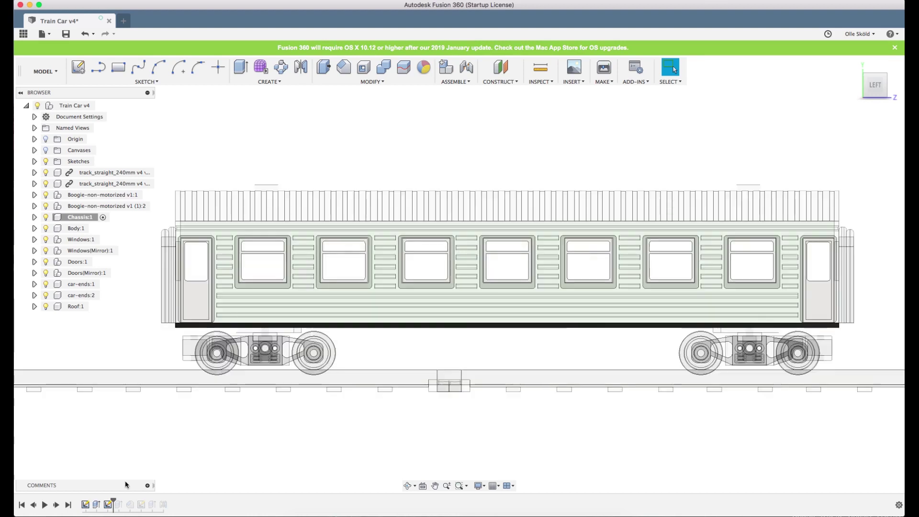
pyautogui.rightClick(119, 505)
pyautogui.click(153, 488)
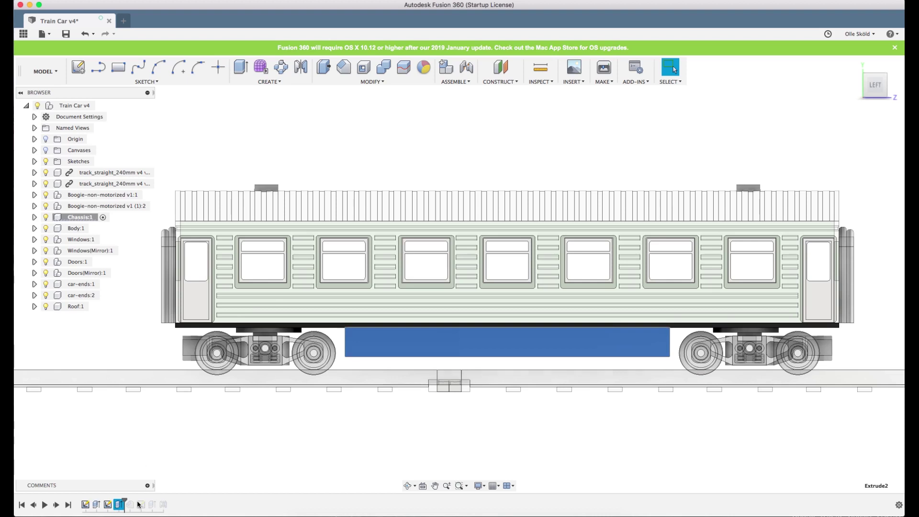
pyautogui.doubleClick(108, 504)
pyautogui.scroll(2, 522, 346)
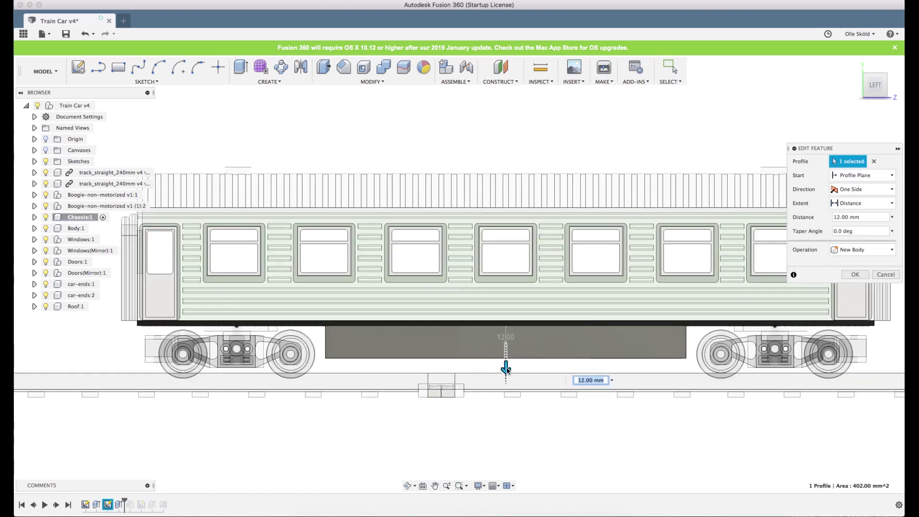
pyautogui.moveTo(506, 368); pyautogui.dragTo(507, 364)
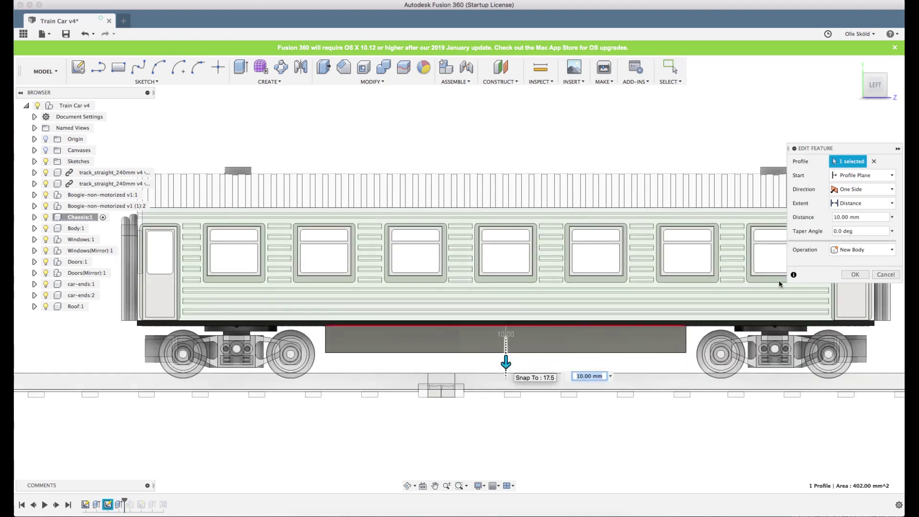
pyautogui.press('Return')
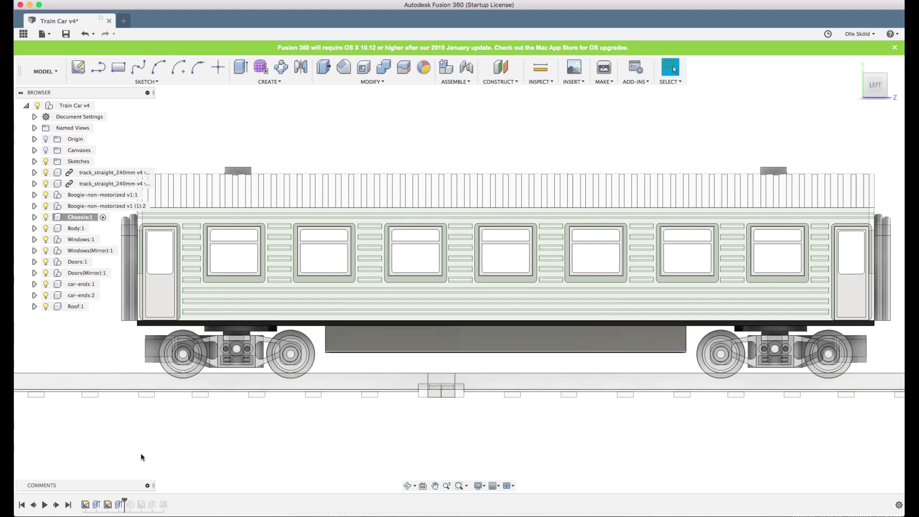
# Roll the history to Chamfer1 and set the equal-distance chamfer on the underframe block's two end edges to 10 mm.
pyautogui.rightClick(130, 504)
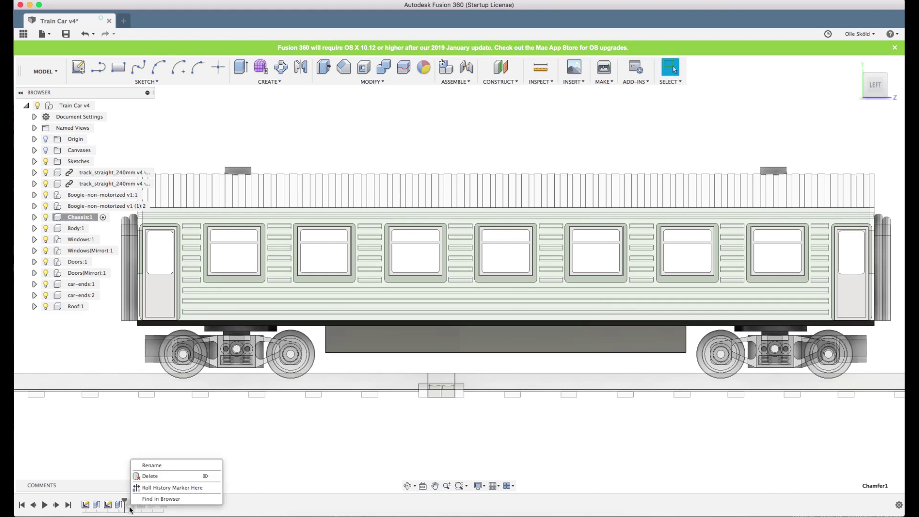
pyautogui.click(163, 488)
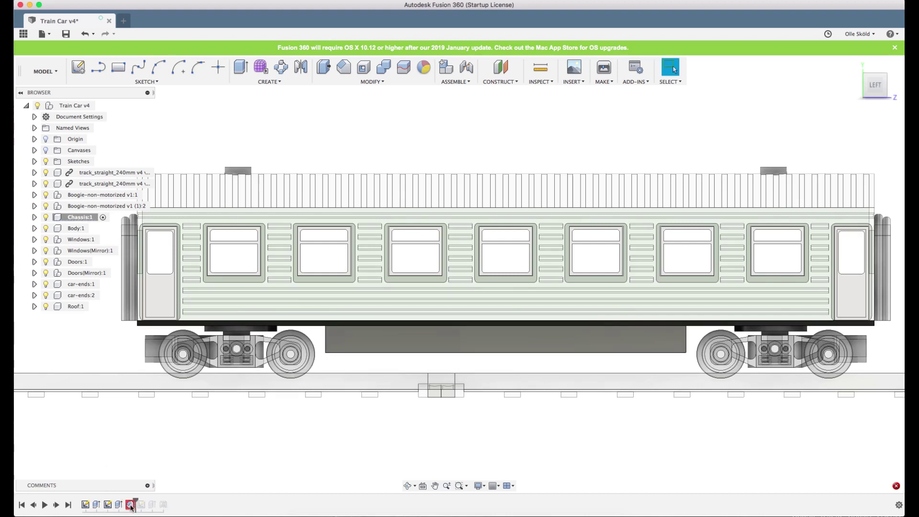
pyautogui.doubleClick(130, 505)
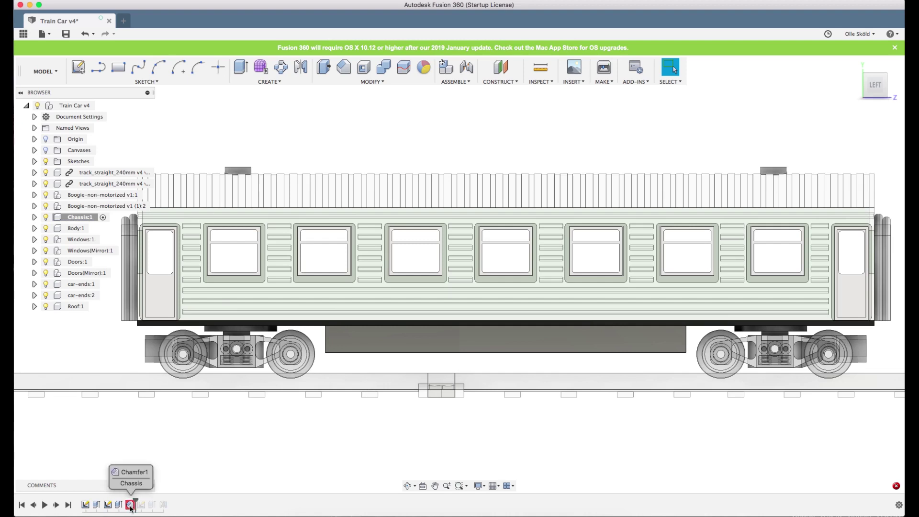
pyautogui.scroll(6, 609, 352)
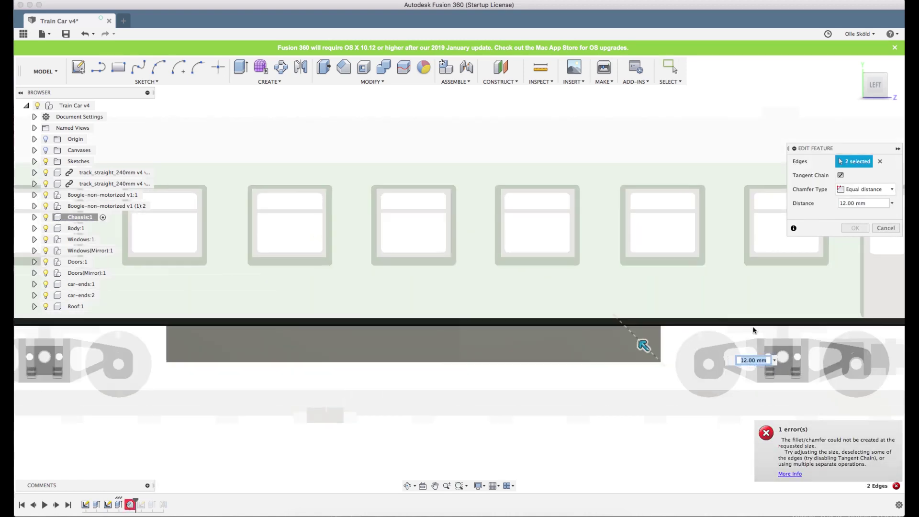
pyautogui.scroll(2, 637, 348)
pyautogui.moveTo(610, 346); pyautogui.dragTo(616, 352)
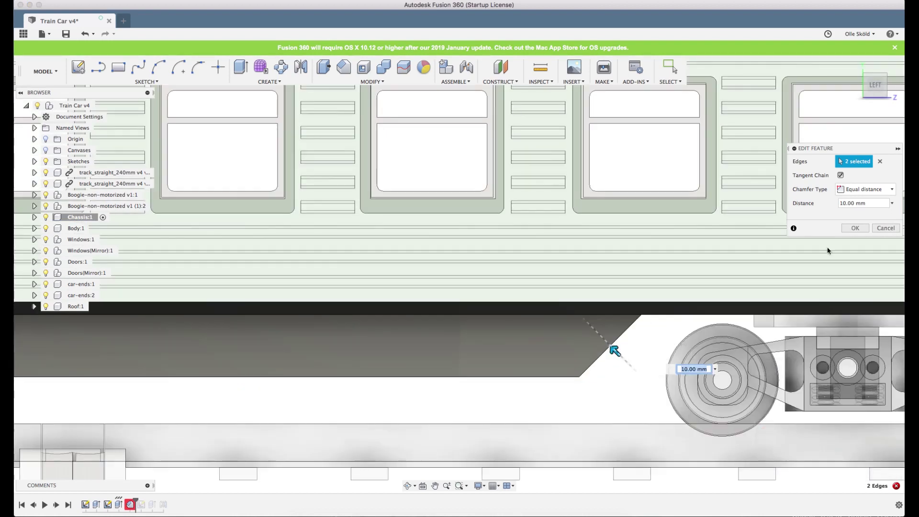
pyautogui.click(862, 229)
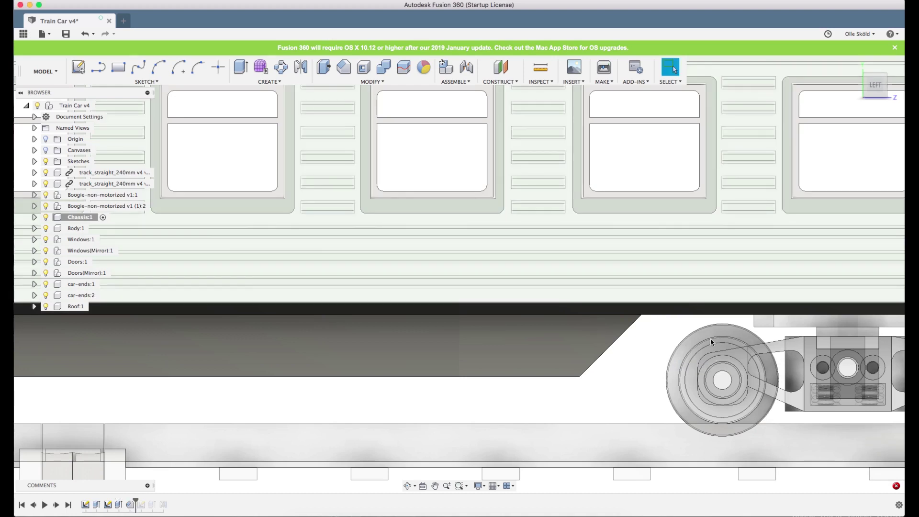
pyautogui.scroll(-5, 704, 339)
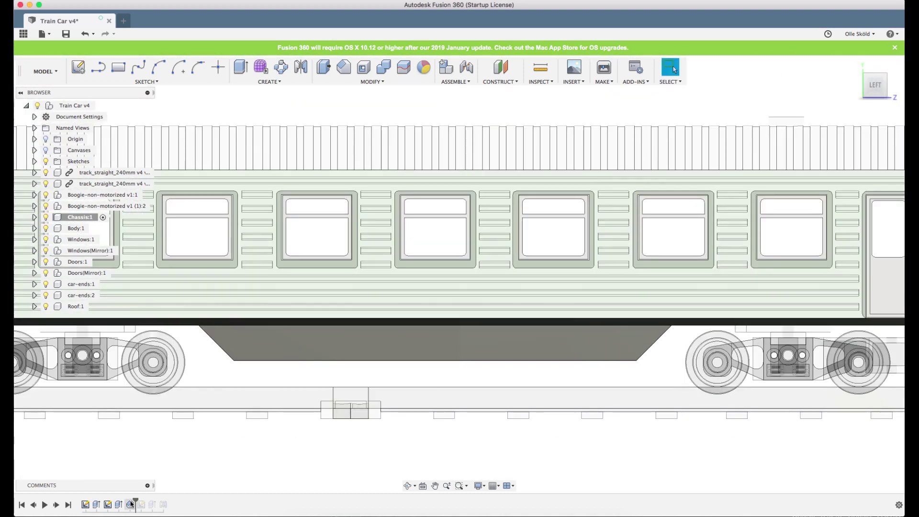
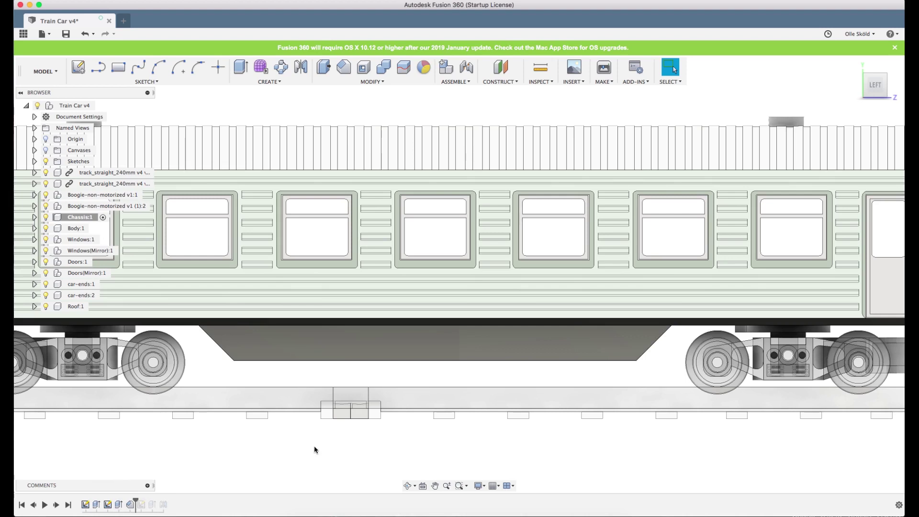
# Roll the history marker forward through Sketch3 to the extrude that follows it, checking the truss sketch along the way.
pyautogui.scroll(-1, 266, 466)
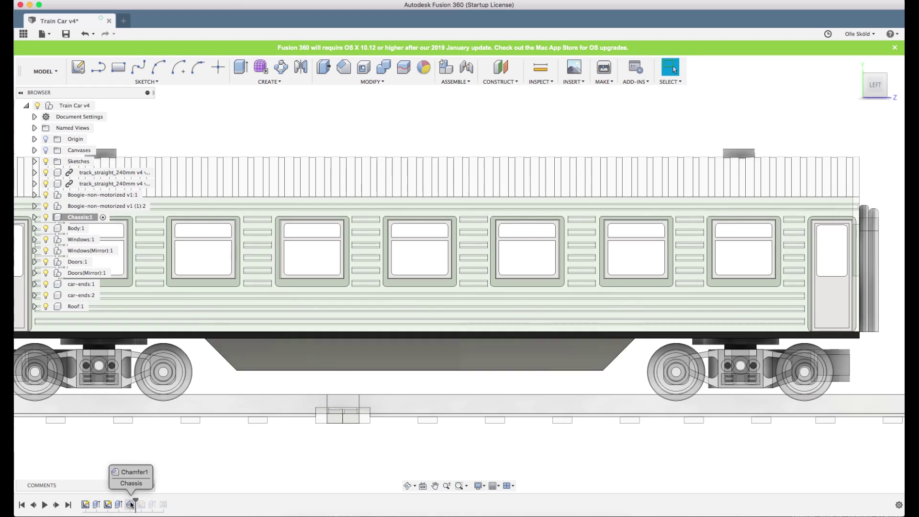
pyautogui.rightClick(142, 505)
pyautogui.click(154, 483)
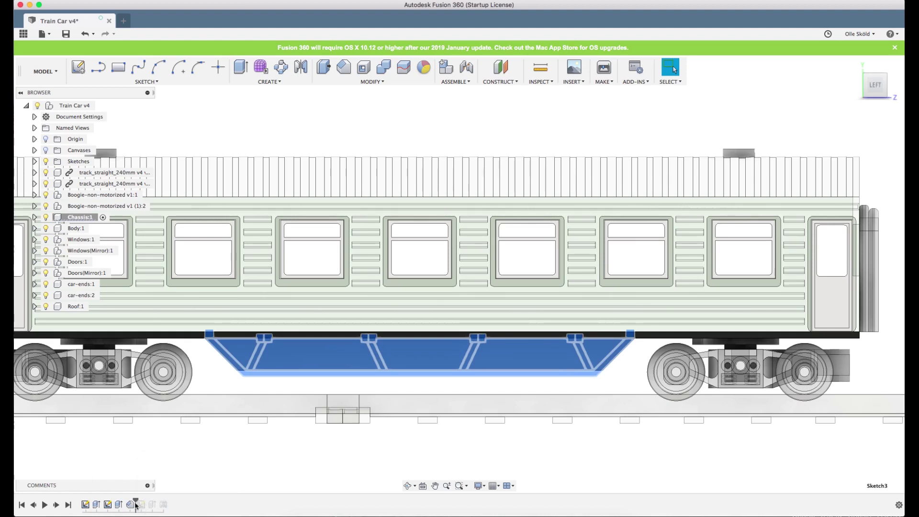
pyautogui.moveTo(135, 503); pyautogui.dragTo(143, 505)
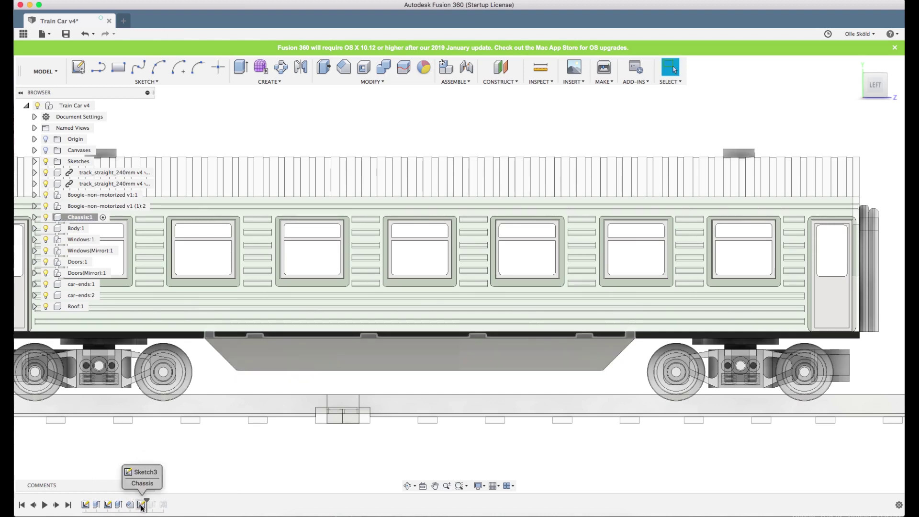
pyautogui.doubleClick(142, 505)
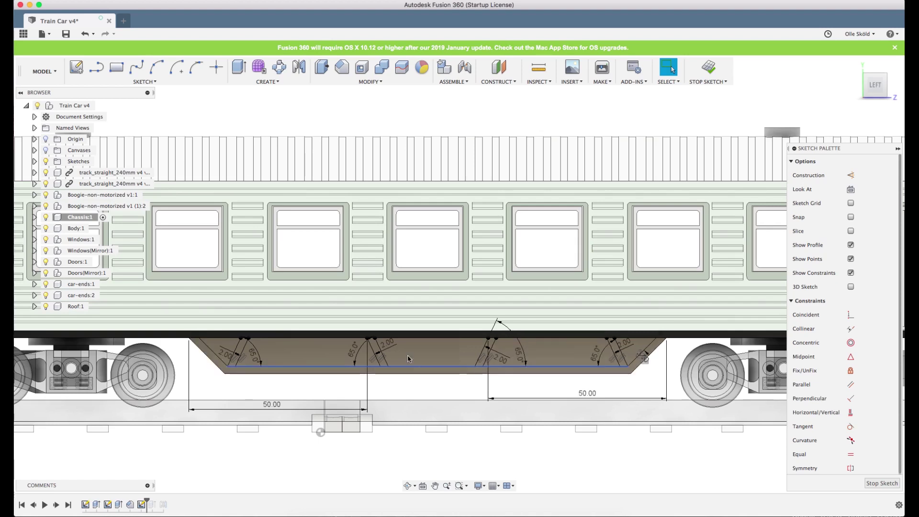
pyautogui.scroll(2, 417, 343)
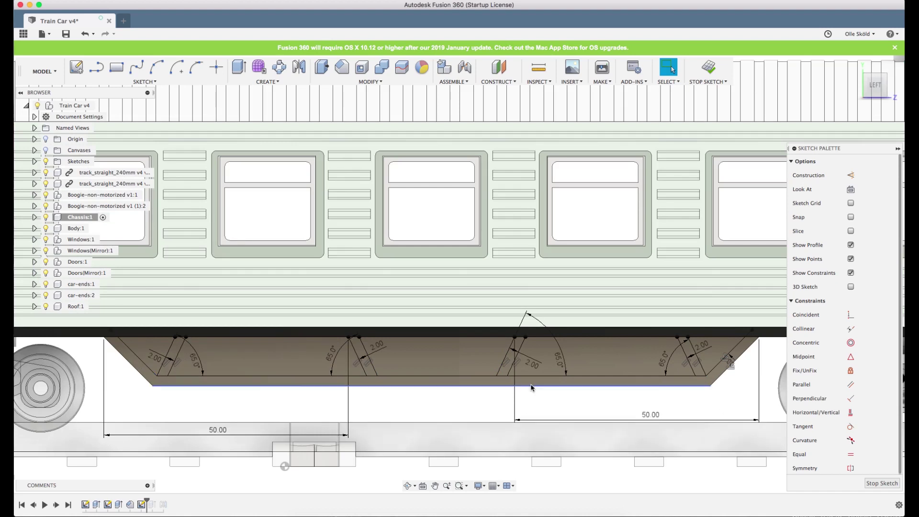
pyautogui.click(883, 482)
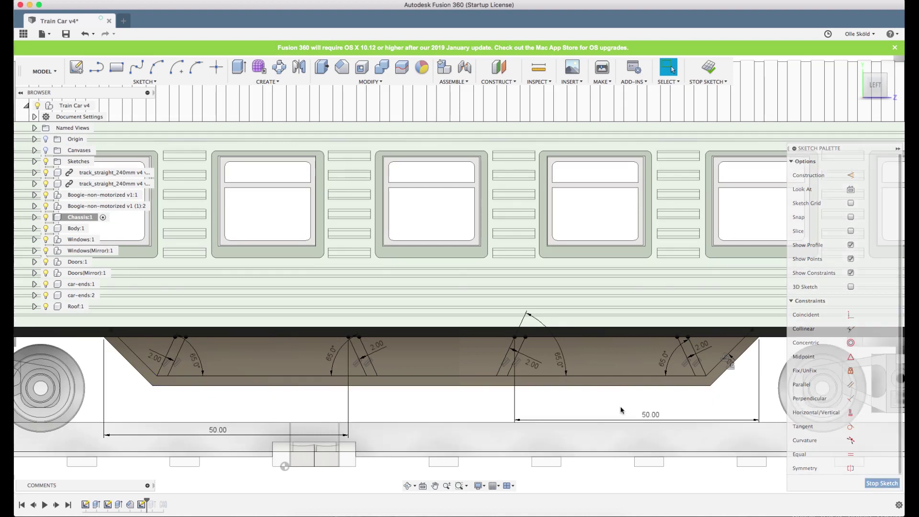
pyautogui.rightClick(151, 510)
pyautogui.click(185, 484)
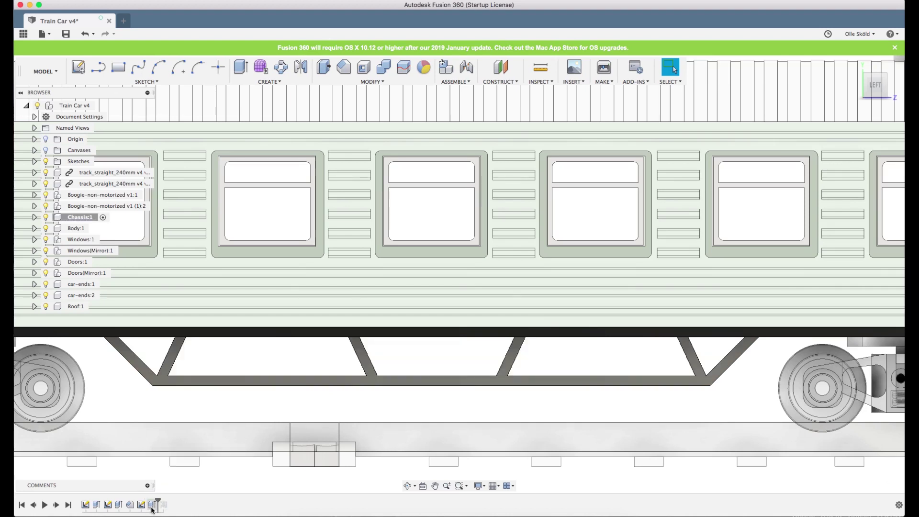
# Roll the chassis history forward to its last feature and activate the top-level Train Car v4 assembly.
pyautogui.rightClick(165, 506)
pyautogui.click(192, 487)
pyautogui.scroll(-6, 506, 344)
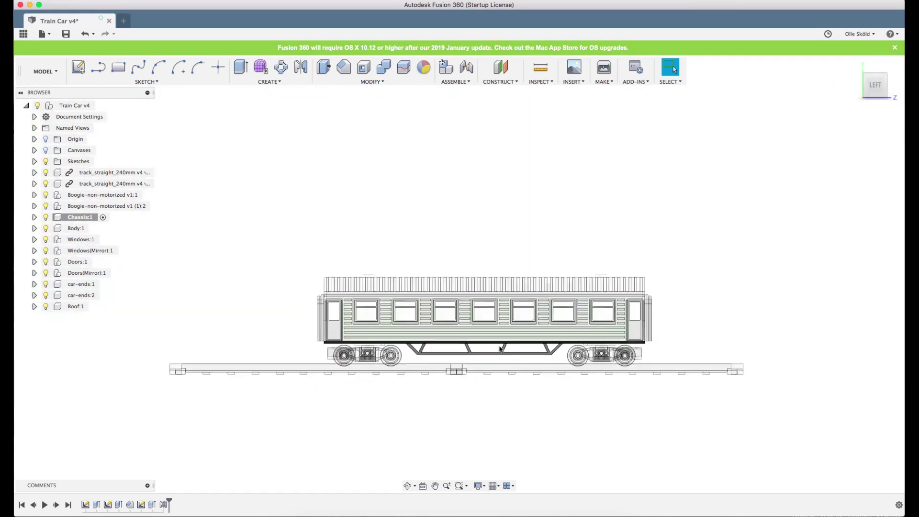
pyautogui.keyDown('shift'); pyautogui.moveTo(499, 349); pyautogui.dragTo(530, 370, button='middle'); pyautogui.keyUp('shift')
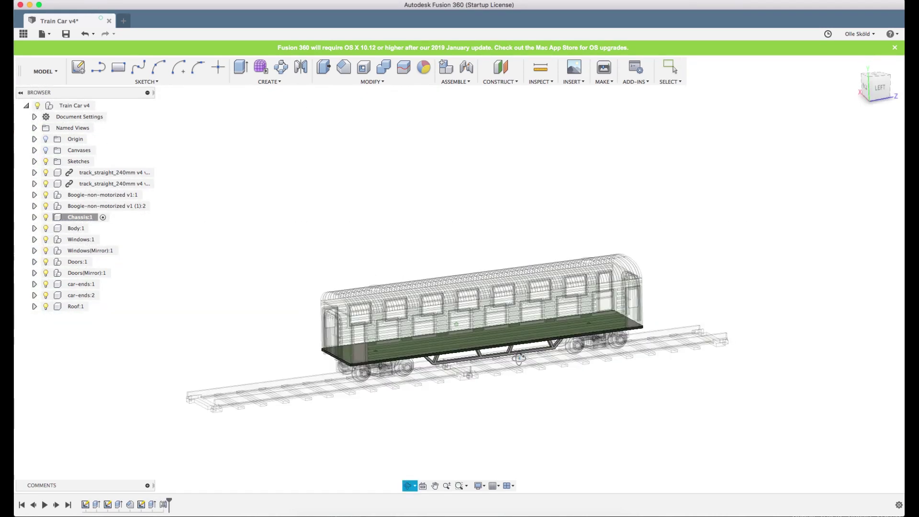
pyautogui.rightClick(77, 107)
pyautogui.click(84, 111)
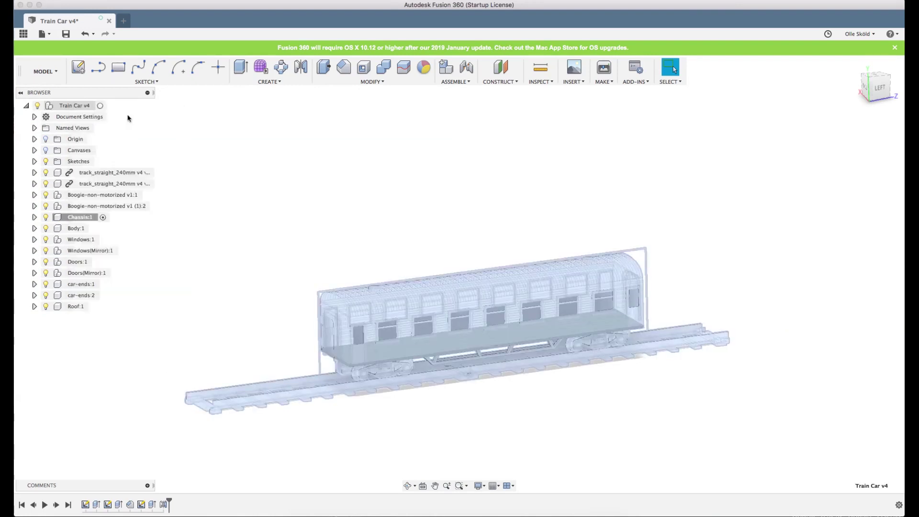
pyautogui.keyDown('shift'); pyautogui.moveTo(387, 214); pyautogui.dragTo(406, 205, button='middle'); pyautogui.keyUp('shift')
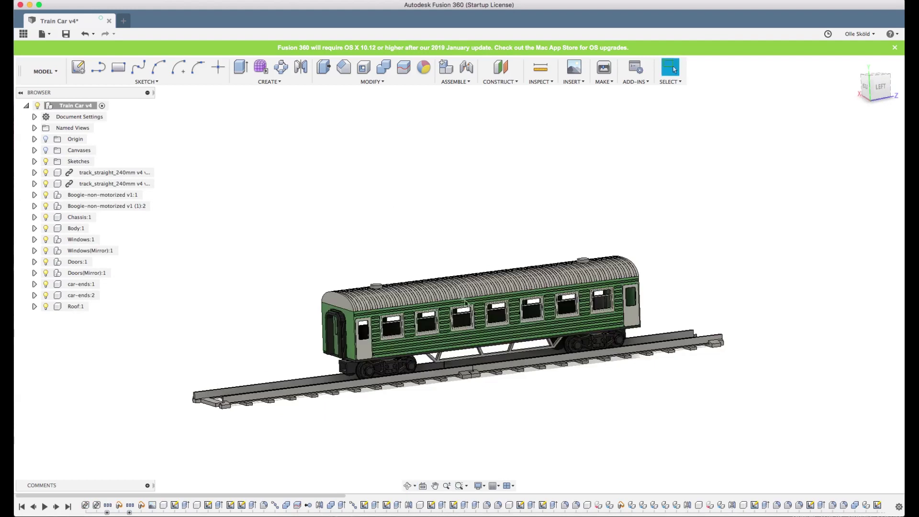
# Apply the Plastic - Glossy (Black) appearance to both truss bodies of the underframe.
pyautogui.scroll(5, 467, 299)
pyautogui.keyDown('shift'); pyautogui.moveTo(470, 297); pyautogui.dragTo(471, 294, button='middle'); pyautogui.keyUp('shift')
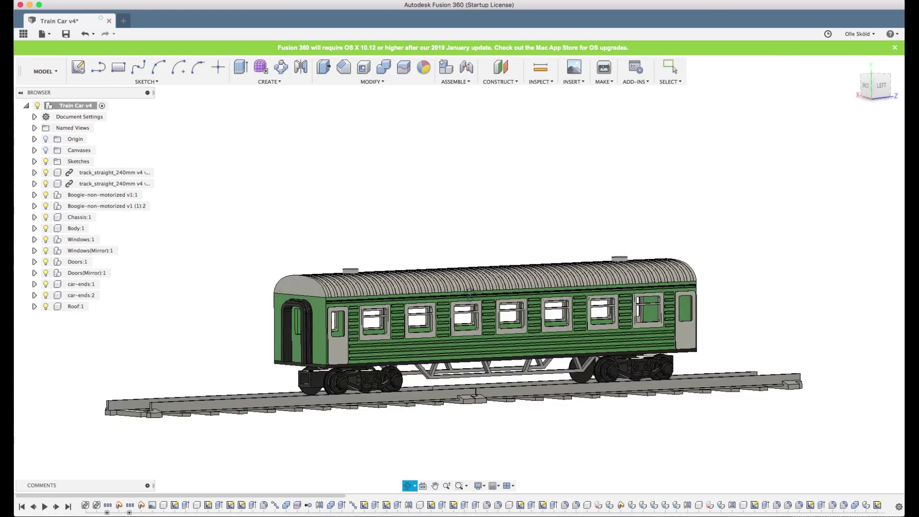
pyautogui.scroll(2, 613, 366)
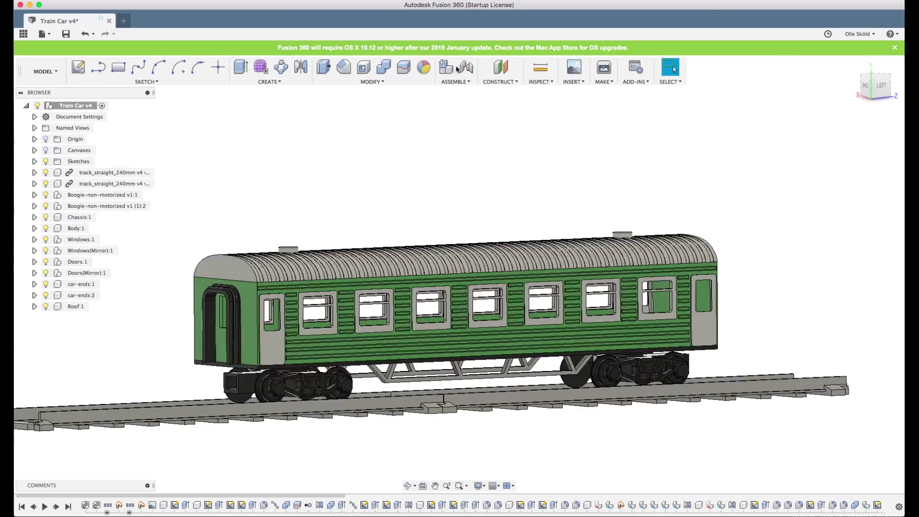
pyautogui.click(424, 67)
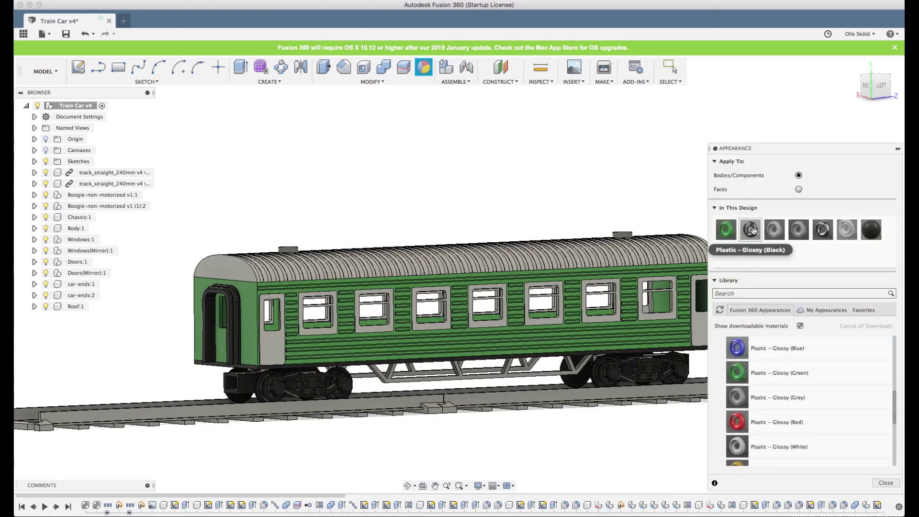
pyautogui.moveTo(754, 231); pyautogui.dragTo(524, 369)
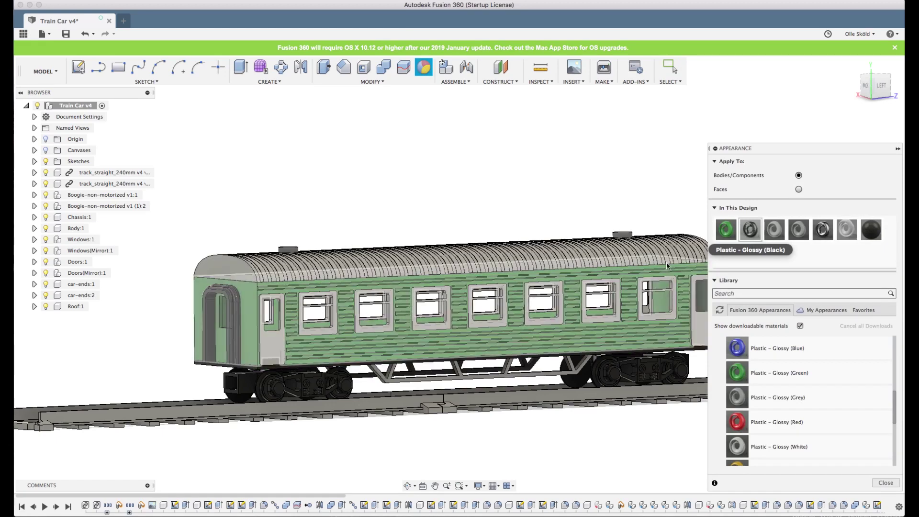
pyautogui.moveTo(754, 231); pyautogui.dragTo(537, 378)
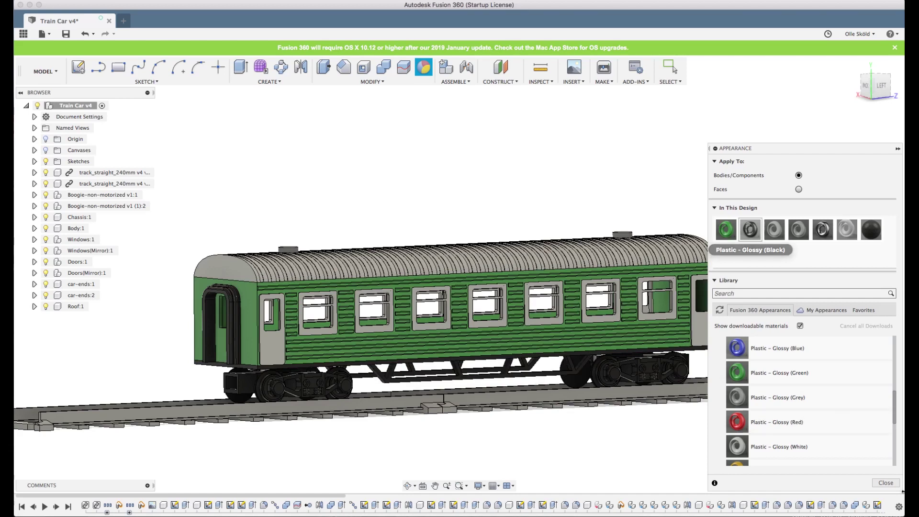
pyautogui.click(884, 481)
# Select the chassis's underside face and hide both track_straight_240mm components beneath the car.
pyautogui.scroll(-3, 684, 249)
pyautogui.keyDown('shift'); pyautogui.moveTo(685, 249); pyautogui.dragTo(565, 309, button='middle'); pyautogui.keyUp('shift')
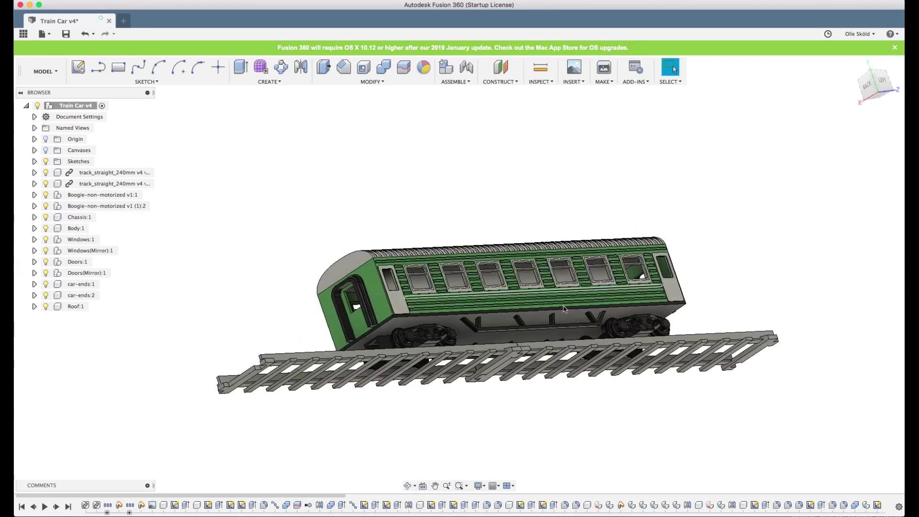
pyautogui.scroll(5, 545, 322)
pyautogui.click(452, 321)
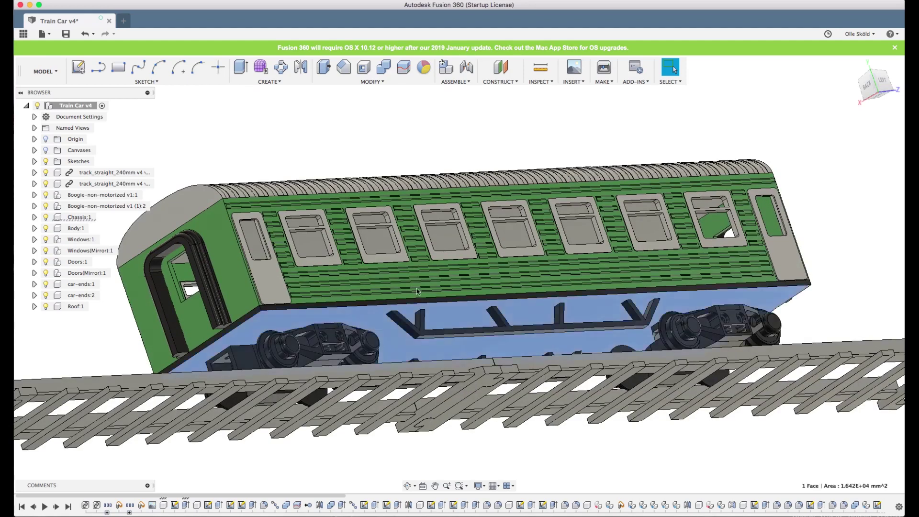
pyautogui.click(46, 183)
pyautogui.click(46, 172)
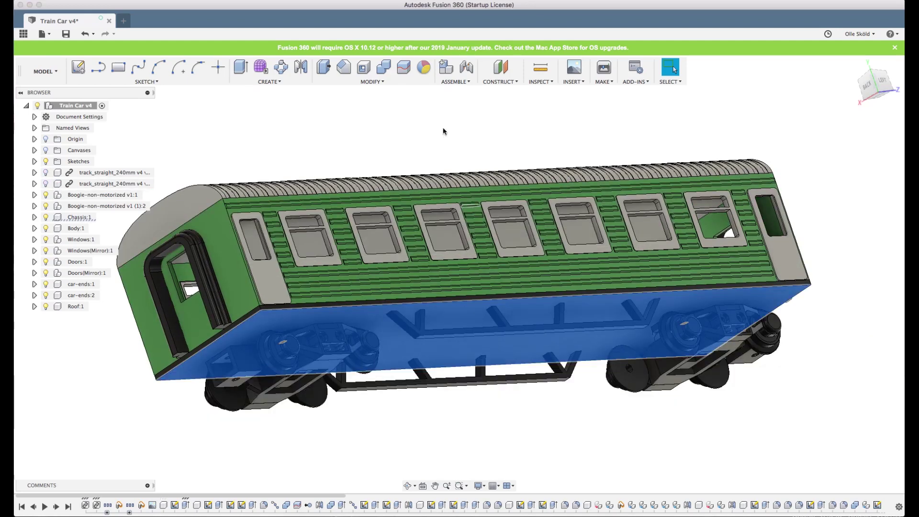
# Activate the Chassis component and start a new sketch on the underside face of its floor plate.
pyautogui.rightClick(77, 218)
pyautogui.click(83, 226)
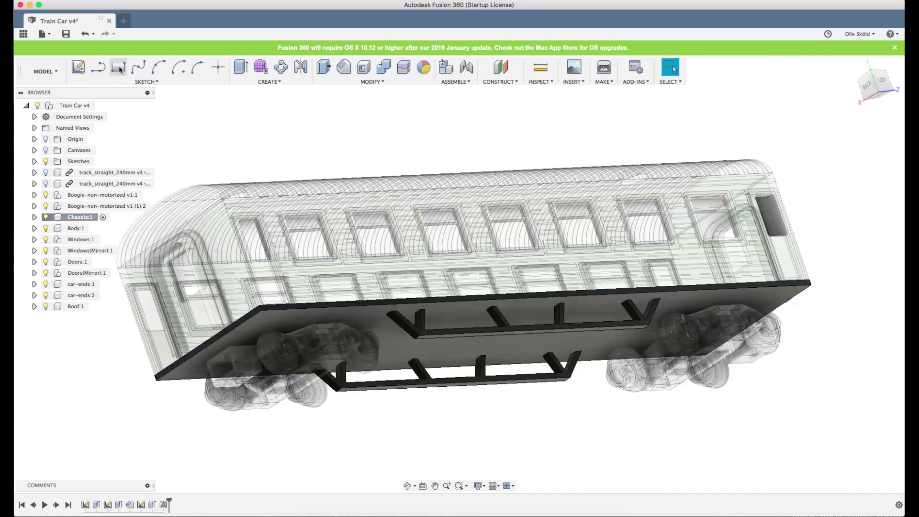
pyautogui.click(77, 68)
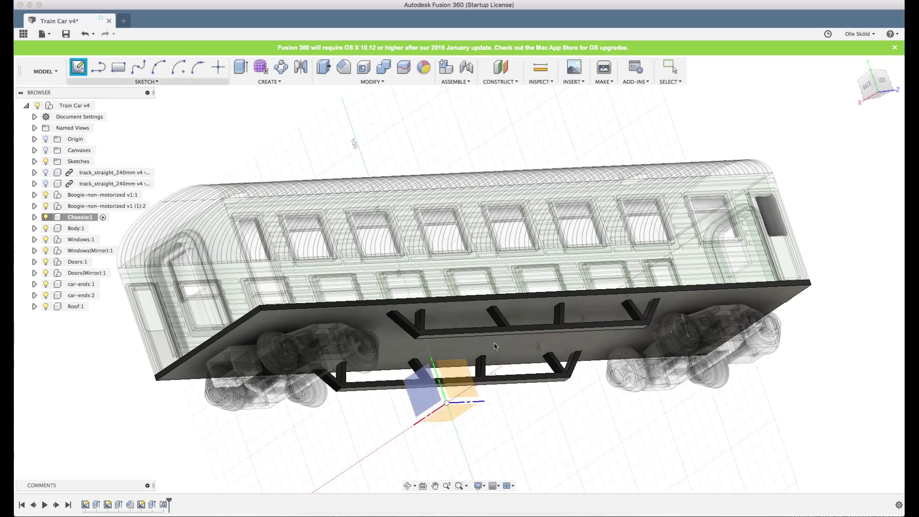
pyautogui.click(352, 361)
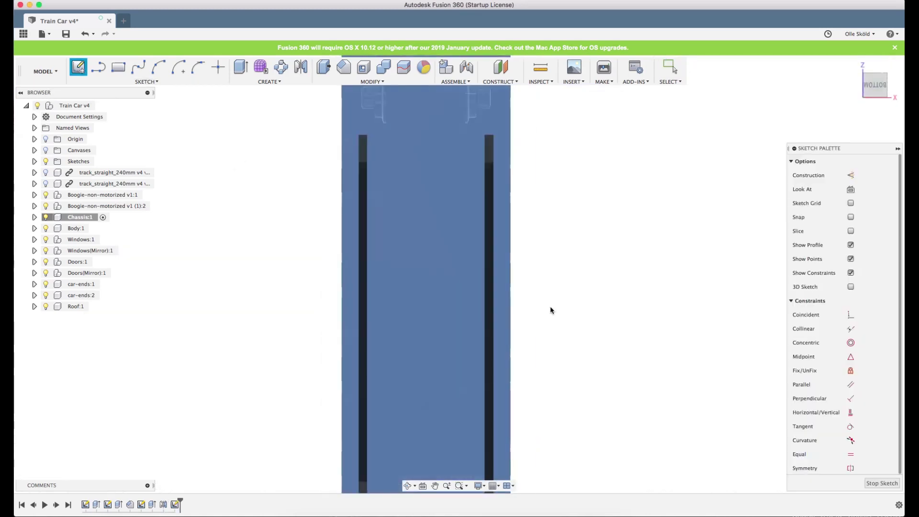
pyautogui.scroll(3, 424, 187)
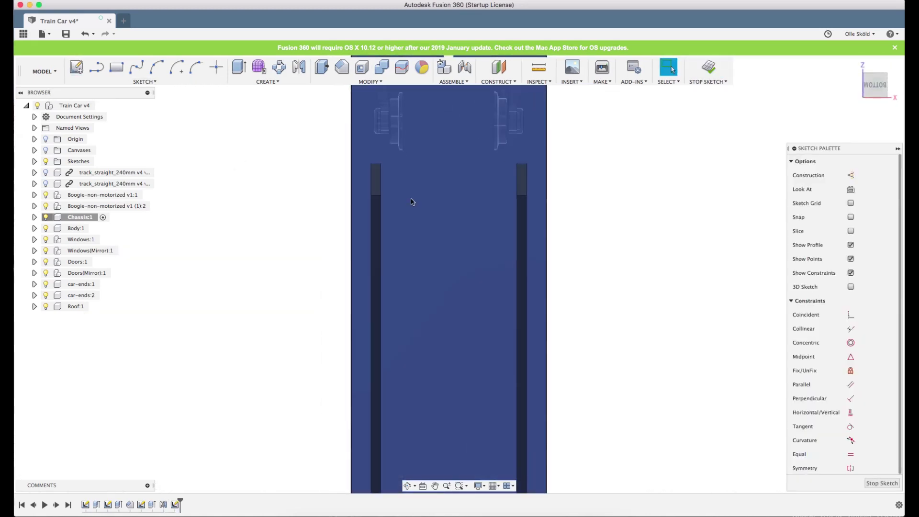
pyautogui.scroll(-5, 411, 201)
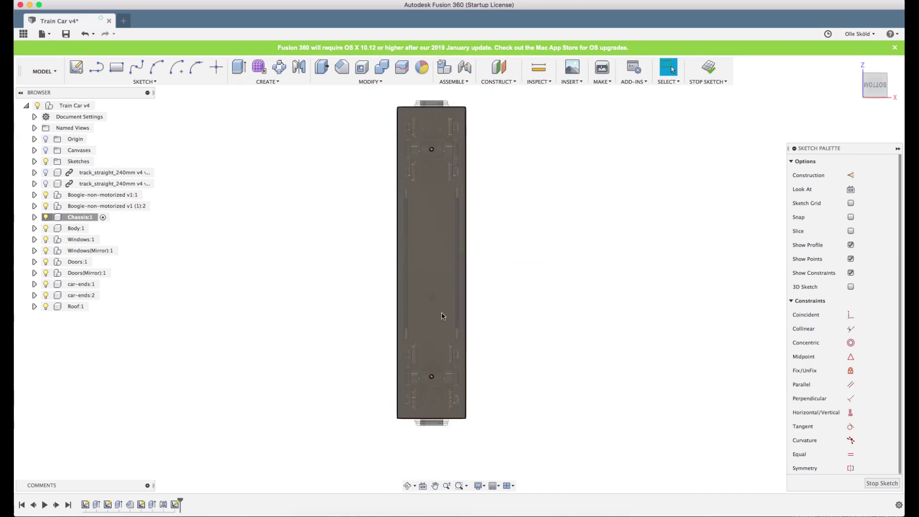
# Expand the chassis's sketches and show Sketch2, leaving Sketch3 hidden, as a reference for the bogie clearance circles.
pyautogui.click(35, 216)
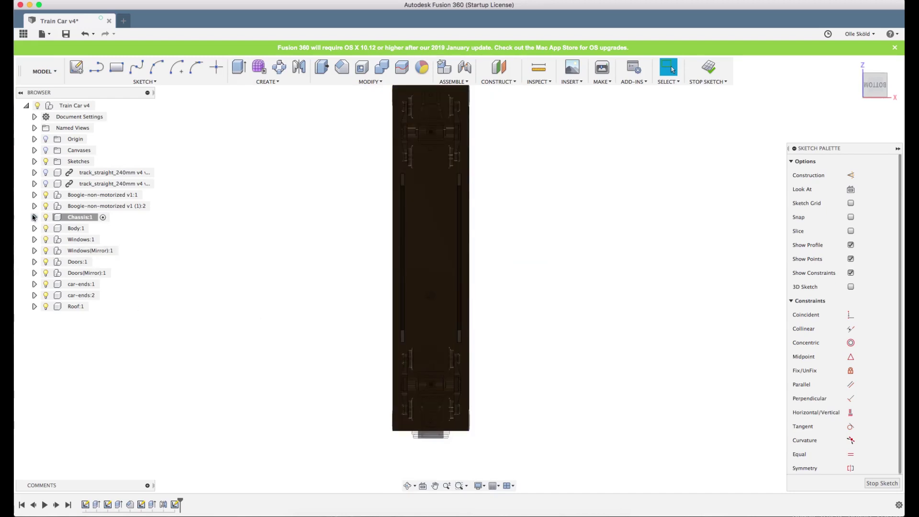
pyautogui.click(43, 284)
pyautogui.click(43, 284)
pyautogui.click(42, 284)
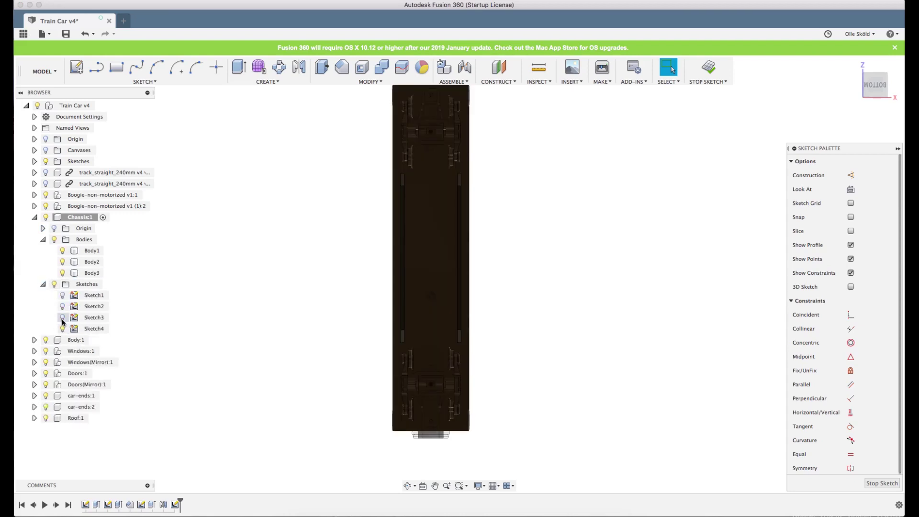
pyautogui.click(63, 318)
pyautogui.click(63, 307)
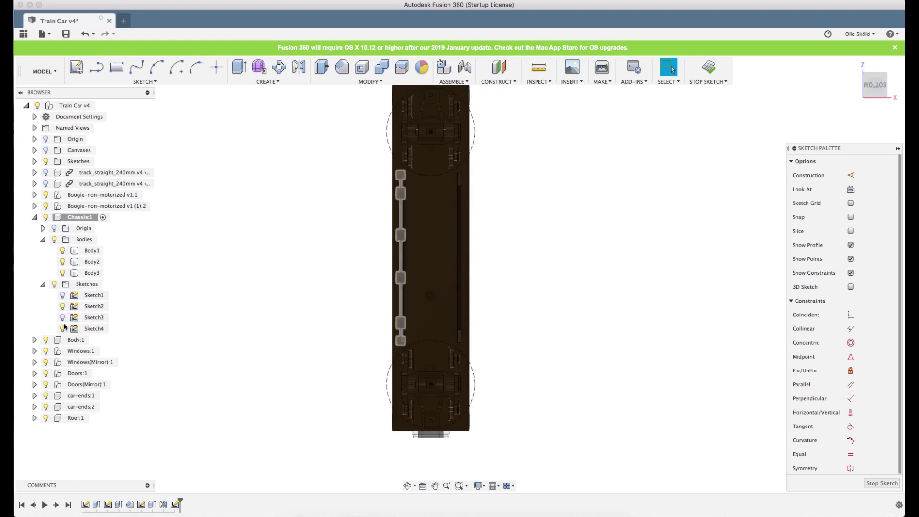
pyautogui.scroll(4, 443, 344)
pyautogui.scroll(-5, 435, 348)
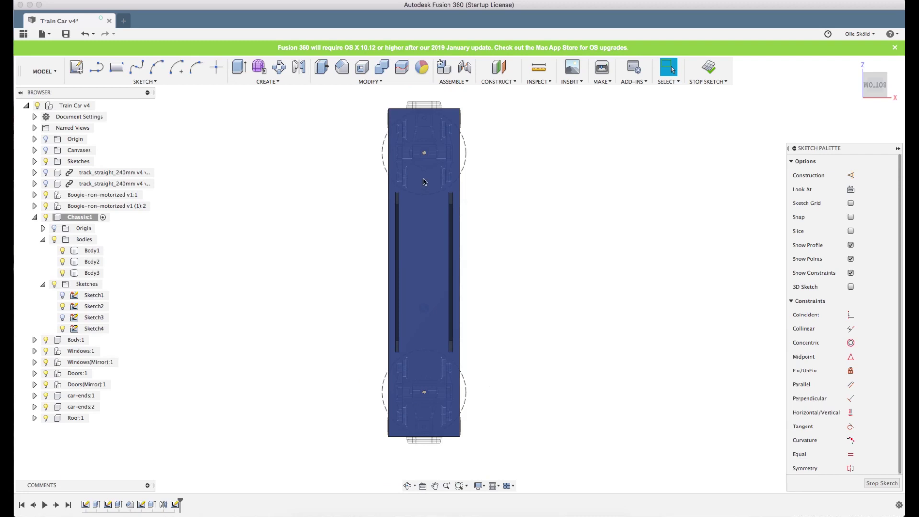
pyautogui.scroll(5, 423, 182)
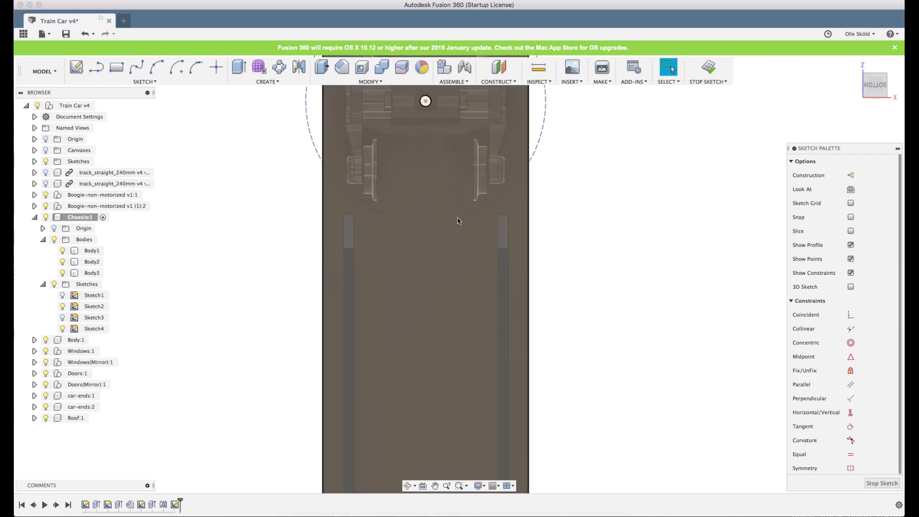
pyautogui.scroll(-2, 422, 225)
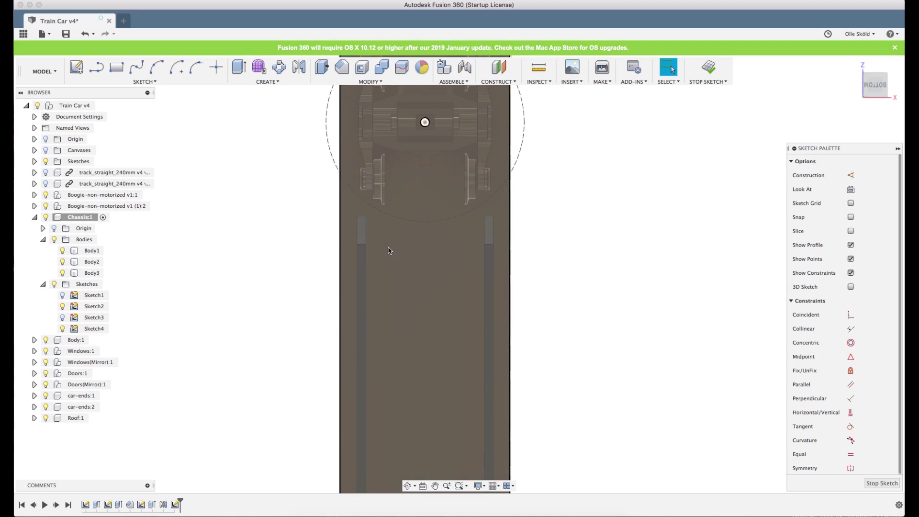
# Hide the roof and sketch a rectangle about 35 mm wide and 61 mm long between the two trusses on the chassis underside.
pyautogui.press('r')
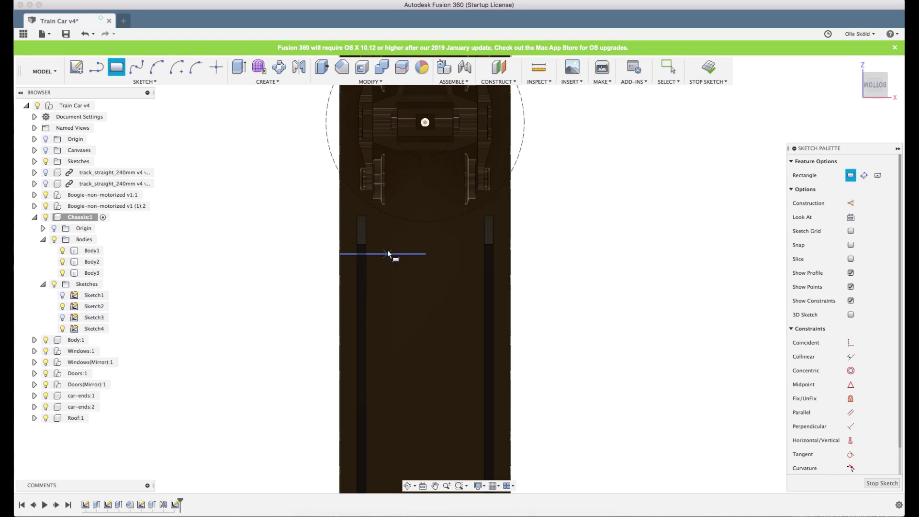
pyautogui.click(46, 419)
pyautogui.scroll(-2, 383, 246)
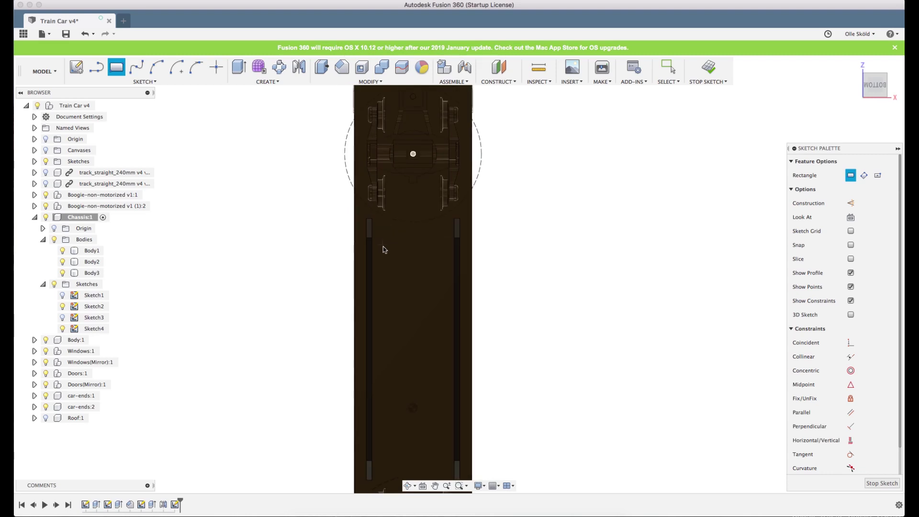
pyautogui.scroll(2, 383, 246)
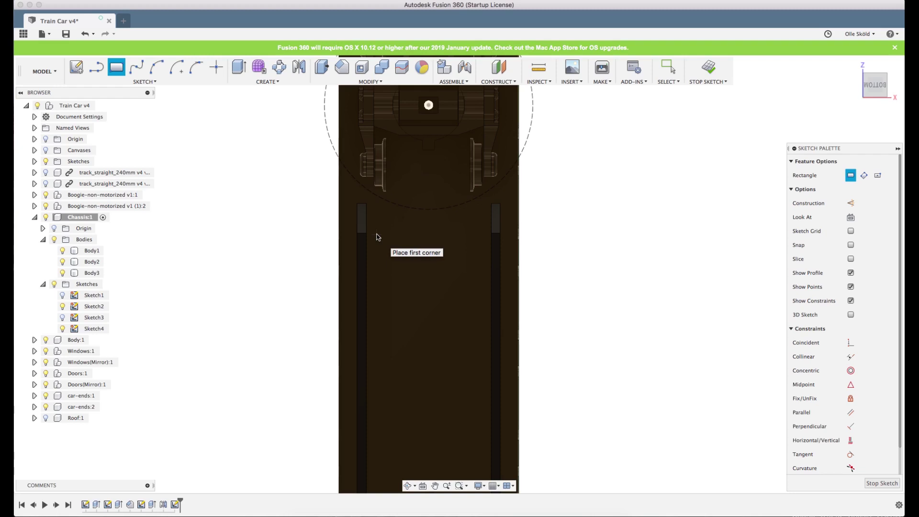
pyautogui.scroll(-2, 378, 235)
pyautogui.click(377, 234)
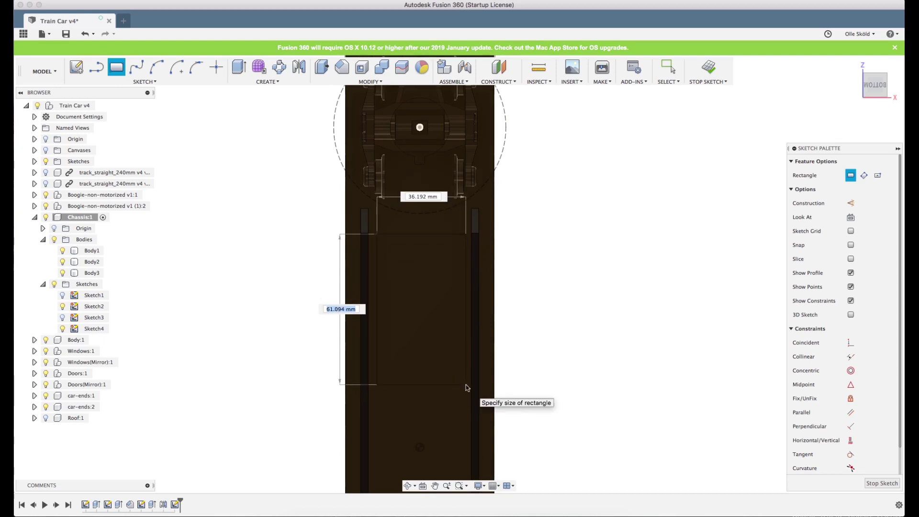
pyautogui.write('60')
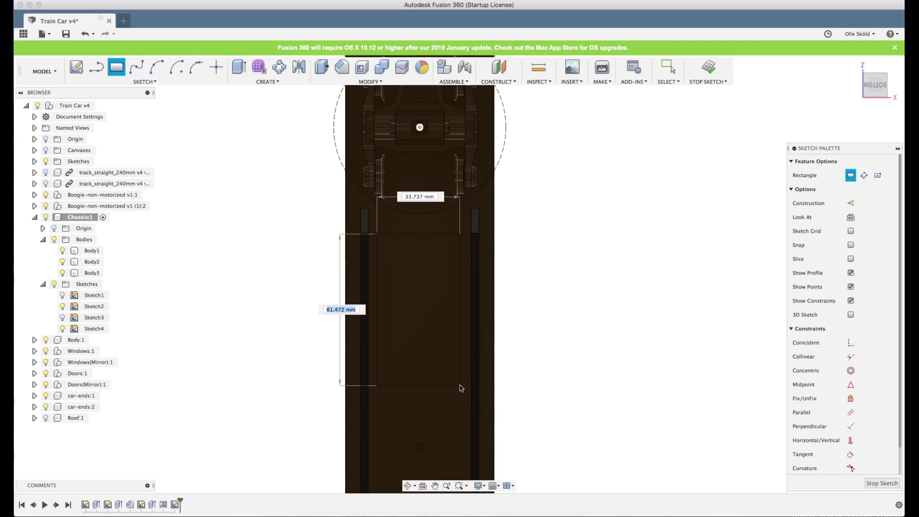
pyautogui.press('Return')
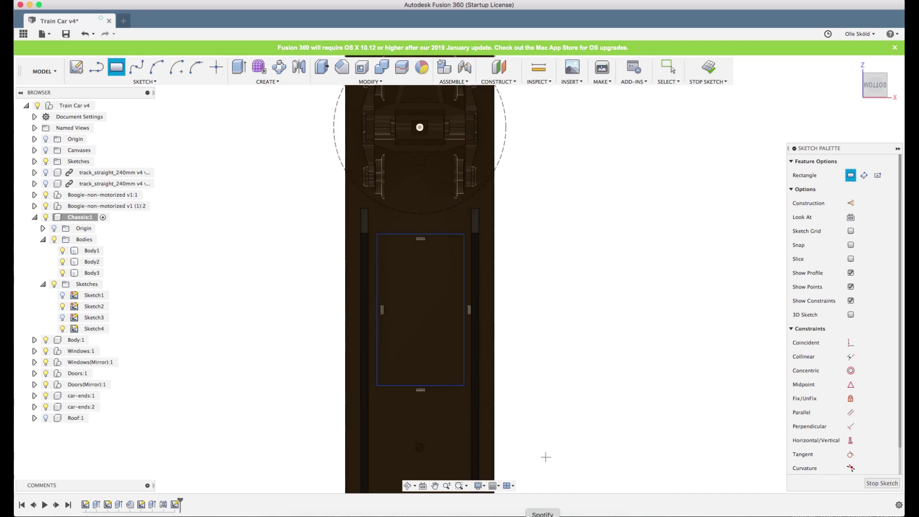
# Switch to Firefox, search Google Images for "aaa battery size" and open the Panasonic AAA dimension drawing.
pyautogui.click(570, 516)
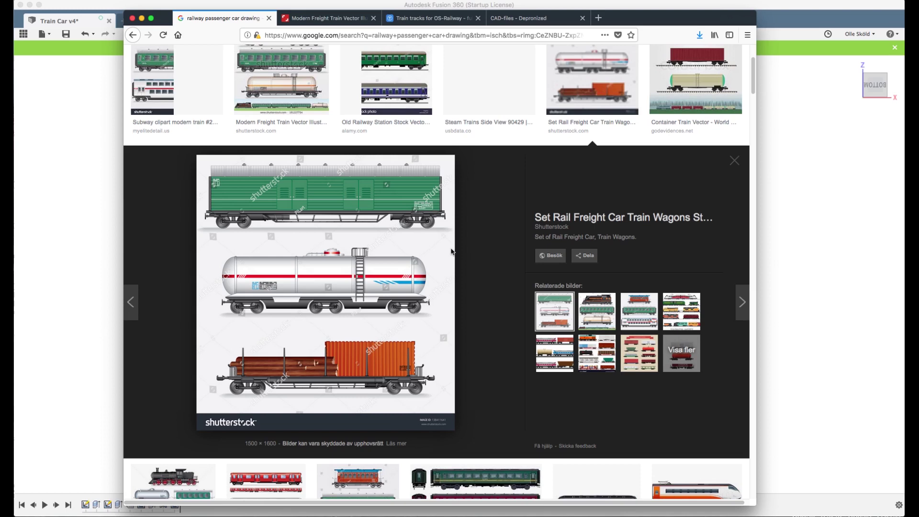
pyautogui.press('super+t')
pyautogui.click(384, 89)
pyautogui.write('aaa ')
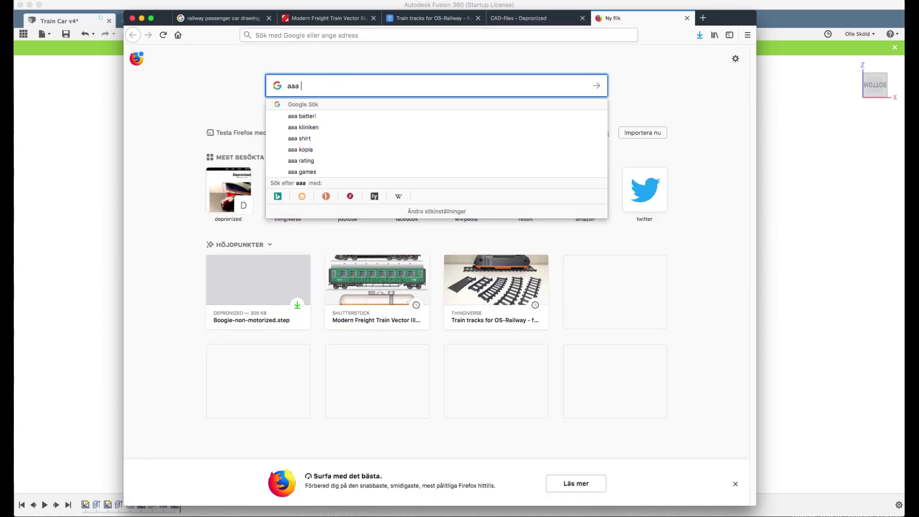
pyautogui.write('batte')
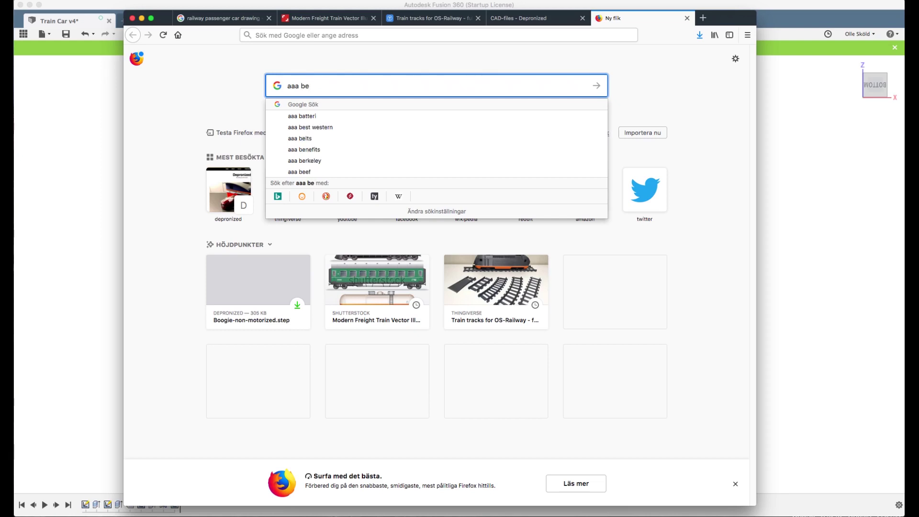
pyautogui.write('r size')
pyautogui.press('Return')
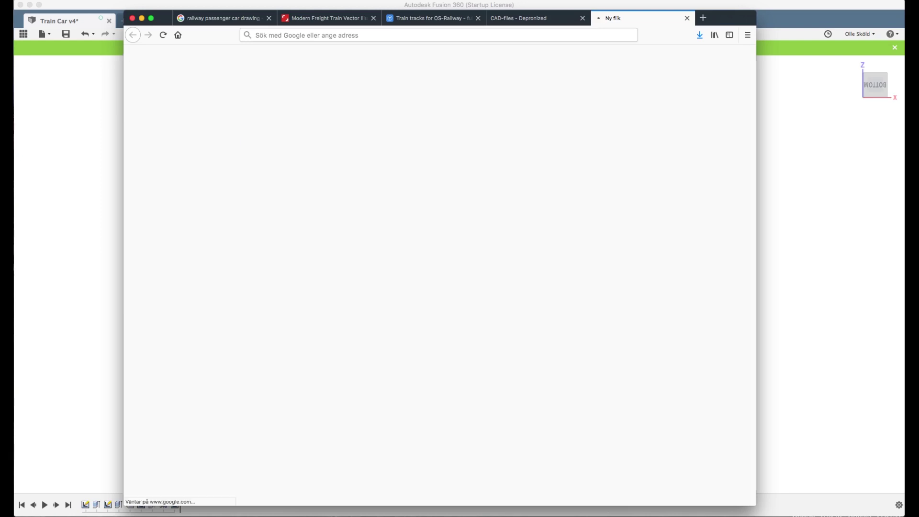
pyautogui.click(232, 91)
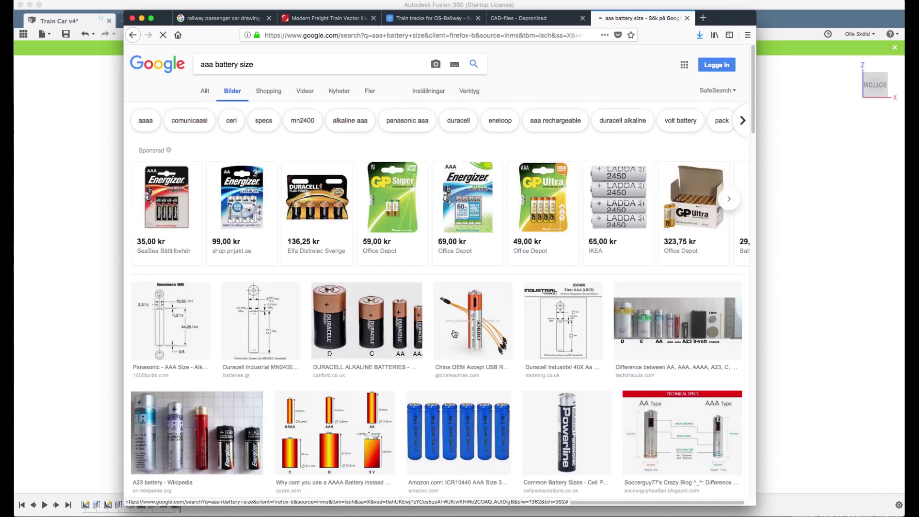
pyautogui.click(199, 385)
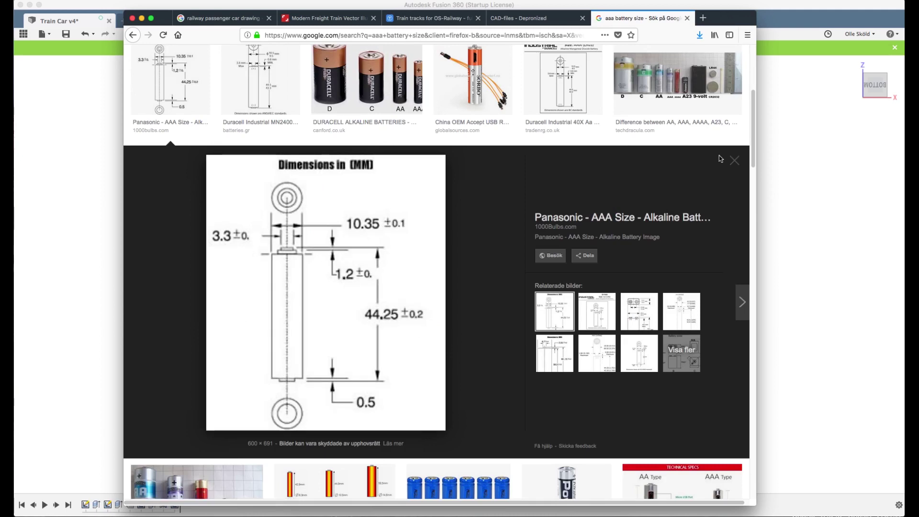
# Switch back to Fusion 360 and dimension one long side of the rectangle 12 mm from the nearest chassis edge.
pyautogui.click(775, 16)
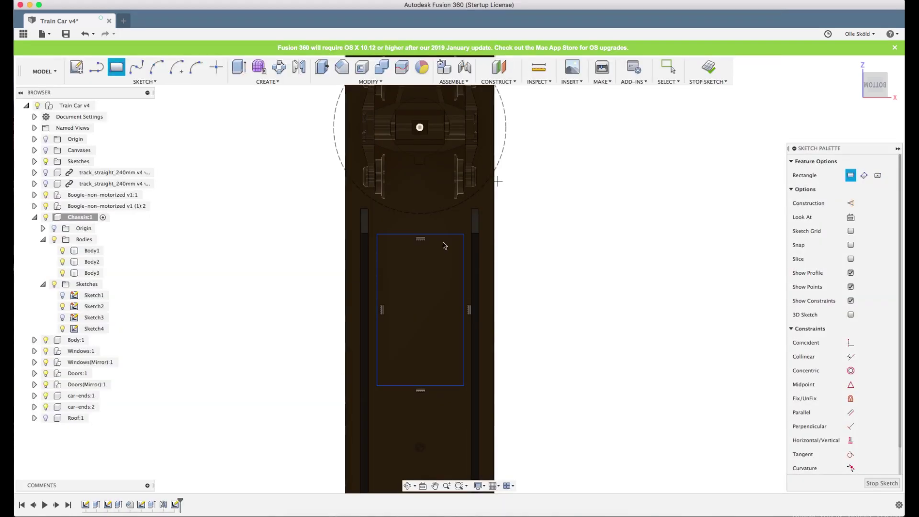
pyautogui.scroll(3, 383, 357)
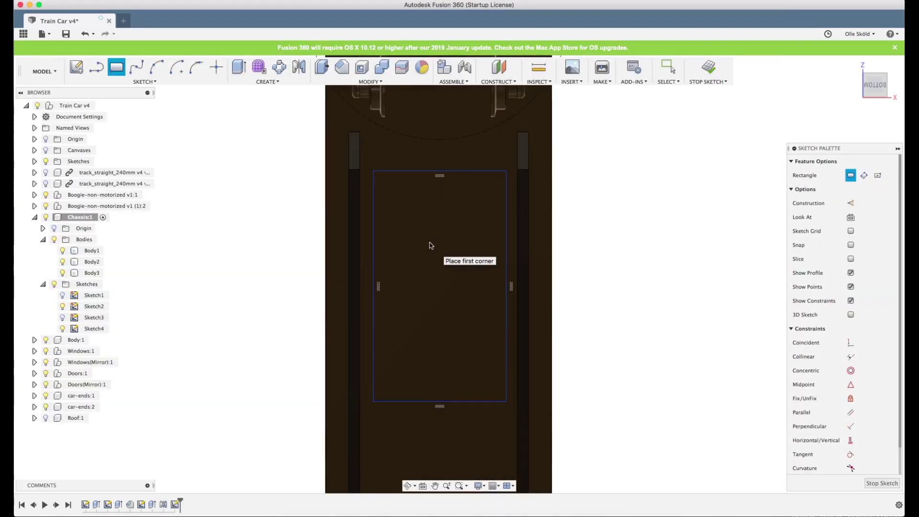
pyautogui.scroll(-1, 428, 244)
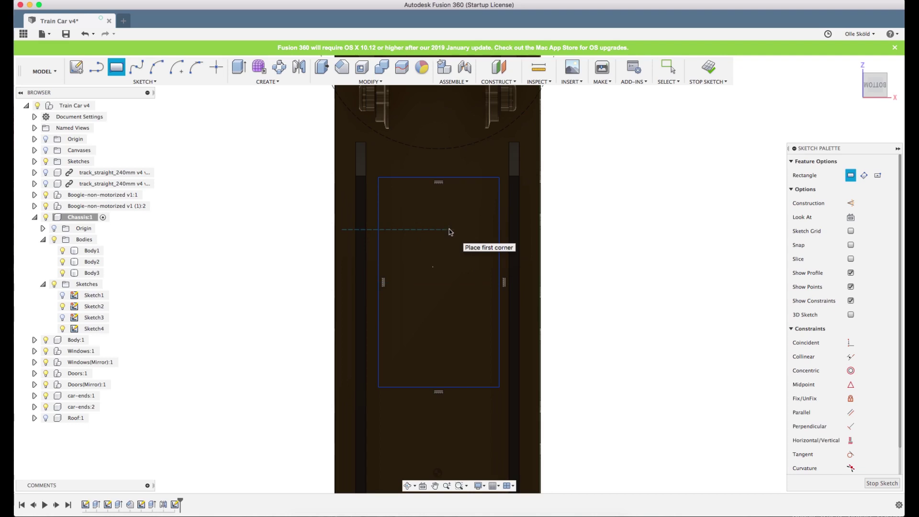
pyautogui.press('Escape')
pyautogui.click(378, 248)
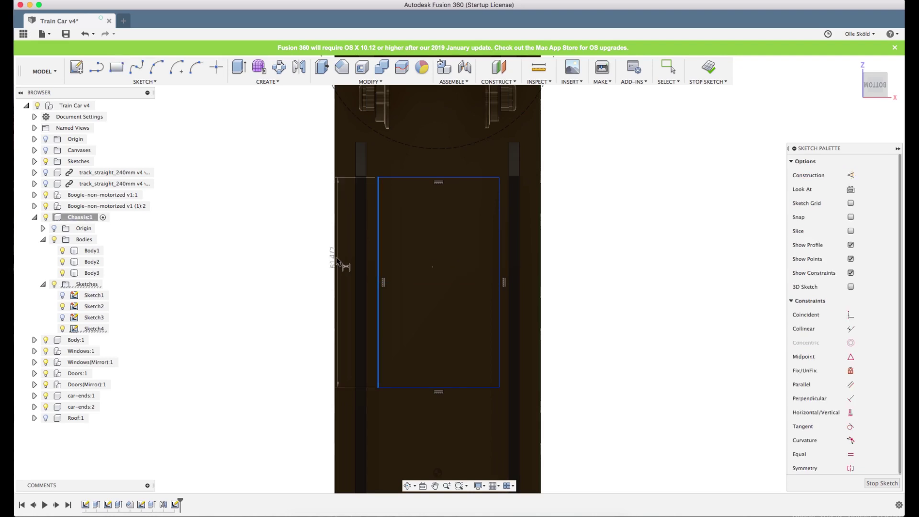
pyautogui.click(335, 261)
pyautogui.click(293, 299)
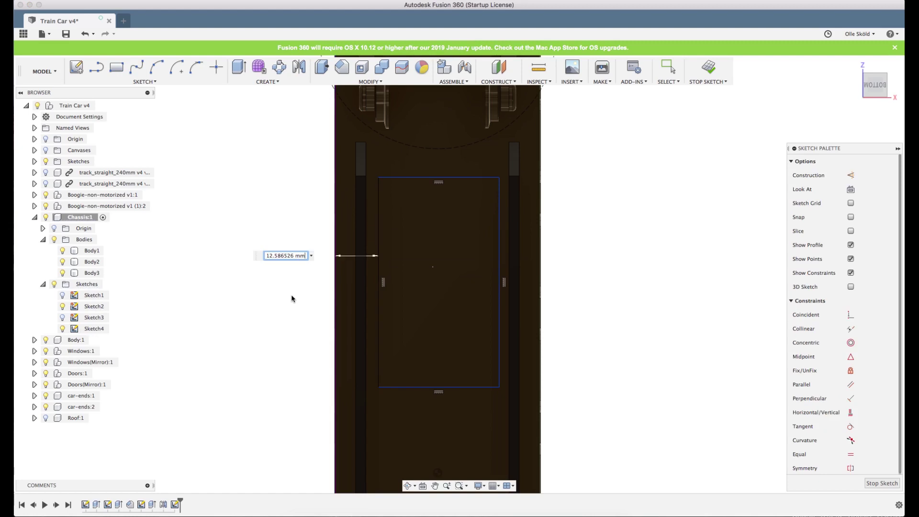
pyautogui.write('12')
pyautogui.press('Return')
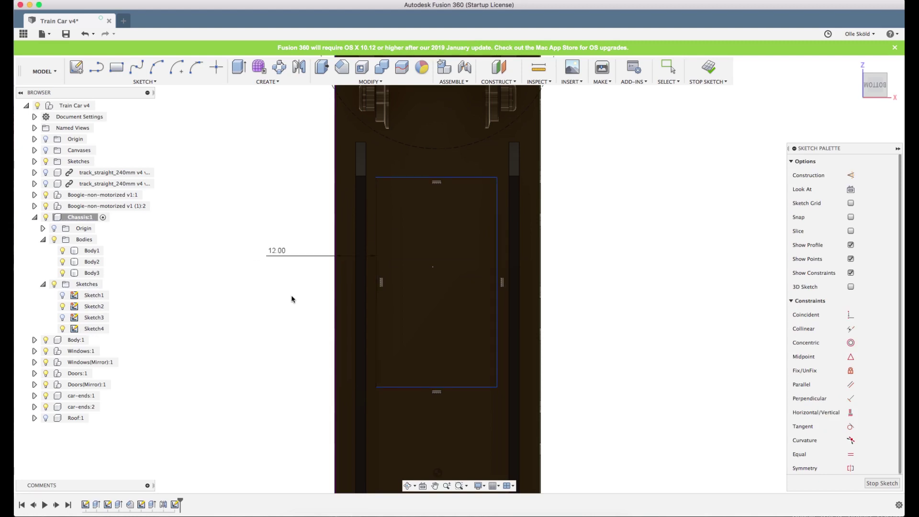
# Dimension the rectangle's opposite long side 12 mm from the other chassis edge.
pyautogui.click(498, 226)
pyautogui.click(542, 229)
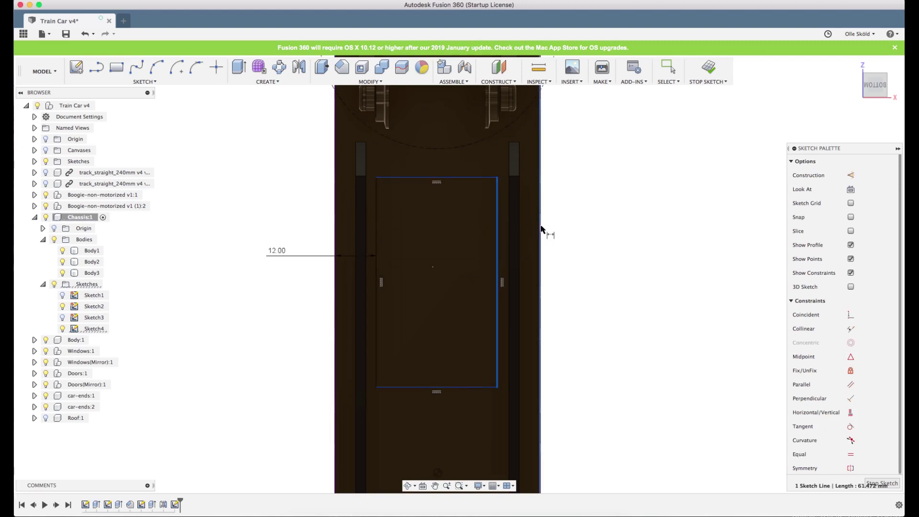
pyautogui.click(572, 260)
pyautogui.write('12')
pyautogui.press('Return')
# Dimension the distance between the rectangle's two short sides and set it to 60 mm.
pyautogui.click(467, 177)
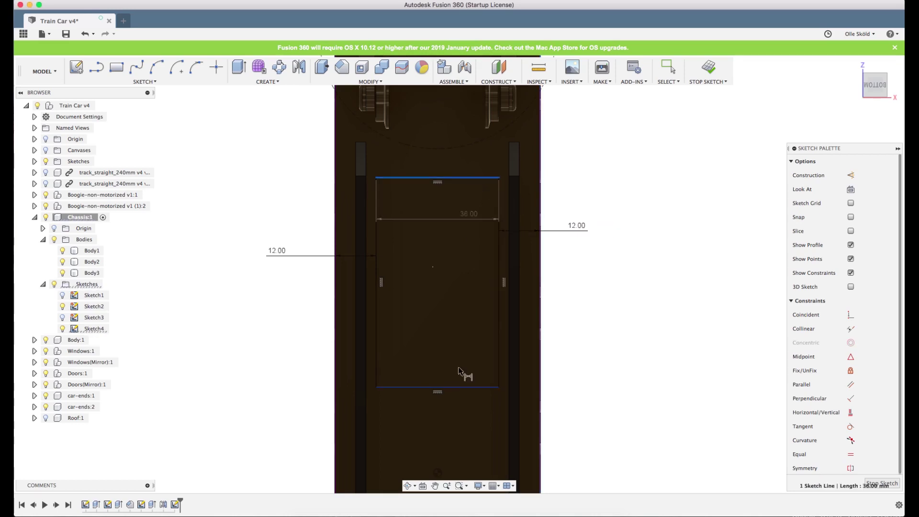
pyautogui.click(468, 386)
pyautogui.click(645, 353)
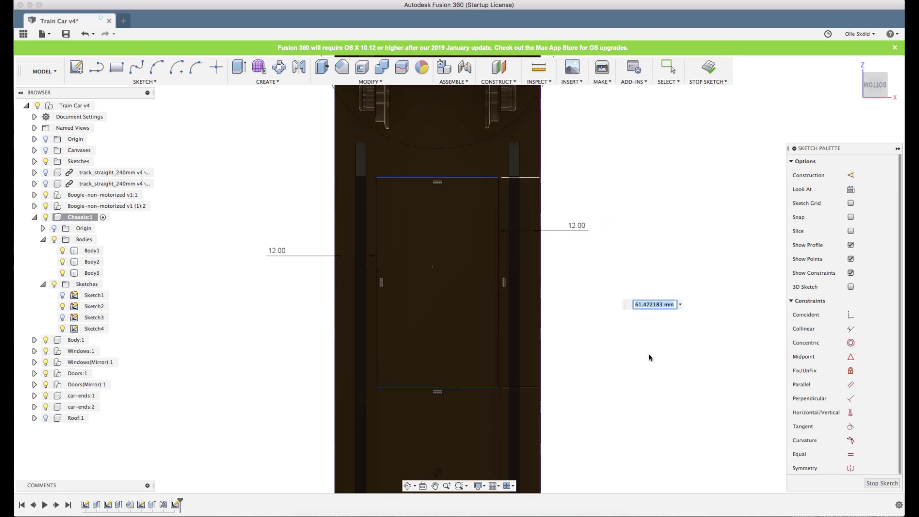
pyautogui.write('60')
pyautogui.press('Return')
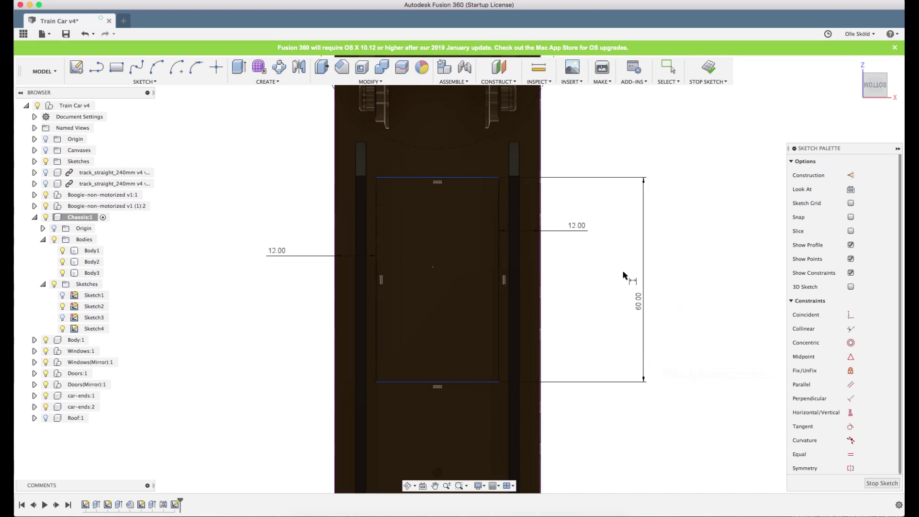
# Dimension the rectangle's short side nearest the bogie 45 mm from that bogie's centre point.
pyautogui.scroll(-3, 479, 219)
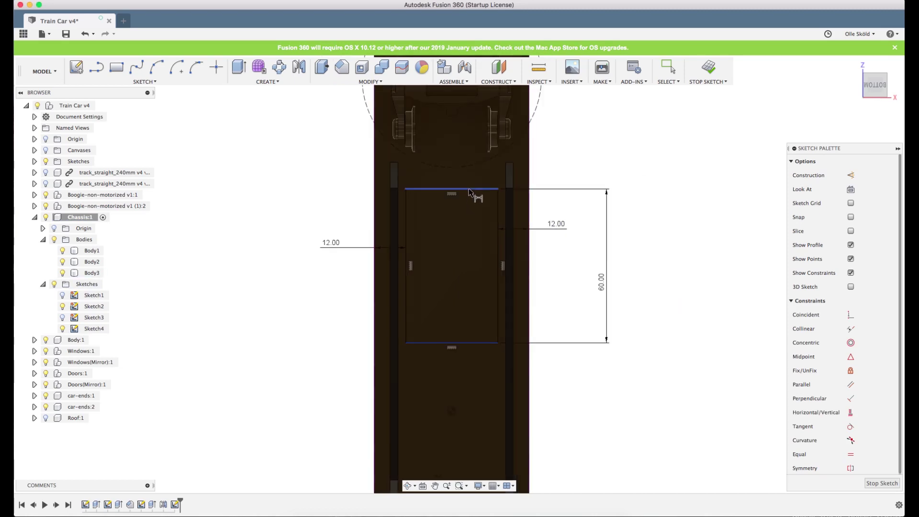
pyautogui.click(442, 221)
pyautogui.click(446, 146)
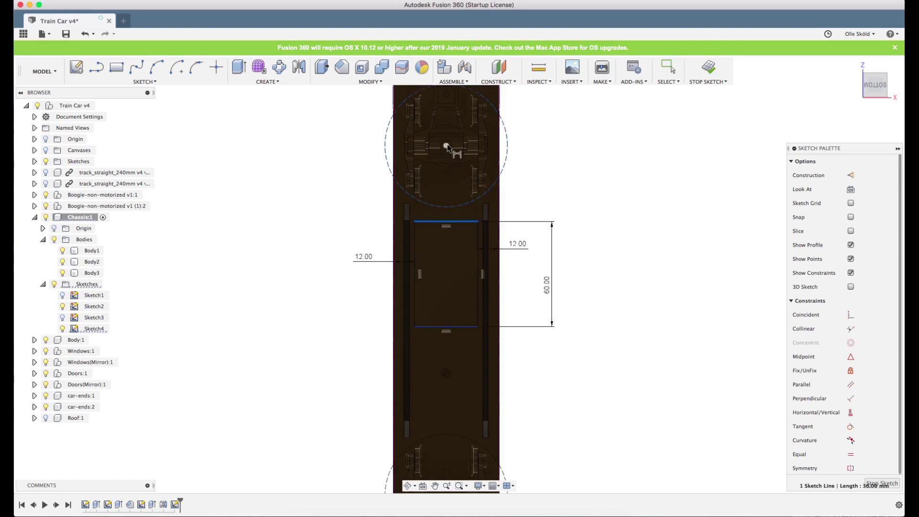
pyautogui.click(605, 179)
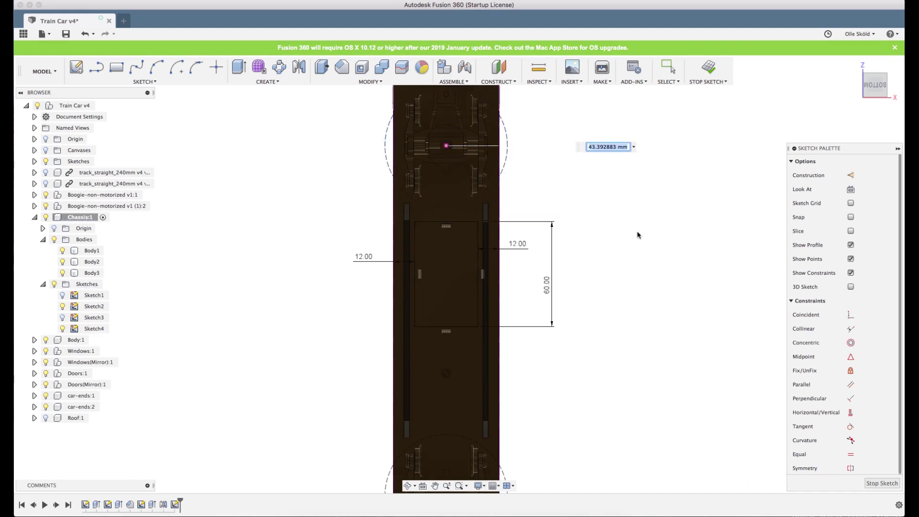
pyautogui.write('45')
pyautogui.press('Return')
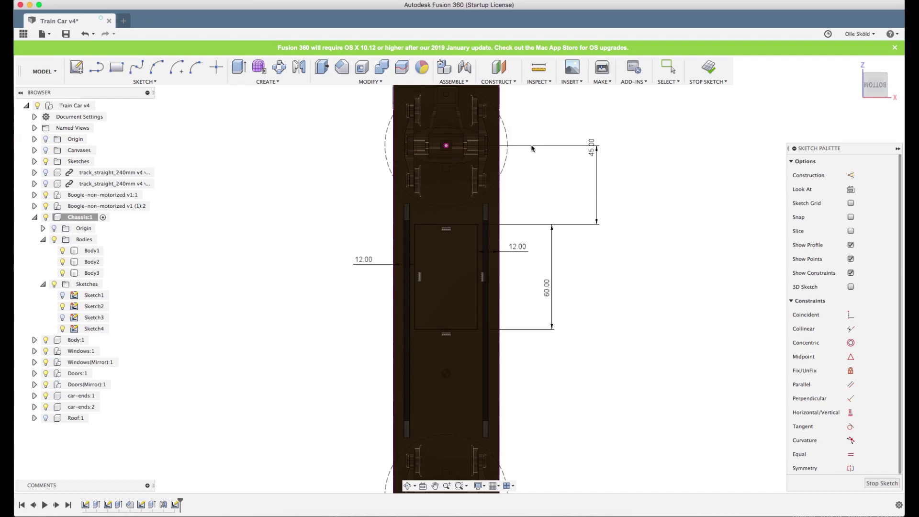
pyautogui.scroll(-2, 532, 143)
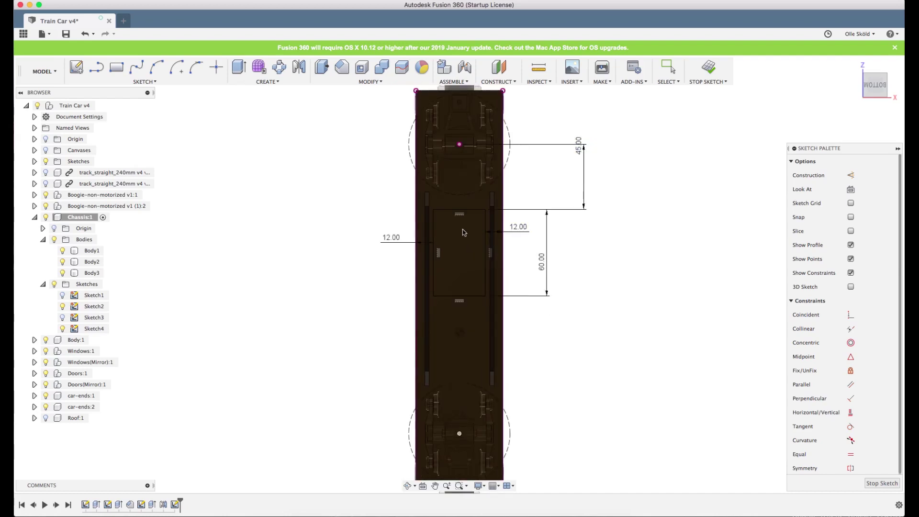
pyautogui.scroll(3, 455, 247)
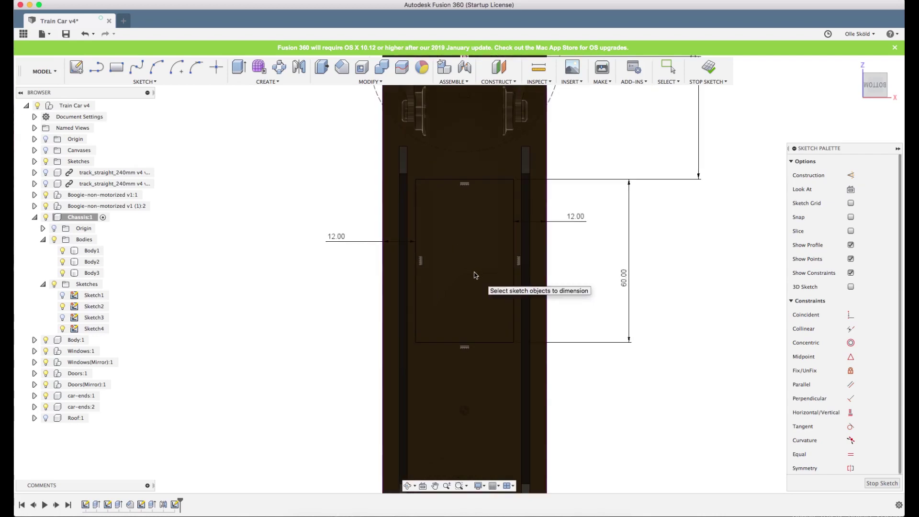
pyautogui.scroll(-1, 459, 271)
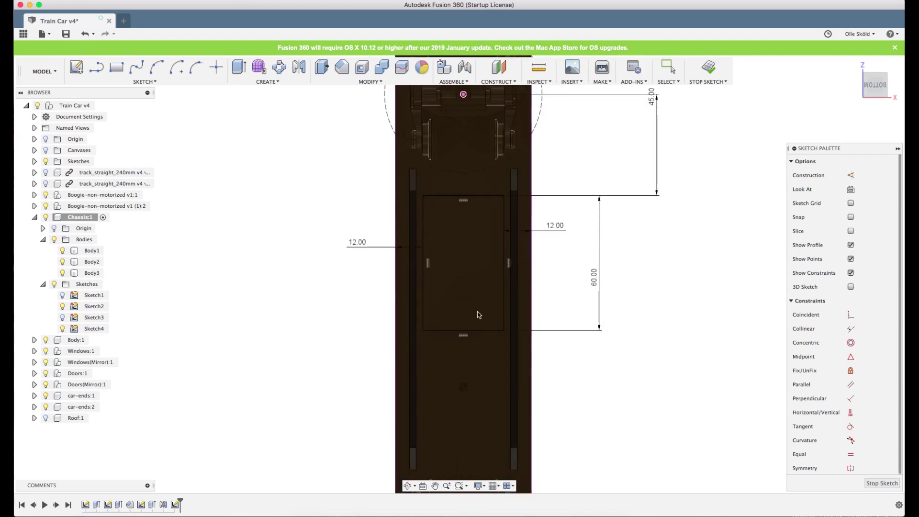
pyautogui.scroll(2, 478, 244)
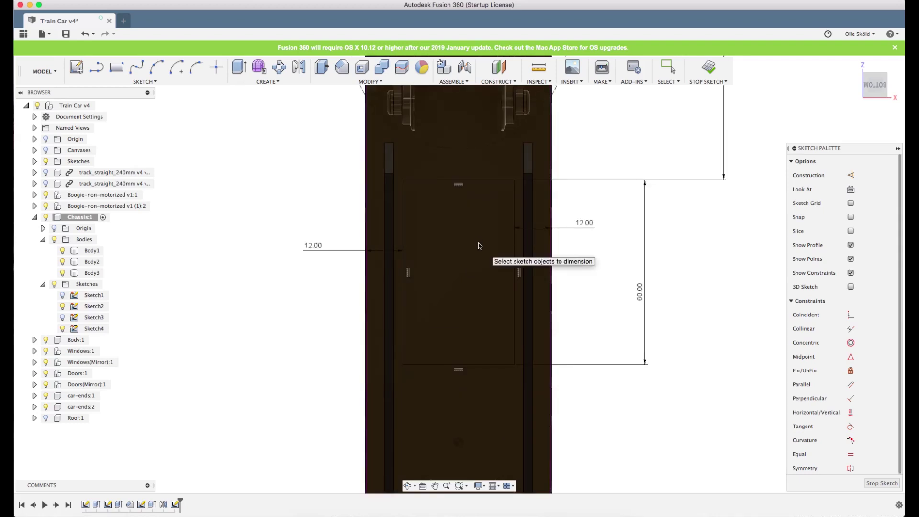
pyautogui.press('e')
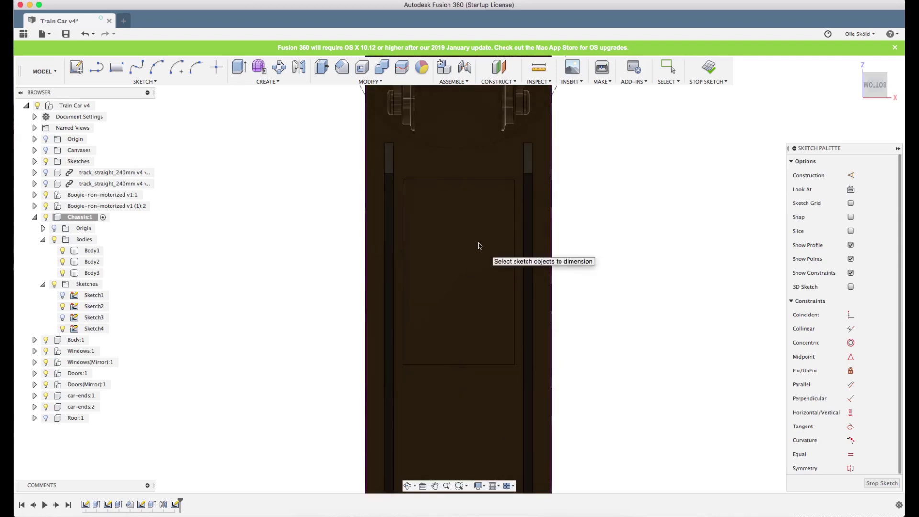
pyautogui.click(458, 259)
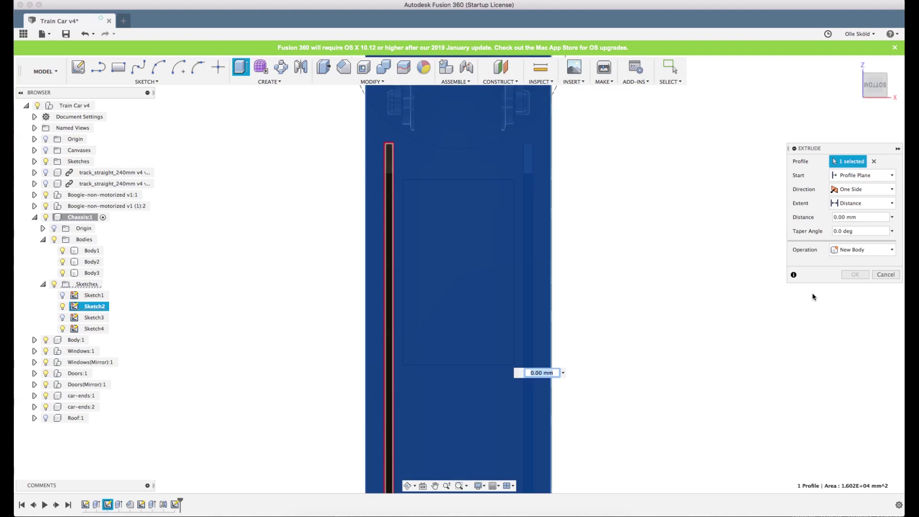
pyautogui.click(886, 275)
# Hide the chassis's Sketch2 so that only the new rectangle's profile can be picked on the underside.
pyautogui.moveTo(592, 239)
pyautogui.keyDown('shift'); pyautogui.mouseDown(button='middle')
pyautogui.moveTo(665, 252)
pyautogui.moveTo(701, 247)
pyautogui.moveTo(693, 225)
pyautogui.moveTo(676, 221)
pyautogui.moveTo(673, 237)
pyautogui.moveTo(708, 222)
pyautogui.moveTo(616, 235)
pyautogui.mouseUp(button='middle'); pyautogui.keyUp('shift')
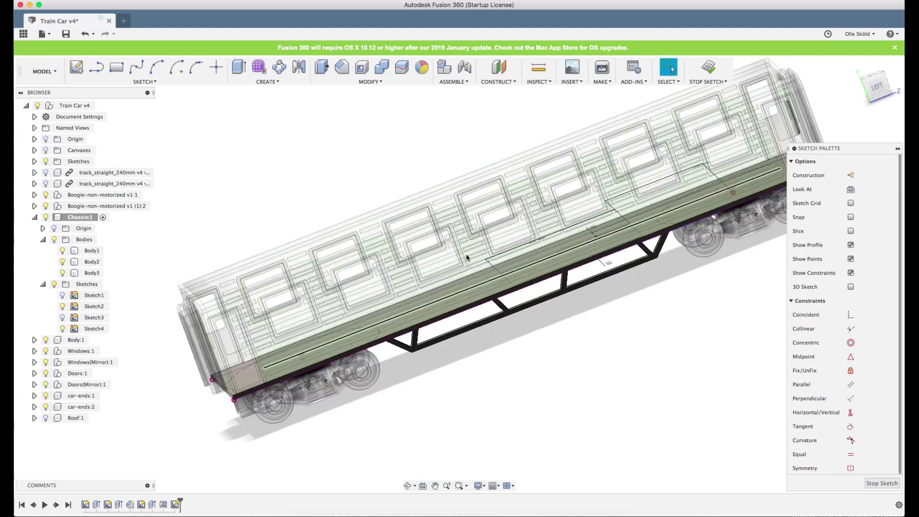
pyautogui.scroll(5, 632, 290)
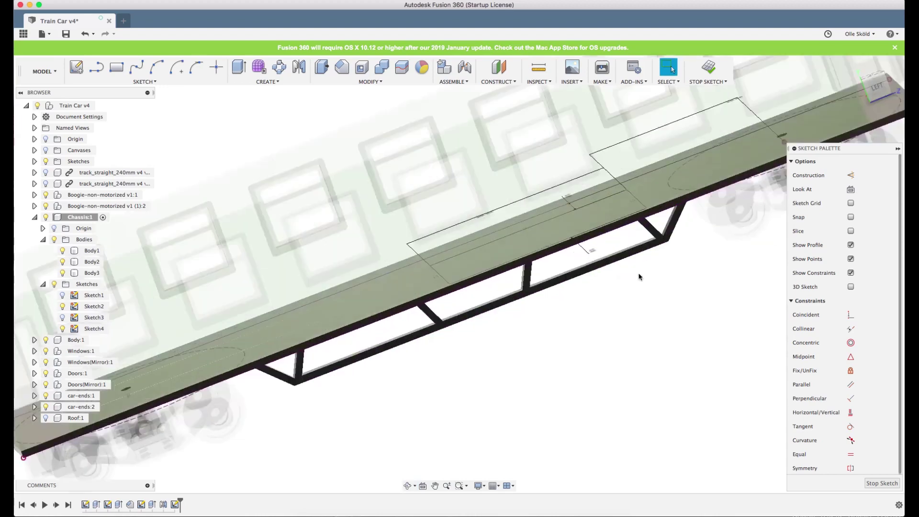
pyautogui.moveTo(635, 280)
pyautogui.keyDown('shift'); pyautogui.mouseDown(button='middle')
pyautogui.moveTo(641, 263)
pyautogui.moveTo(630, 246)
pyautogui.mouseUp(button='middle'); pyautogui.keyUp('shift')
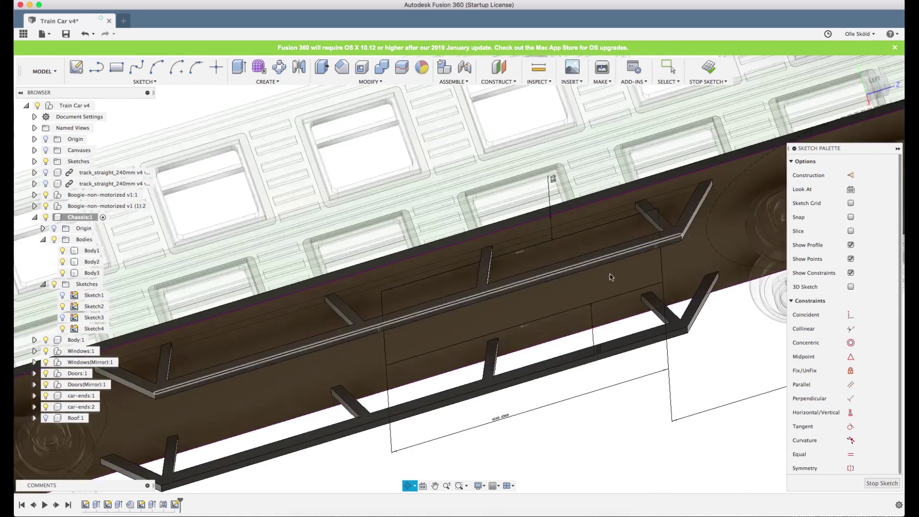
pyautogui.press('Escape')
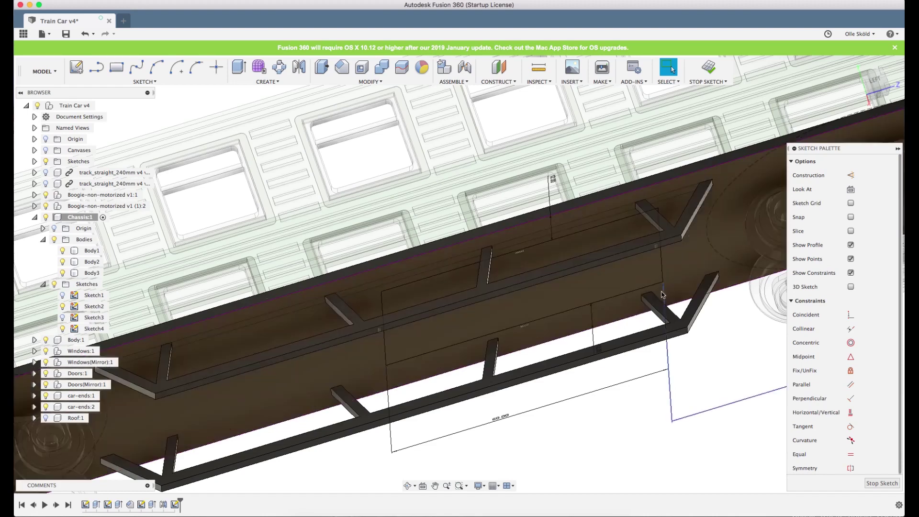
pyautogui.click(63, 306)
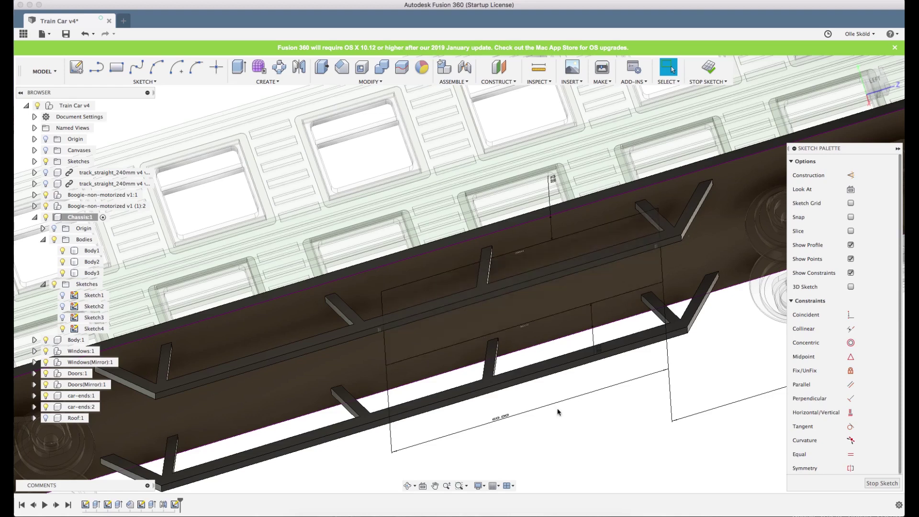
# Extrude the rectangle 11 mm downward from the chassis floor as a box, using the Join operation.
pyautogui.press('e')
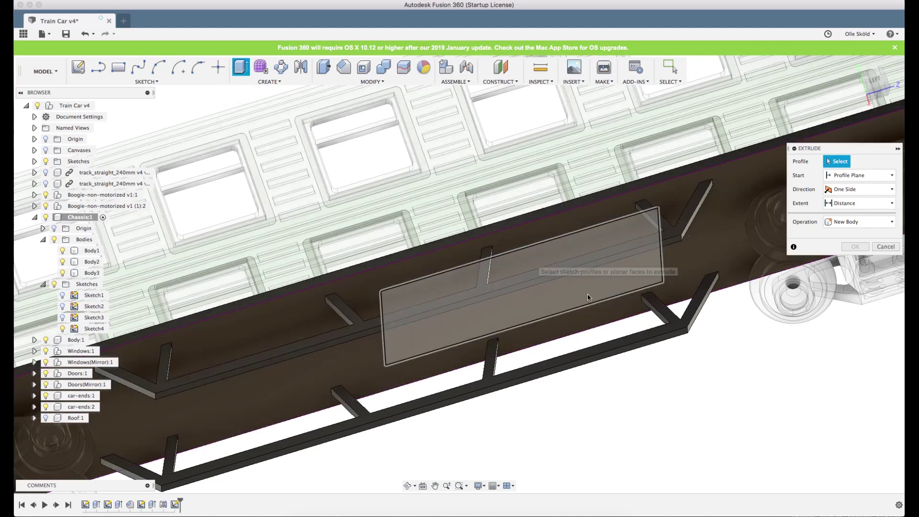
pyautogui.click(586, 294)
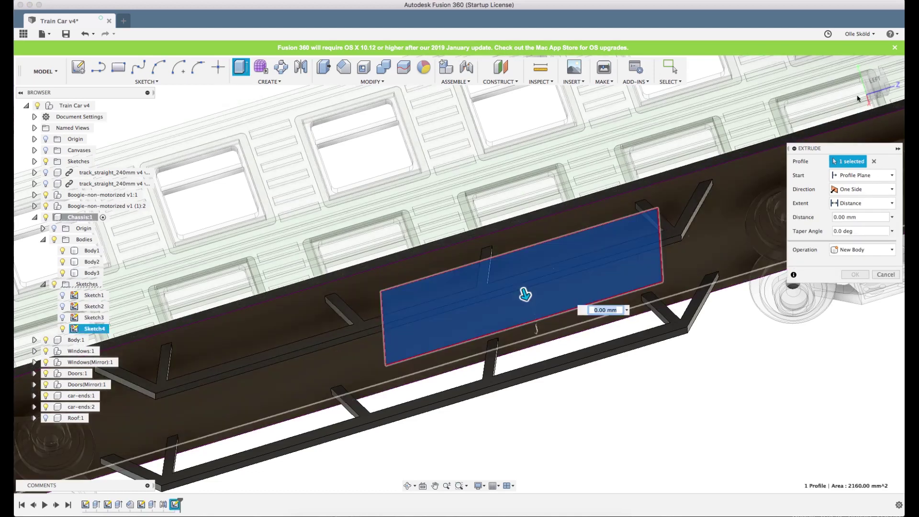
pyautogui.click(876, 83)
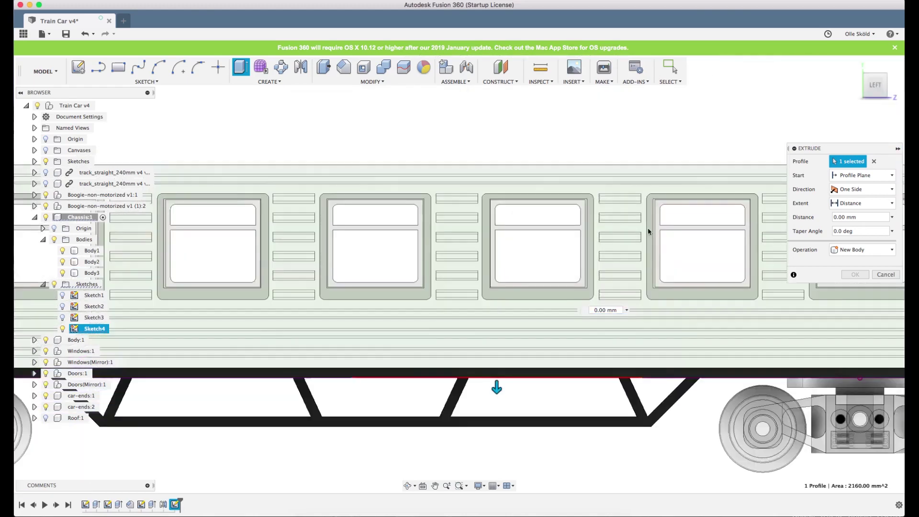
pyautogui.scroll(-2, 613, 215)
pyautogui.moveTo(517, 360); pyautogui.dragTo(517, 401)
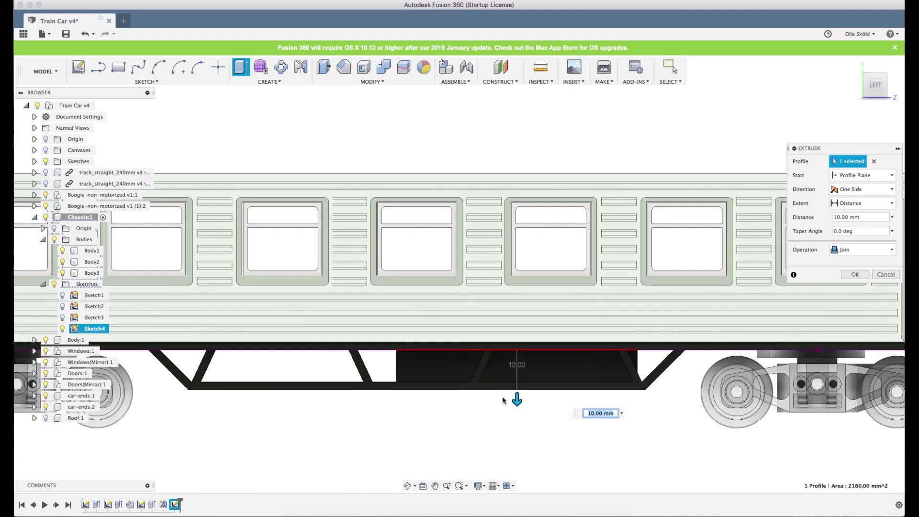
pyautogui.scroll(3, 501, 396)
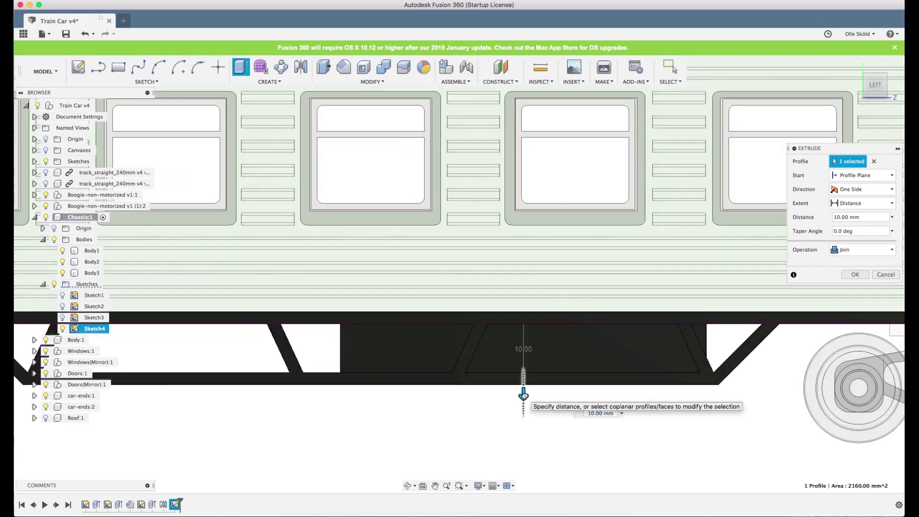
pyautogui.moveTo(523, 394); pyautogui.dragTo(524, 399)
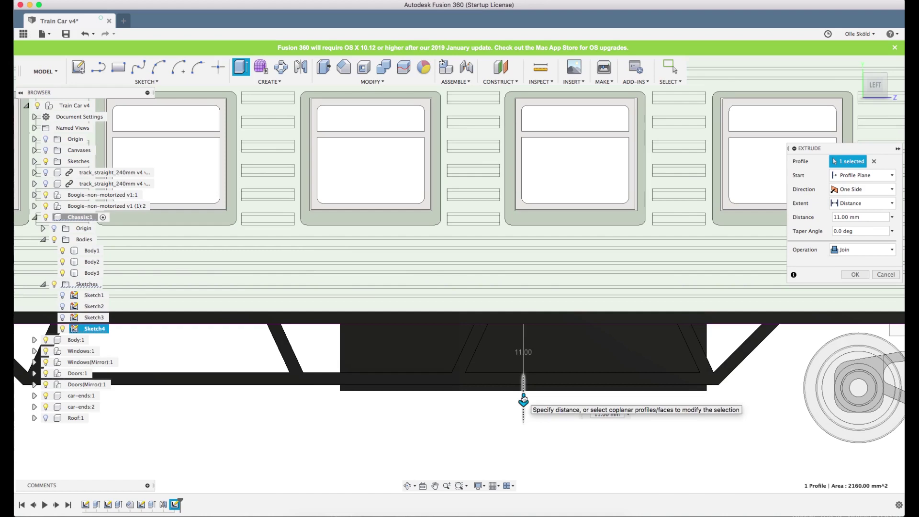
pyautogui.press('Return')
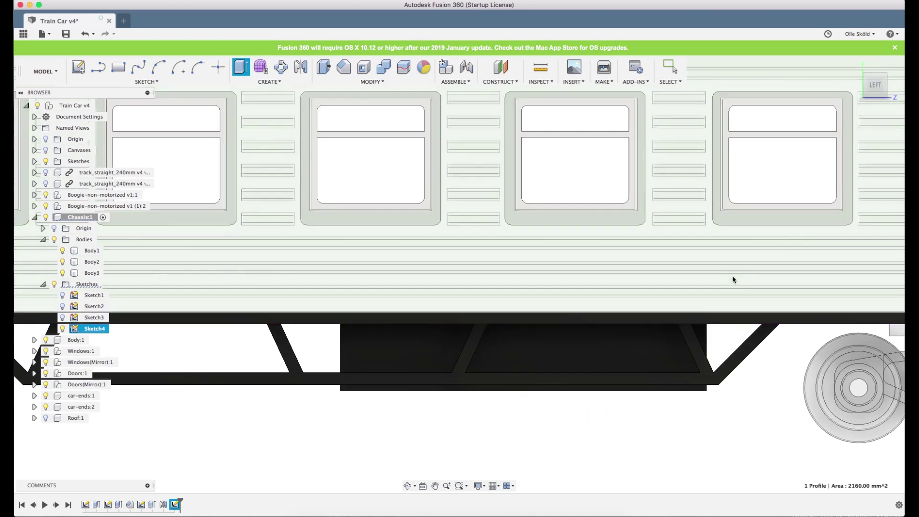
# Start a new sketch on the bottom face of the box between the trusses.
pyautogui.scroll(-1, 629, 313)
pyautogui.scroll(-5, 629, 313)
pyautogui.keyDown('shift'); pyautogui.moveTo(629, 313); pyautogui.dragTo(665, 285, button='middle'); pyautogui.keyUp('shift')
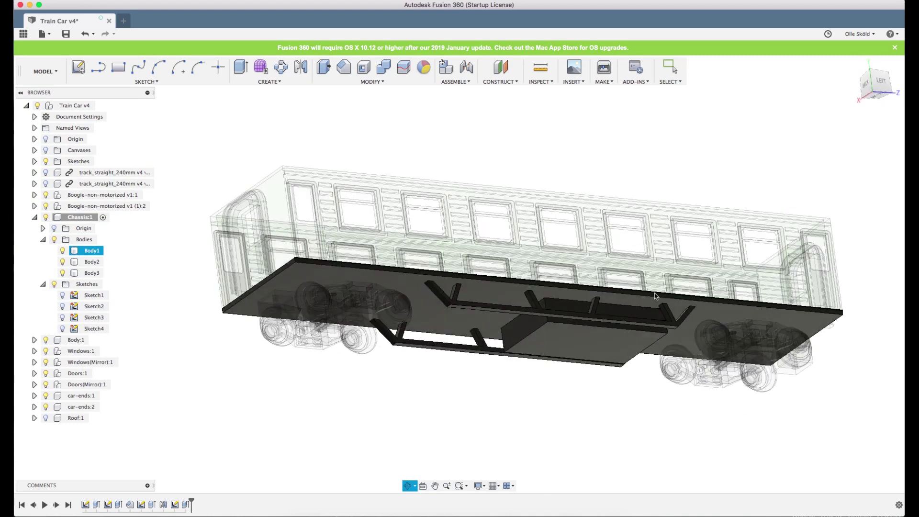
pyautogui.click(592, 346)
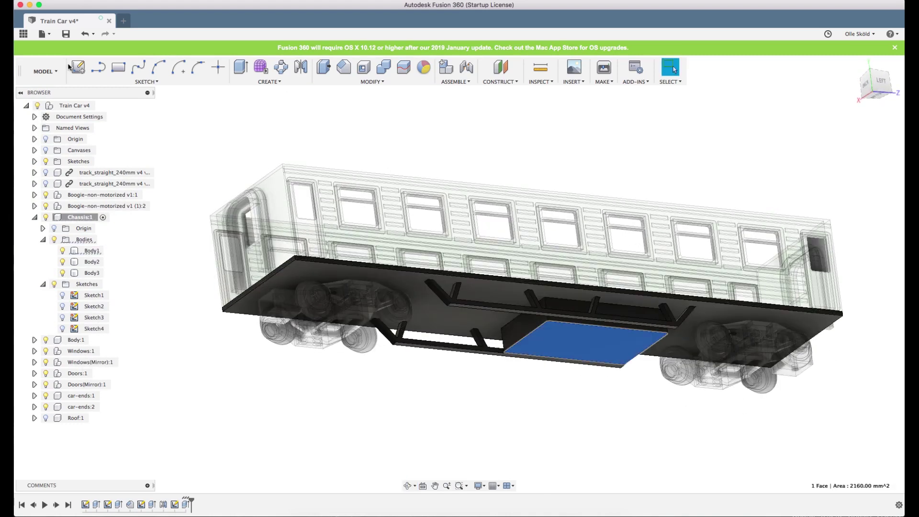
pyautogui.click(78, 67)
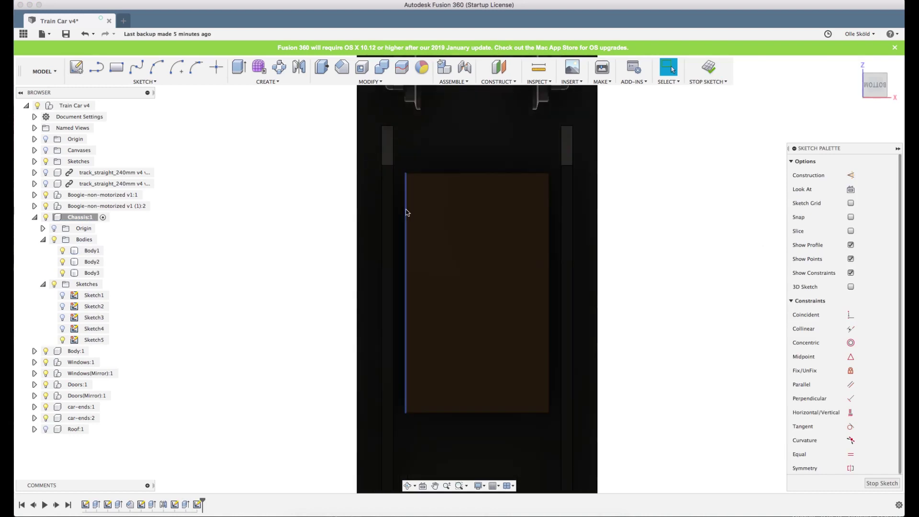
# Offset the four edges of the box's bottom face 2 mm inward to form an inner rectangle.
pyautogui.doubleClick(405, 212)
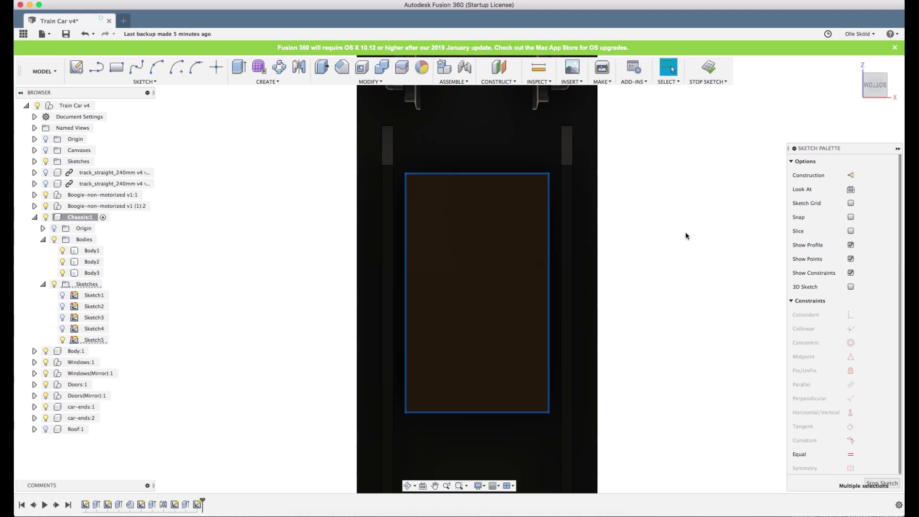
pyautogui.press('o')
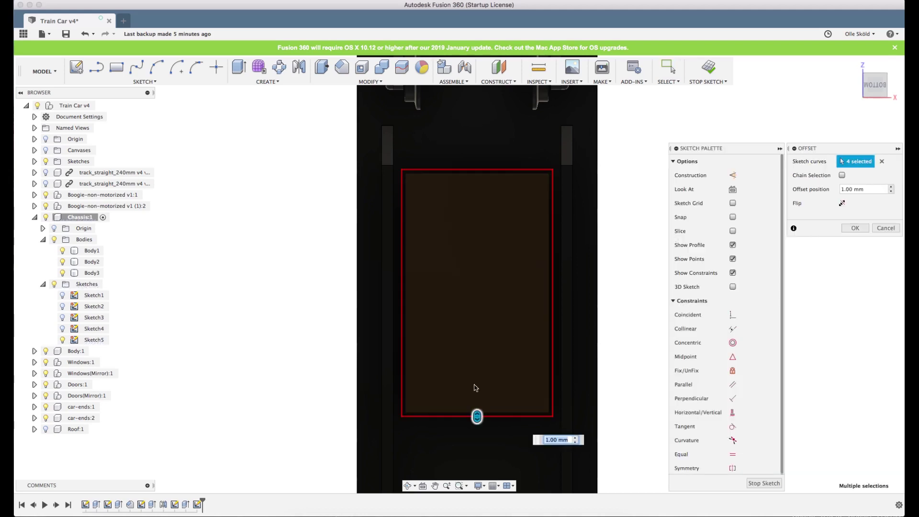
pyautogui.moveTo(477, 417); pyautogui.dragTo(477, 406)
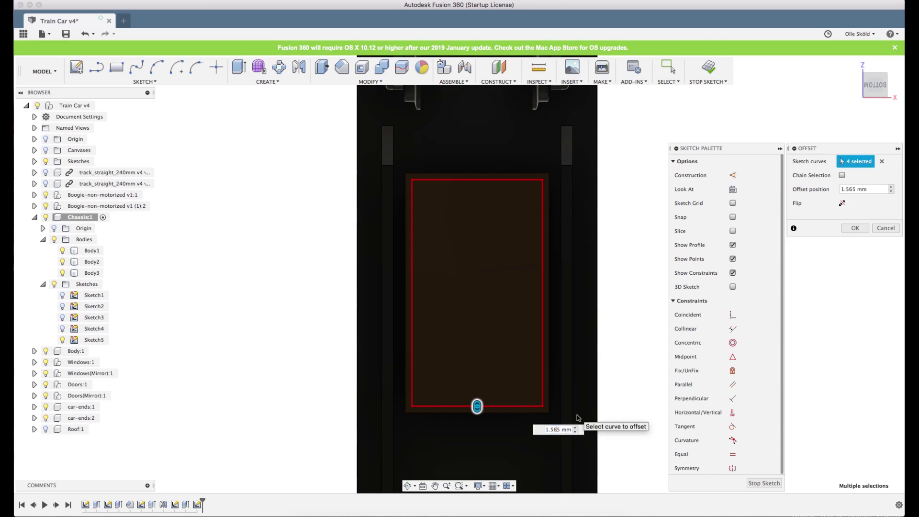
pyautogui.write('1.0')
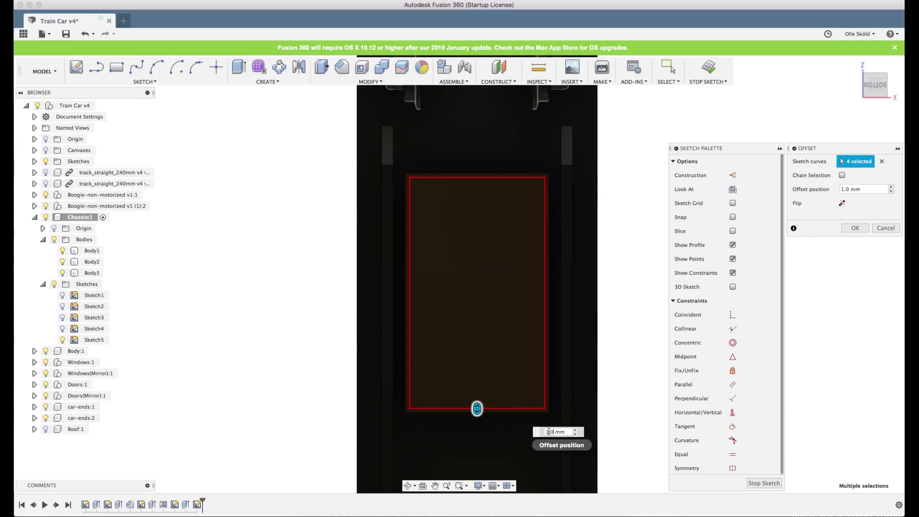
pyautogui.moveTo(549, 432); pyautogui.dragTo(538, 432)
pyautogui.write('2')
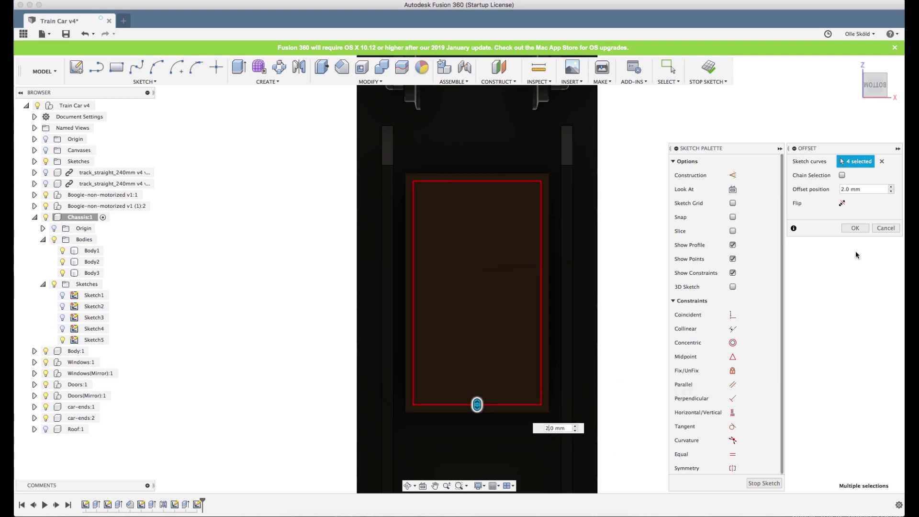
pyautogui.click(854, 229)
pyautogui.click(851, 229)
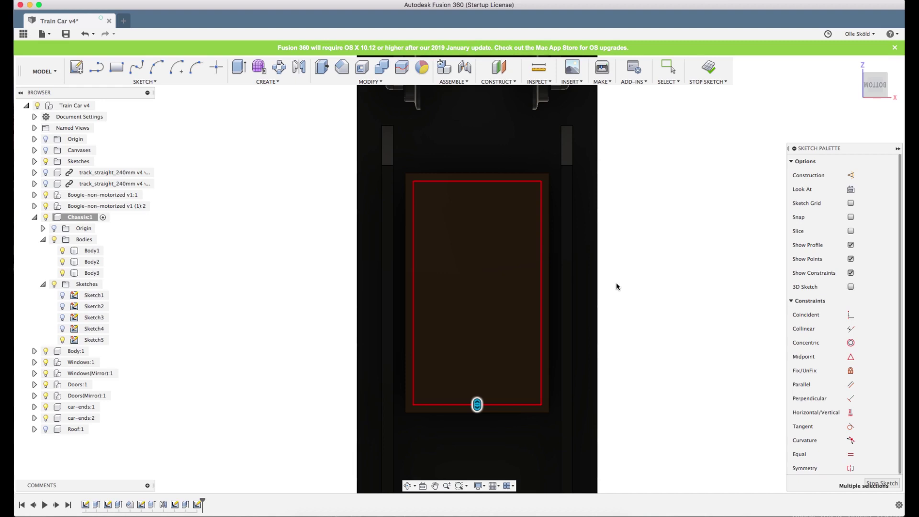
pyautogui.press('Escape')
# Extrude the inner rectangle -11 mm as a cut, hollowing the box down to the chassis floor's surface.
pyautogui.click(508, 290)
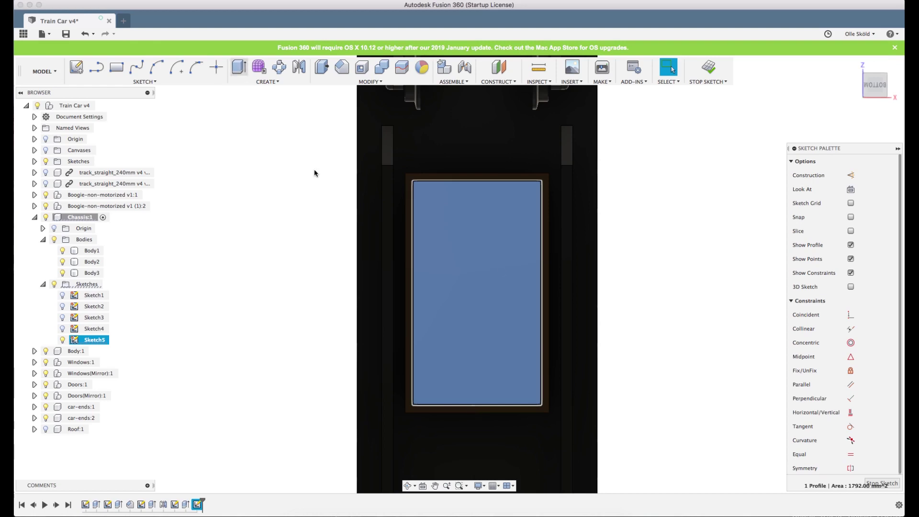
pyautogui.press('e')
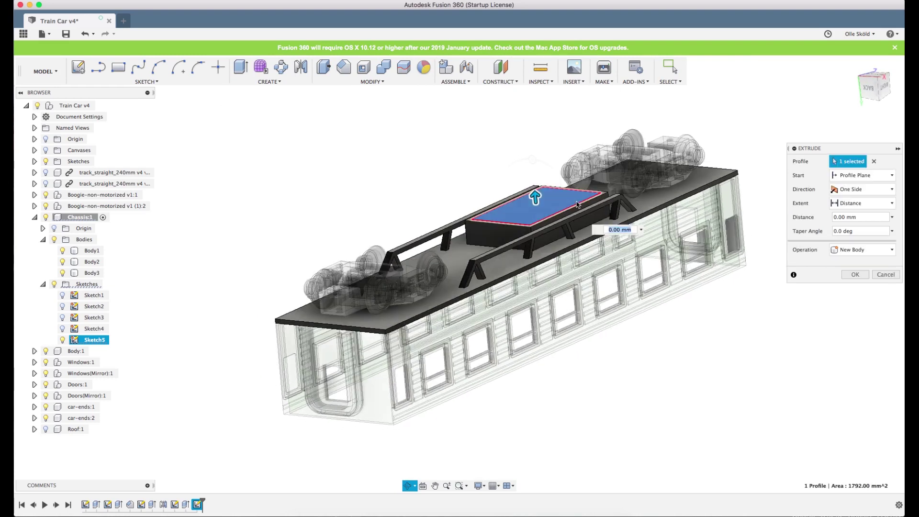
pyautogui.scroll(5, 564, 223)
pyautogui.scroll(6, 546, 268)
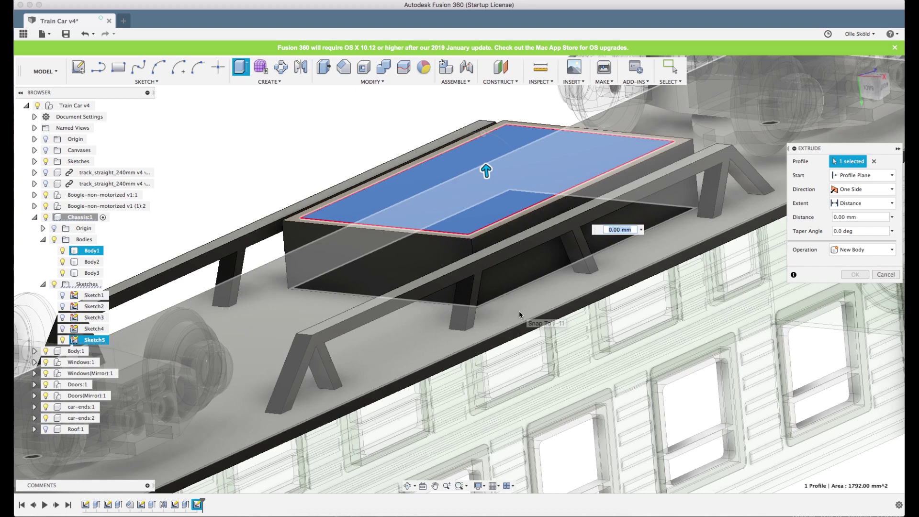
pyautogui.click(519, 314)
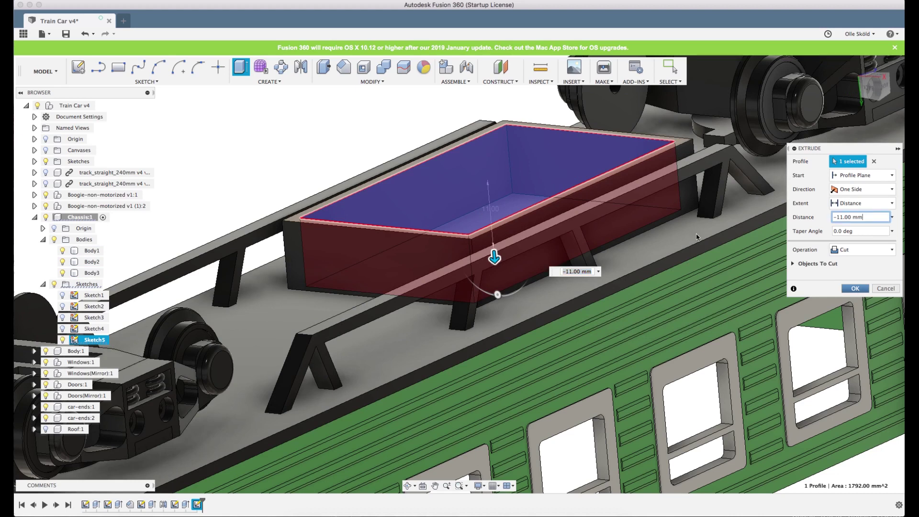
pyautogui.click(856, 288)
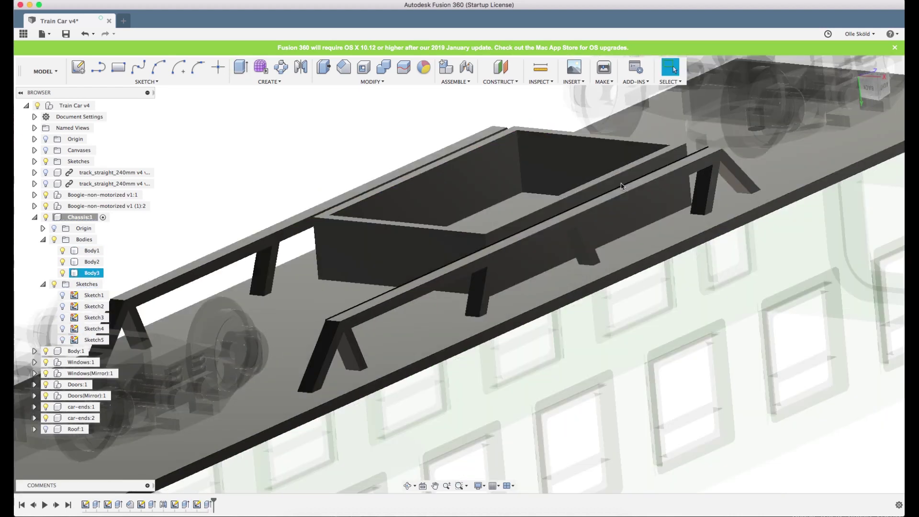
# Edit the box's cut extrusion and set its distance to -12 mm so it reaches into the chassis floor.
pyautogui.moveTo(621, 186)
pyautogui.keyDown('shift'); pyautogui.mouseDown(button='middle')
pyautogui.moveTo(369, 153)
pyautogui.moveTo(614, 188)
pyautogui.moveTo(612, 207)
pyautogui.moveTo(606, 188)
pyautogui.mouseUp(button='middle'); pyautogui.keyUp('shift')
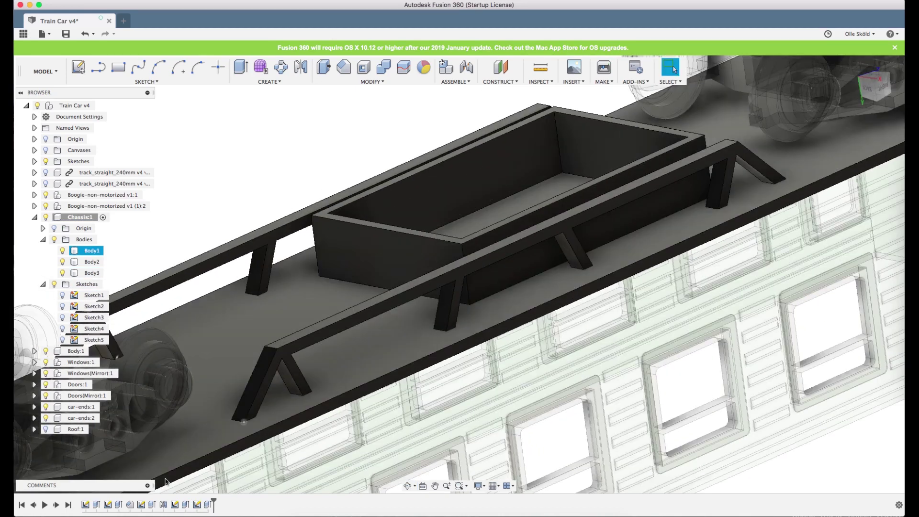
pyautogui.doubleClick(209, 505)
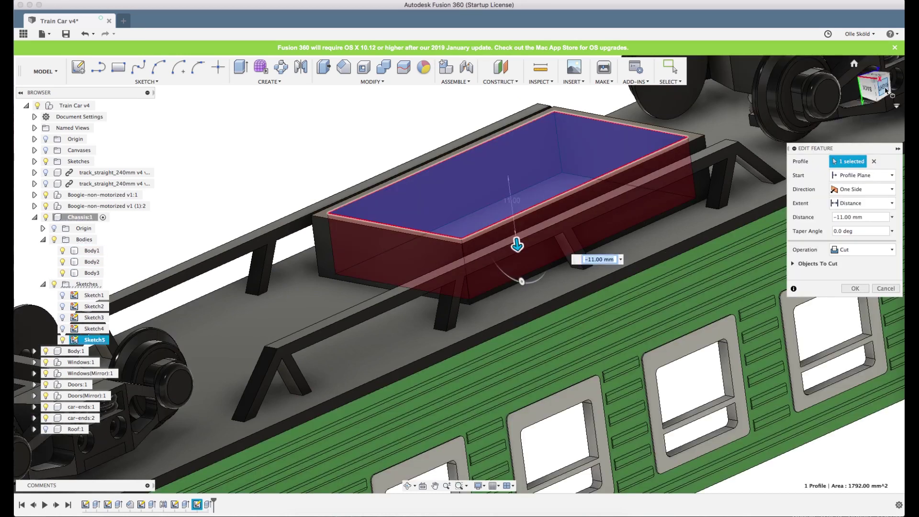
pyautogui.click(884, 89)
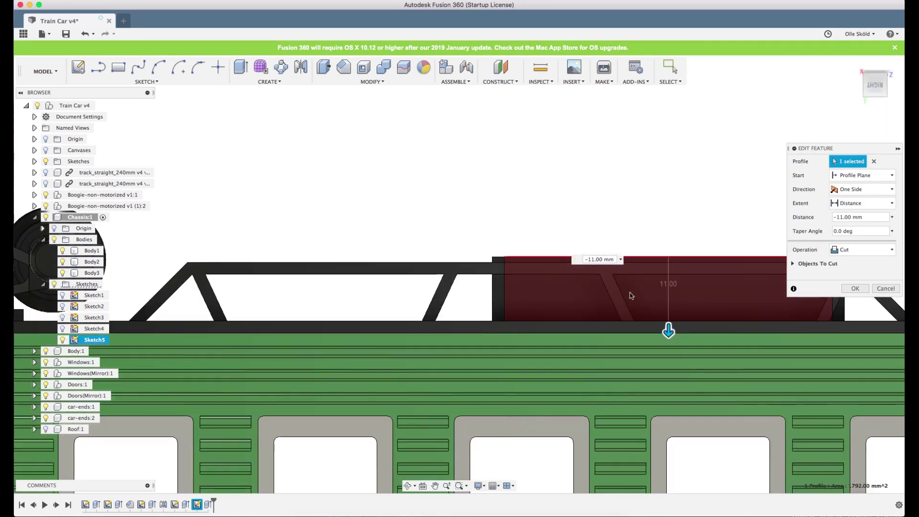
pyautogui.scroll(3, 702, 322)
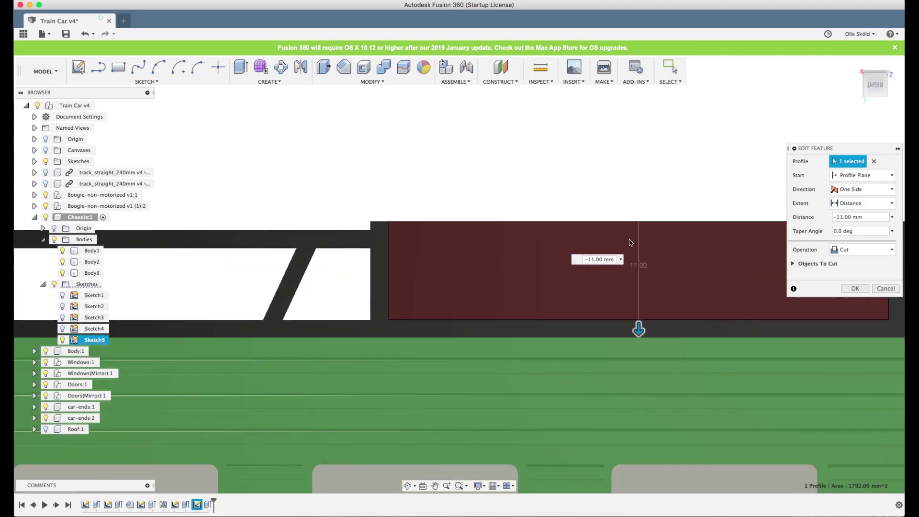
pyautogui.scroll(-1, 652, 271)
pyautogui.scroll(3, 680, 296)
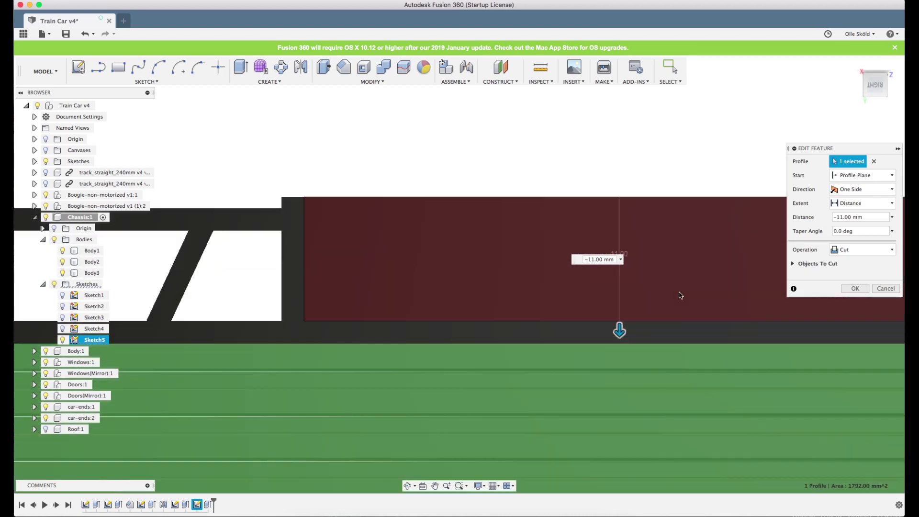
pyautogui.keyDown('shift'); pyautogui.moveTo(679, 296); pyautogui.dragTo(642, 308, button='middle'); pyautogui.keyUp('shift')
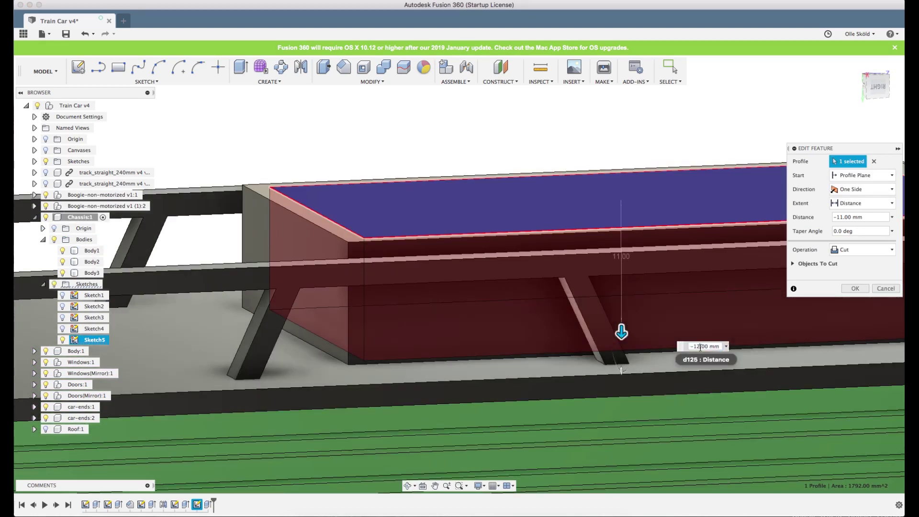
pyautogui.scroll(-2, 659, 295)
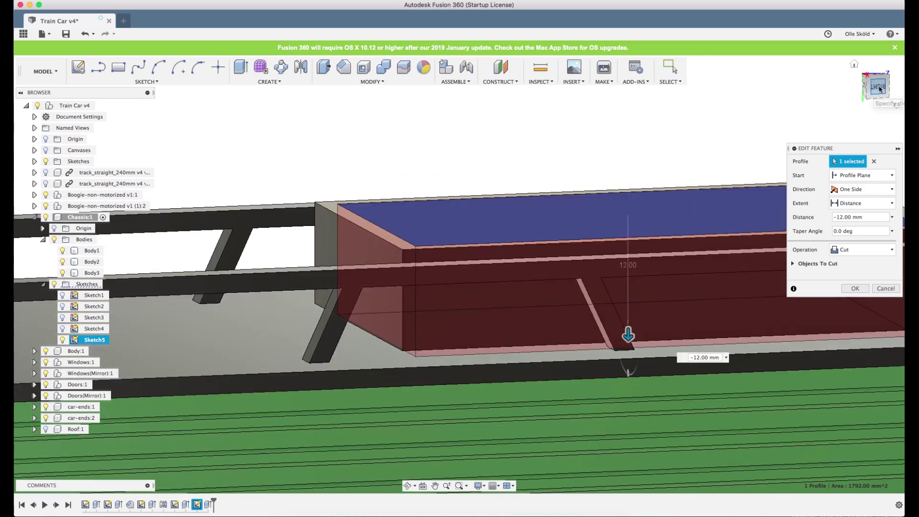
pyautogui.click(879, 89)
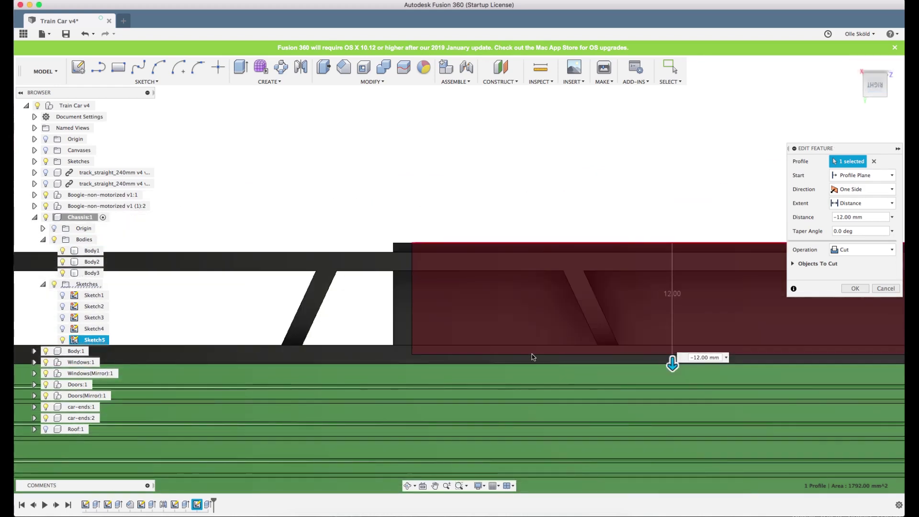
pyautogui.scroll(-1, 381, 266)
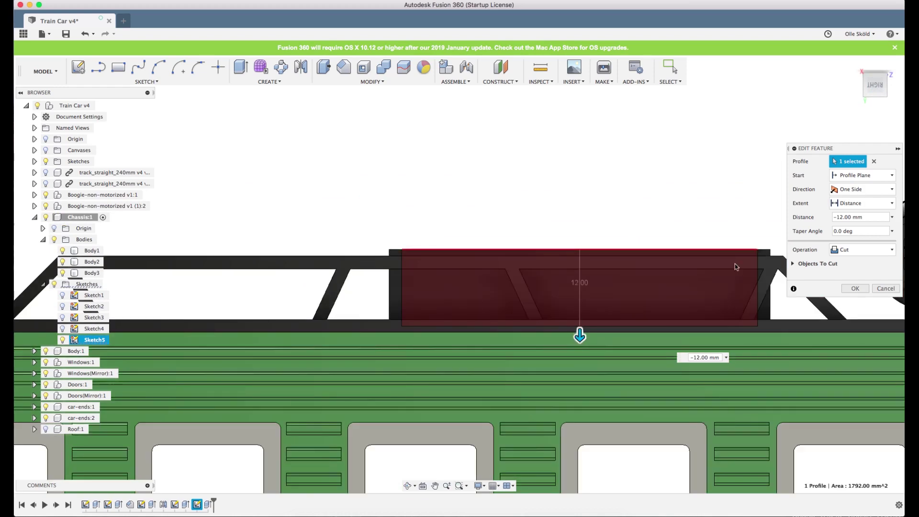
pyautogui.scroll(1, 735, 267)
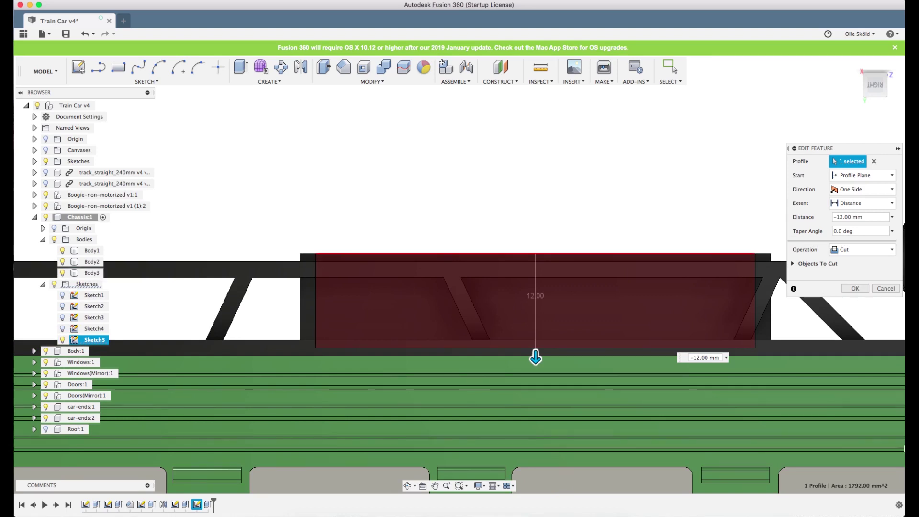
# Check the AAA battery dimension drawing in the web browser, then return to Fusion 360 and accept the edited cut.
pyautogui.hotkey('ctrl', 'Up')
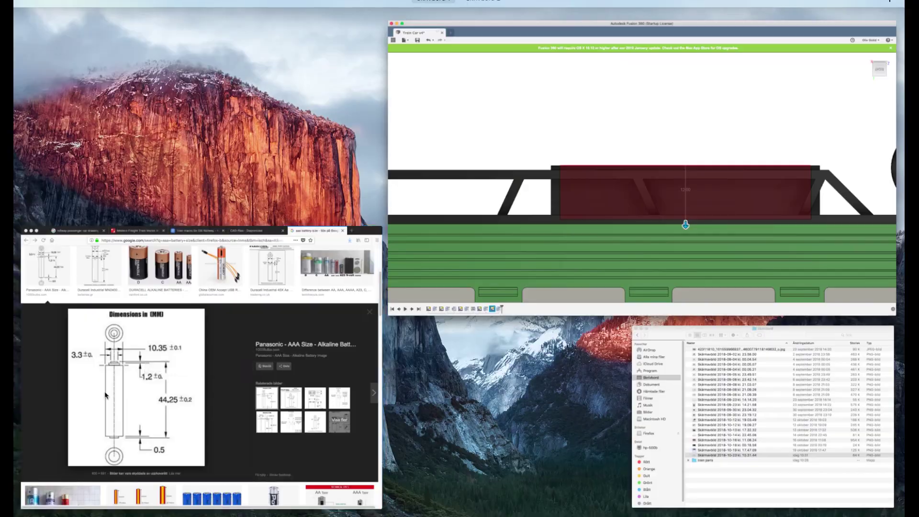
pyautogui.click(121, 429)
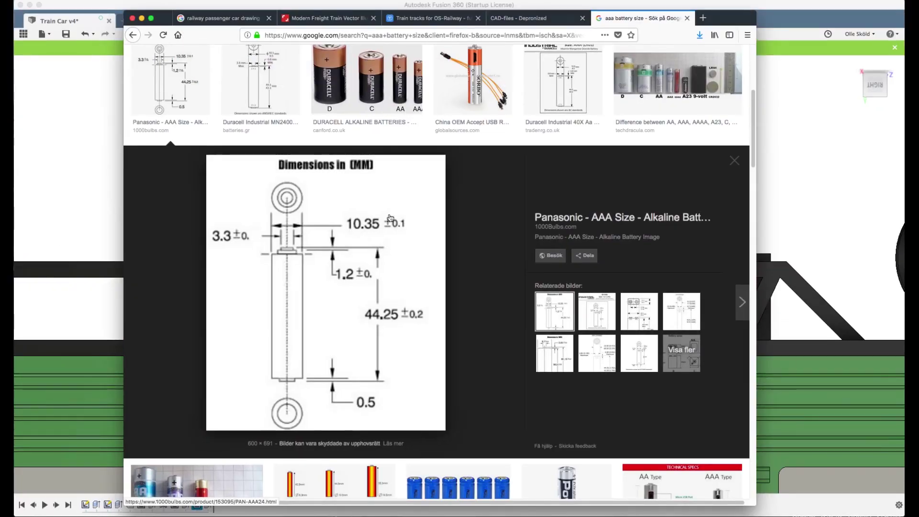
pyautogui.hotkey('ctrl', 'Up')
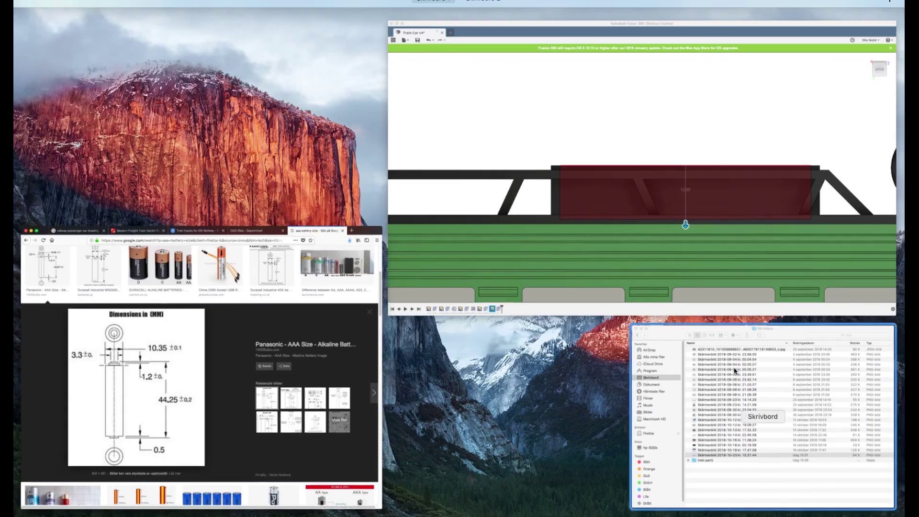
pyautogui.click(721, 236)
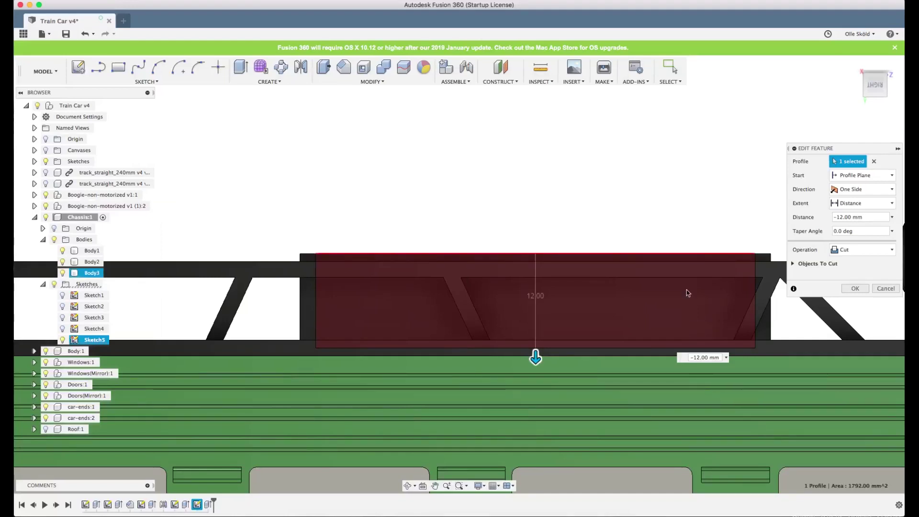
pyautogui.click(856, 288)
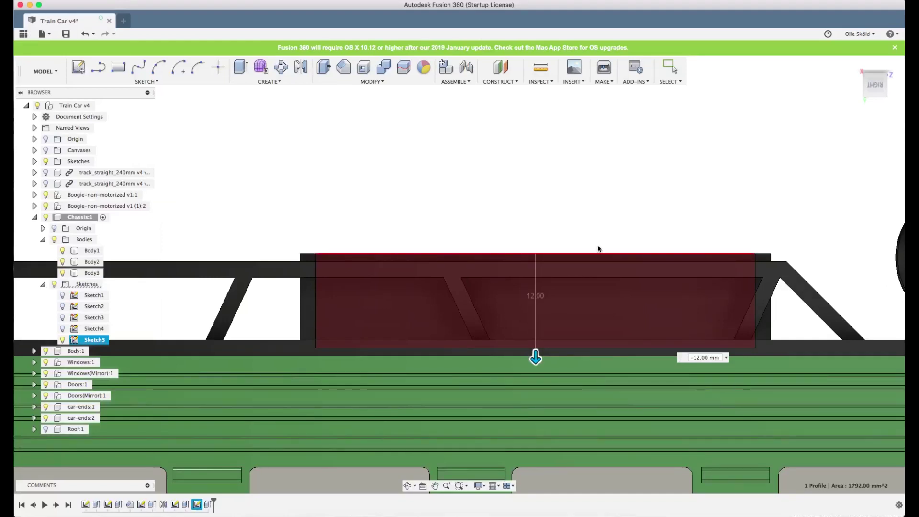
# Examine the hollowed box and the trusses on the chassis underside from several angles.
pyautogui.keyDown('shift'); pyautogui.moveTo(515, 219); pyautogui.dragTo(564, 208, button='middle'); pyautogui.keyUp('shift')
pyautogui.click(473, 195)
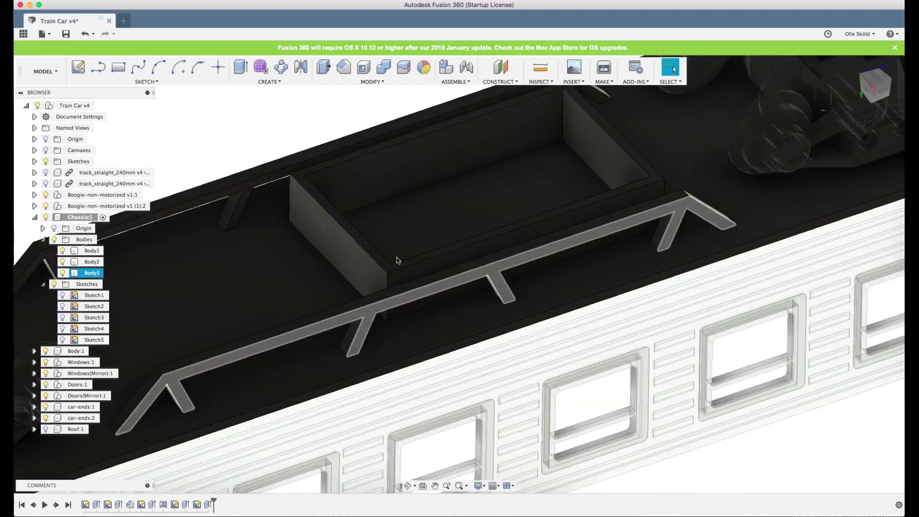
pyautogui.scroll(-5, 413, 191)
pyautogui.scroll(-4, 677, 277)
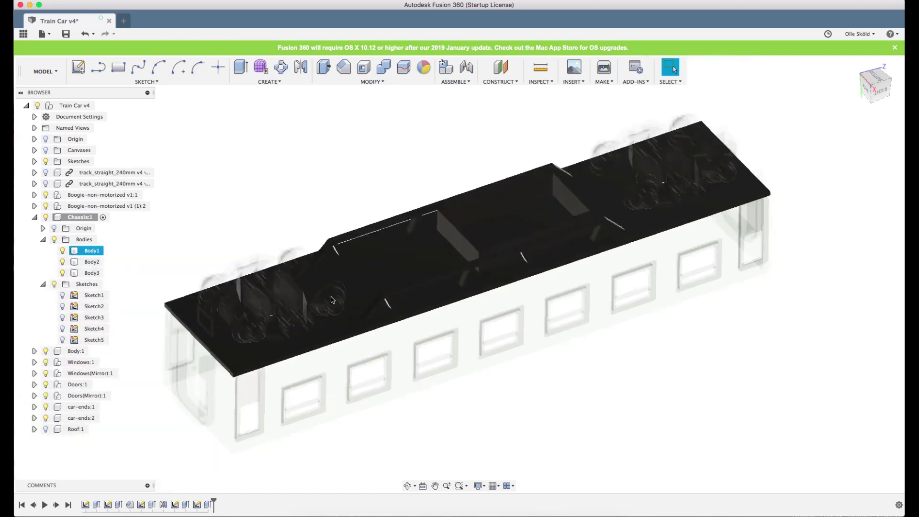
pyautogui.scroll(2, 481, 171)
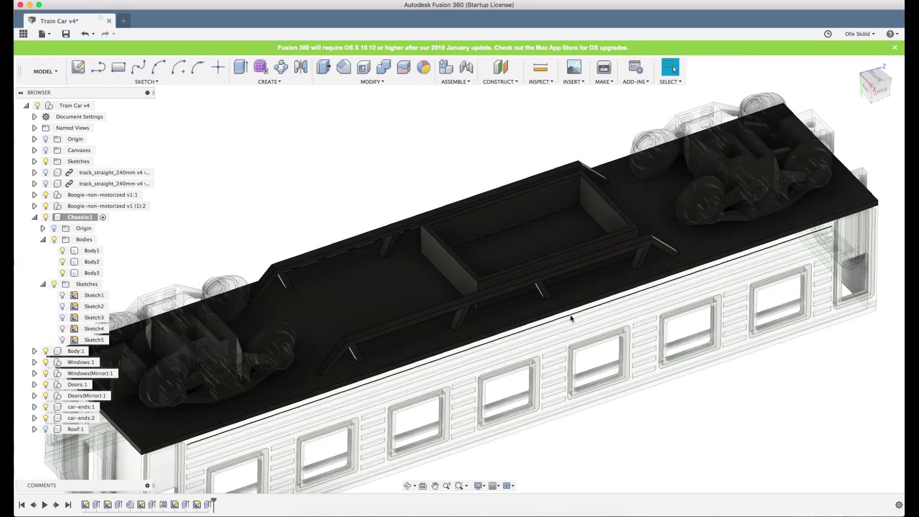
pyautogui.click(607, 256)
pyautogui.click(570, 219)
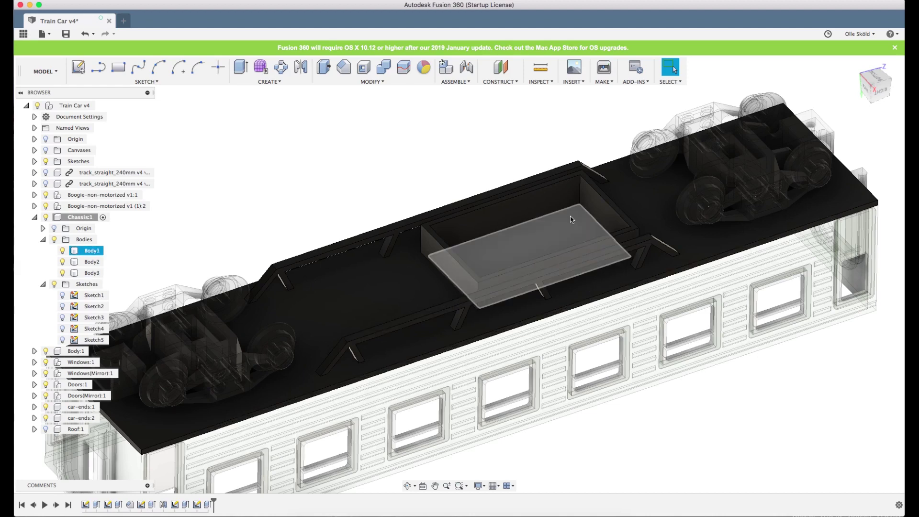
pyautogui.keyDown('shift'); pyautogui.moveTo(588, 223); pyautogui.dragTo(672, 209, button='middle'); pyautogui.keyUp('shift')
pyautogui.scroll(-4, 671, 209)
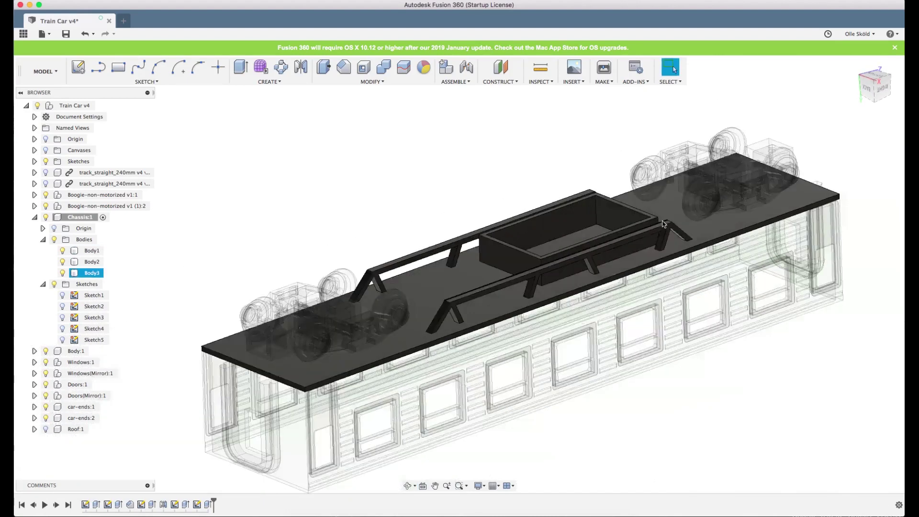
# Sketch two separate, staggered rectangles on the chassis underside between the battery box and the bogie, the second about 13 by 25 mm.
pyautogui.click(434, 293)
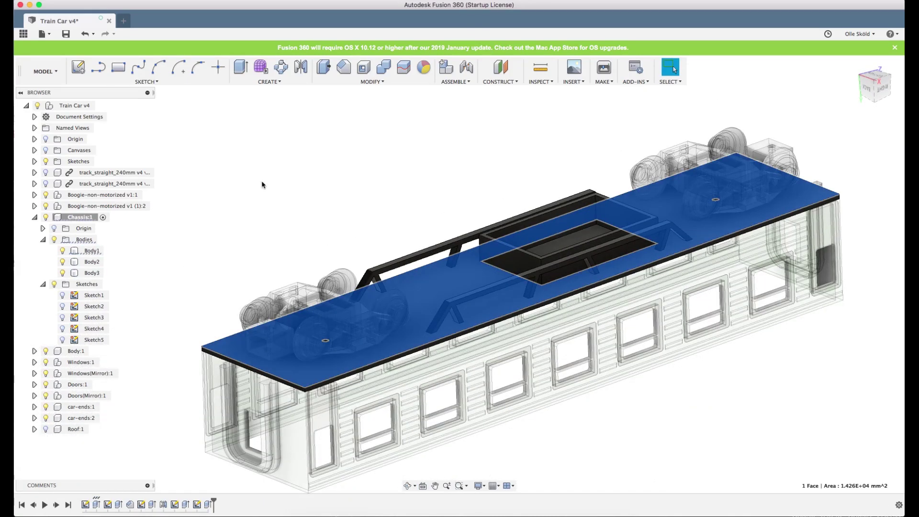
pyautogui.click(78, 67)
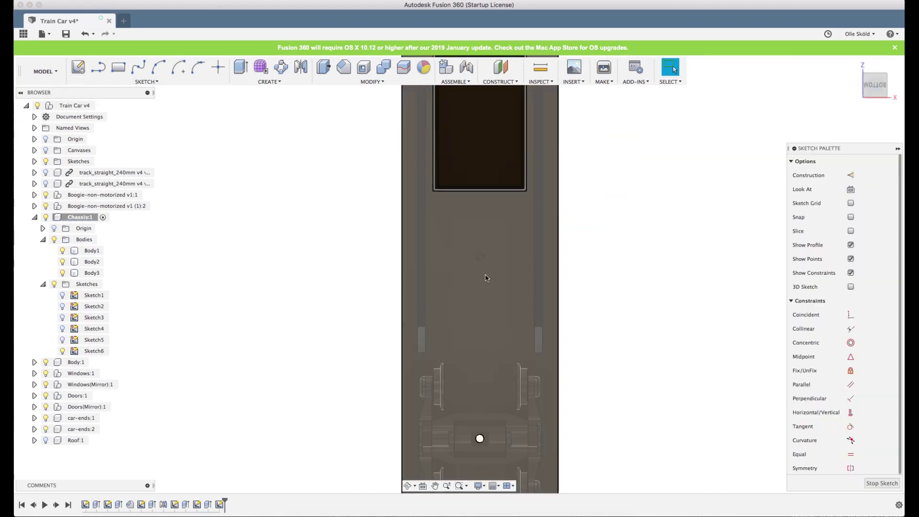
pyautogui.scroll(3, 510, 280)
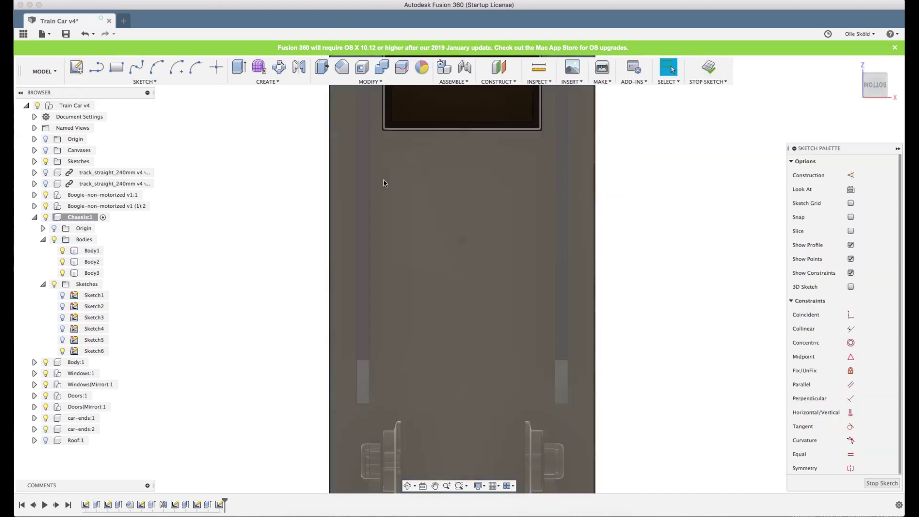
pyautogui.press('r')
pyautogui.click(383, 163)
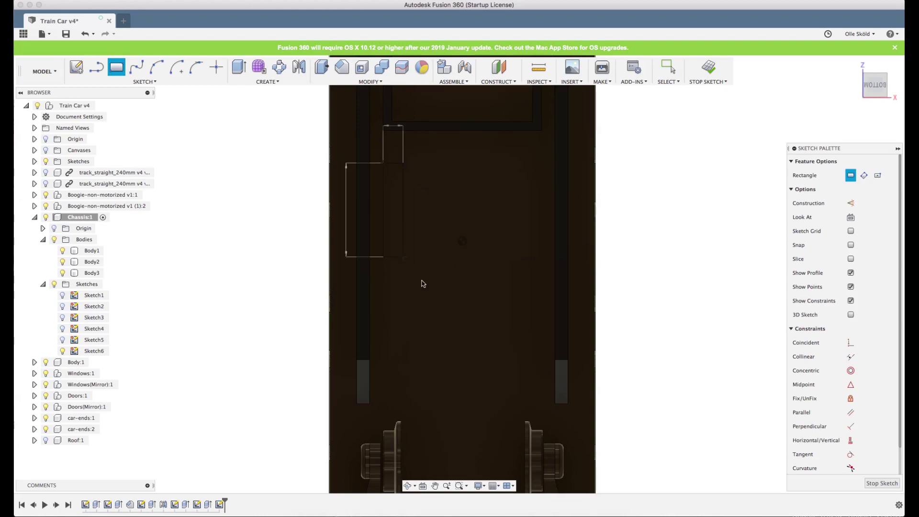
pyautogui.click(452, 291)
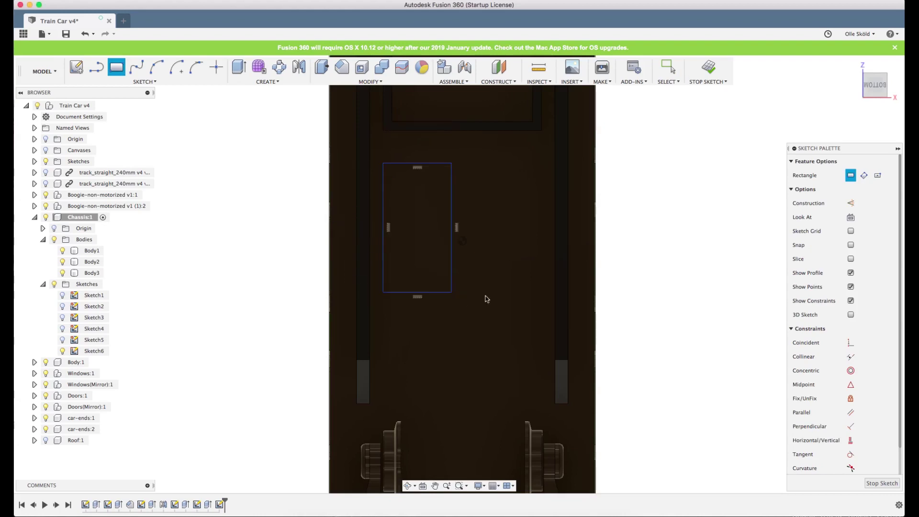
pyautogui.click(491, 263)
pyautogui.scroll(-1, 544, 373)
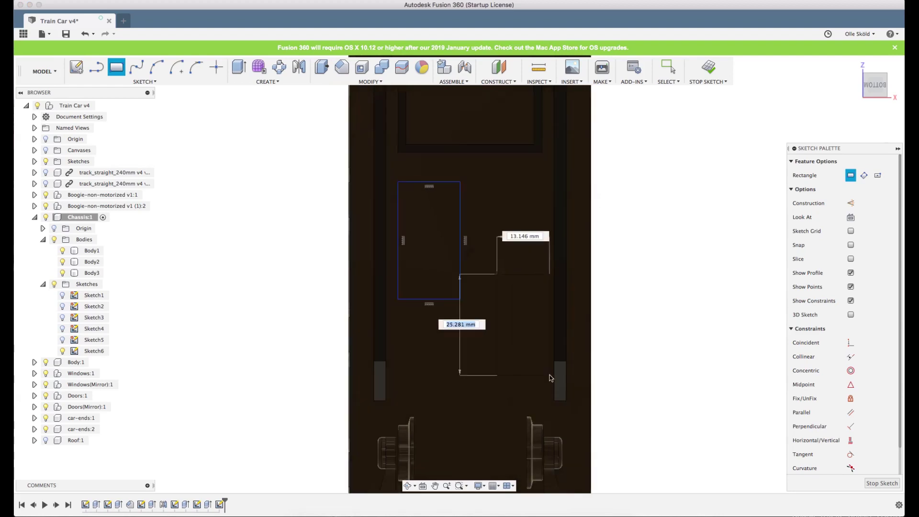
pyautogui.click(550, 375)
# Extrude both rectangles 9 mm outward from the chassis underside, joined to the chassis body.
pyautogui.press('e')
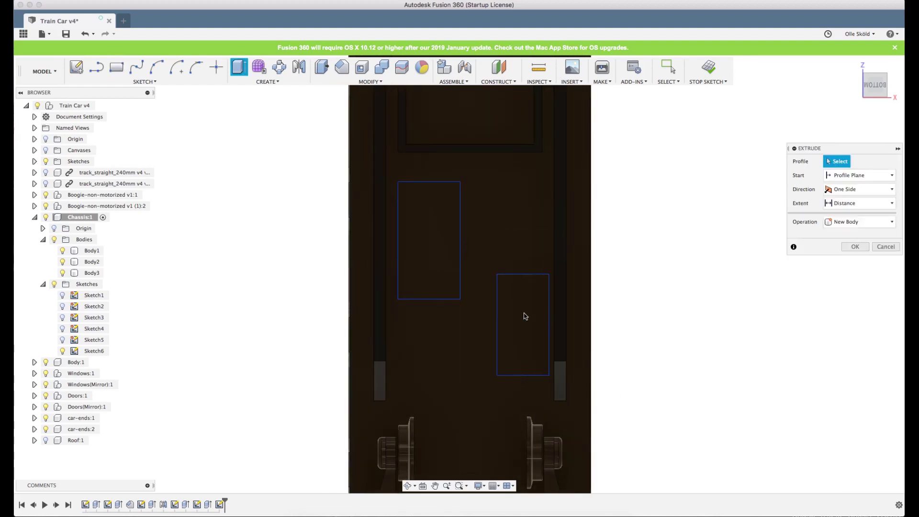
pyautogui.click(527, 326)
pyautogui.click(453, 237)
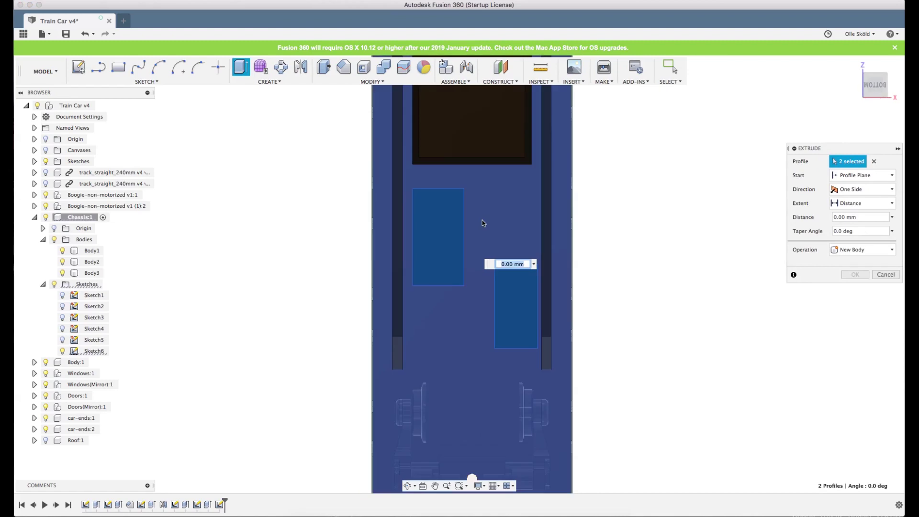
pyautogui.keyDown('shift'); pyautogui.moveTo(599, 274); pyautogui.dragTo(532, 235, button='middle'); pyautogui.keyUp('shift')
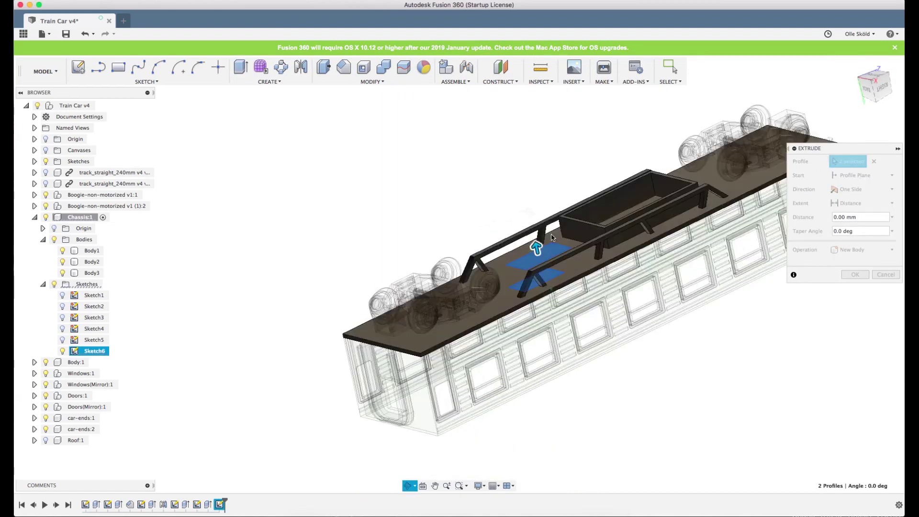
pyautogui.moveTo(538, 253); pyautogui.dragTo(534, 231)
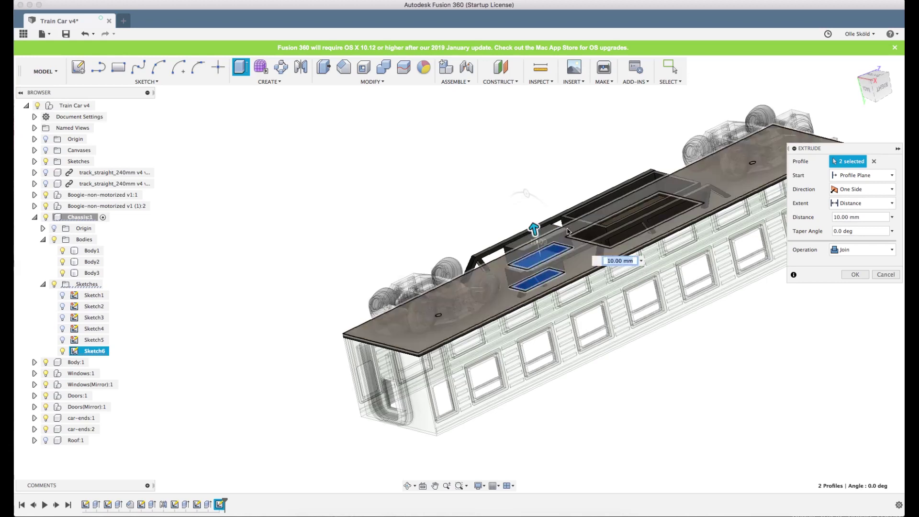
pyautogui.scroll(5, 530, 262)
pyautogui.scroll(5, 530, 263)
pyautogui.moveTo(501, 236); pyautogui.dragTo(503, 242)
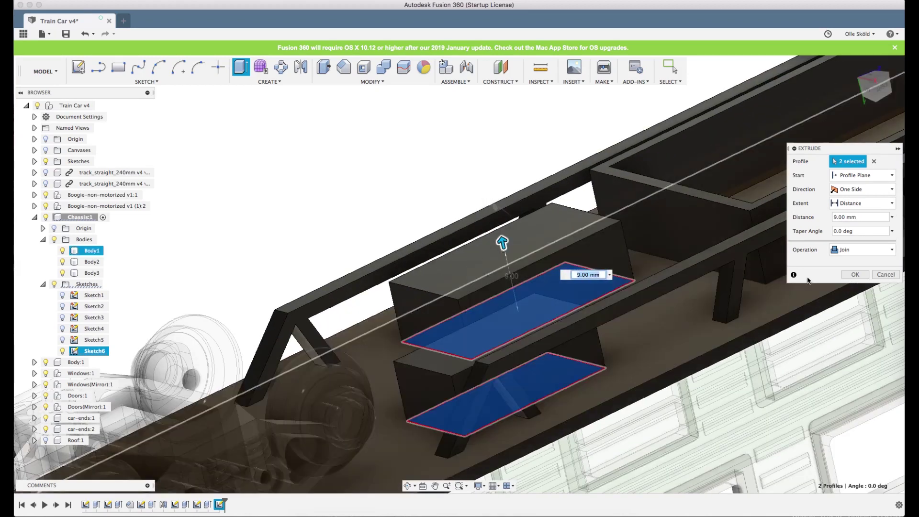
pyautogui.press('Return')
# Check the new boxes against the bogie's turning circle from below, showing and hiding the earlier chassis sketches to find it.
pyautogui.scroll(-8, 609, 256)
pyautogui.keyDown('shift'); pyautogui.moveTo(608, 255); pyautogui.dragTo(620, 299, button='middle'); pyautogui.keyUp('shift')
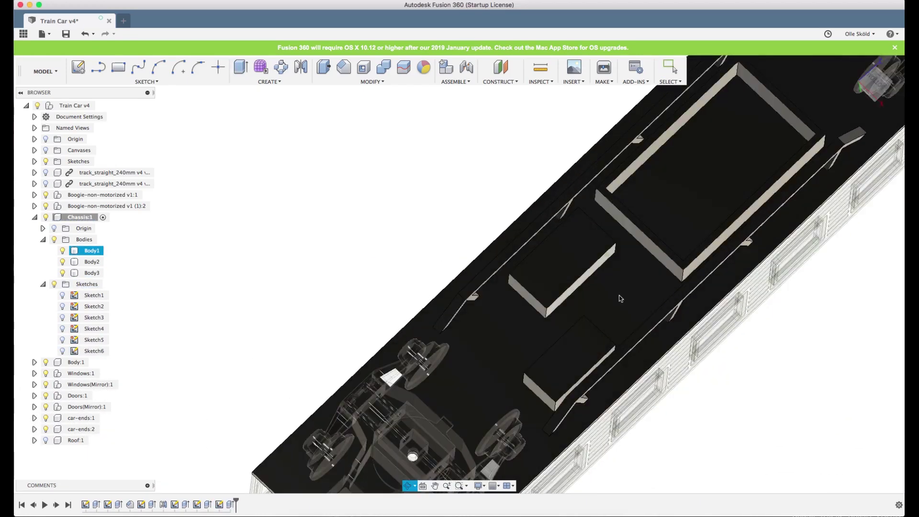
pyautogui.click(877, 85)
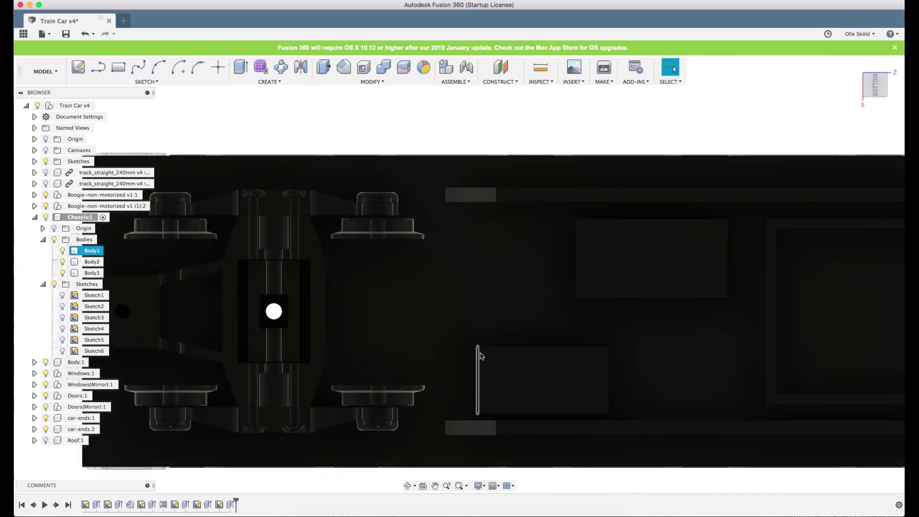
pyautogui.scroll(-2, 425, 297)
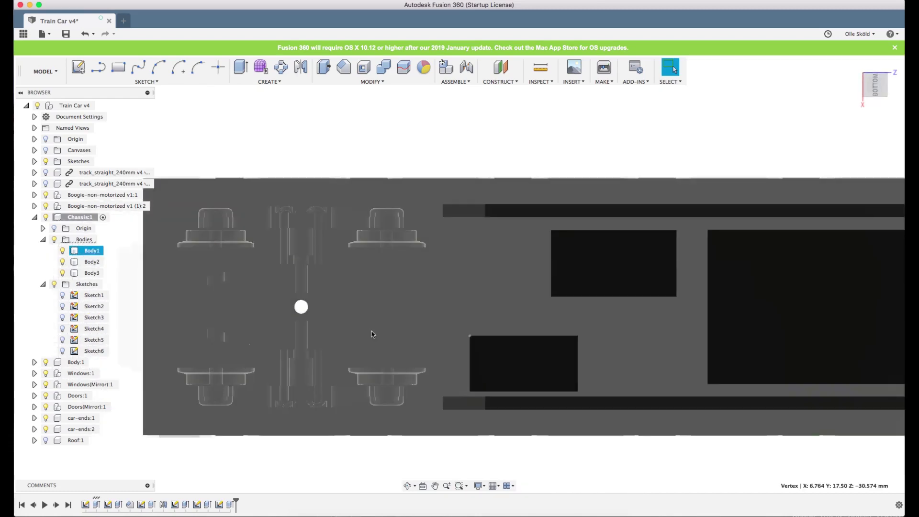
pyautogui.click(64, 329)
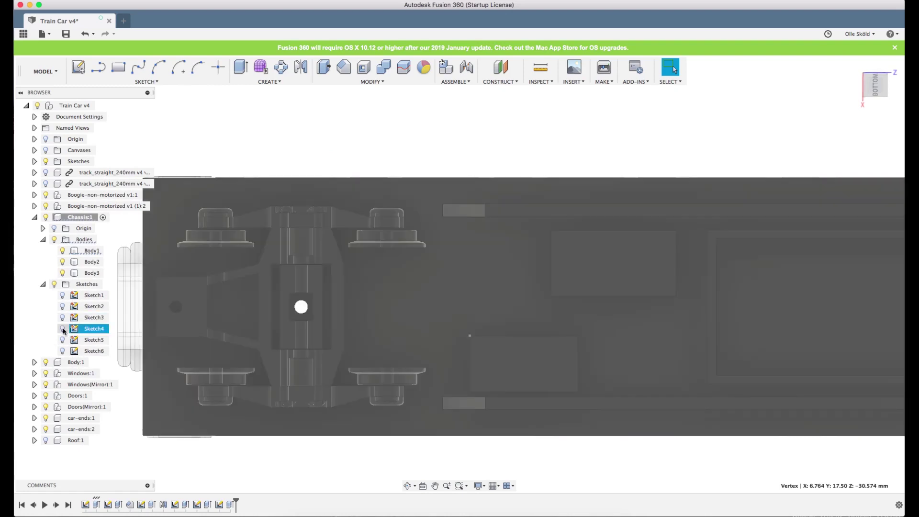
pyautogui.click(64, 318)
pyautogui.click(64, 318)
pyautogui.click(67, 307)
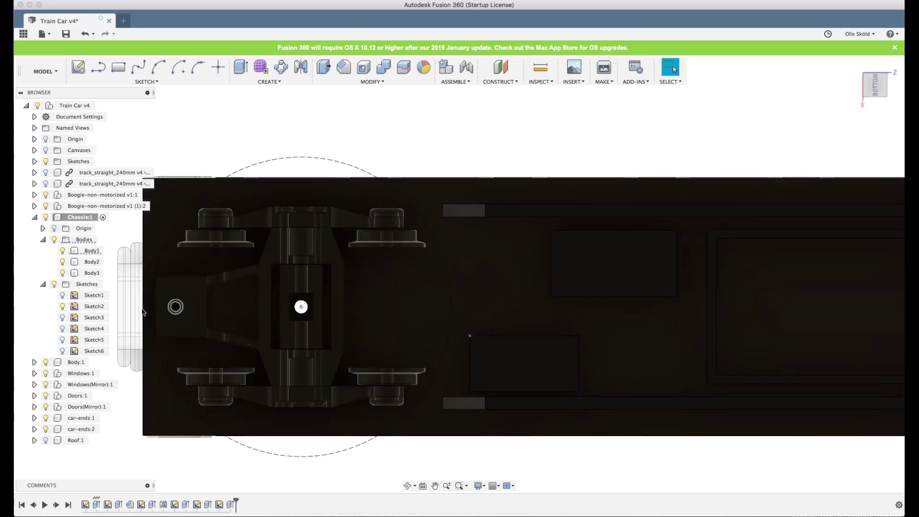
pyautogui.click(64, 307)
# Extrude the battery box's rim face -1 mm as a cut, making the box shallower relative to the truss beams.
pyautogui.scroll(-10, 449, 232)
pyautogui.keyDown('shift'); pyautogui.moveTo(482, 266); pyautogui.dragTo(599, 283, button='middle'); pyautogui.keyUp('shift')
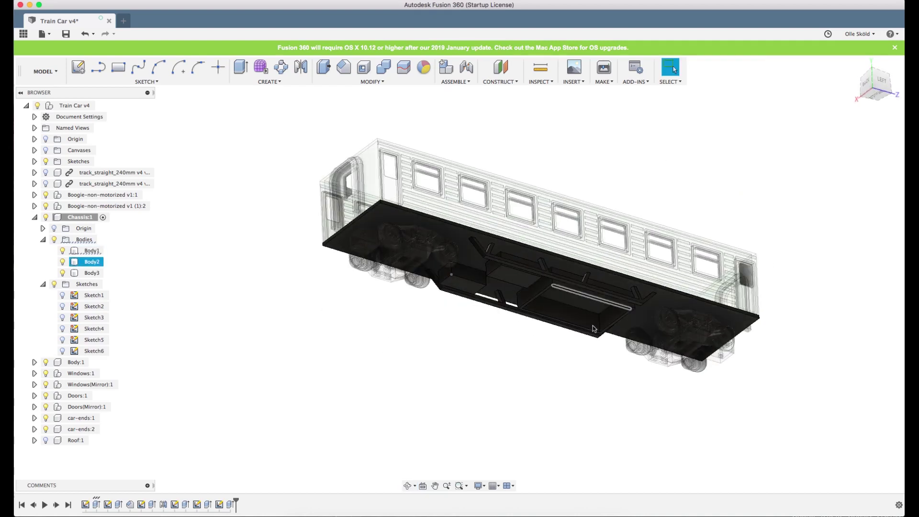
pyautogui.scroll(3, 744, 231)
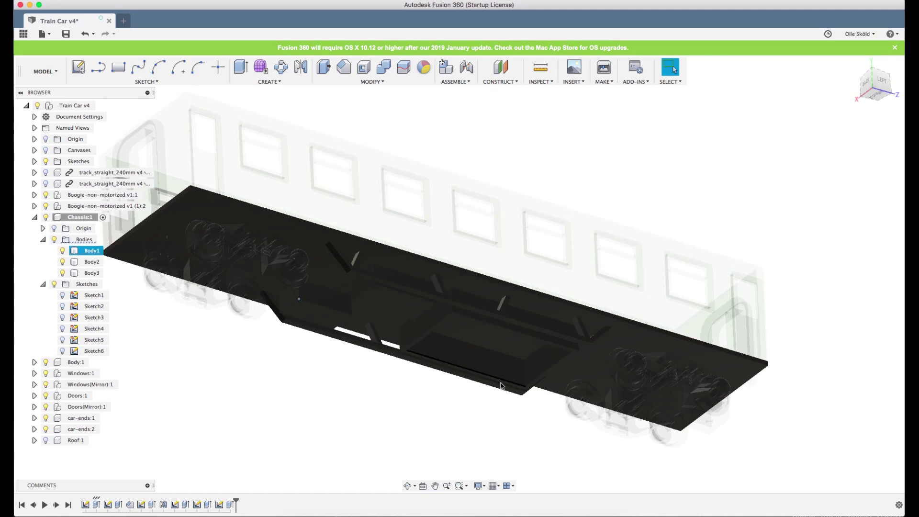
pyautogui.scroll(3, 509, 322)
pyautogui.keyDown('shift'); pyautogui.moveTo(509, 323); pyautogui.dragTo(499, 370, button='middle'); pyautogui.keyUp('shift')
pyautogui.scroll(4, 498, 370)
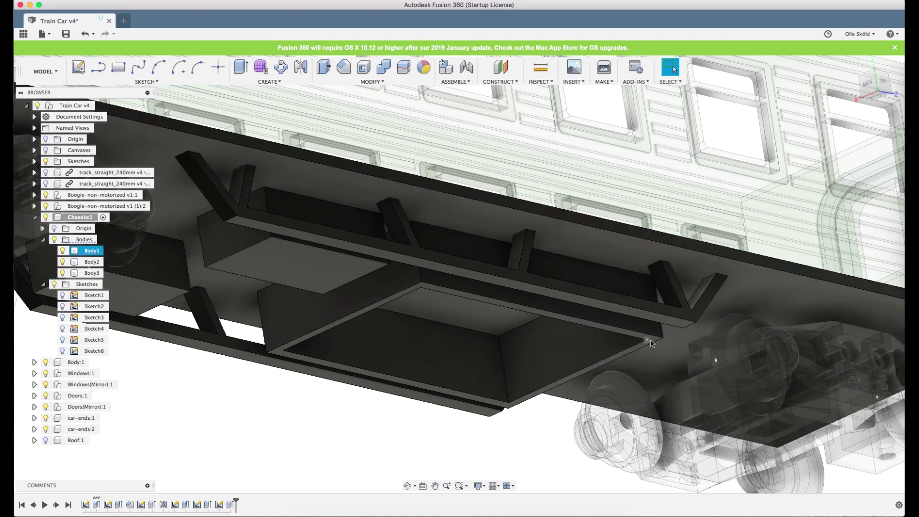
pyautogui.scroll(5, 651, 343)
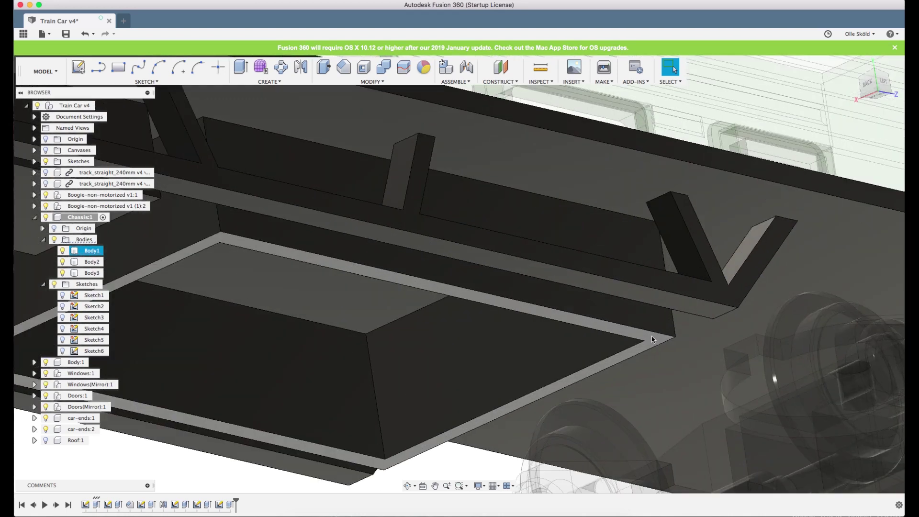
pyautogui.click(654, 343)
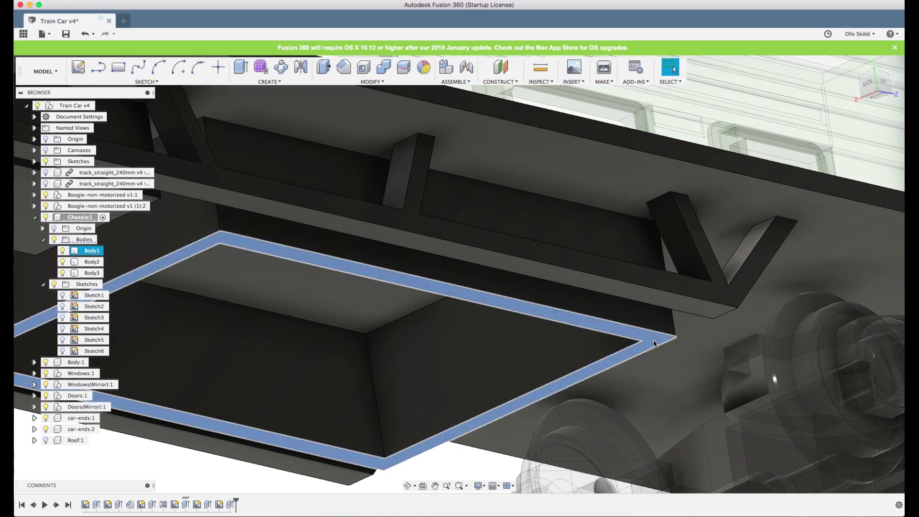
pyautogui.press('e')
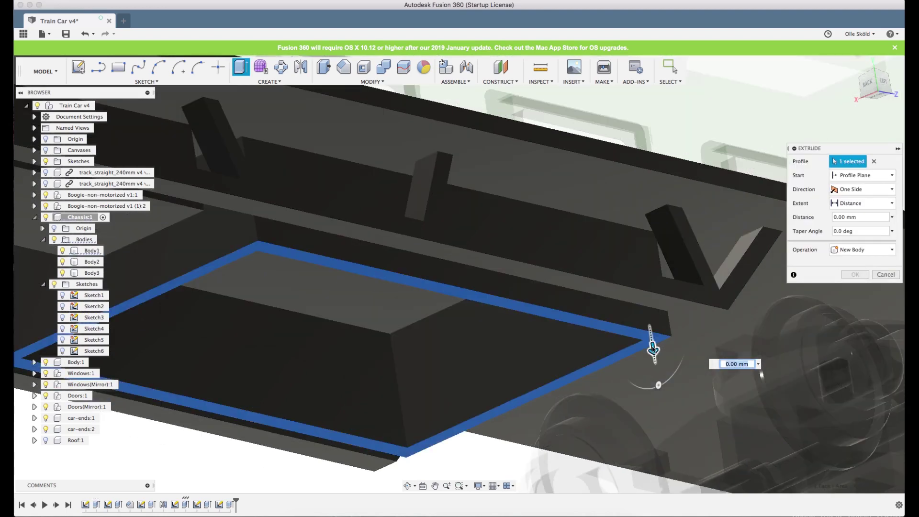
pyautogui.moveTo(652, 340); pyautogui.dragTo(652, 340)
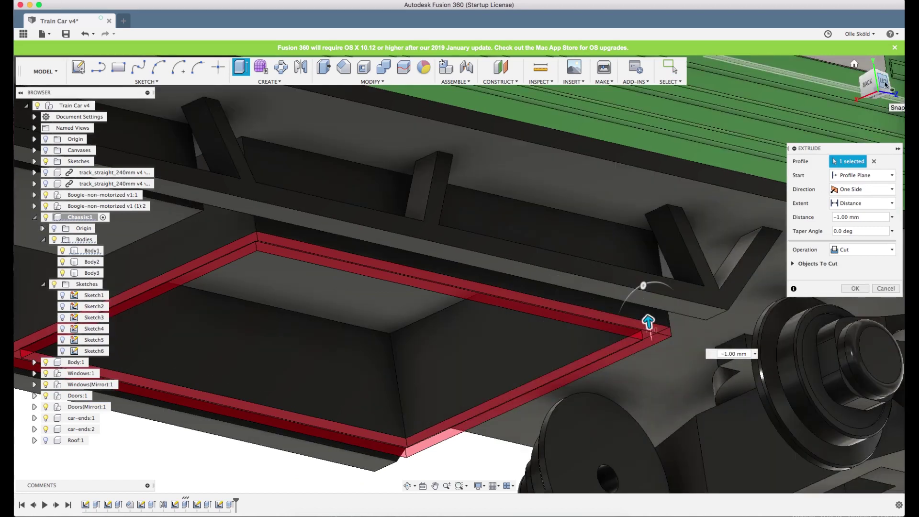
pyautogui.click(884, 85)
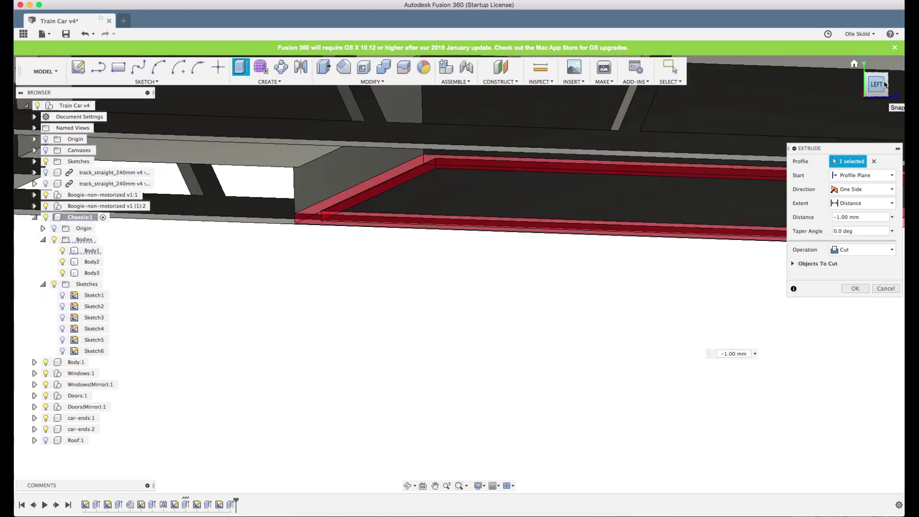
pyautogui.scroll(-5, 541, 246)
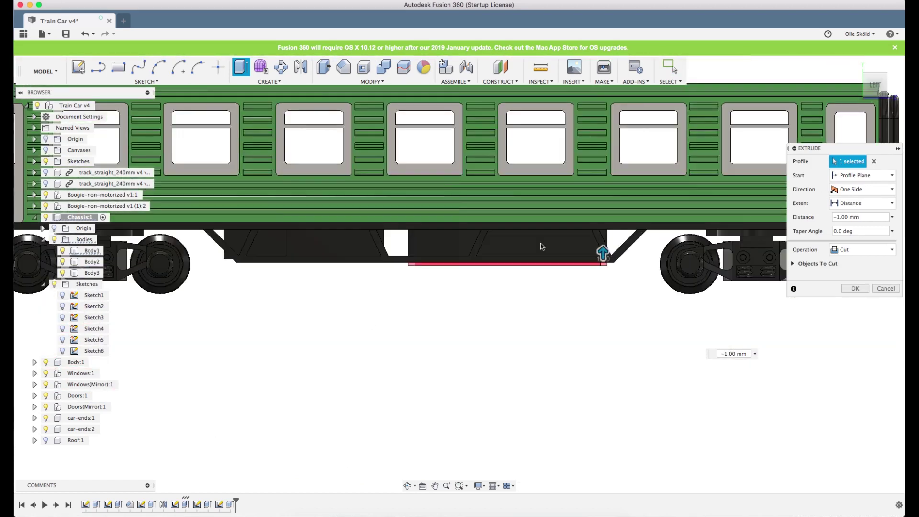
pyautogui.scroll(5, 550, 252)
pyautogui.click(855, 289)
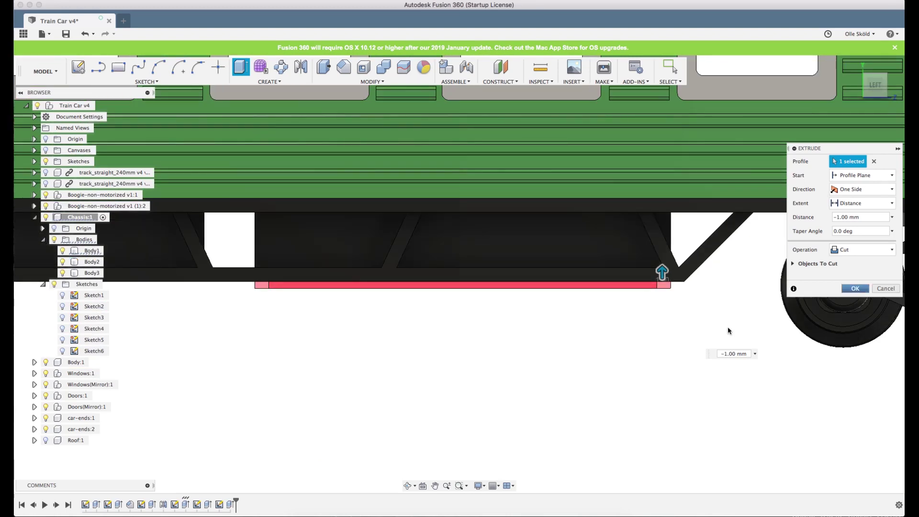
# Examine the shortened battery box, its cavity and the surrounding trusses on the chassis underside from several distances and angles.
pyautogui.scroll(-1, 710, 332)
pyautogui.moveTo(709, 332); pyautogui.dragTo(744, 310, button='middle')
pyautogui.scroll(-4, 728, 313)
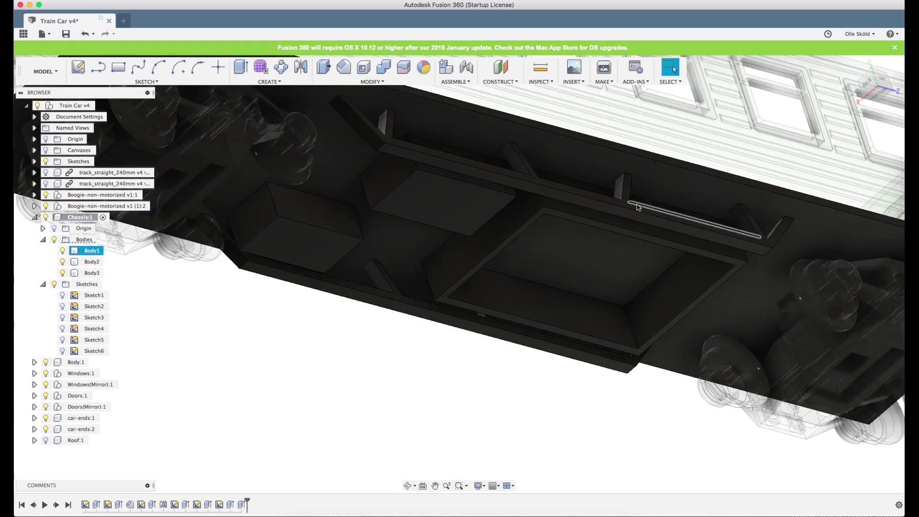
pyautogui.scroll(4, 635, 204)
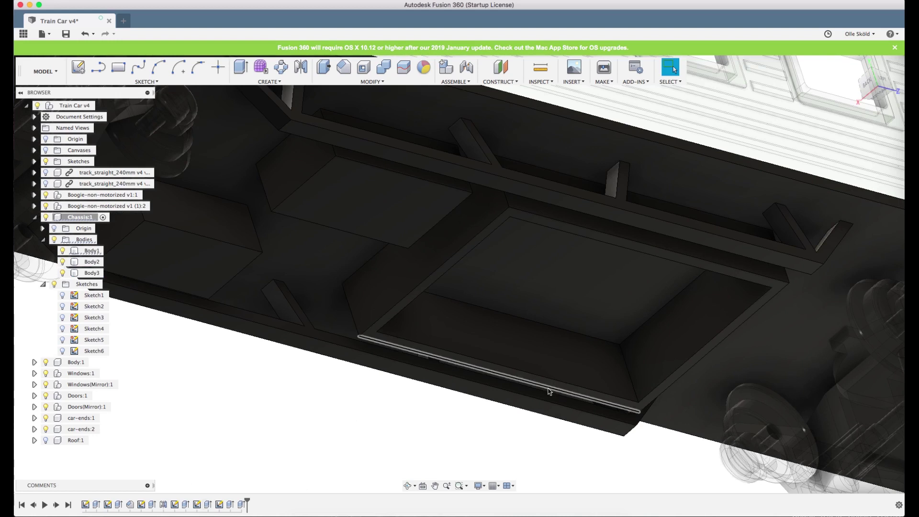
pyautogui.scroll(4, 607, 250)
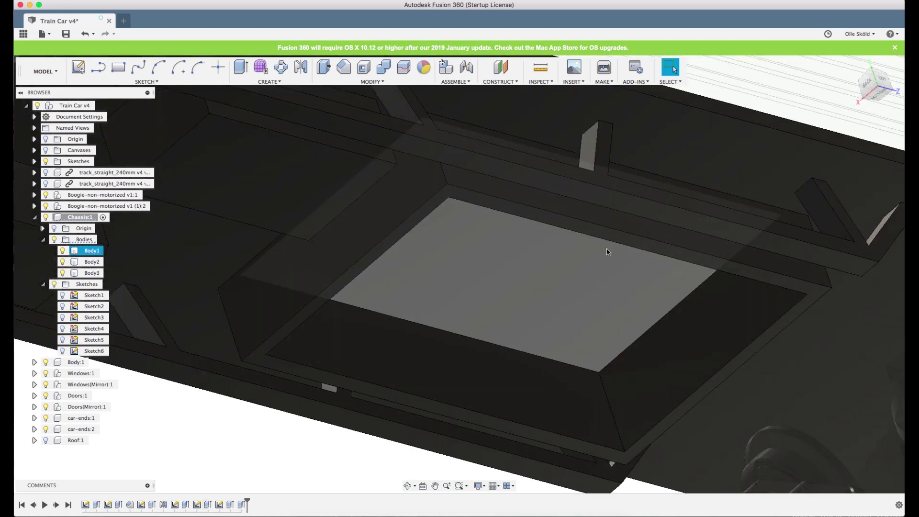
pyautogui.scroll(-3, 521, 214)
pyautogui.keyDown('shift'); pyautogui.moveTo(526, 216); pyautogui.dragTo(493, 373, button='middle'); pyautogui.keyUp('shift')
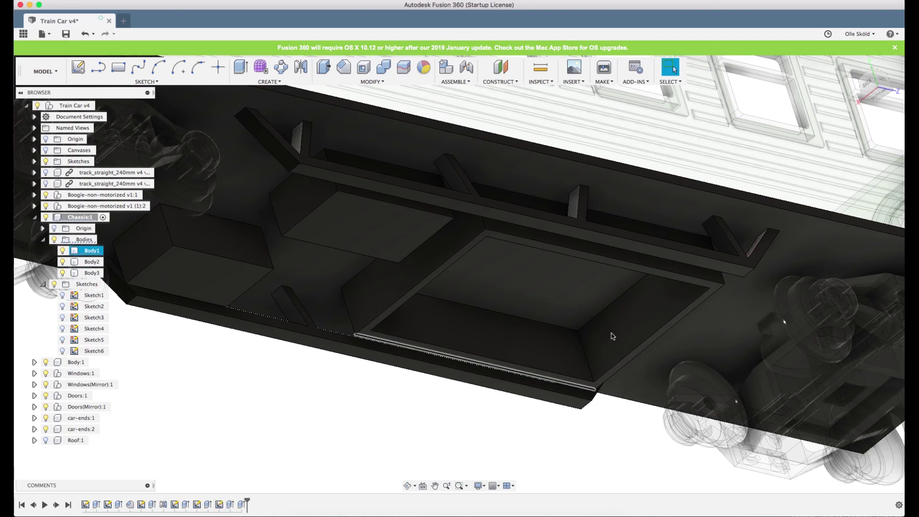
pyautogui.scroll(3, 457, 395)
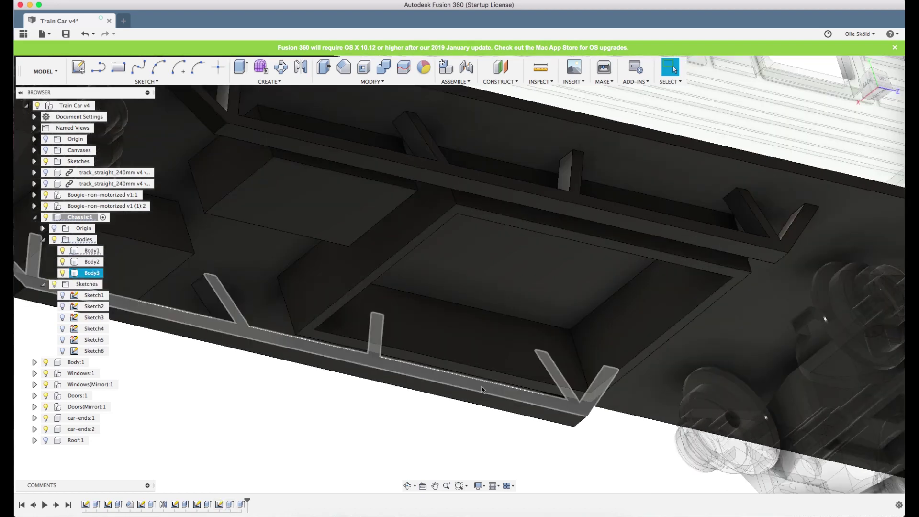
pyautogui.scroll(3, 622, 295)
pyautogui.keyDown('shift'); pyautogui.moveTo(621, 294); pyautogui.dragTo(627, 299, button='middle'); pyautogui.keyUp('shift')
pyautogui.scroll(-10, 576, 313)
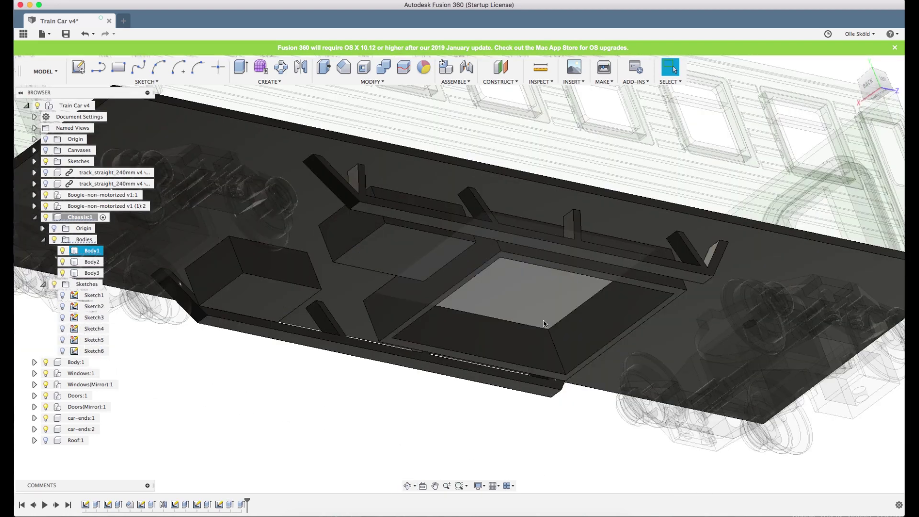
pyautogui.scroll(3, 539, 322)
pyautogui.scroll(-2, 543, 328)
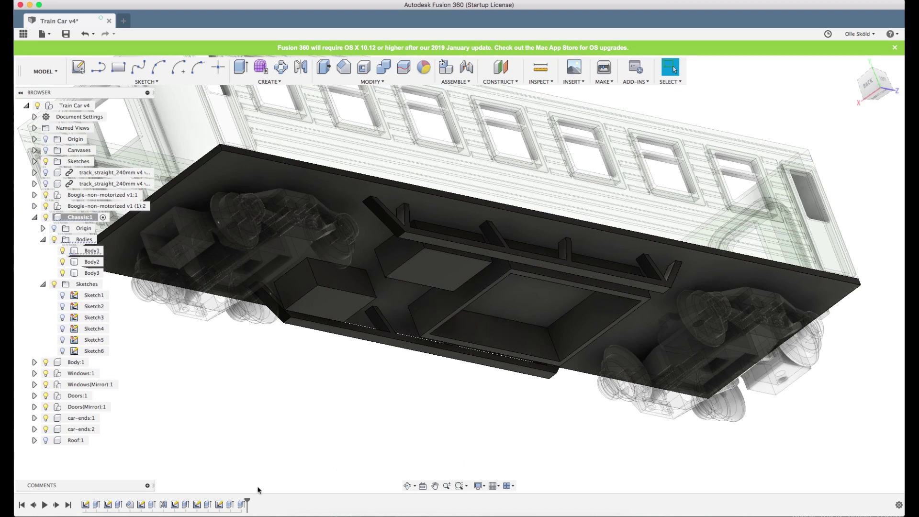
pyautogui.scroll(6, 669, 254)
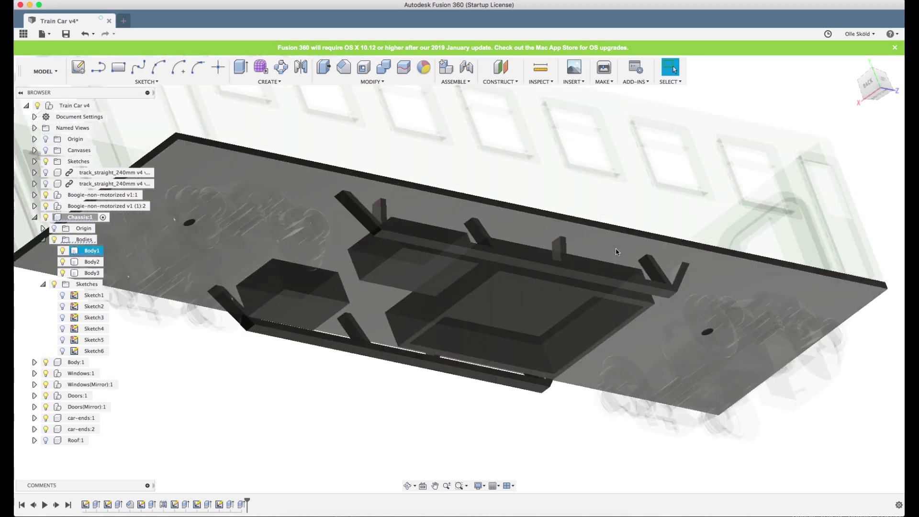
pyautogui.scroll(2, 330, 458)
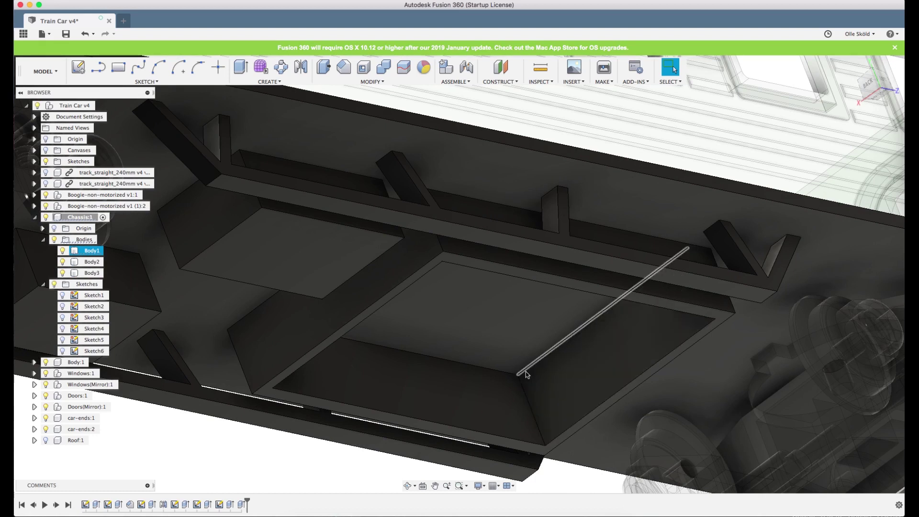
# Activate the top-level Train Car component and show the roof, then view the complete car from the side.
pyautogui.scroll(-2, 537, 337)
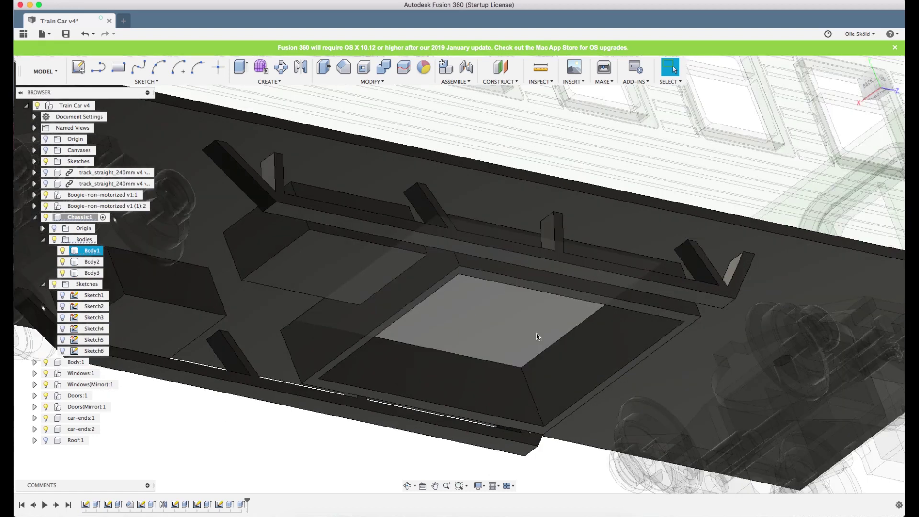
pyautogui.click(35, 217)
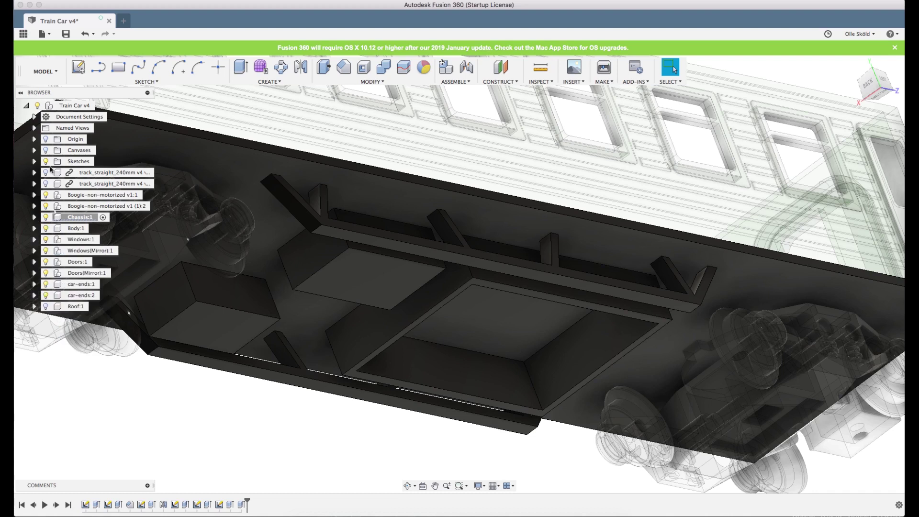
pyautogui.rightClick(75, 106)
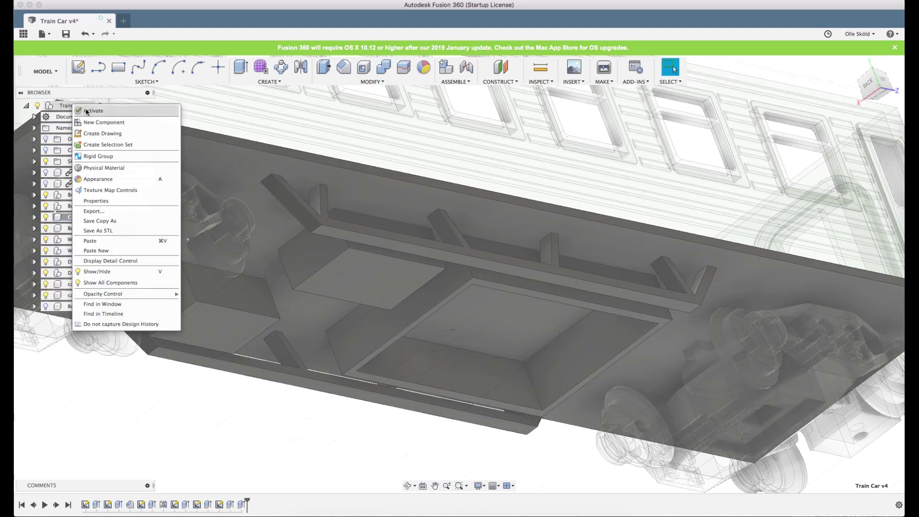
pyautogui.click(87, 111)
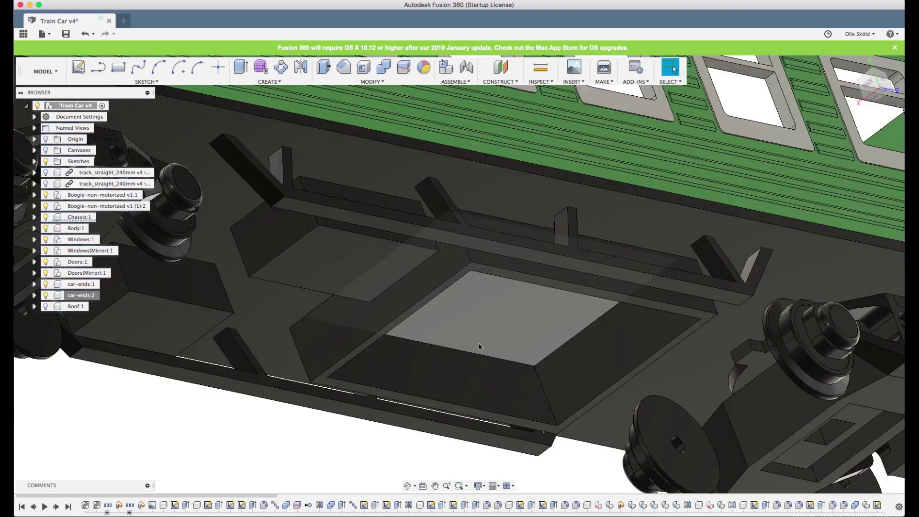
pyautogui.scroll(-10, 480, 347)
pyautogui.keyDown('shift'); pyautogui.moveTo(480, 347); pyautogui.dragTo(479, 378, button='middle'); pyautogui.keyUp('shift')
pyautogui.click(76, 306)
pyautogui.click(578, 325)
pyautogui.moveTo(579, 325)
pyautogui.keyDown('shift'); pyautogui.mouseDown(button='middle')
pyautogui.moveTo(590, 322)
pyautogui.moveTo(575, 308)
pyautogui.moveTo(601, 324)
pyautogui.moveTo(611, 316)
pyautogui.moveTo(574, 314)
pyautogui.mouseUp(button='middle'); pyautogui.keyUp('shift')
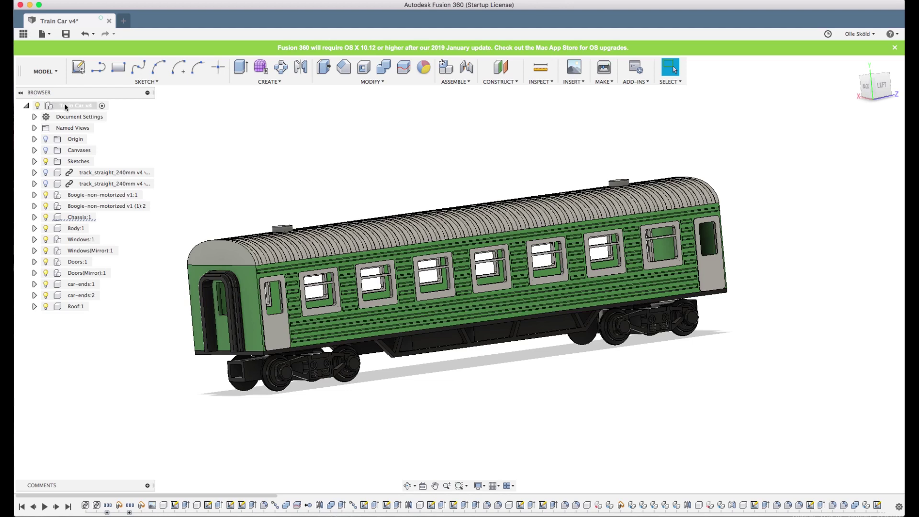
# Create a new component under the top-level Train Car assembly and name it "battery box cover".
pyautogui.rightClick(66, 106)
pyautogui.click(89, 113)
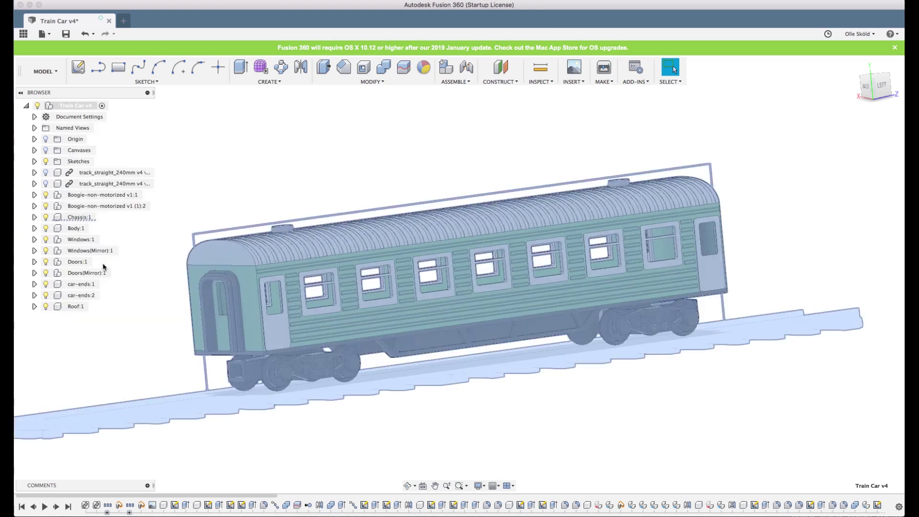
pyautogui.doubleClick(81, 317)
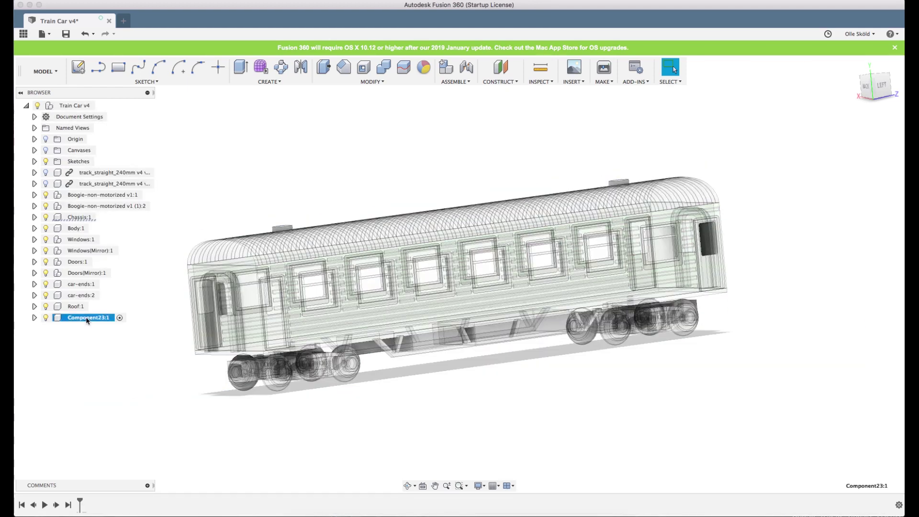
pyautogui.write('batte')
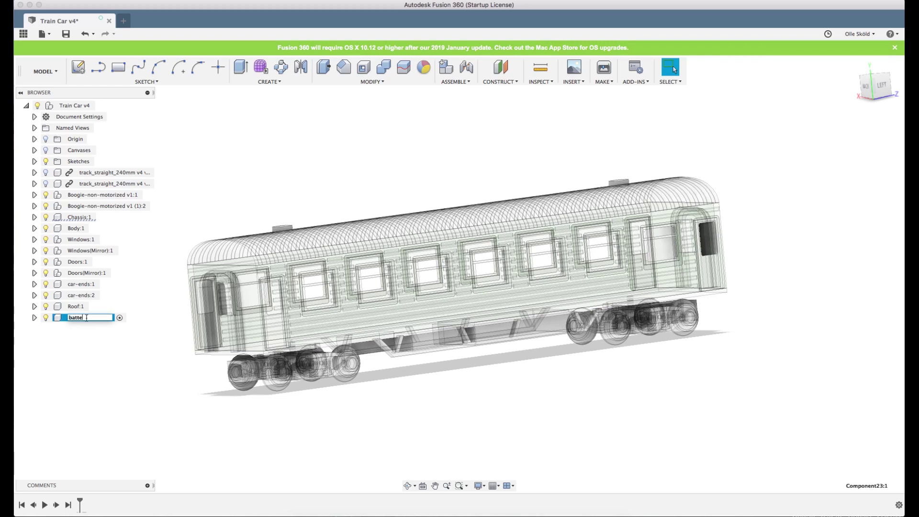
pyautogui.write('ry box cover')
pyautogui.press('Return')
# Hide the roof and the car body so the battery box on the chassis underside is easier to see.
pyautogui.keyDown('shift'); pyautogui.moveTo(484, 411); pyautogui.dragTo(534, 226, button='middle'); pyautogui.keyUp('shift')
pyautogui.scroll(3, 534, 226)
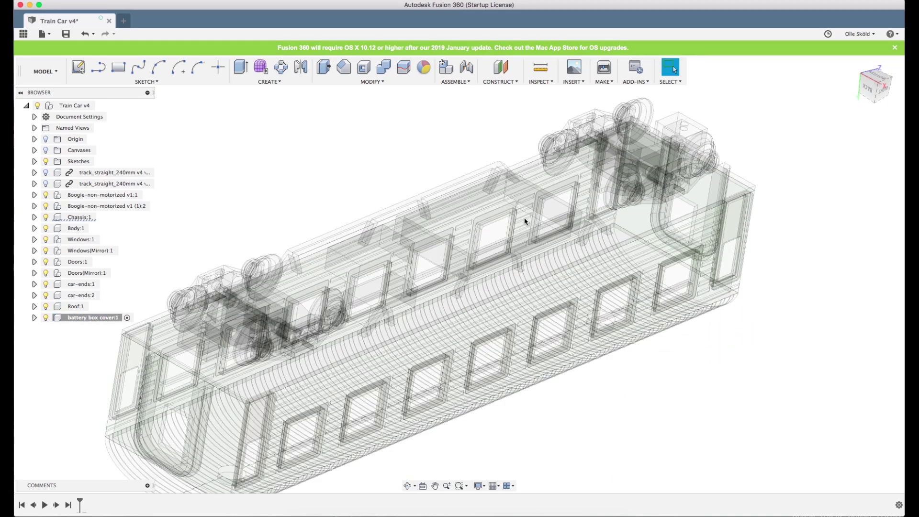
pyautogui.scroll(10, 524, 221)
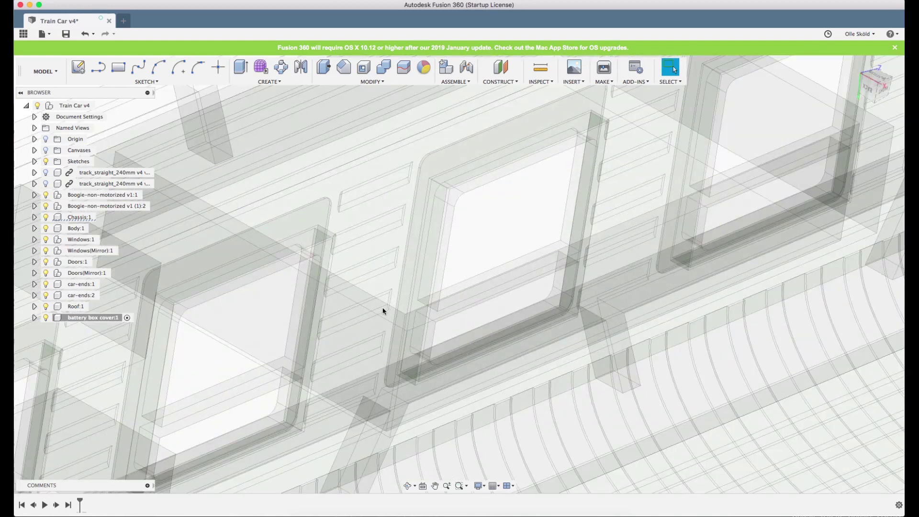
pyautogui.click(383, 310)
pyautogui.scroll(-3, 383, 310)
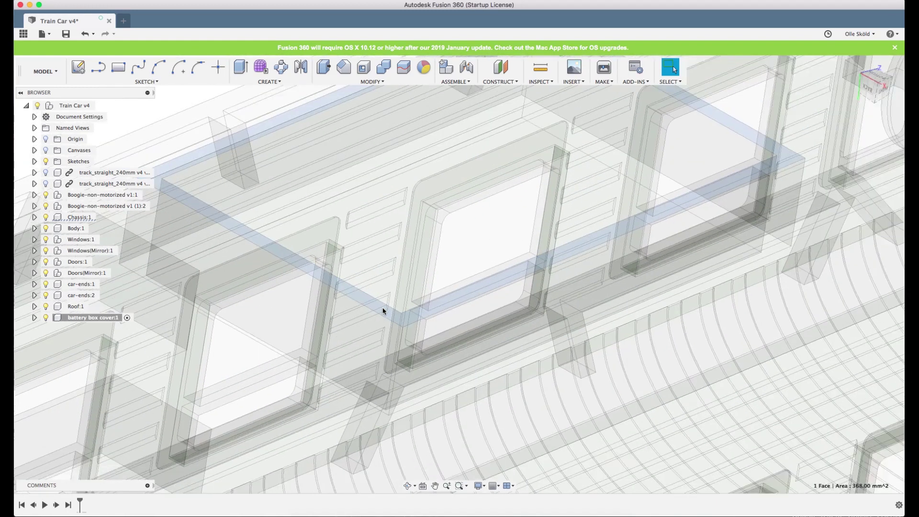
pyautogui.scroll(-3, 383, 310)
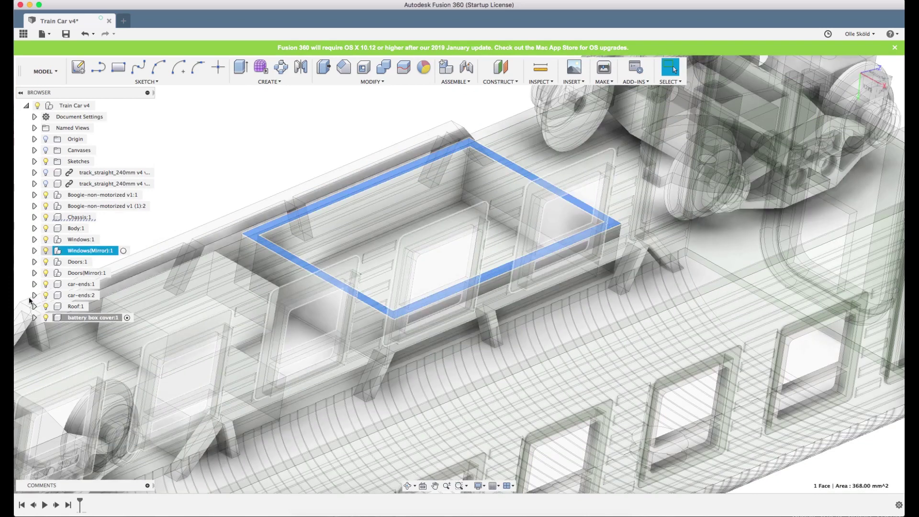
pyautogui.click(46, 306)
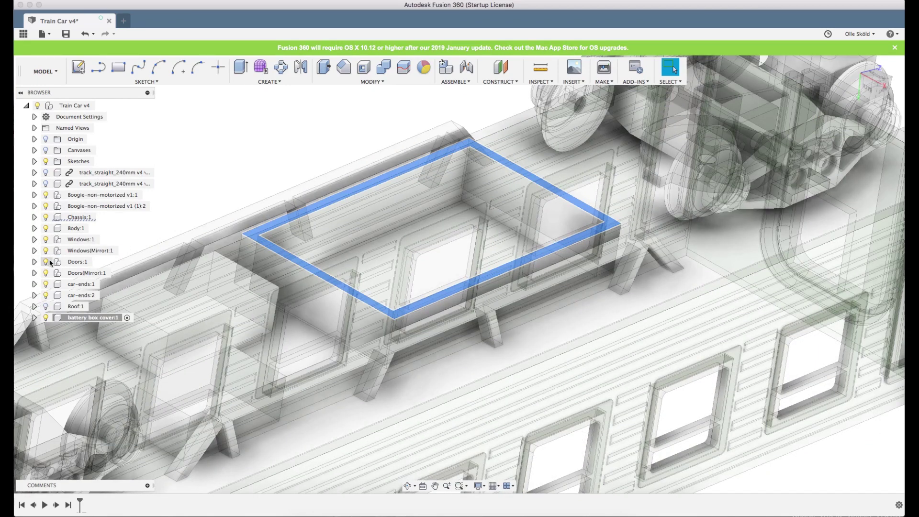
pyautogui.click(46, 229)
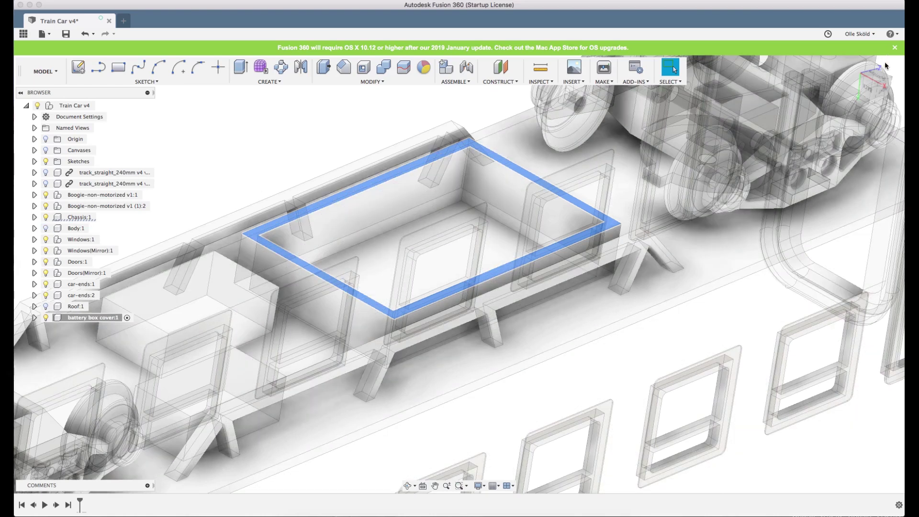
# Start a sketch on the battery box's rim face for the battery box cover.
pyautogui.click(877, 82)
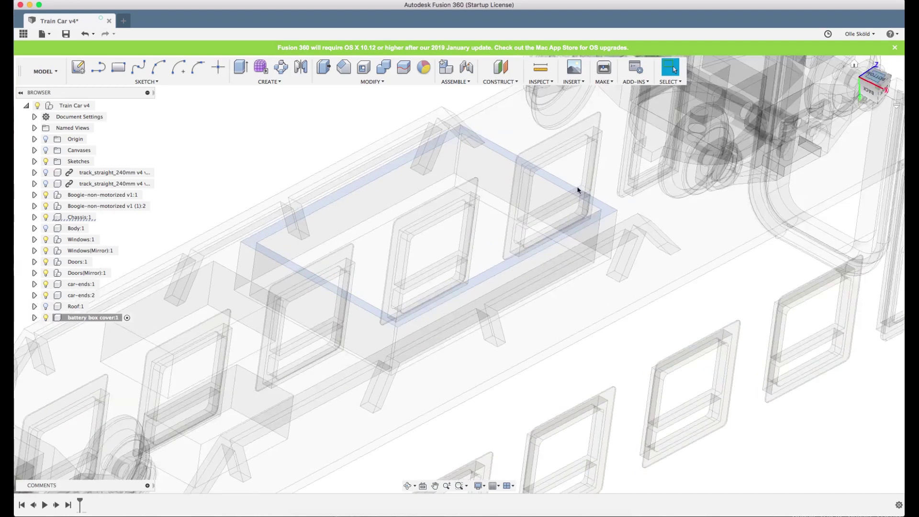
pyautogui.scroll(-5, 407, 322)
pyautogui.scroll(2, 395, 252)
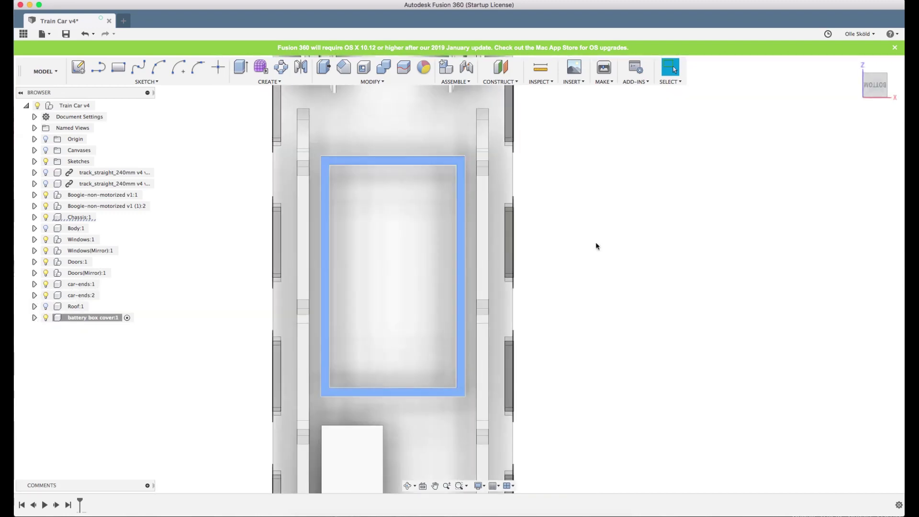
pyautogui.scroll(2, 455, 187)
pyautogui.moveTo(462, 195)
pyautogui.keyDown('shift'); pyautogui.mouseDown(button='middle')
pyautogui.moveTo(457, 163)
pyautogui.moveTo(416, 143)
pyautogui.mouseUp(button='middle'); pyautogui.keyUp('shift')
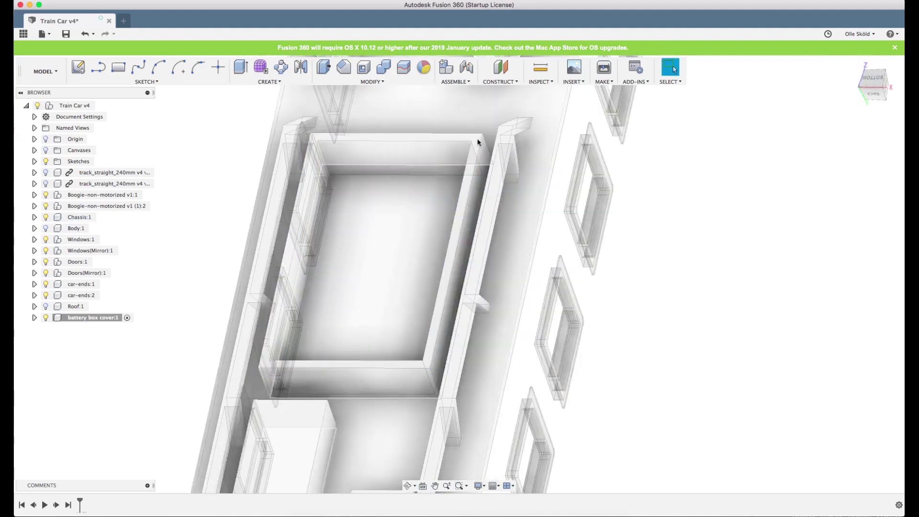
pyautogui.click(468, 140)
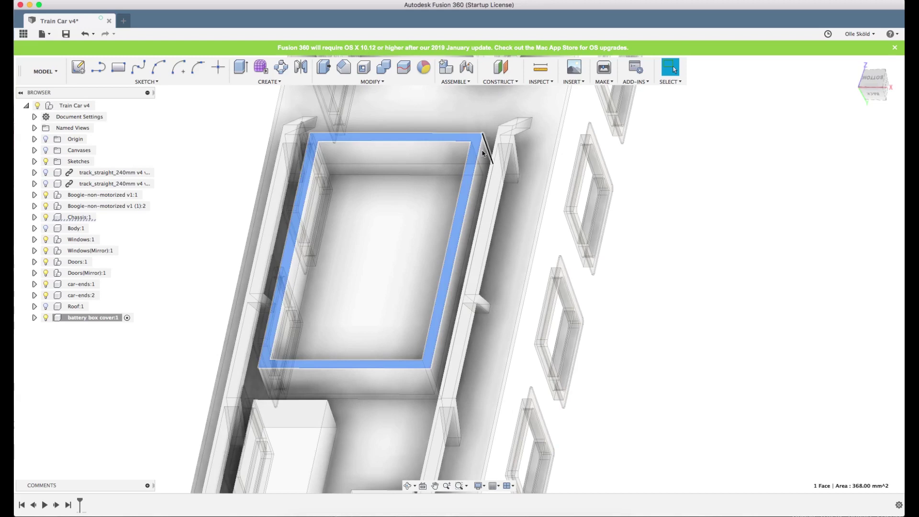
pyautogui.click(78, 67)
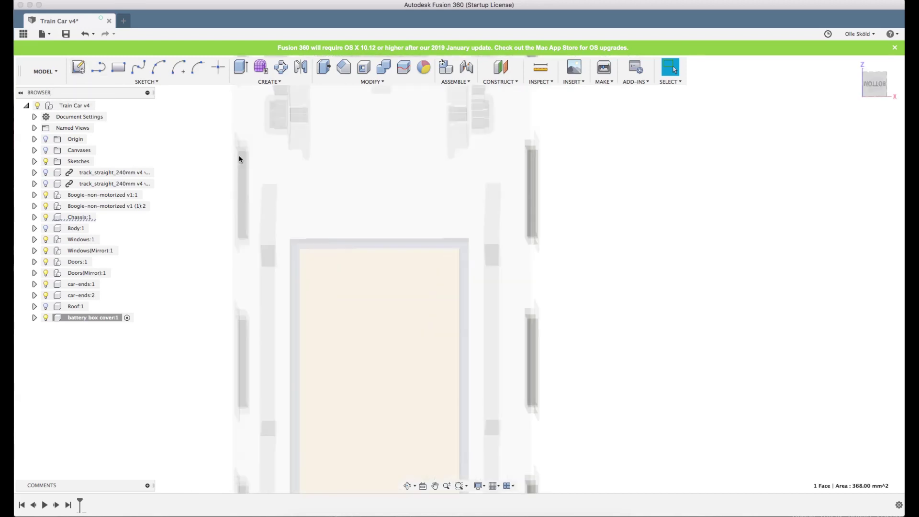
pyautogui.scroll(-3, 357, 194)
pyautogui.scroll(7, 344, 342)
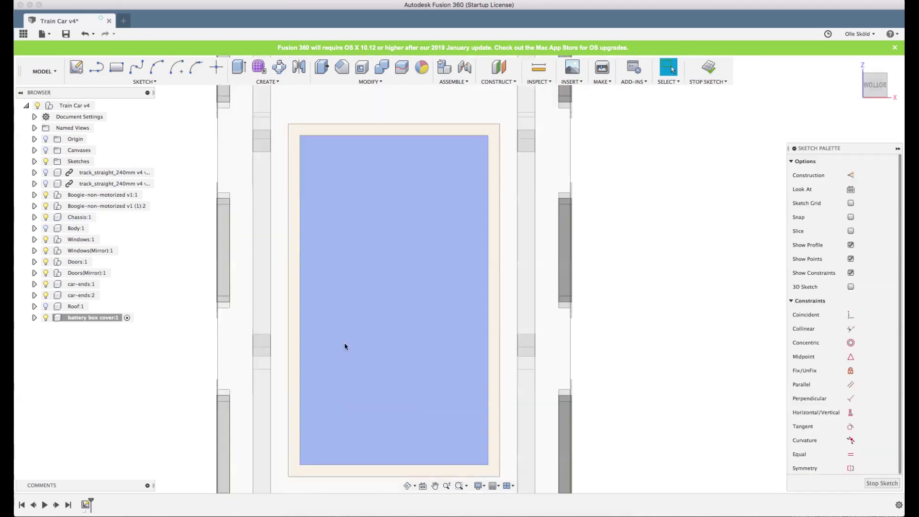
pyautogui.scroll(-3, 347, 333)
# Offset the four inner edges of the battery box rim 0.2 mm inward as clearance for the cover.
pyautogui.doubleClick(305, 181)
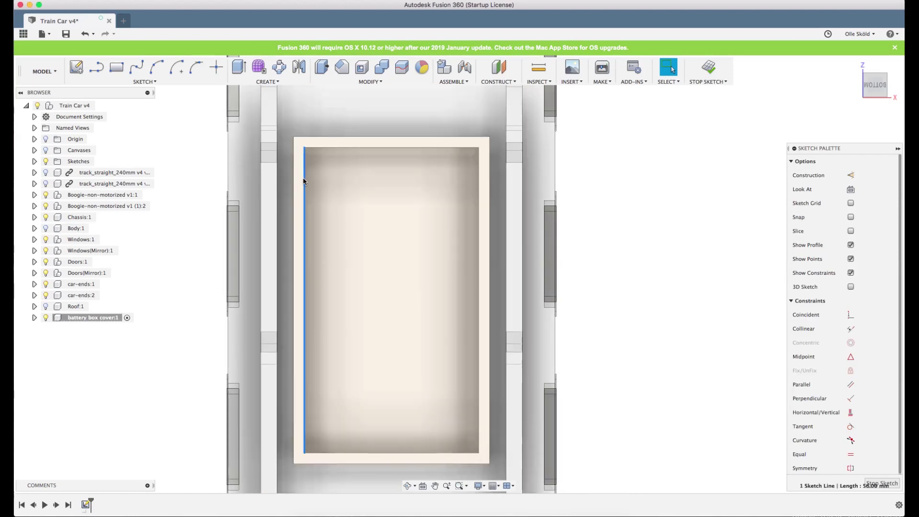
pyautogui.write('o')
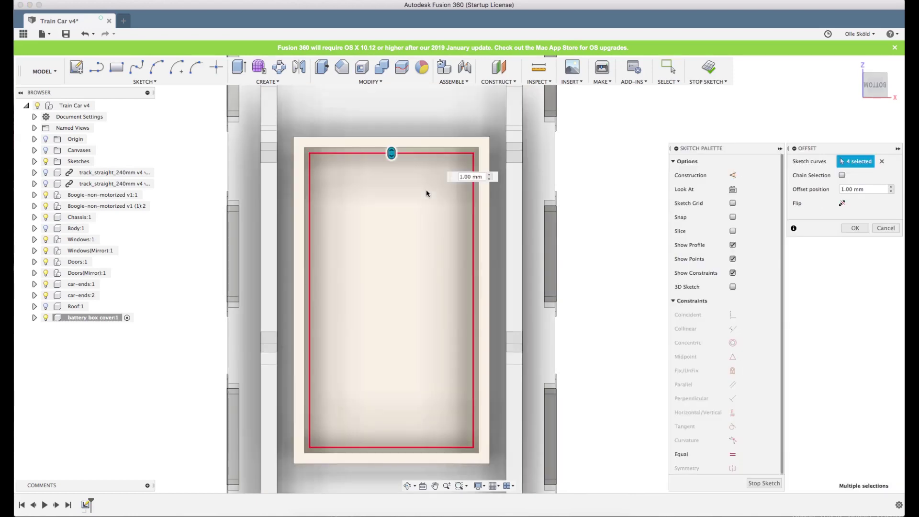
pyautogui.write('0.2')
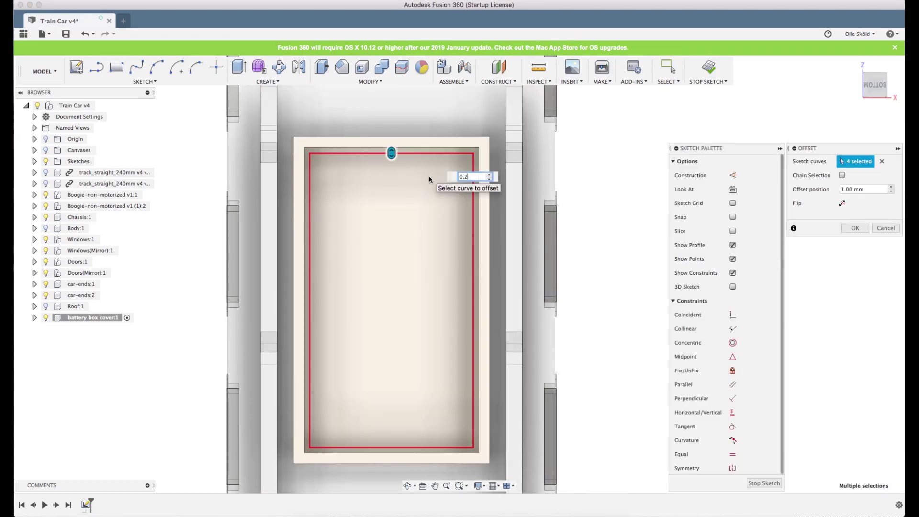
pyautogui.press('Return')
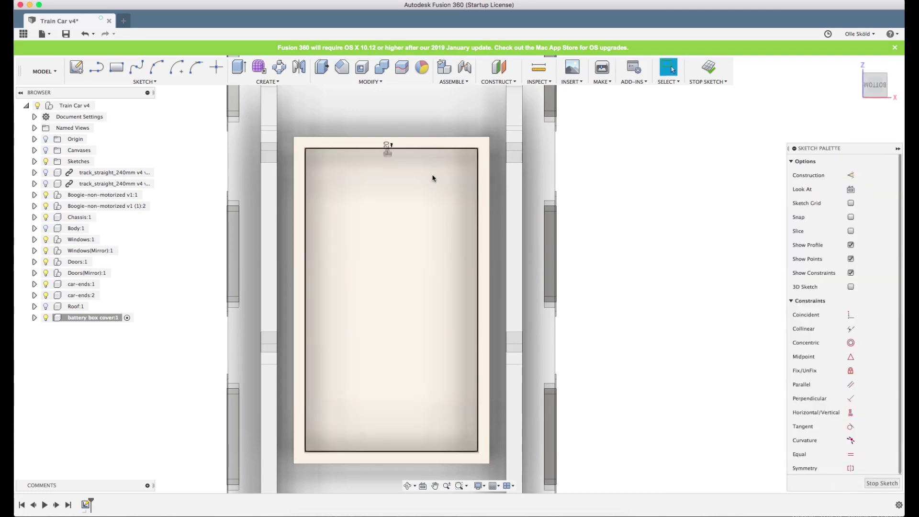
# Offset the original four inner rim edges of the battery box 1 mm inward, adding a second rectangle inside the 0.2 mm offset.
pyautogui.scroll(1, 339, 196)
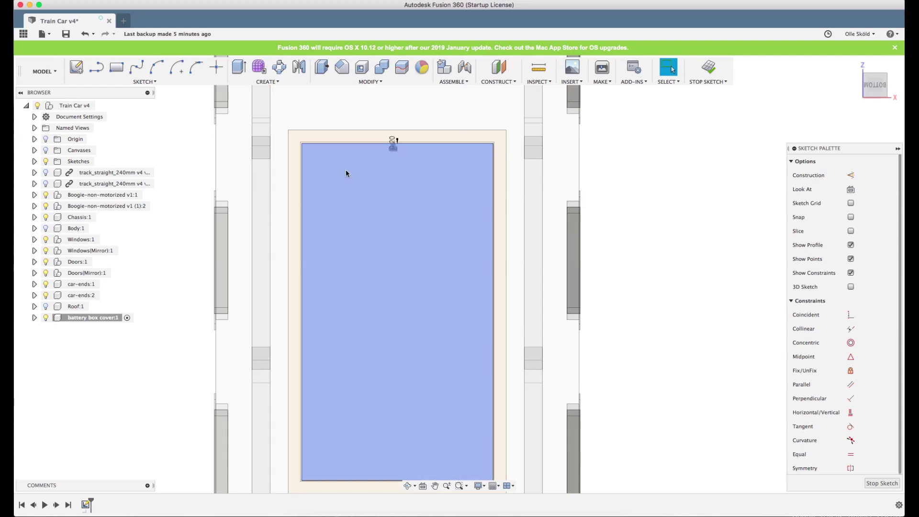
pyautogui.scroll(-3, 341, 167)
pyautogui.scroll(4, 313, 180)
pyautogui.scroll(3, 314, 181)
pyautogui.click(313, 180)
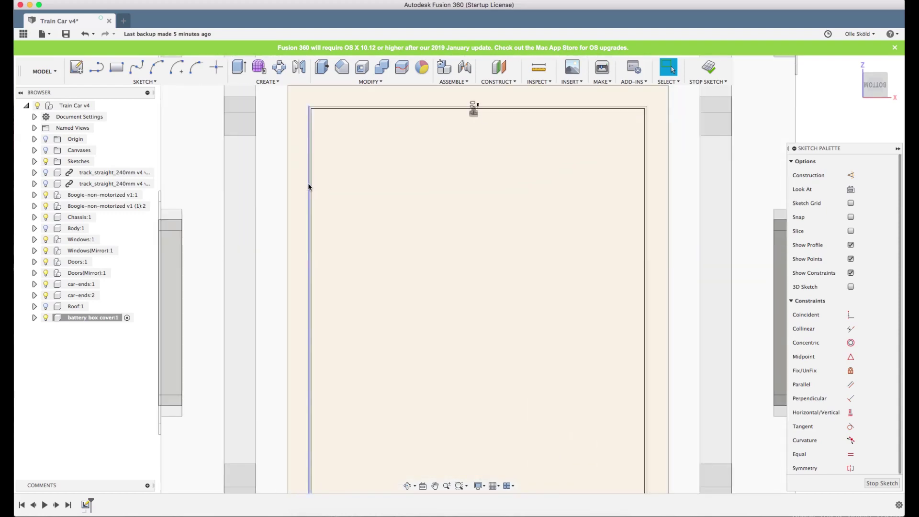
pyautogui.scroll(3, 315, 118)
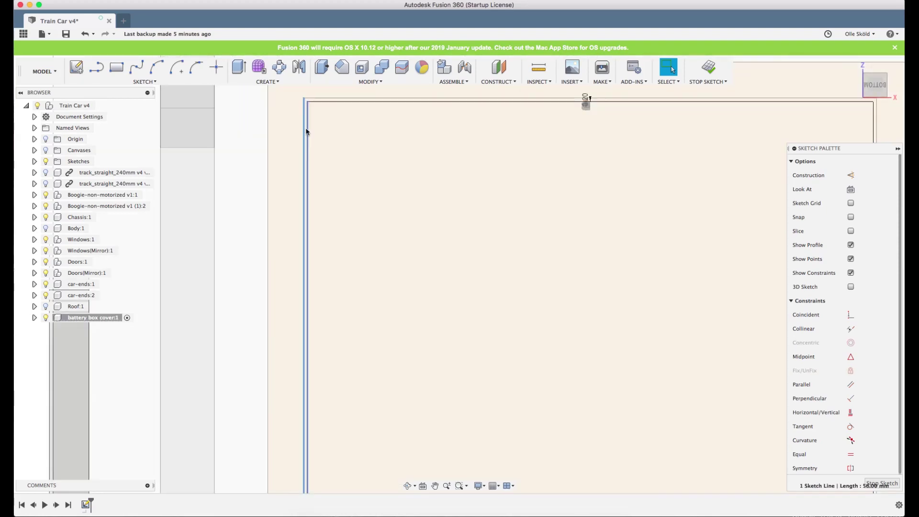
pyautogui.doubleClick(305, 133)
pyautogui.scroll(-8, 305, 134)
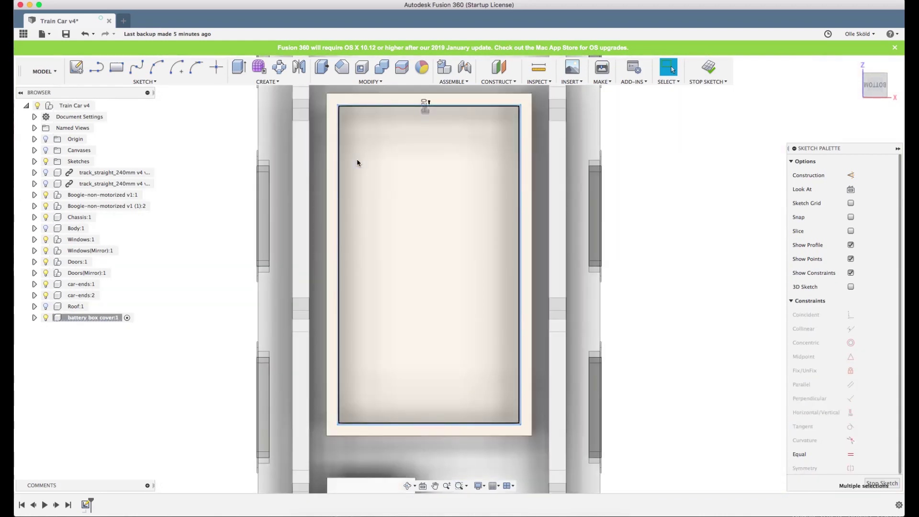
pyautogui.press('o')
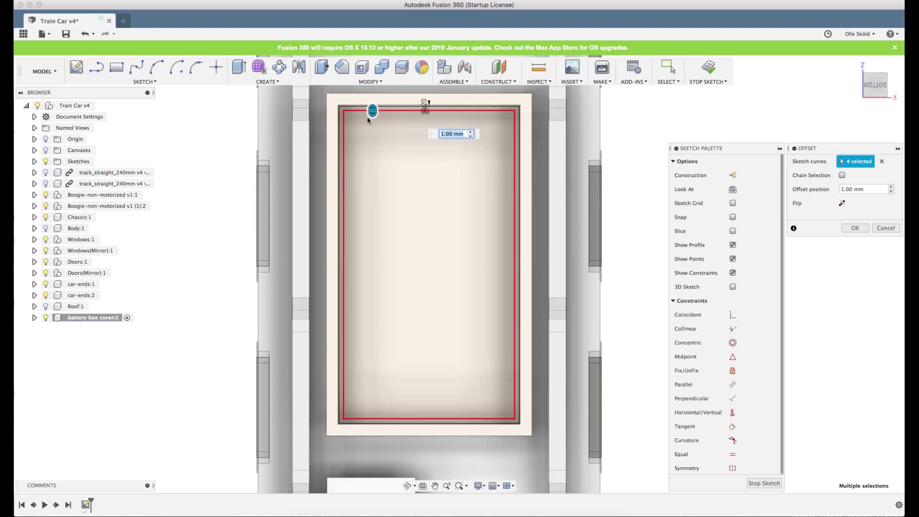
pyautogui.moveTo(372, 112); pyautogui.dragTo(373, 115)
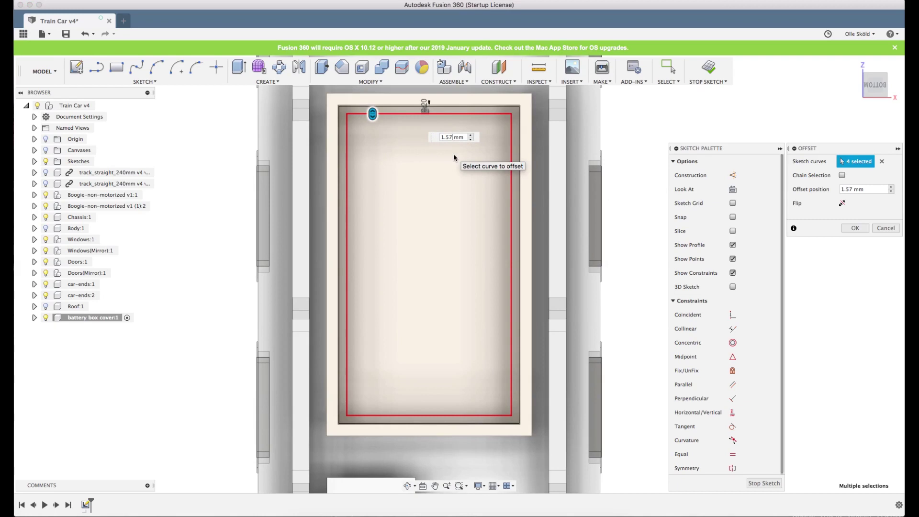
pyautogui.press('BackSpace')
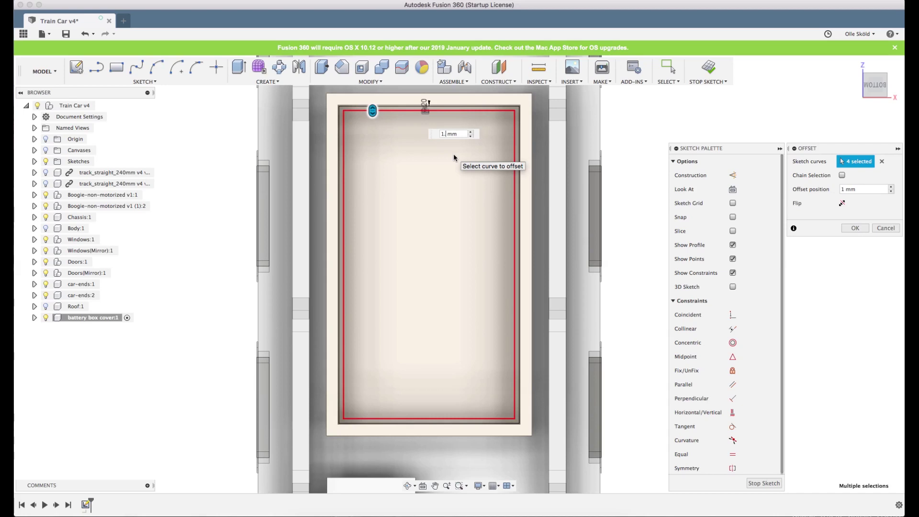
pyautogui.write('2.')
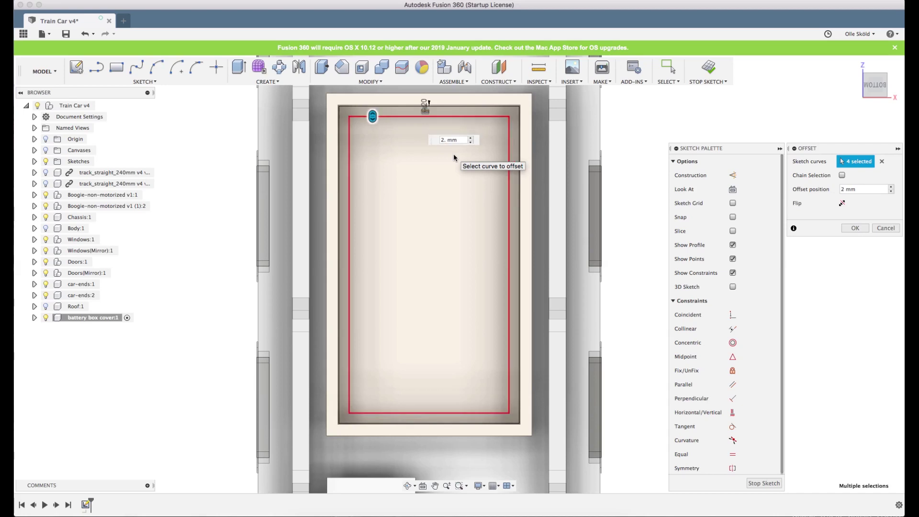
pyautogui.write('1.')
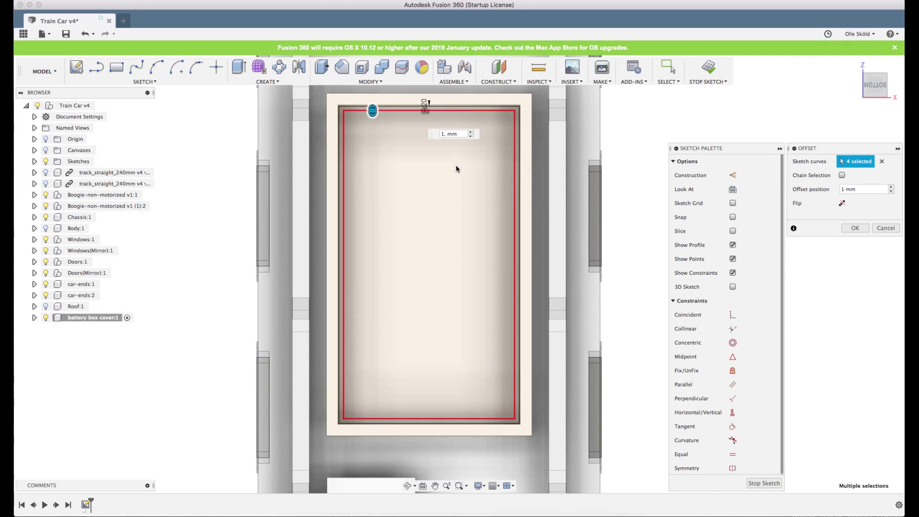
pyautogui.press('BackSpace')
pyautogui.click(856, 228)
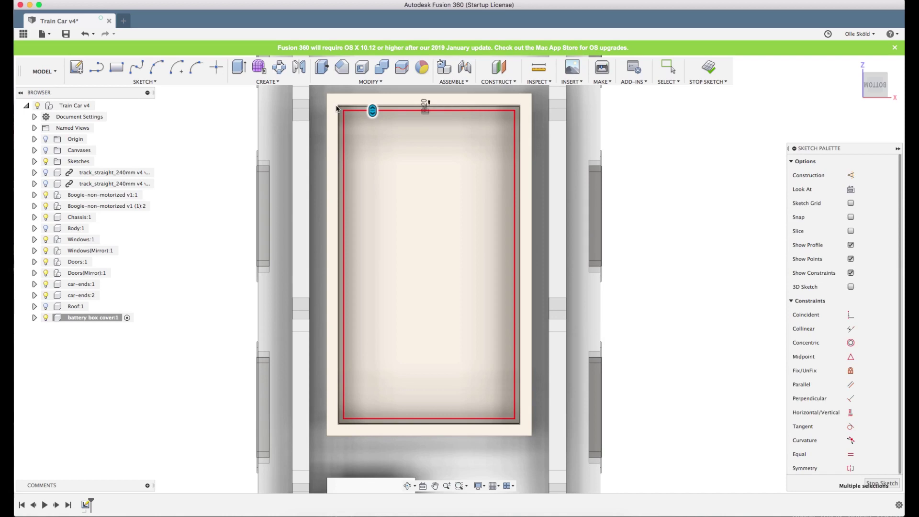
pyautogui.press('Escape')
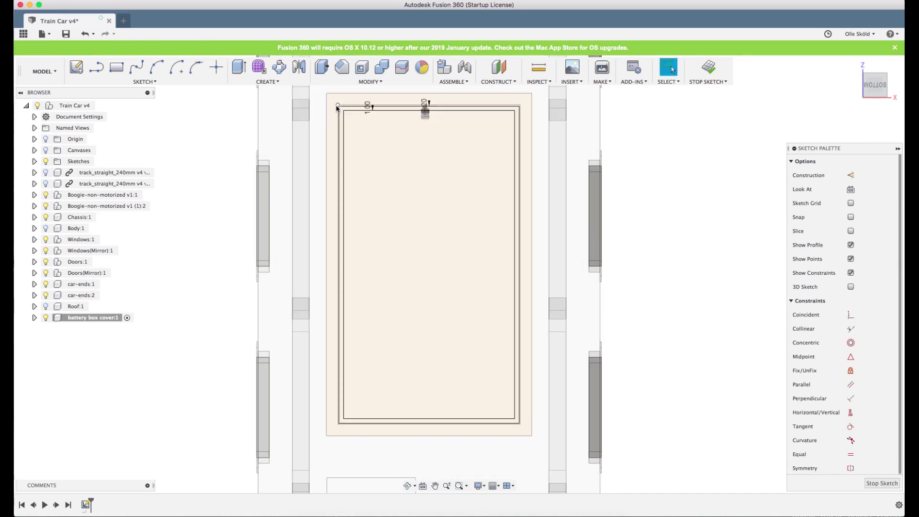
# Extrude the narrow ring profile between the two offset rectangles -1 mm into the battery box as a new body.
pyautogui.scroll(3, 398, 167)
pyautogui.scroll(-4, 330, 149)
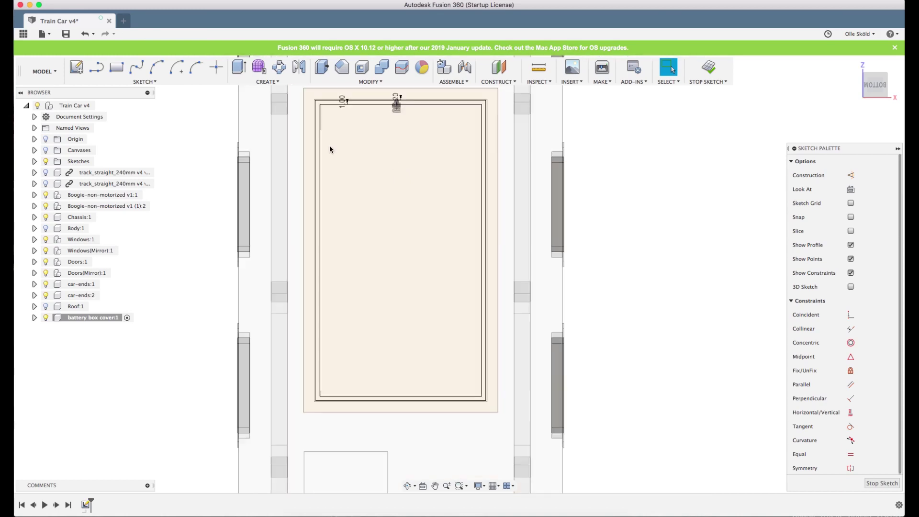
pyautogui.scroll(3, 319, 120)
pyautogui.click(317, 119)
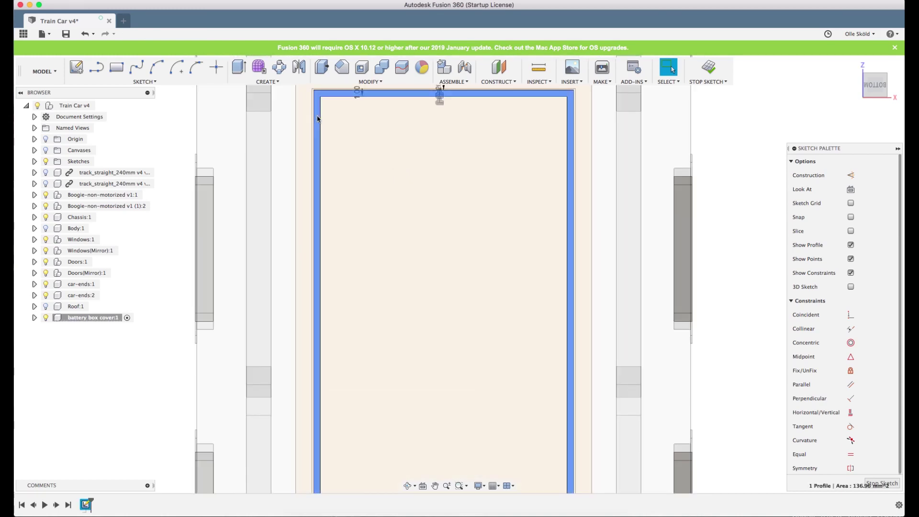
pyautogui.scroll(-3, 317, 118)
pyautogui.click(239, 67)
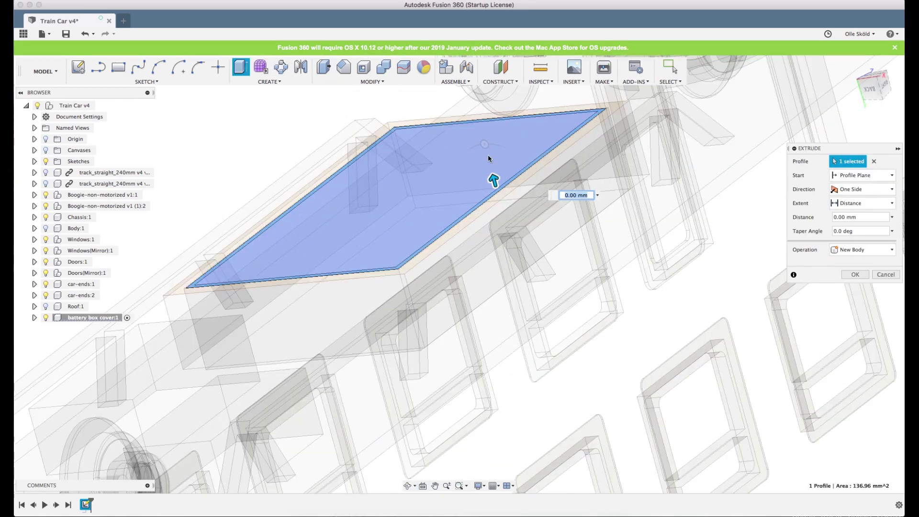
pyautogui.scroll(3, 488, 159)
pyautogui.moveTo(495, 185); pyautogui.dragTo(504, 214)
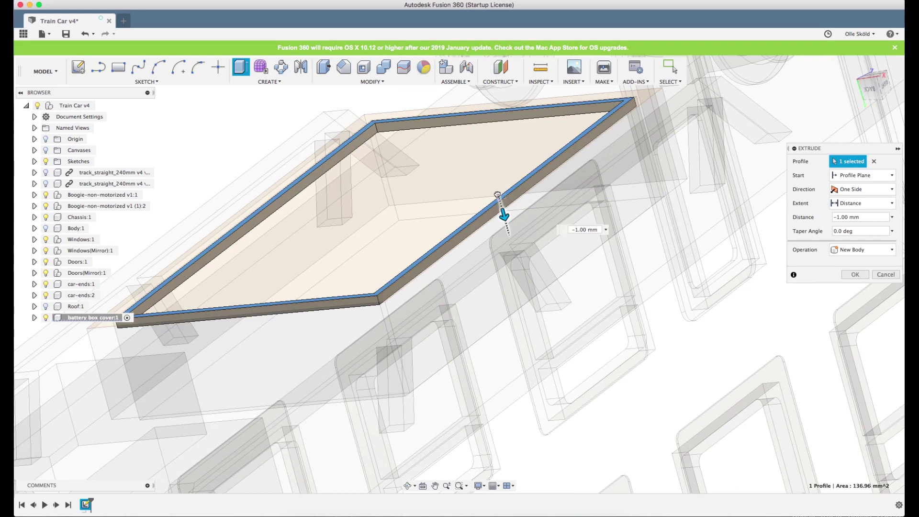
pyautogui.keyDown('shift'); pyautogui.moveTo(582, 190); pyautogui.dragTo(618, 182, button='middle'); pyautogui.keyUp('shift')
pyautogui.click(861, 275)
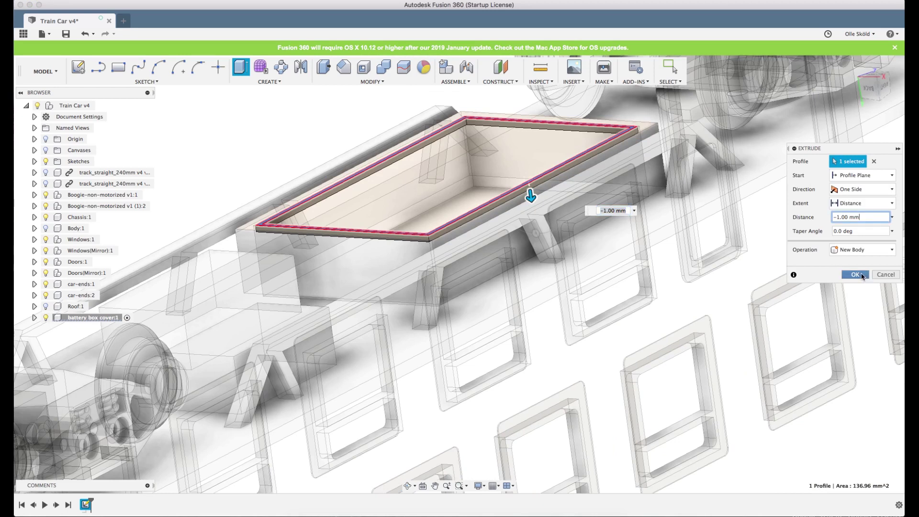
# Start a sketch on the outward-facing rim face of the extruded cover ring.
pyautogui.keyDown('shift'); pyautogui.moveTo(532, 210); pyautogui.dragTo(534, 218, button='middle'); pyautogui.keyUp('shift')
pyautogui.keyDown('shift'); pyautogui.moveTo(462, 234); pyautogui.dragTo(466, 249, button='middle'); pyautogui.keyUp('shift')
pyautogui.scroll(4, 467, 249)
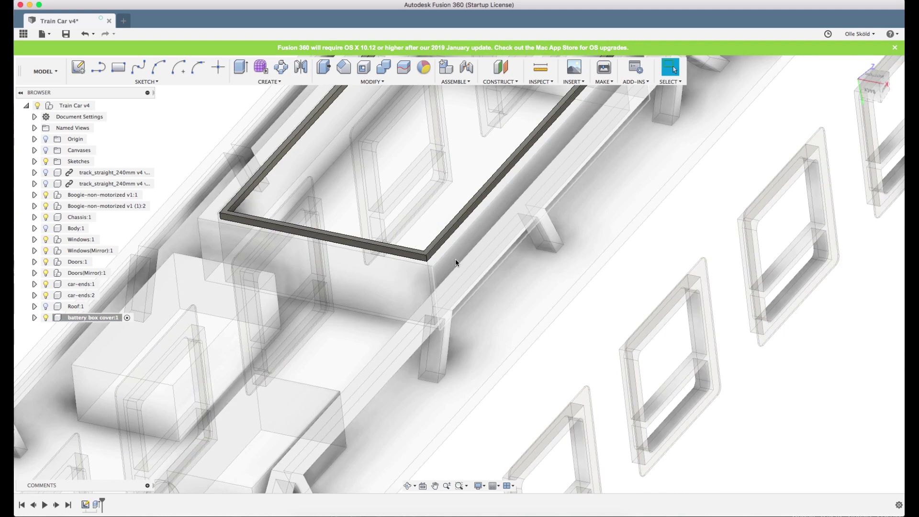
pyautogui.scroll(1, 427, 243)
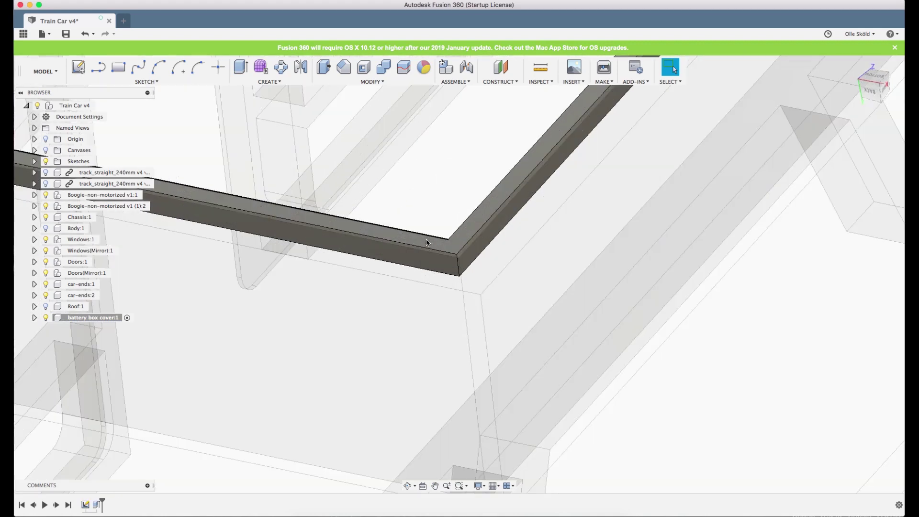
pyautogui.click(427, 242)
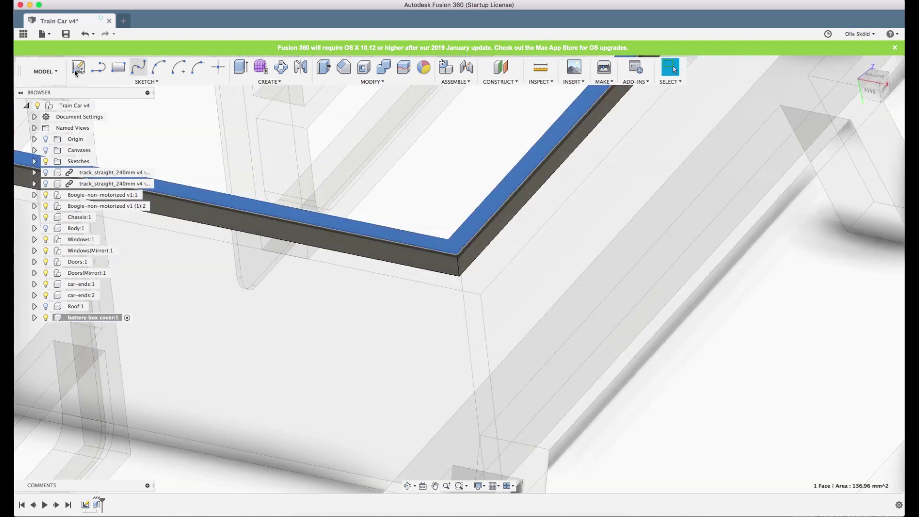
pyautogui.click(139, 69)
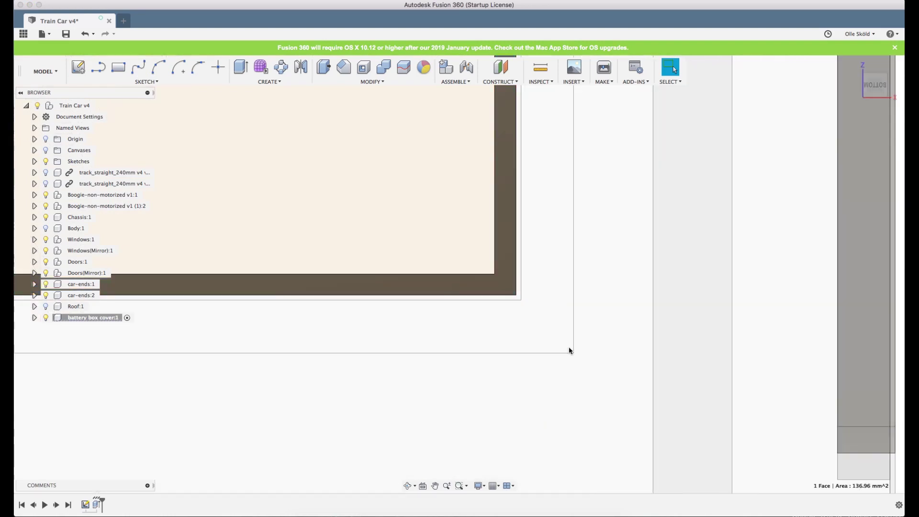
pyautogui.scroll(-3, 515, 308)
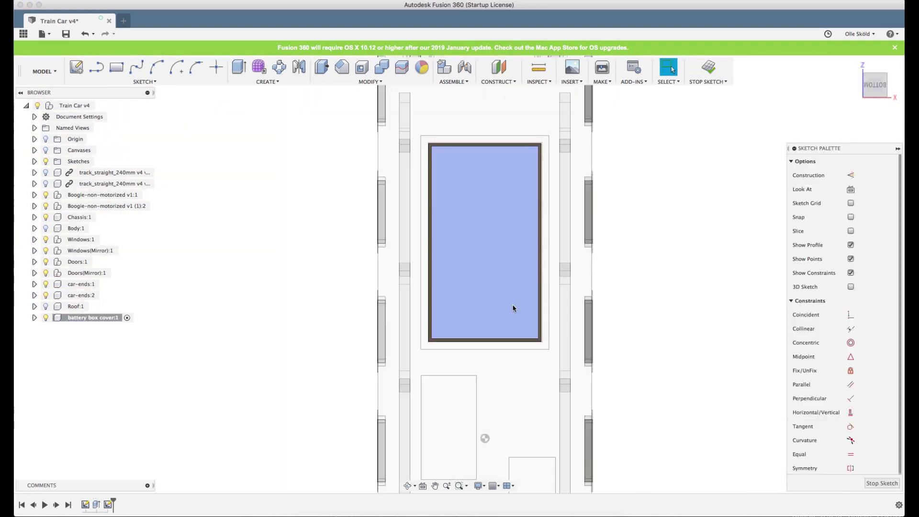
# Sketch a rectangle about 60 mm long between opposite outer corners of the battery box rim for the cover plate.
pyautogui.scroll(2, 517, 192)
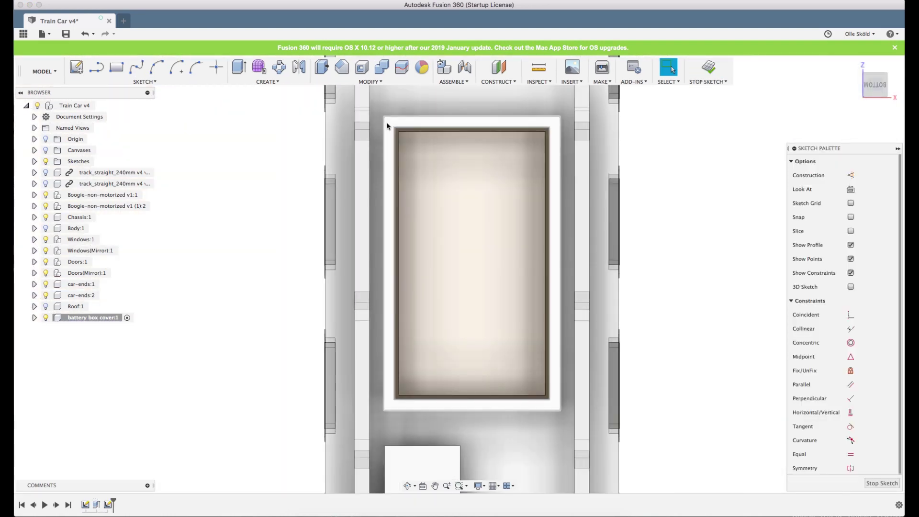
pyautogui.scroll(3, 387, 126)
pyautogui.press('r')
pyautogui.click(379, 111)
pyautogui.scroll(-3, 378, 103)
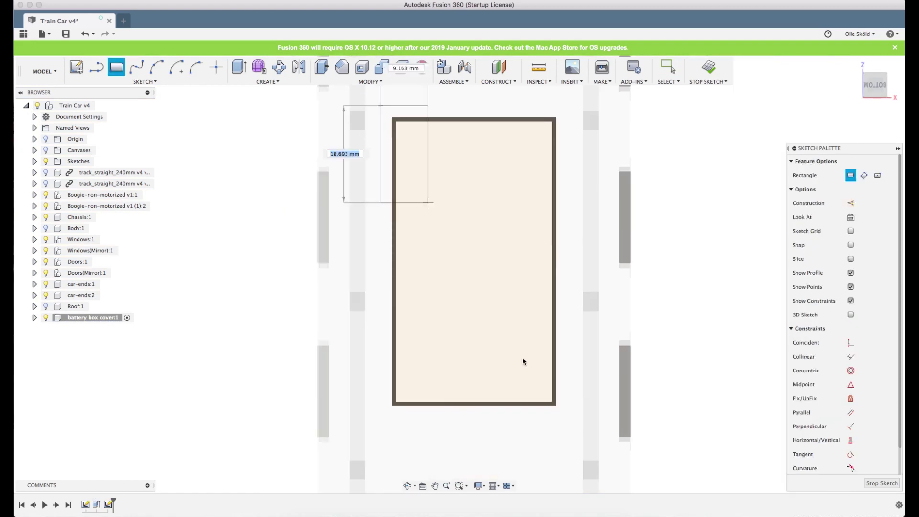
pyautogui.scroll(2, 557, 397)
pyautogui.scroll(2, 572, 427)
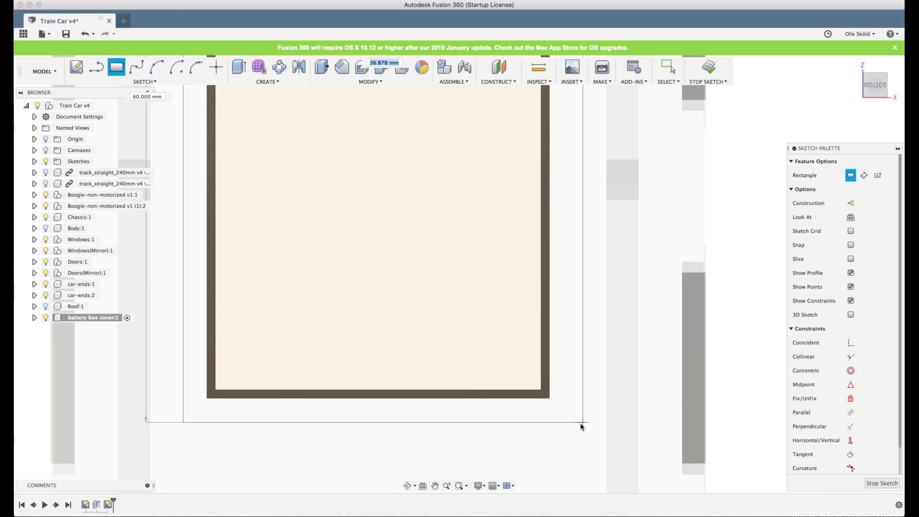
pyautogui.scroll(1, 574, 426)
pyautogui.click(573, 423)
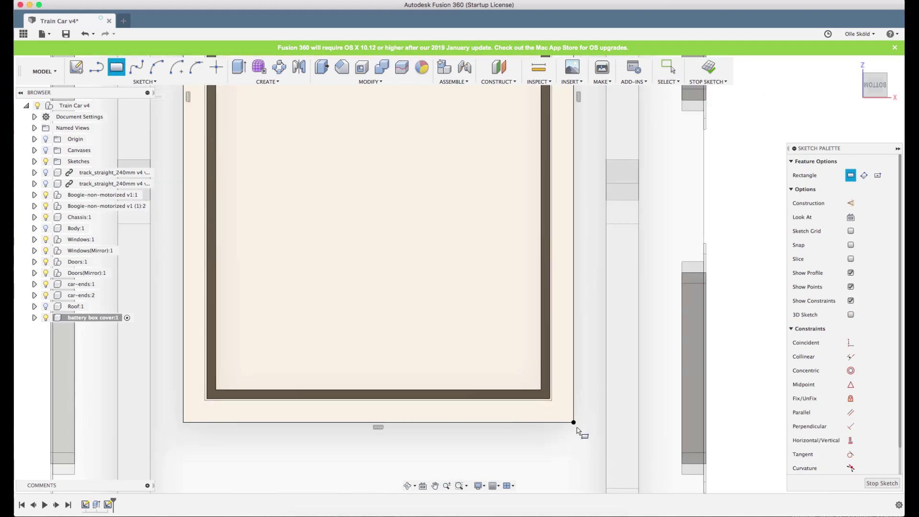
pyautogui.scroll(-1, 589, 423)
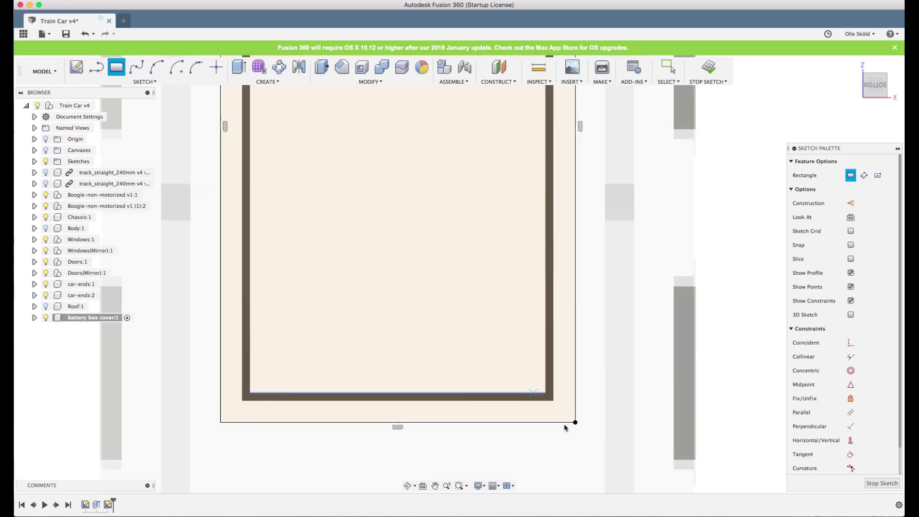
pyautogui.scroll(-3, 565, 425)
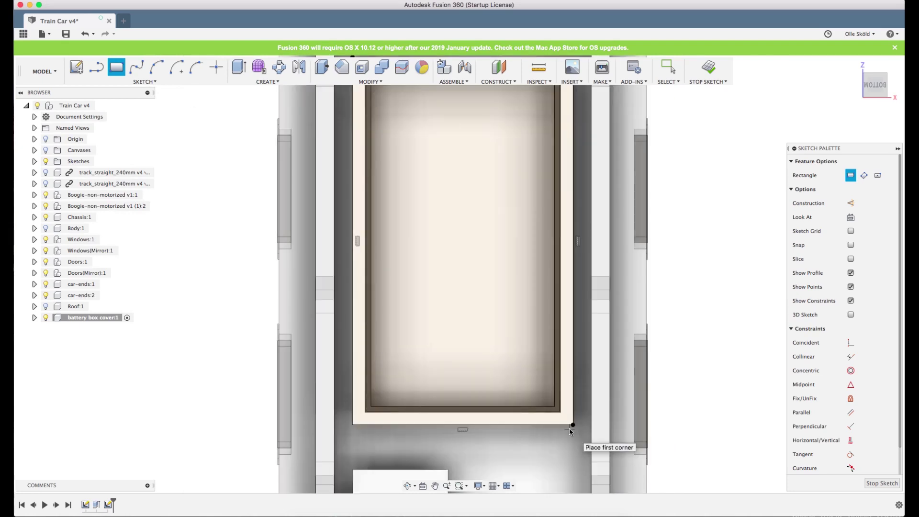
# Extrude the outer border, ring and inner area of the cover sketch 1 mm away from the box, joined to the ring.
pyautogui.click(239, 67)
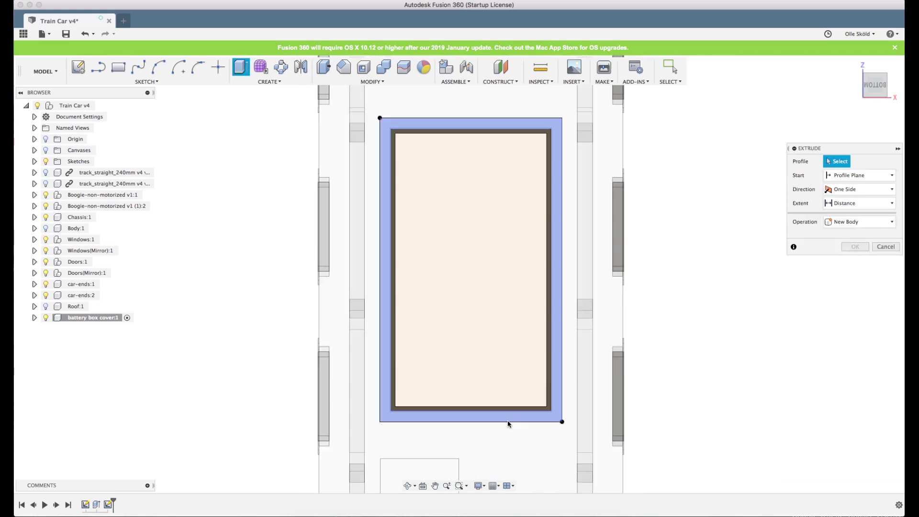
pyautogui.click(508, 421)
pyautogui.scroll(4, 510, 416)
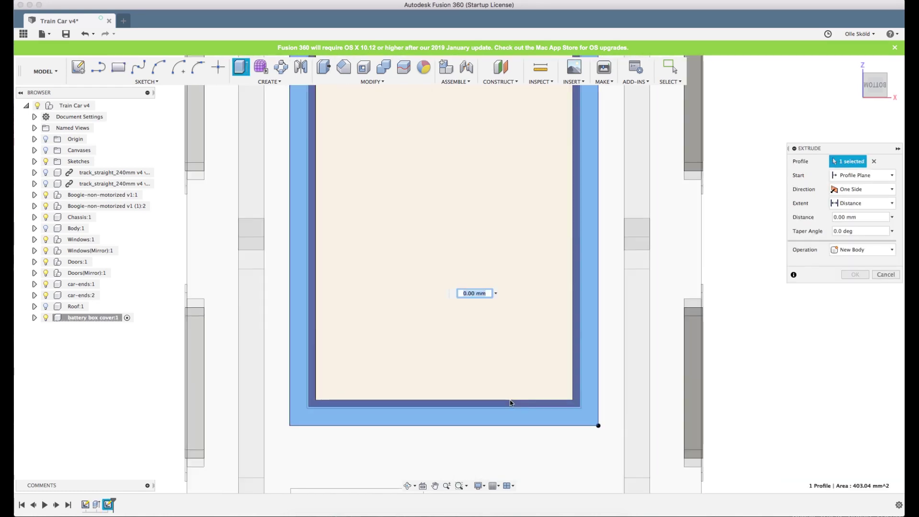
pyautogui.click(510, 403)
pyautogui.scroll(2, 562, 413)
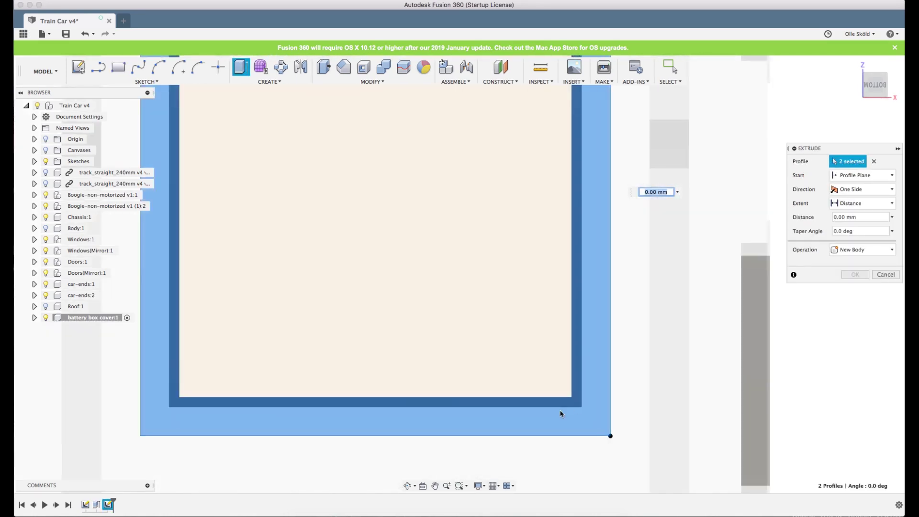
pyautogui.scroll(3, 559, 414)
pyautogui.click(560, 334)
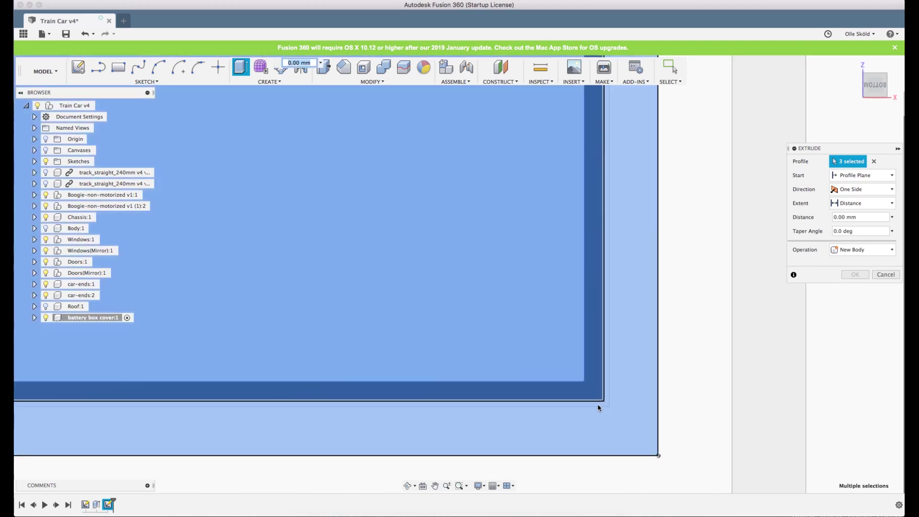
pyautogui.click(593, 404)
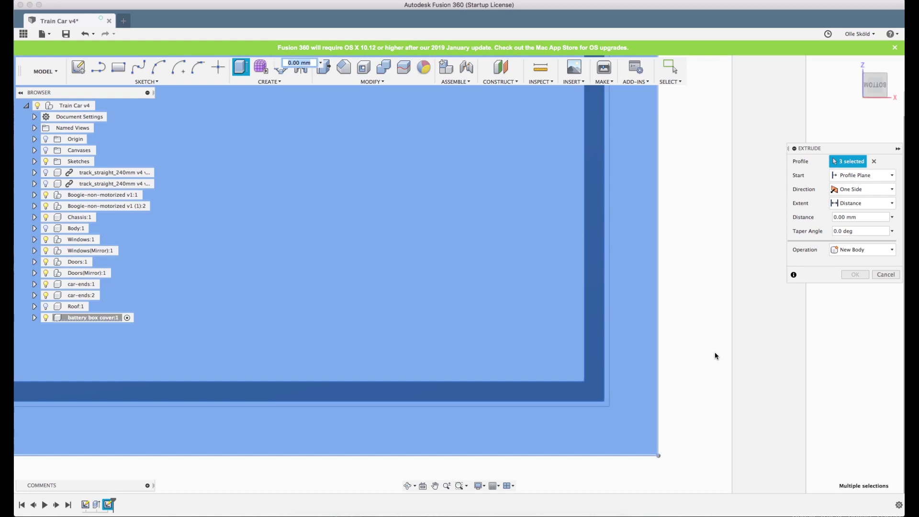
pyautogui.scroll(-5, 720, 355)
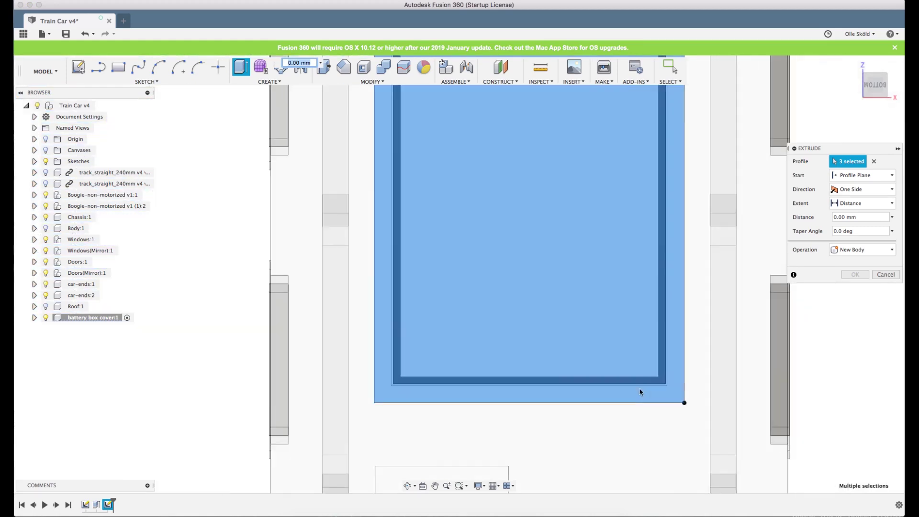
pyautogui.scroll(-5, 640, 392)
pyautogui.keyDown('shift'); pyautogui.moveTo(644, 371); pyautogui.dragTo(648, 312, button='middle'); pyautogui.keyUp('shift')
pyautogui.scroll(3, 614, 292)
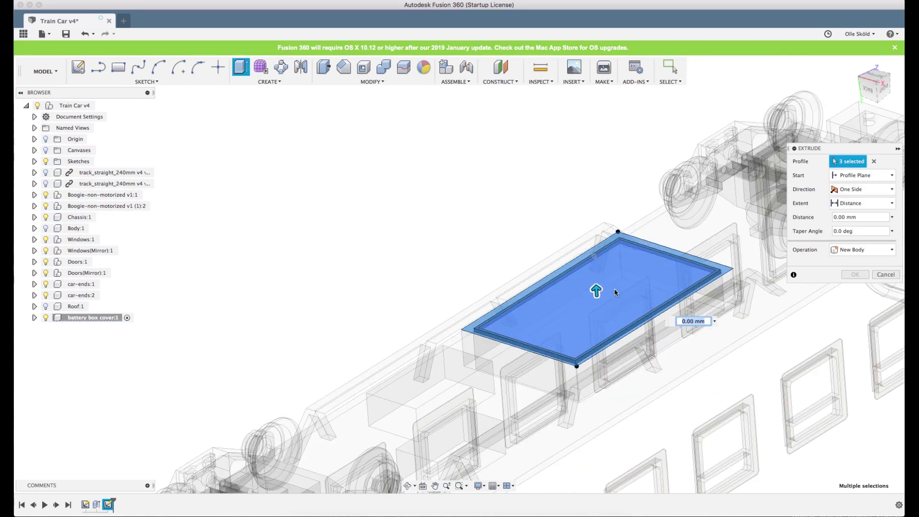
pyautogui.moveTo(596, 291); pyautogui.dragTo(596, 287)
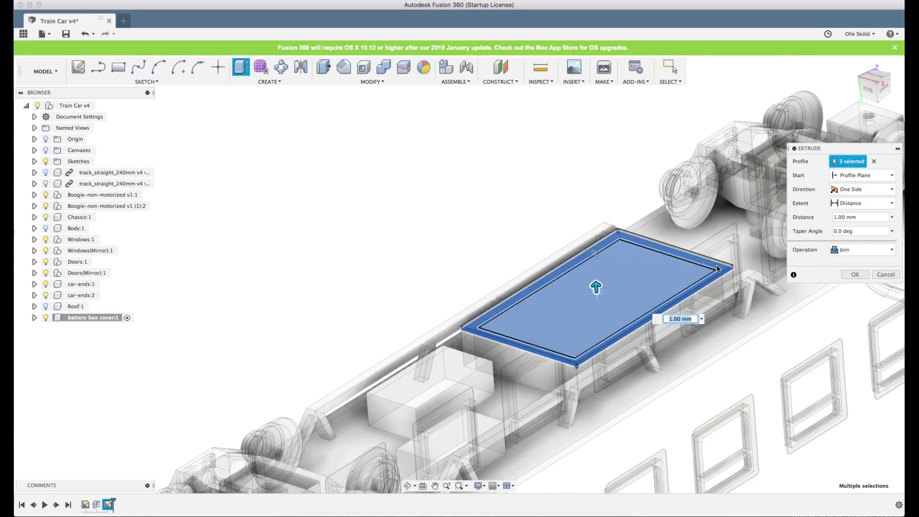
pyautogui.scroll(3, 737, 258)
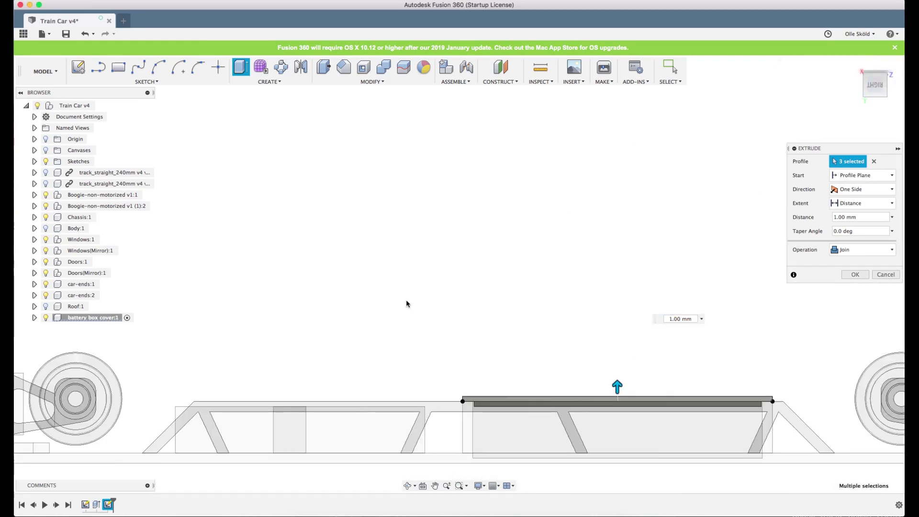
pyautogui.scroll(-3, 408, 304)
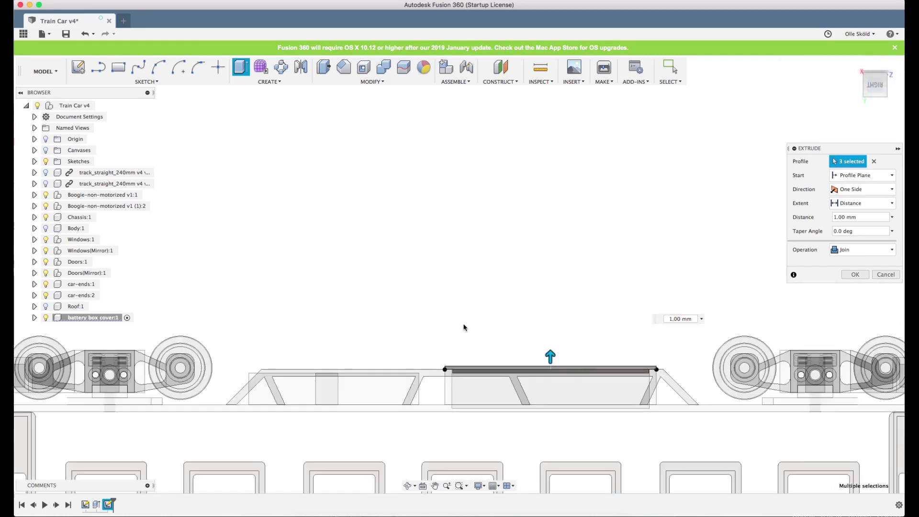